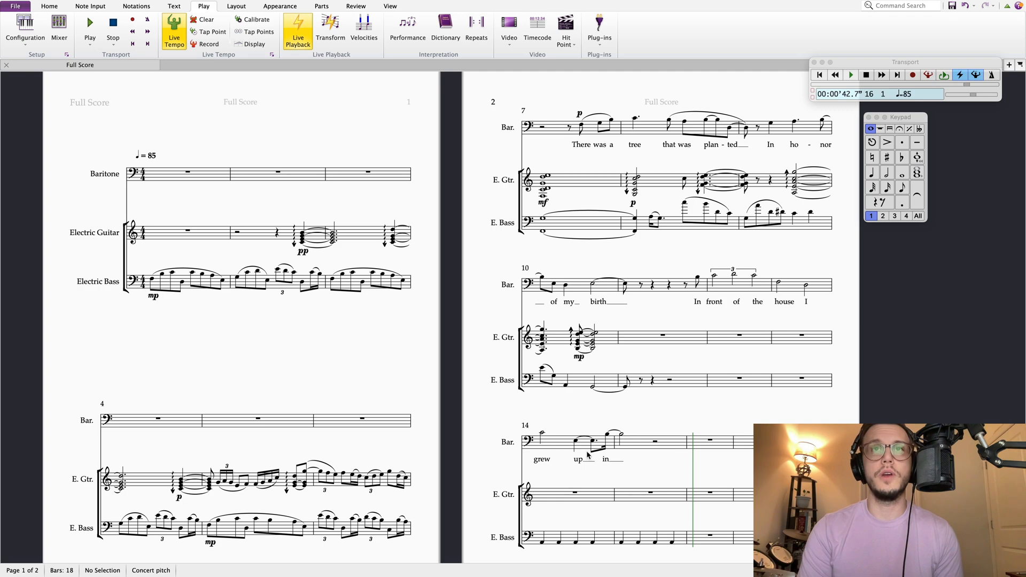
Play back the score from the first electric bass note in bar 1 through about bar 11
key(ctrl+Left)
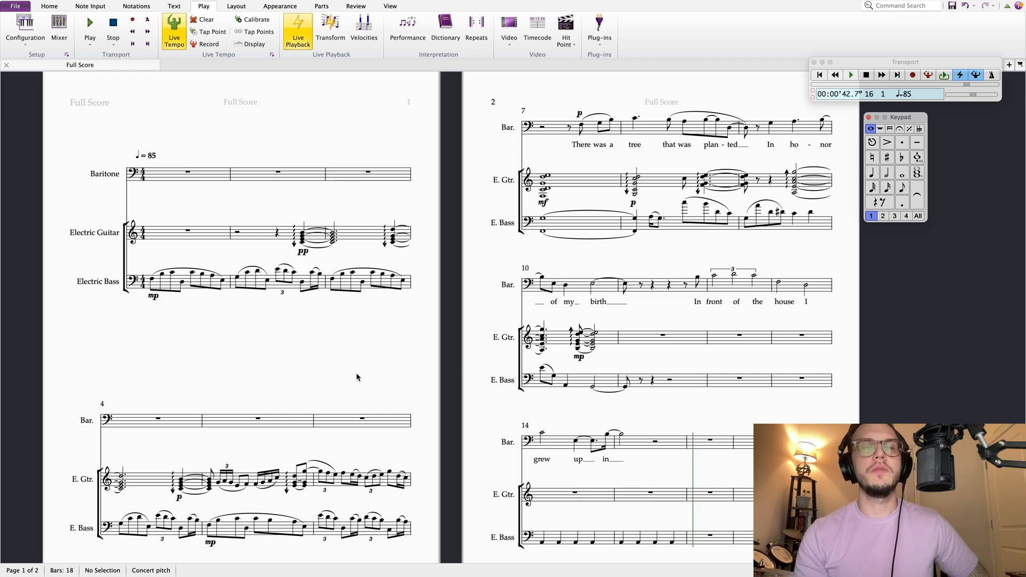
drag(354, 375, 355, 367)
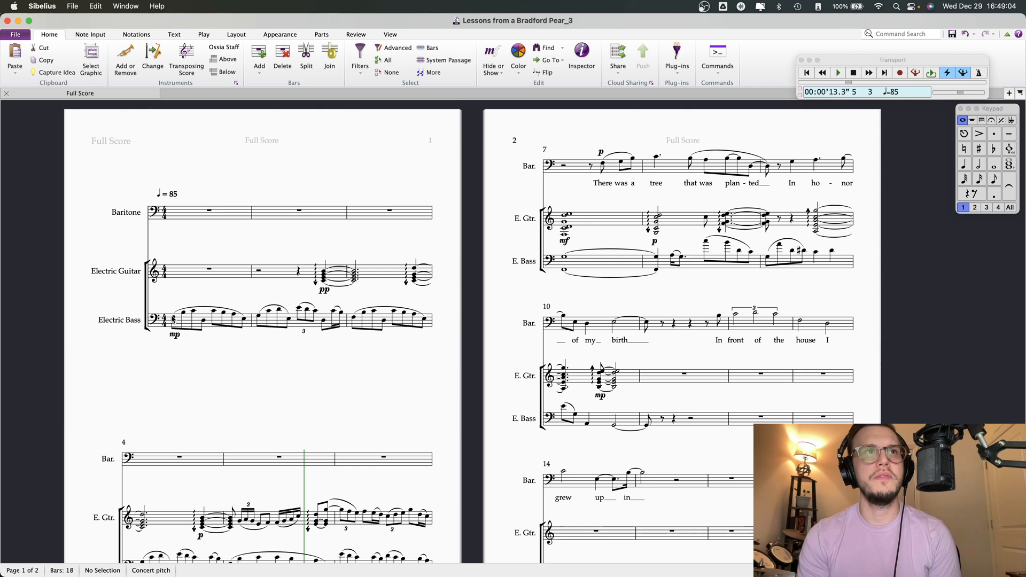
click(172, 320)
key(p)
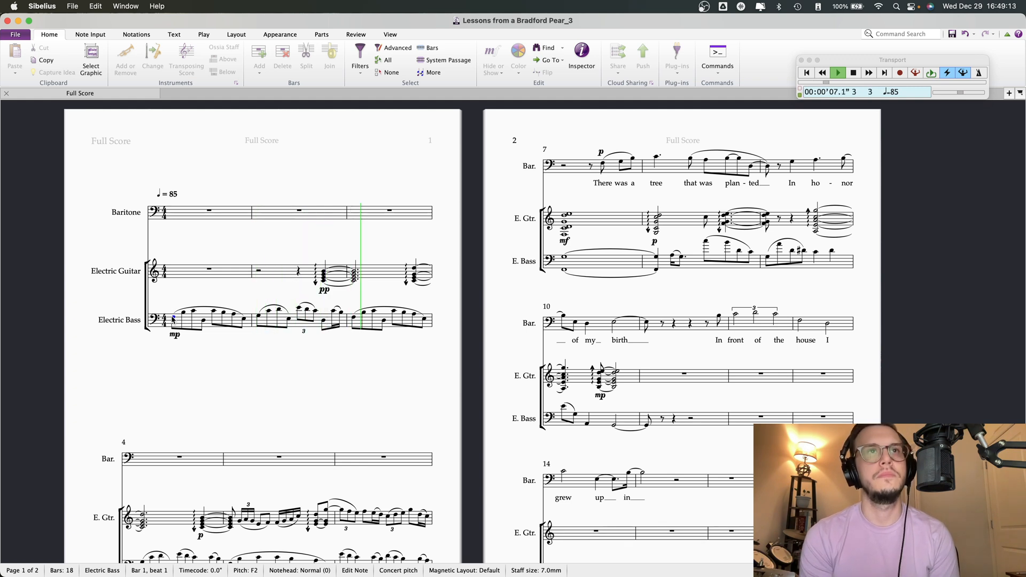
scroll(172, 319, down, 1)
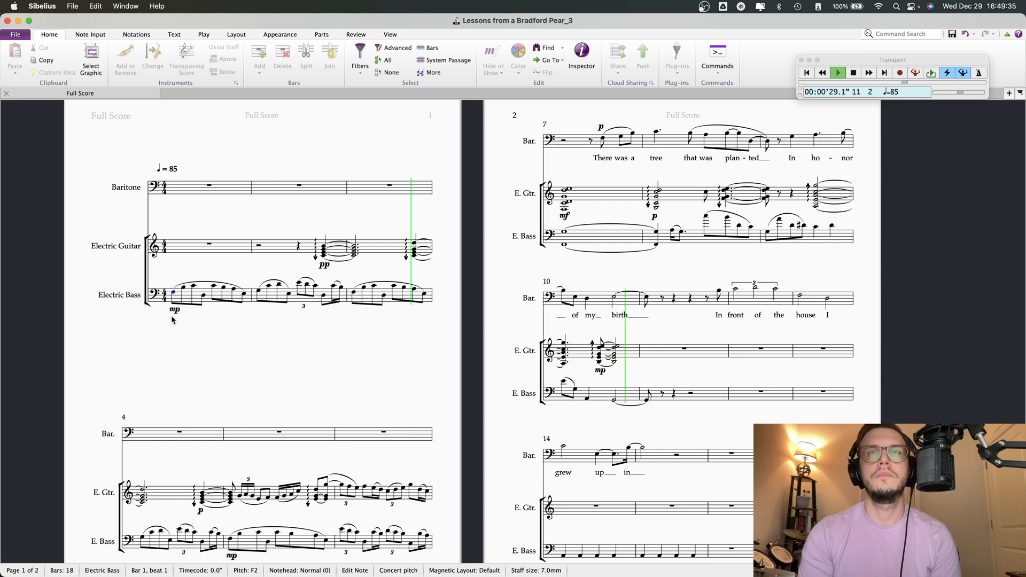
key(space)
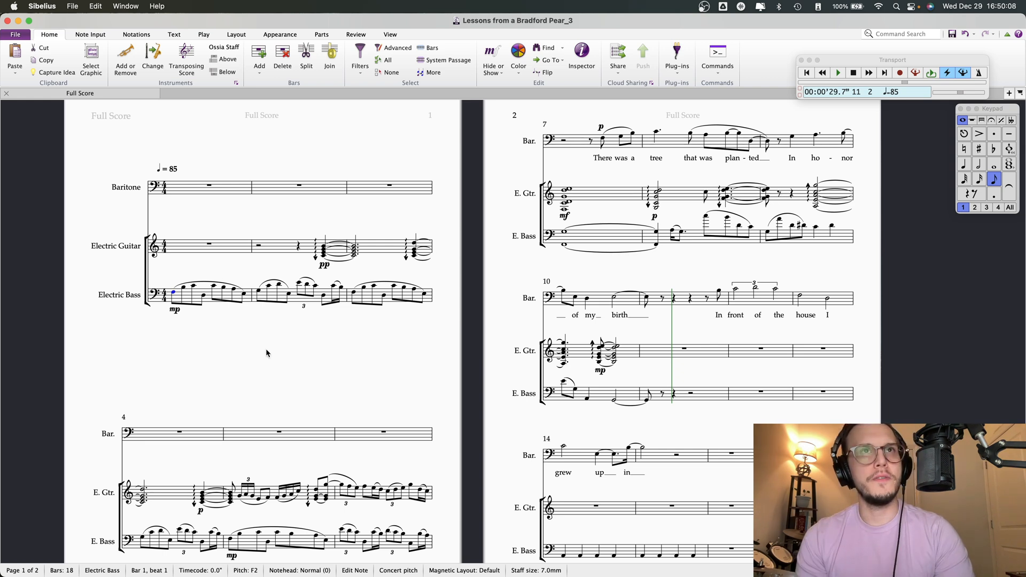
Play back the score from the electric bass note on beat 3 of bar 4 into bar 7
scroll(265, 349, down, 4)
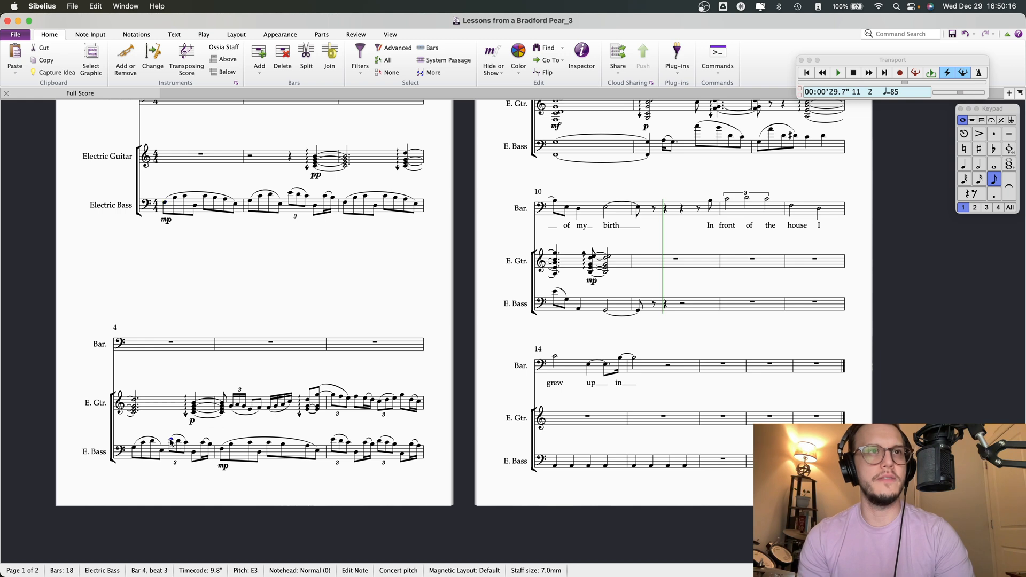
key(p)
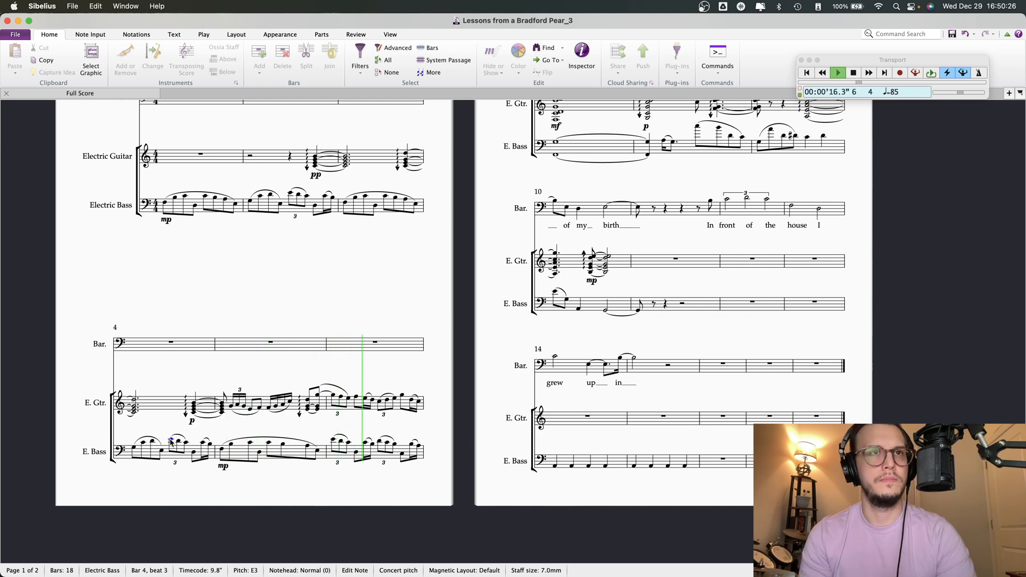
scroll(170, 443, up, 3)
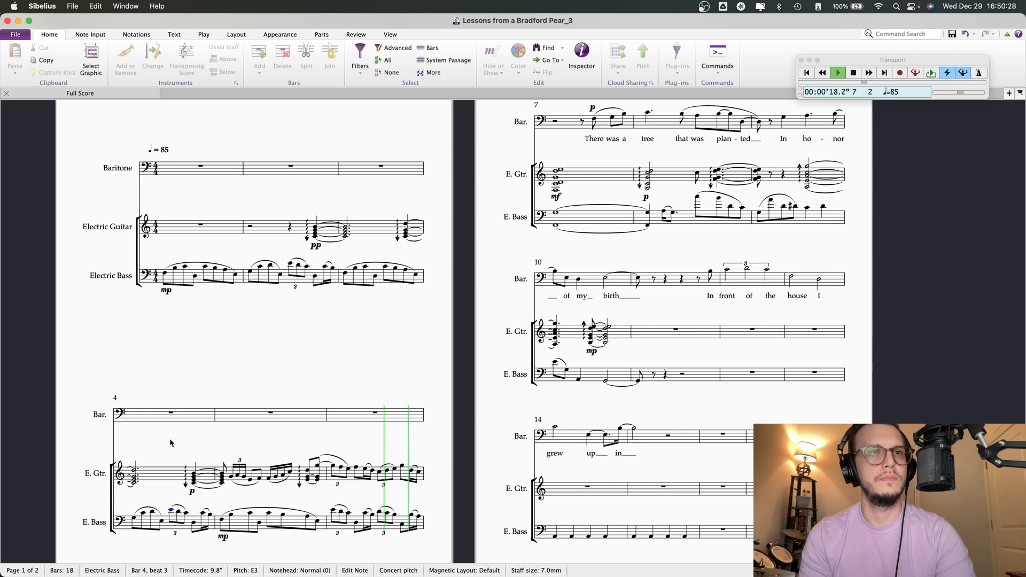
key(space)
Change the electric guitar chord on beat 1 of bar 5 to a dotted quarter note
click(221, 481)
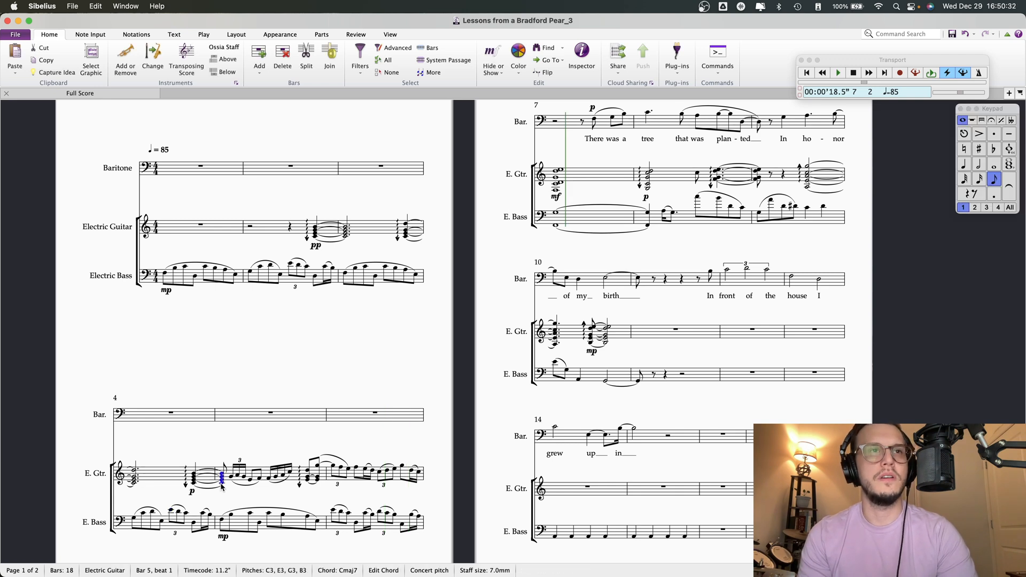
click(966, 165)
click(980, 167)
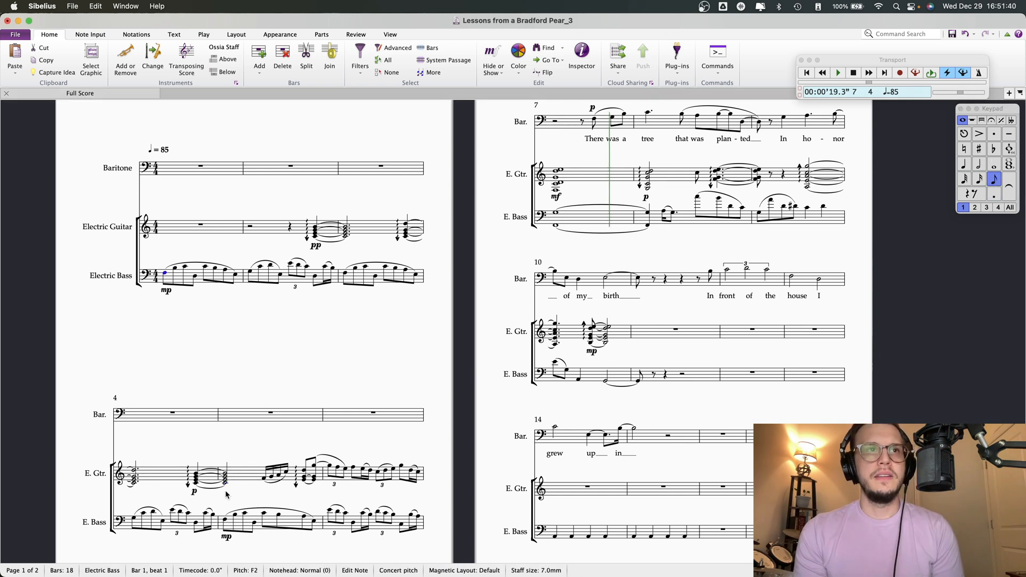
key(Left)
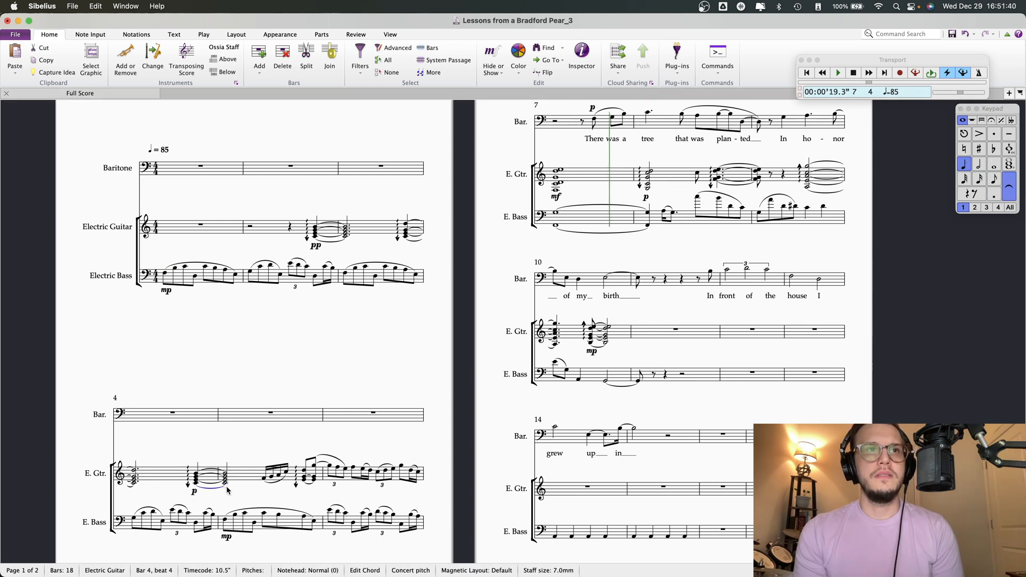
click(225, 484)
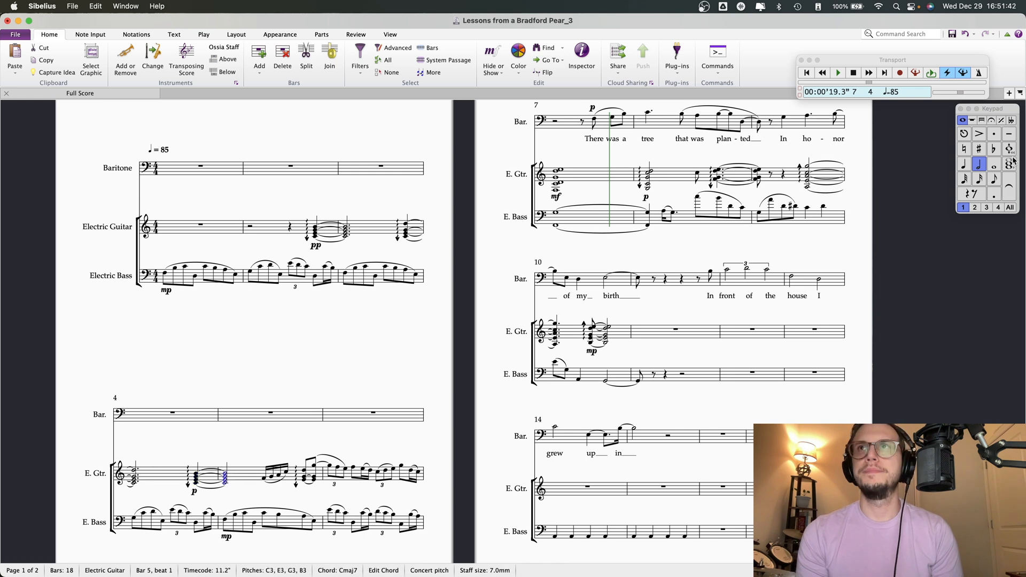
click(992, 197)
Replace the eighth rest before beat 3 of bar 5 in the electric guitar with a G3 eighth note
key(Right)
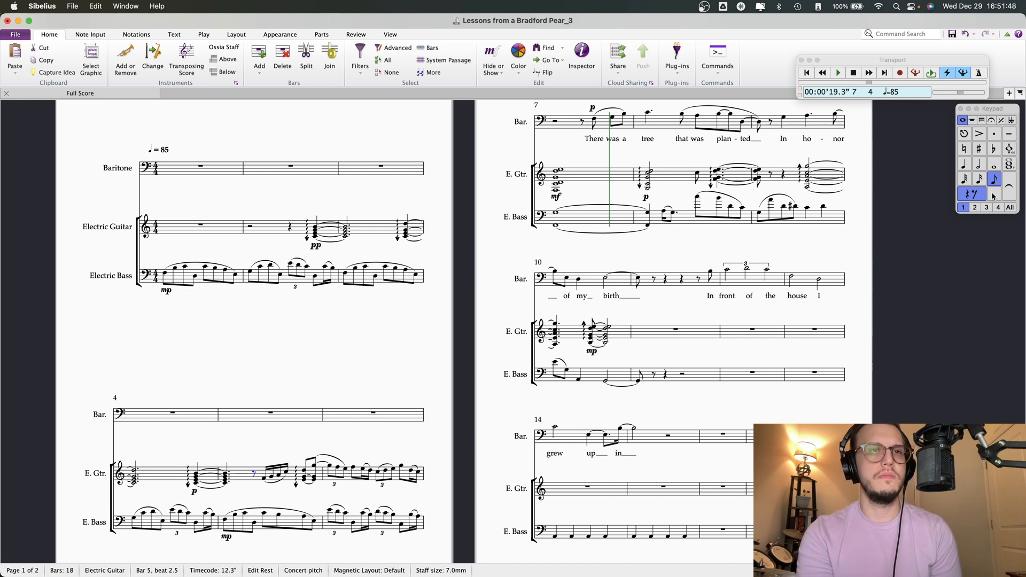
key(d)
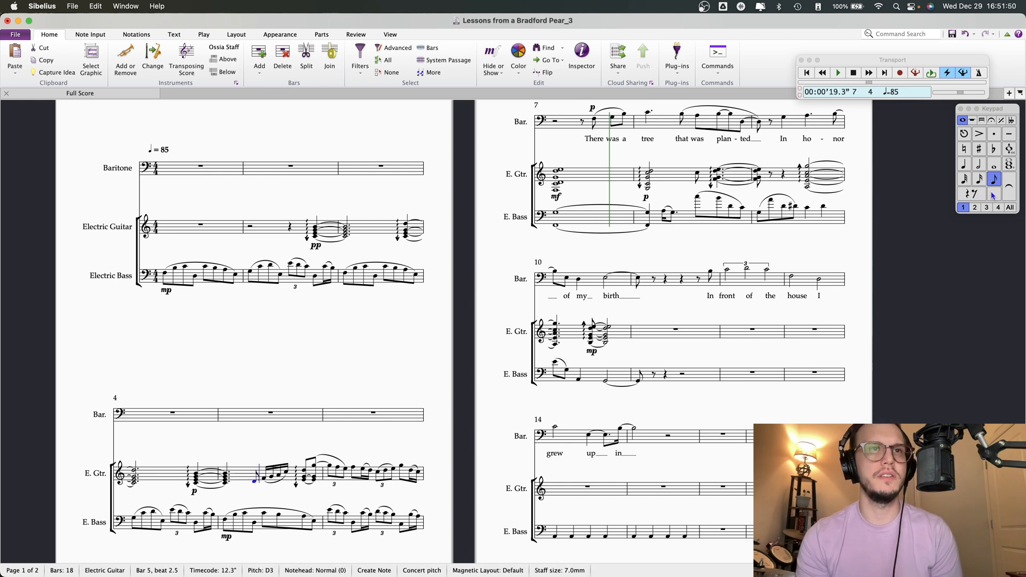
key(a)
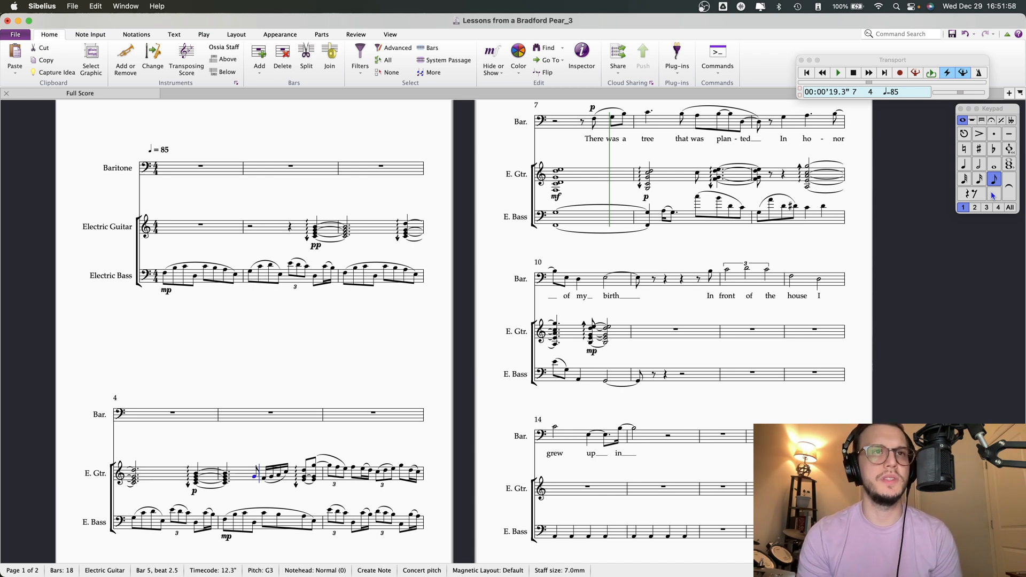
Check the guitar notes on beat 3 of bar 5, and play back the score from beat 1 of that bar
key(Right)
key(Right)
key(Right)
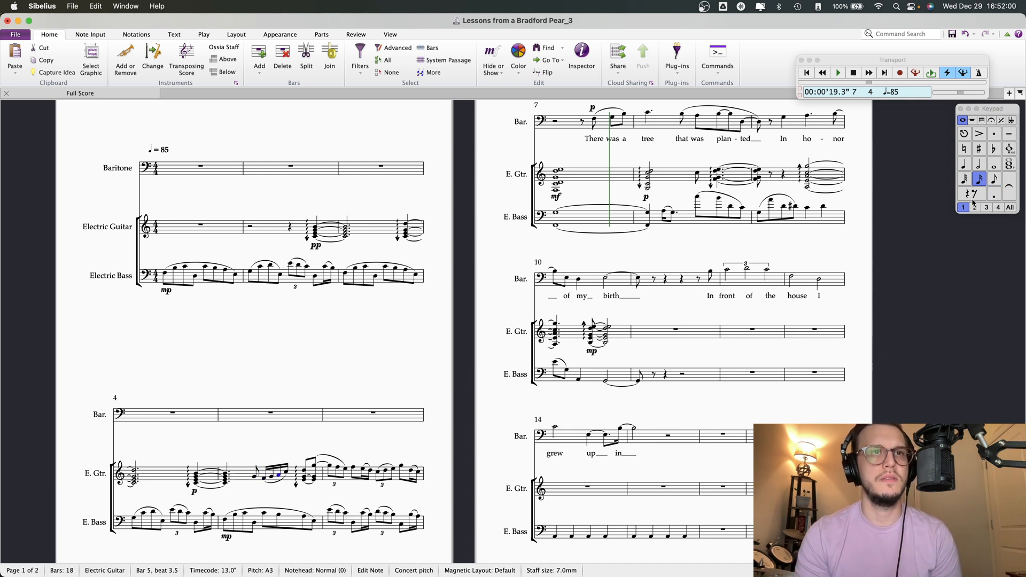
key(Left)
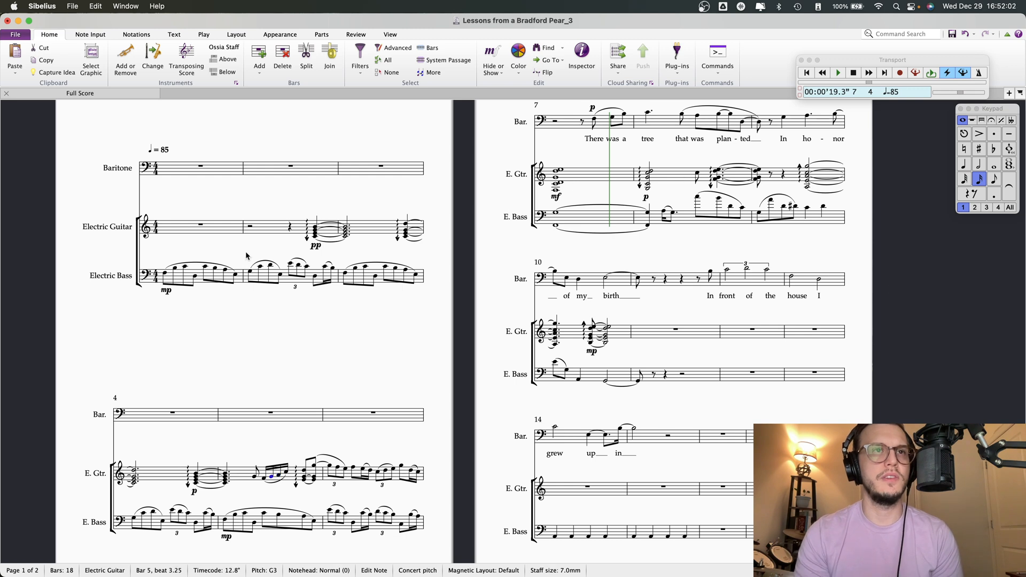
click(225, 475)
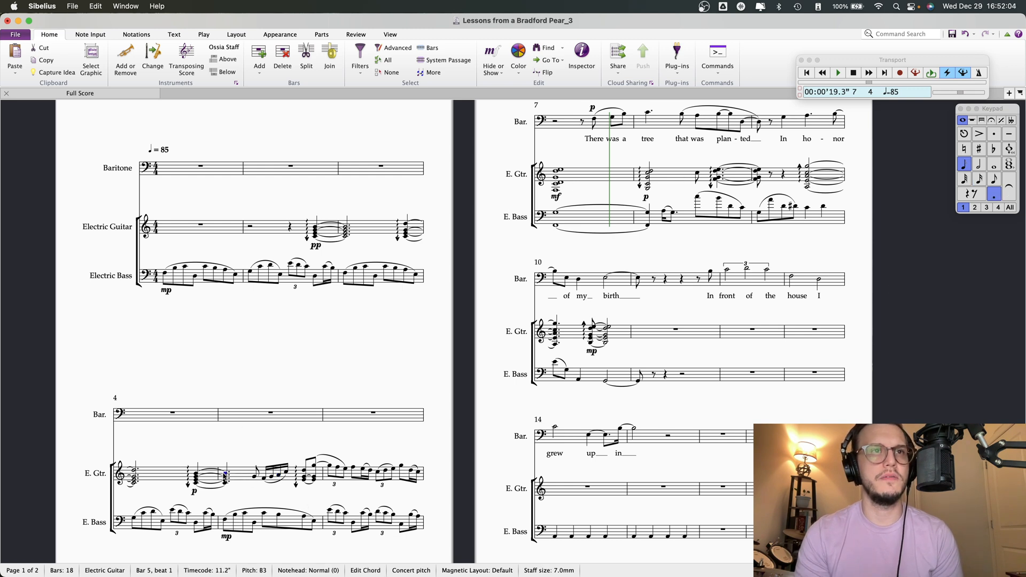
key(p)
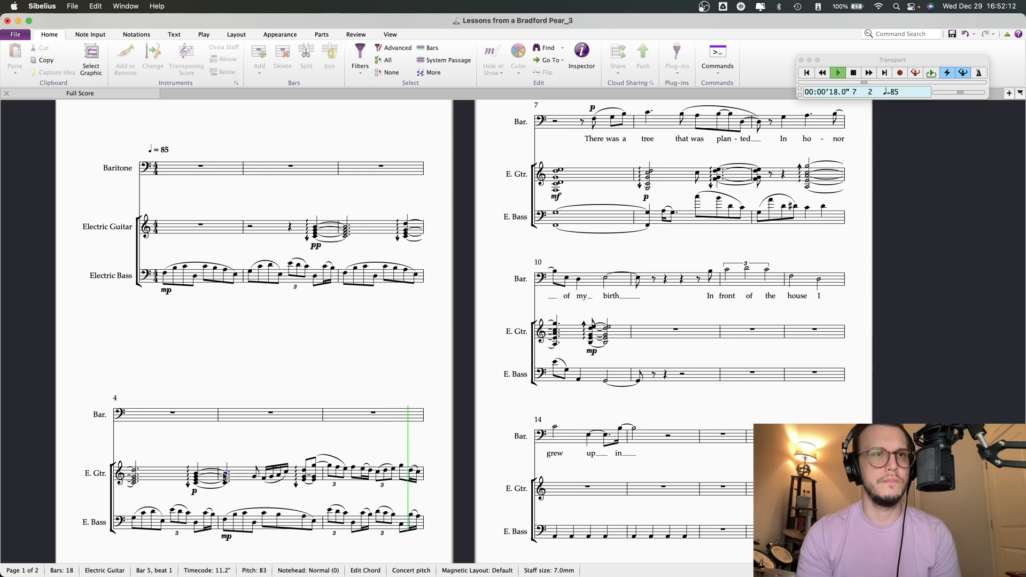
key(space)
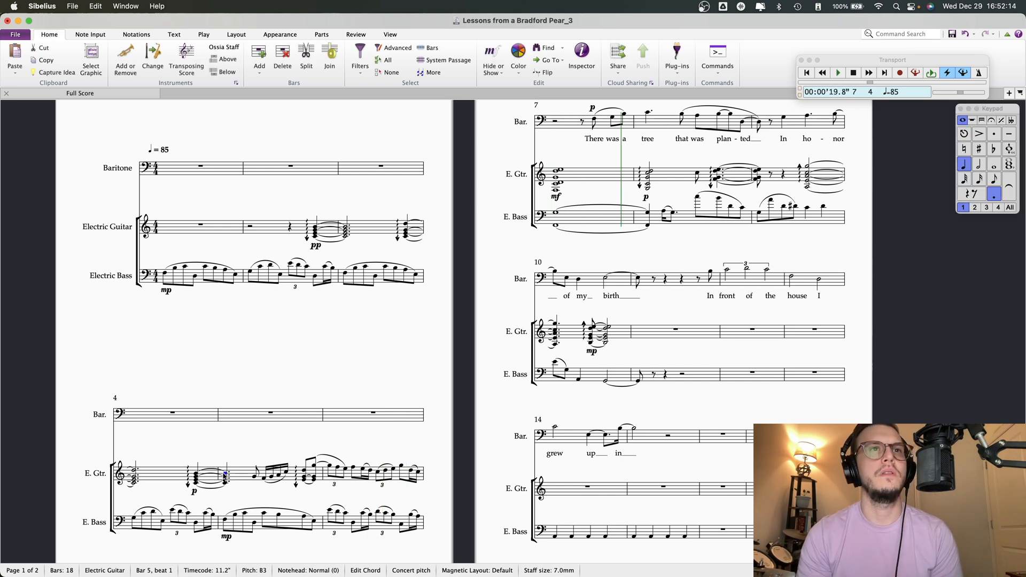
Replace the electric guitar's sixteenth notes on beat 3 of bar 5 with a rising eighth-note triplet starting on F3
click(265, 479)
click(994, 180)
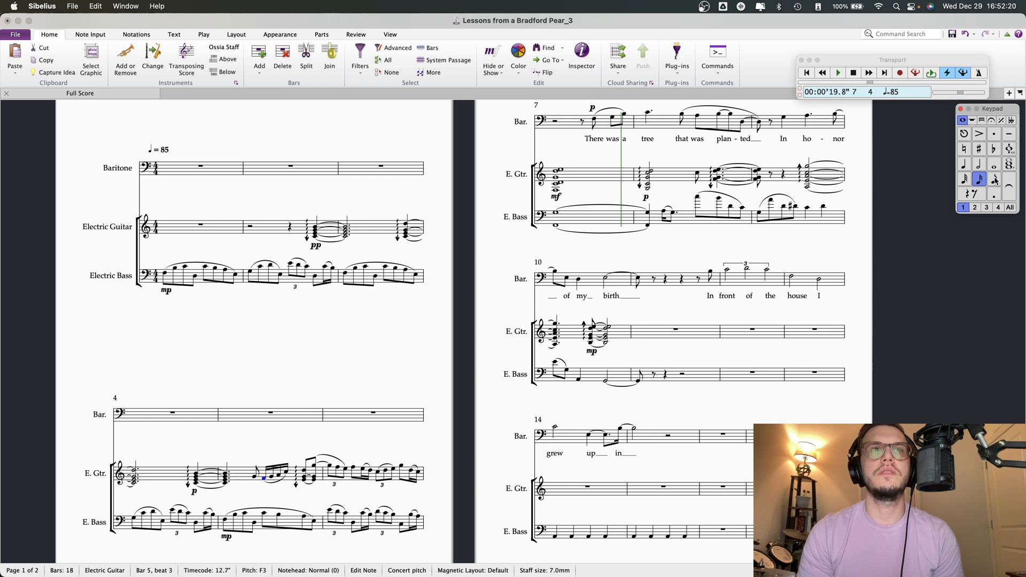
key(ctrl+3)
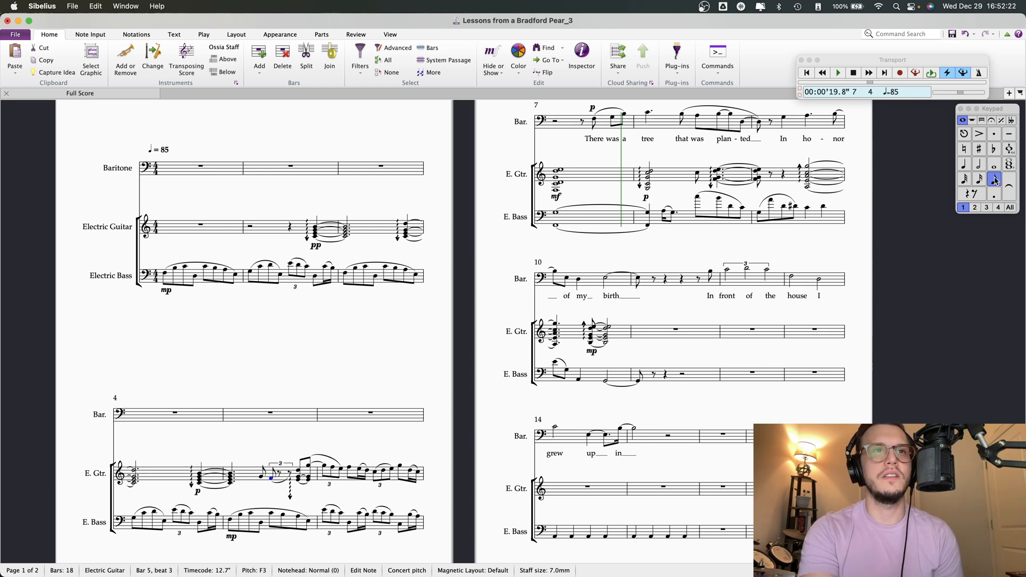
key(b)
key(c)
key(Right)
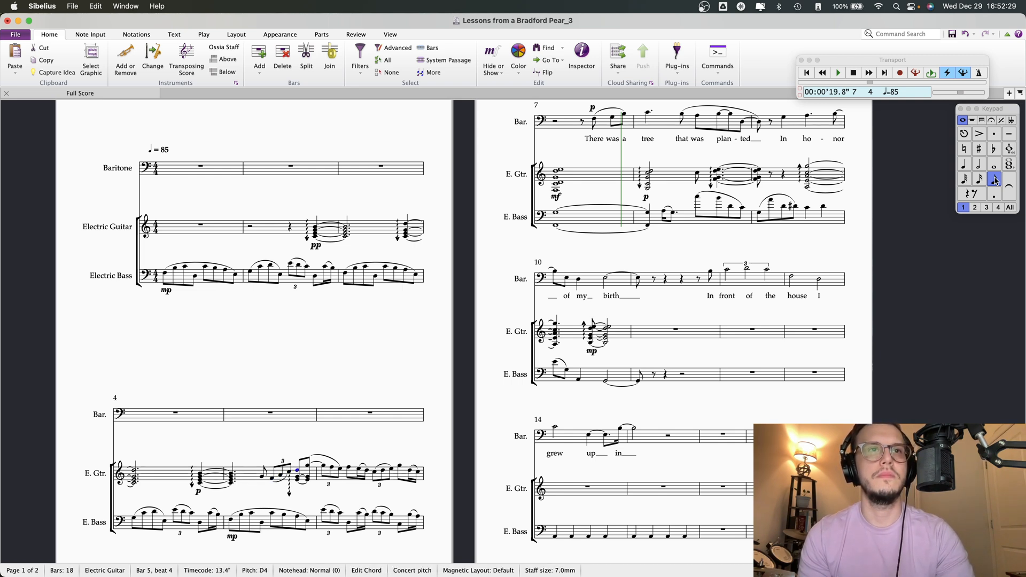
Try to flip the slur beneath the electric guitar triplet on beat 3 of bar 5
click(289, 488)
key(x)
click(280, 486)
key(super+z)
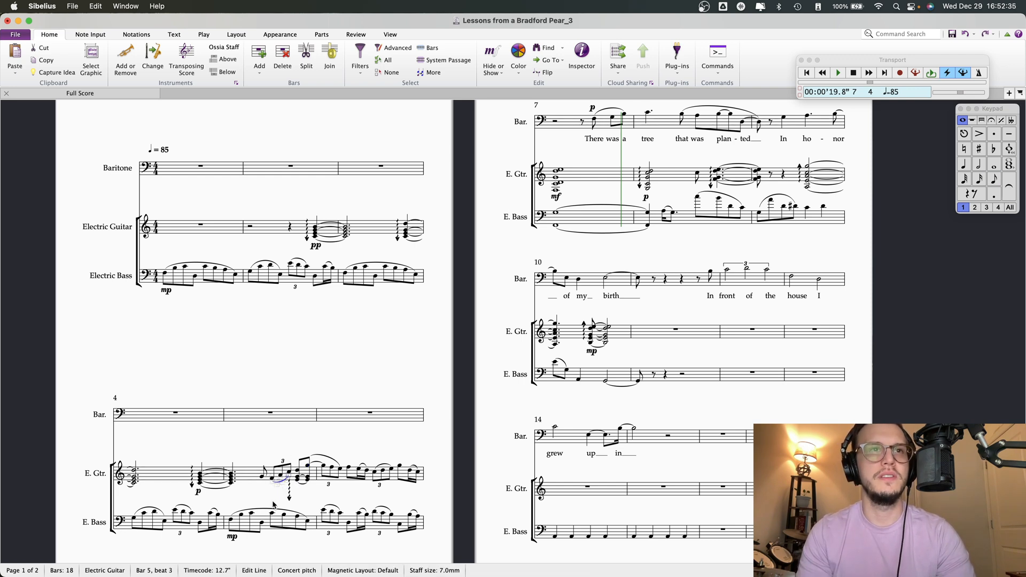
key(Escape)
Widen the note spacing before the electric guitar chord on beat 4 of bar 5
click(299, 479)
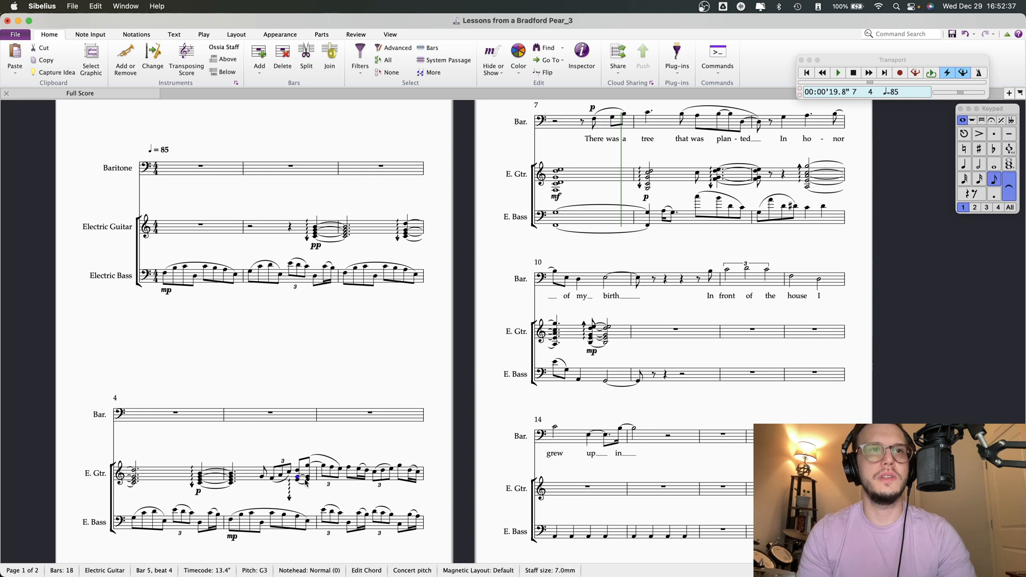
key(shift+alt+Right)
key(shift+alt+Right)
key(shift+alt+Right)
key(shift+alt+Right)
key(shift+alt+Right)
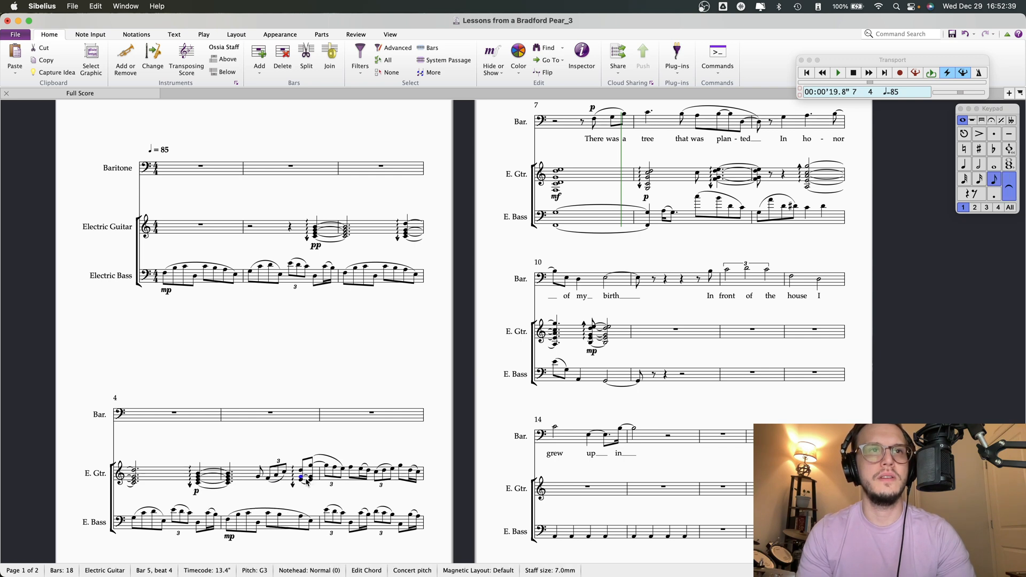
key(Escape)
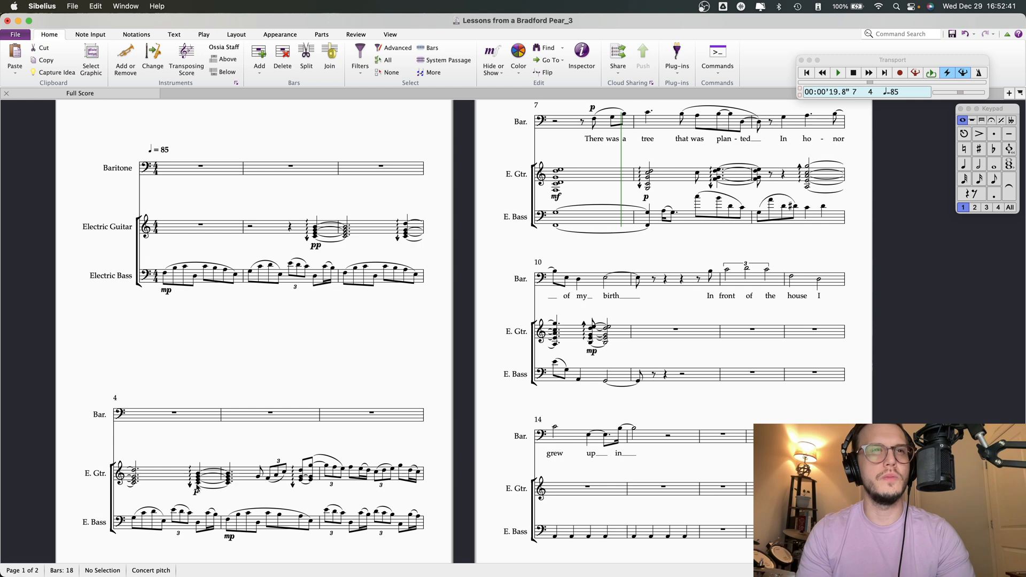
Play back the score from the electric guitar chord on beat 4 of bar 4 into bar 7
click(196, 483)
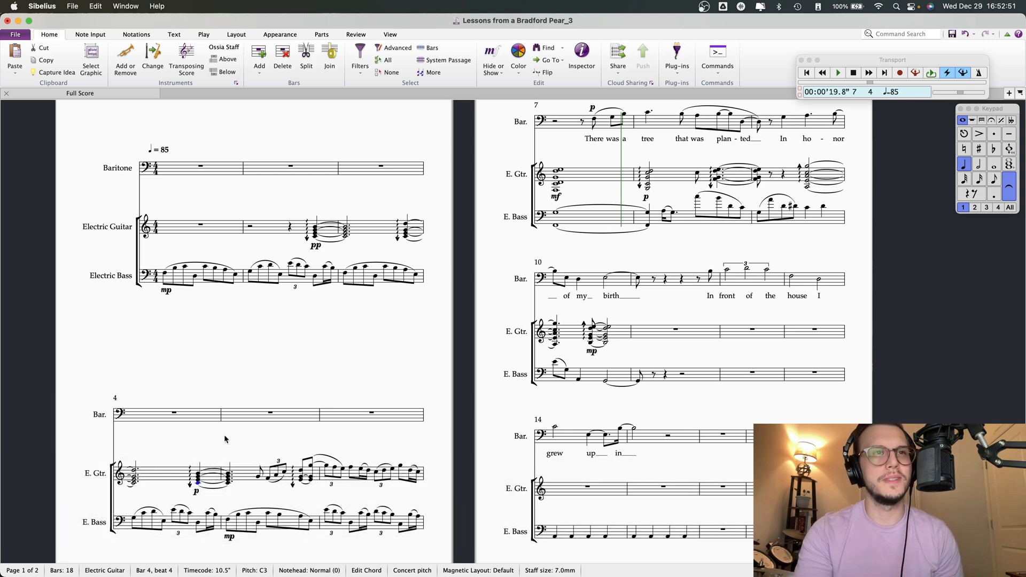
key(space)
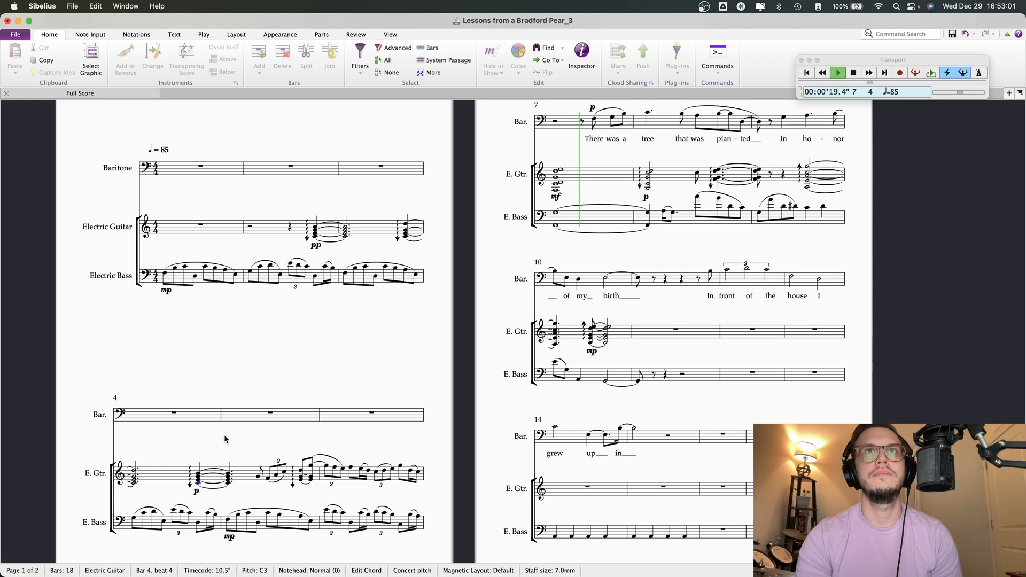
key(space)
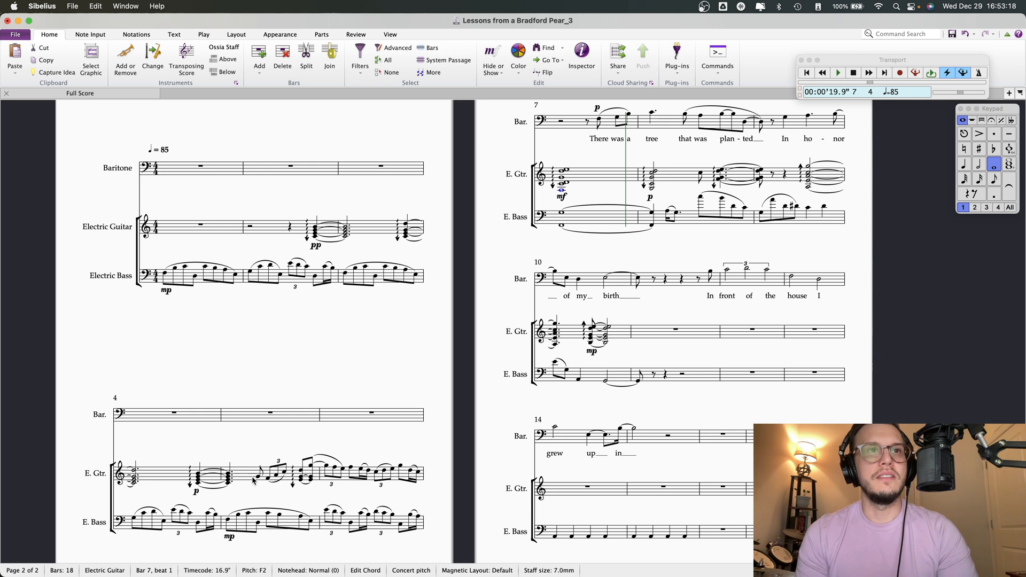
Add a slur starting on the first note of the electric guitar triplet in bar 5
click(266, 480)
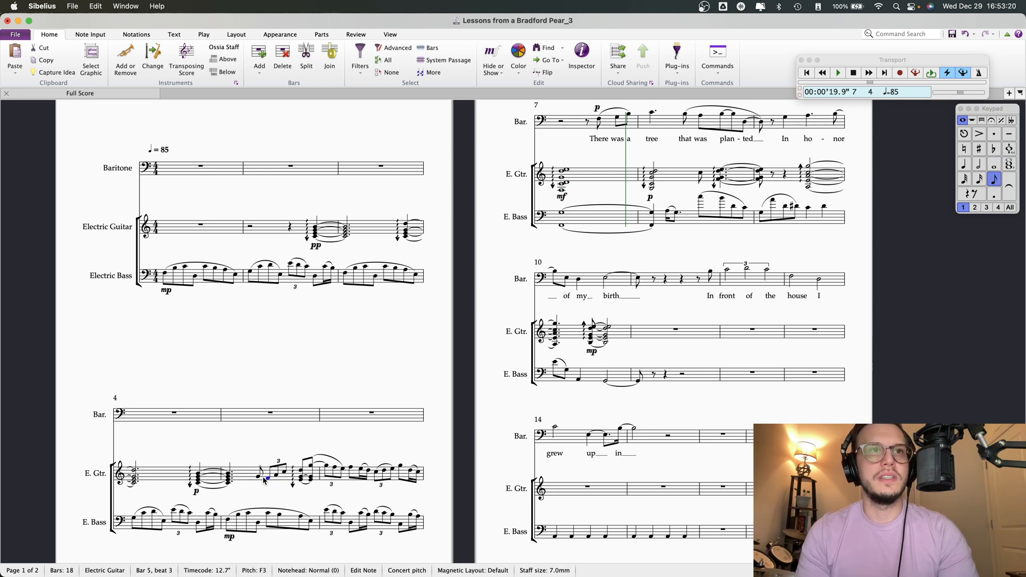
key(s)
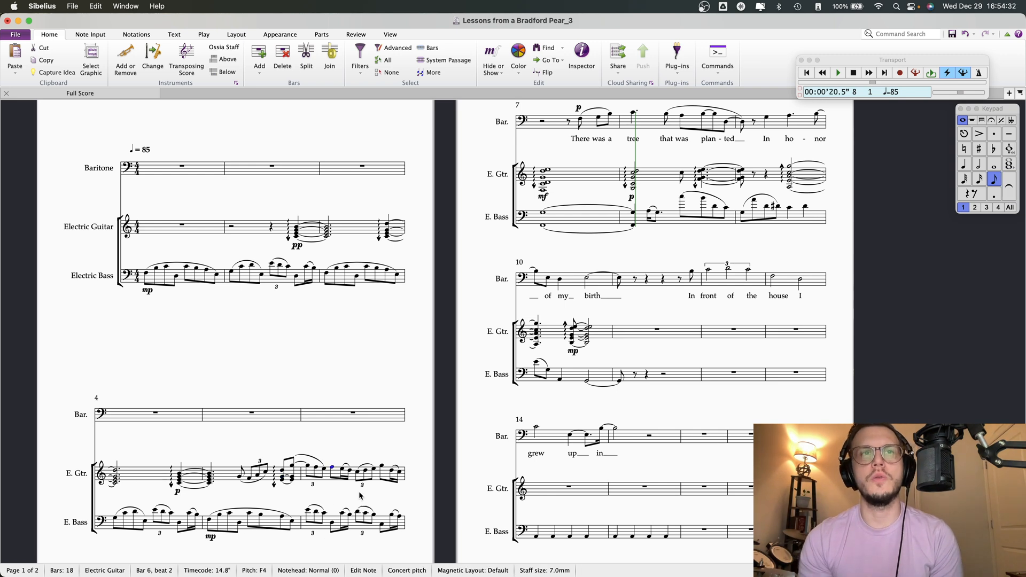
Change the electric guitar note on beat 2 of bar 6 to a C3 quarter note and add F3, a fourth above
click(966, 167)
click(967, 167)
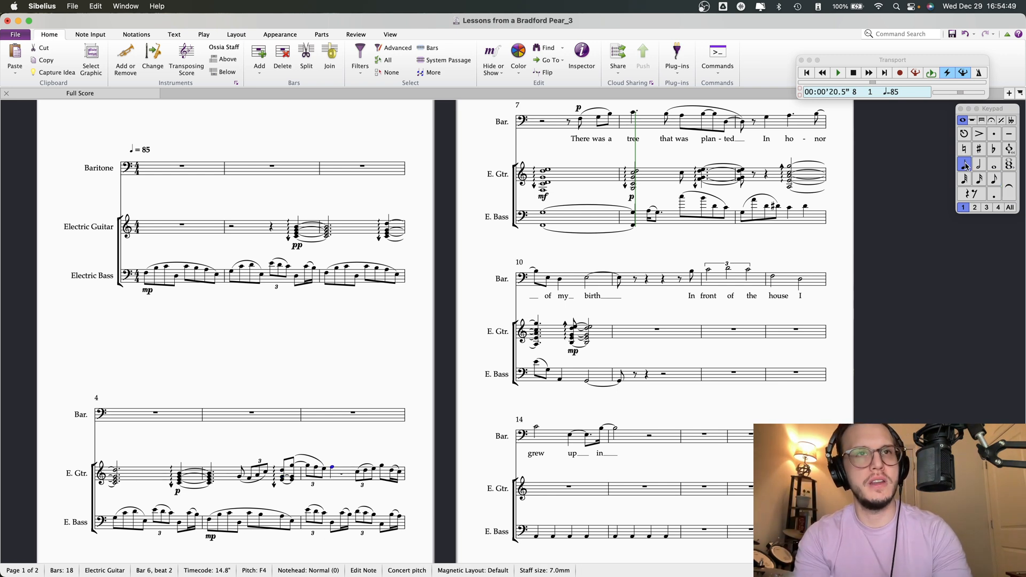
key(super+Down)
key(Down)
key(Down)
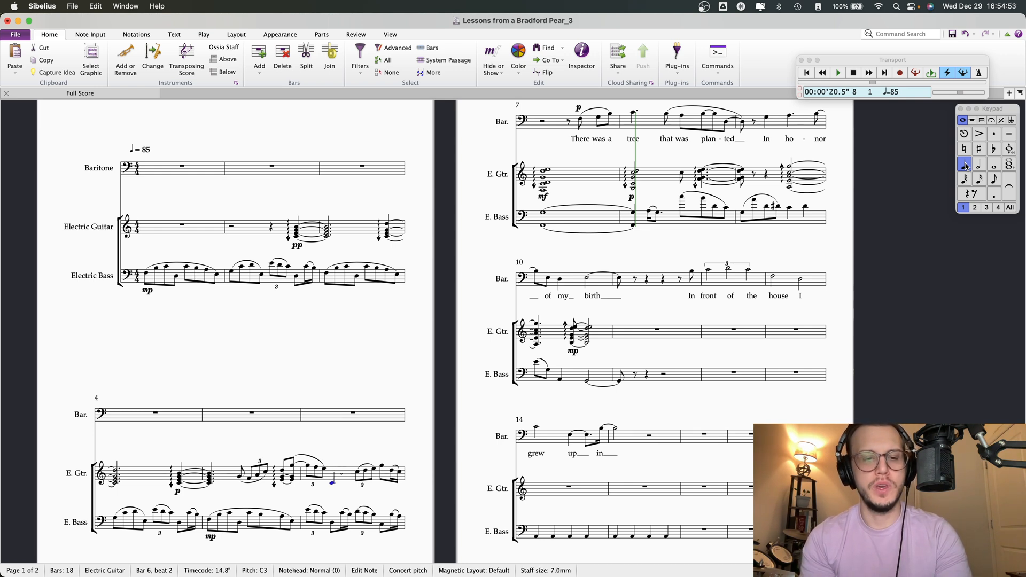
key(4)
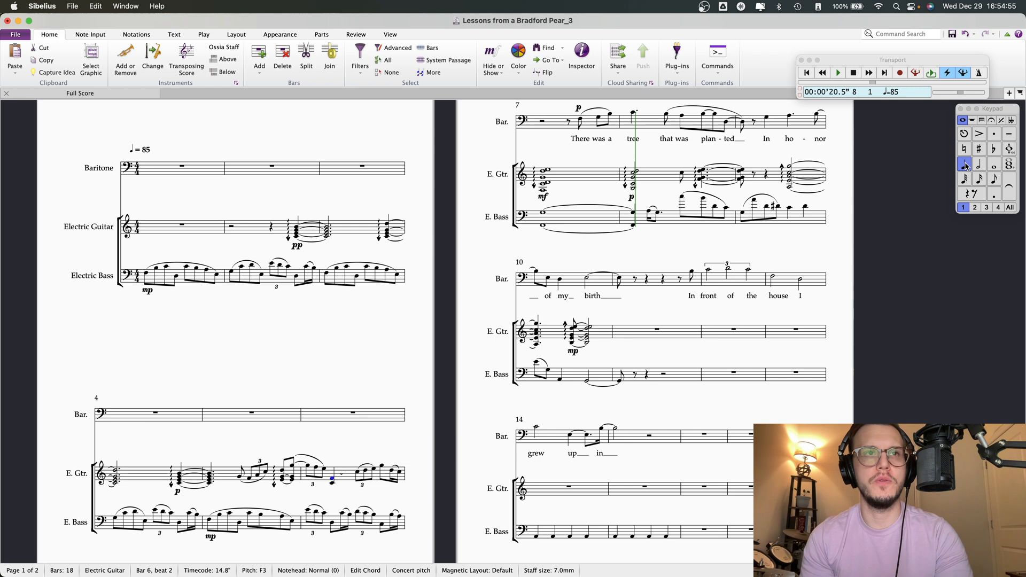
Sharpen the F3 in the electric guitar chord on beat 2 of bar 6 and add D4 and E4 above it
click(981, 149)
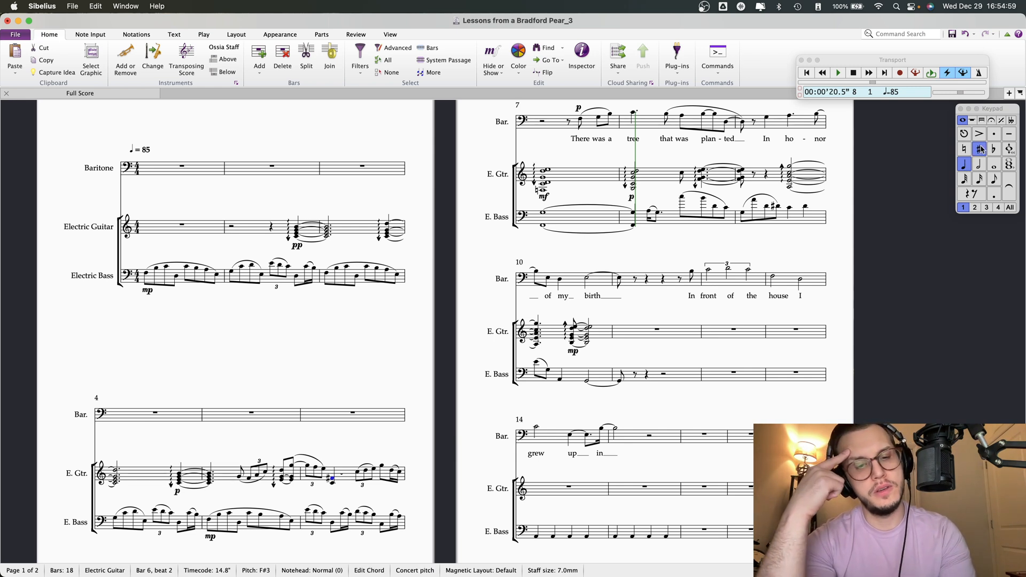
key(Up)
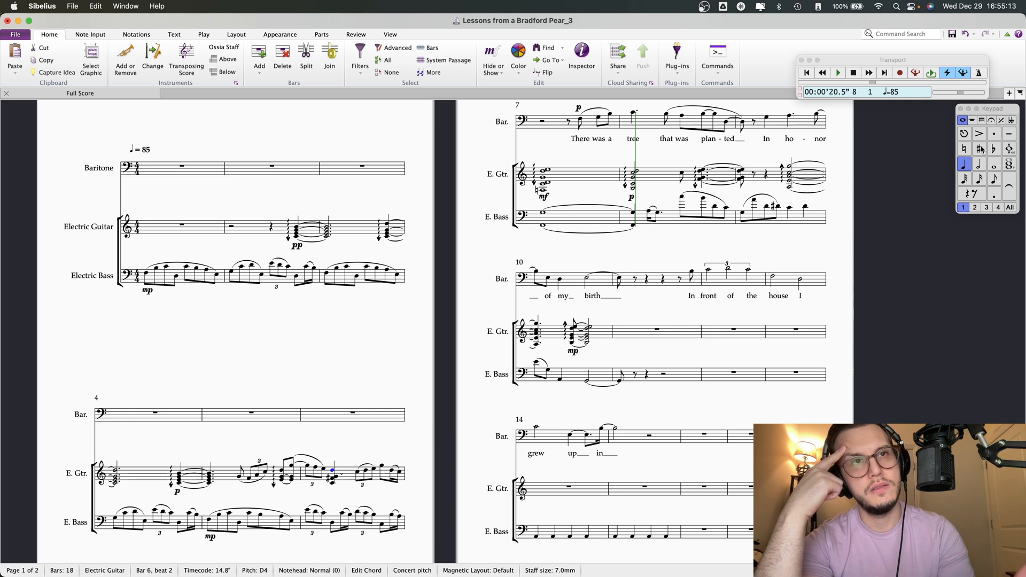
Play back the score from the electric guitar note on beat 2.5 of bar 5 into bar 7
click(239, 477)
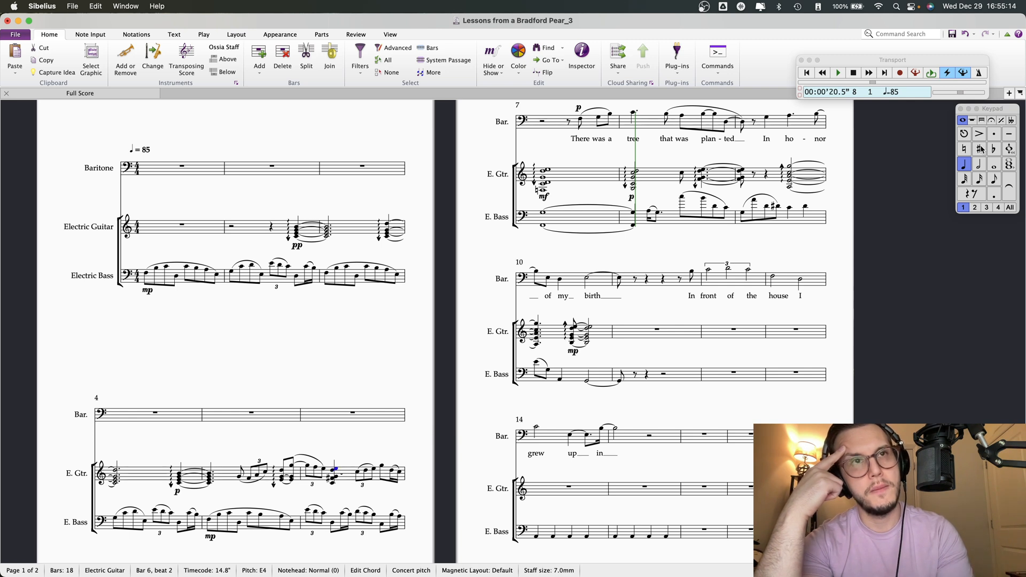
key(space)
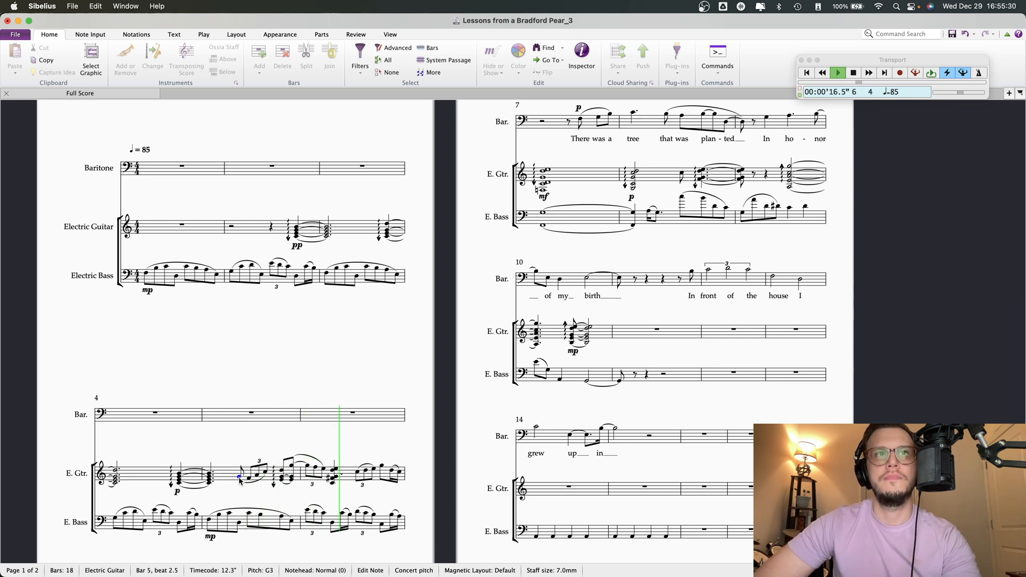
key(space)
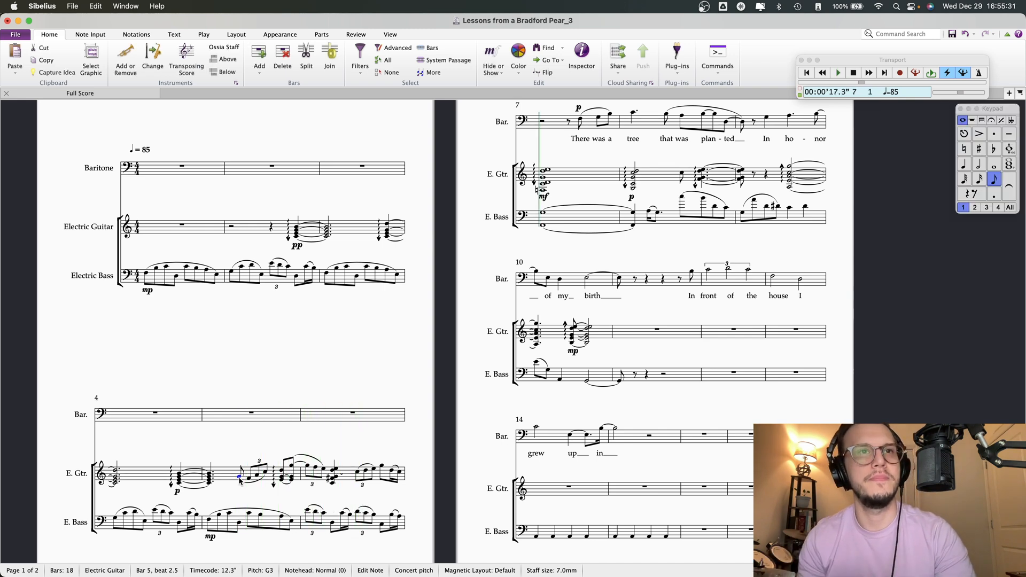
Shorten the electric guitar chord on beat 2 of bar 6 to an eighth note and give it G2 as its lowest note
click(332, 482)
click(334, 487)
key(3)
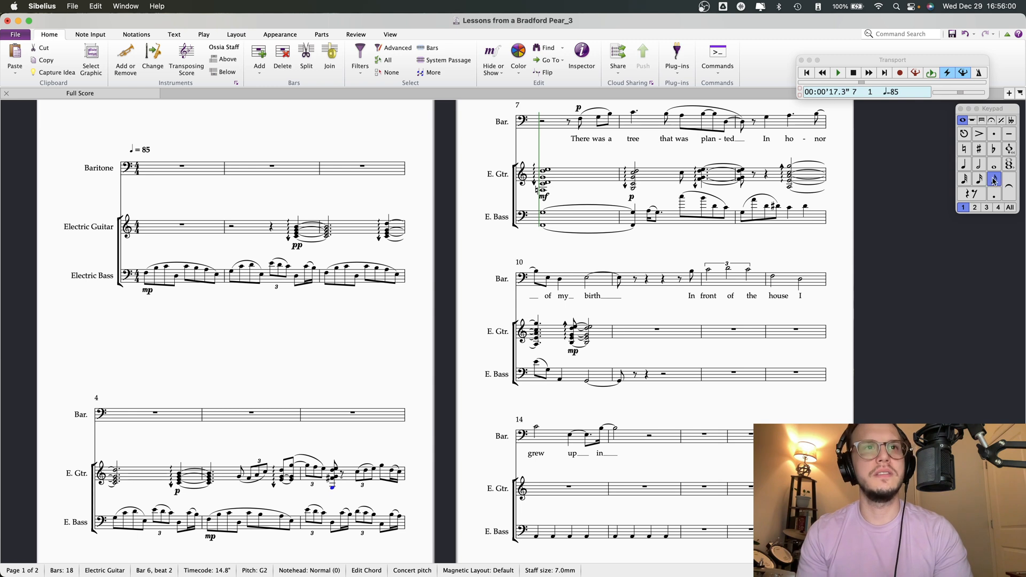
Remove the notes above G2 from the electric guitar chord on beat 2 of bar 6 and enter A2 on beat 2.5
click(332, 479)
key(Delete)
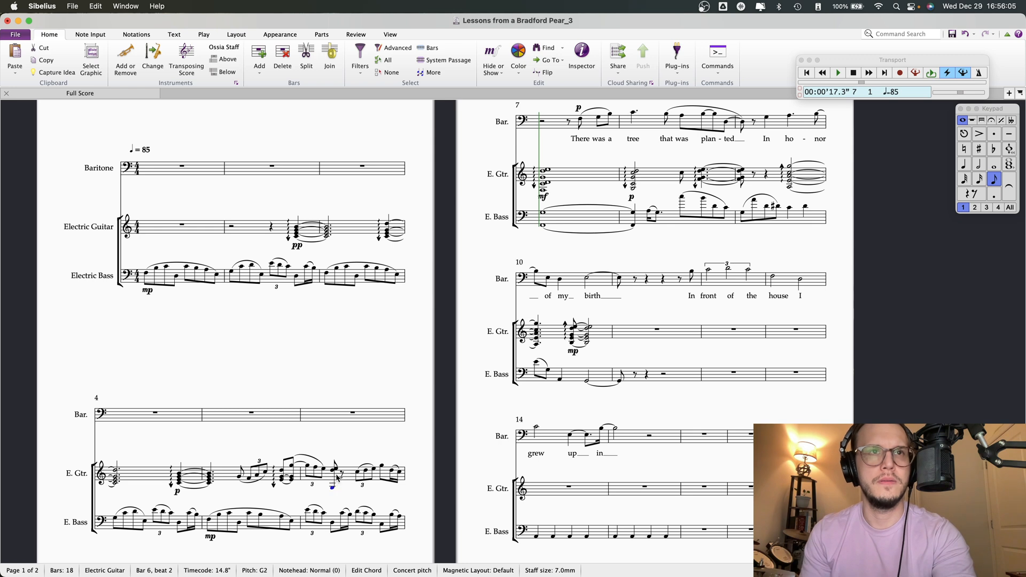
key(alt+Down)
key(a)
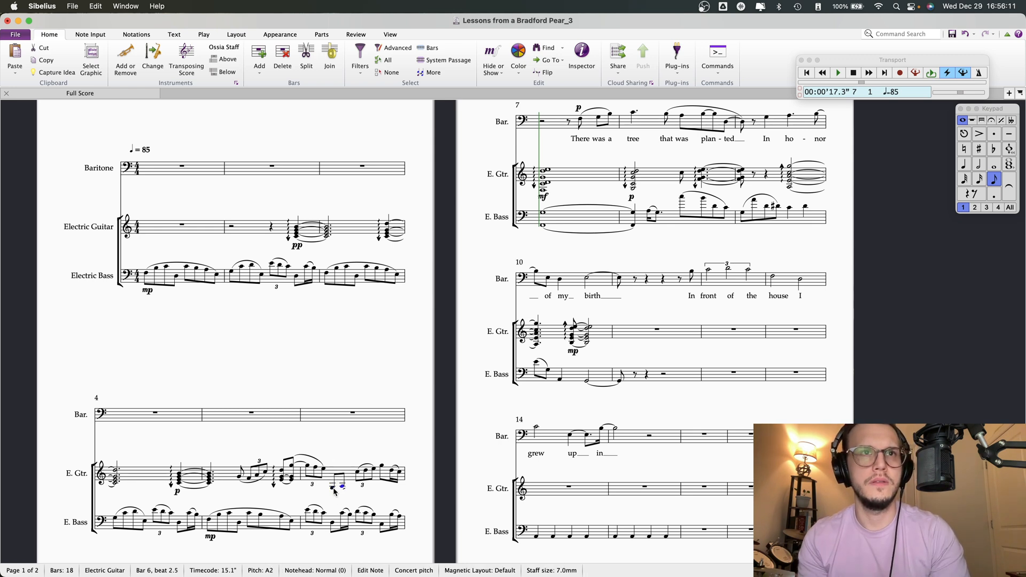
Lower the first note of the electric guitar triplet on beat 3 of bar 6 to F#3
key(Right)
key(Down)
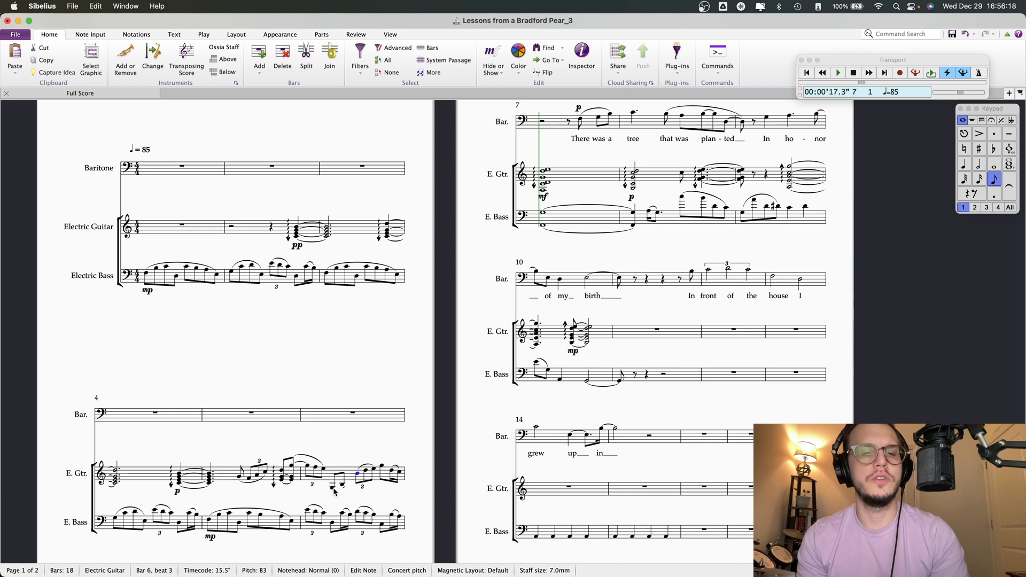
key(Down)
key(Down)
key(Down)
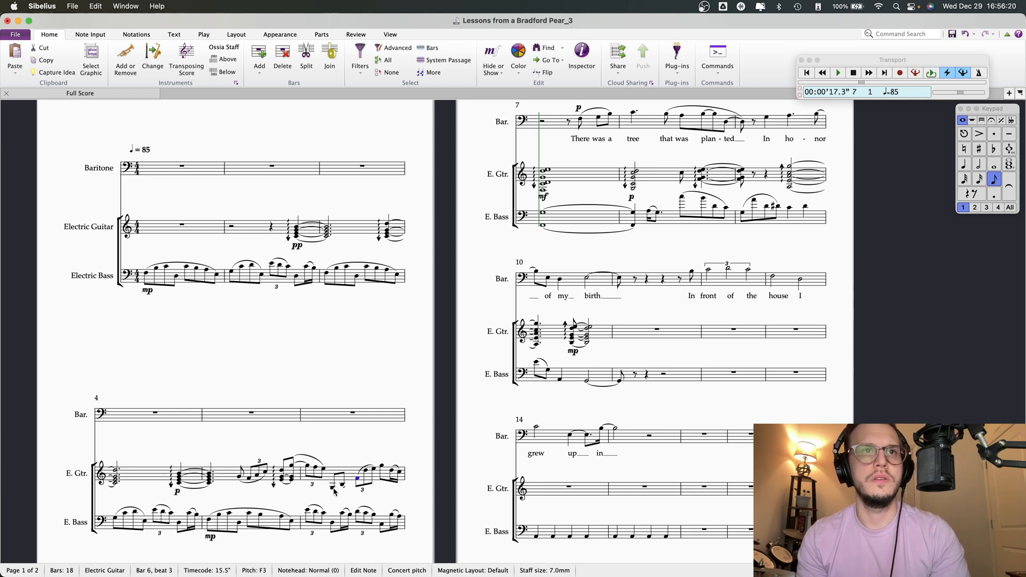
click(979, 150)
Lower the second note of the electric guitar triplet on beat 3 of bar 6 to A3
key(Right)
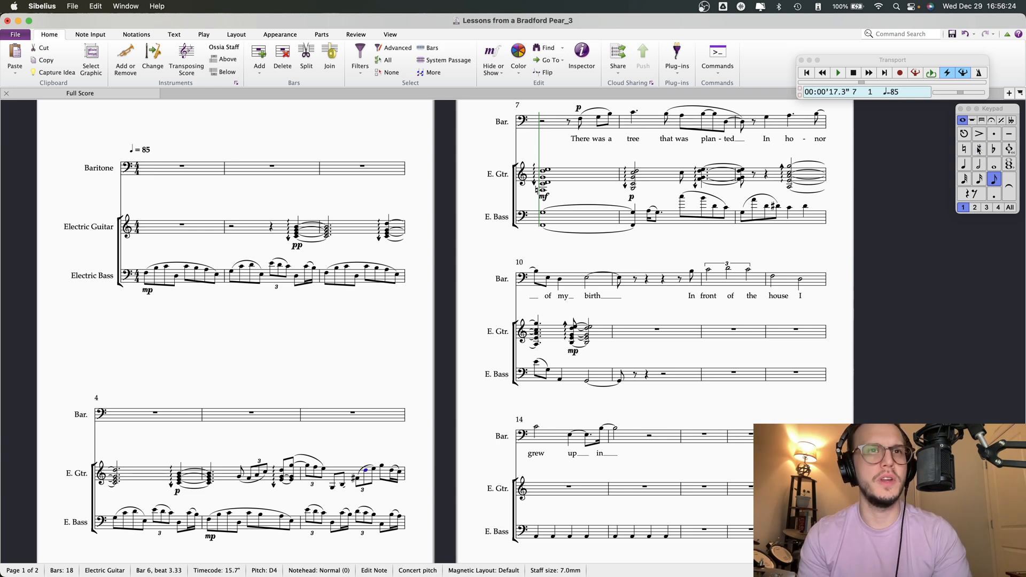
key(Down)
key(Down)
key(Down)
key(Down)
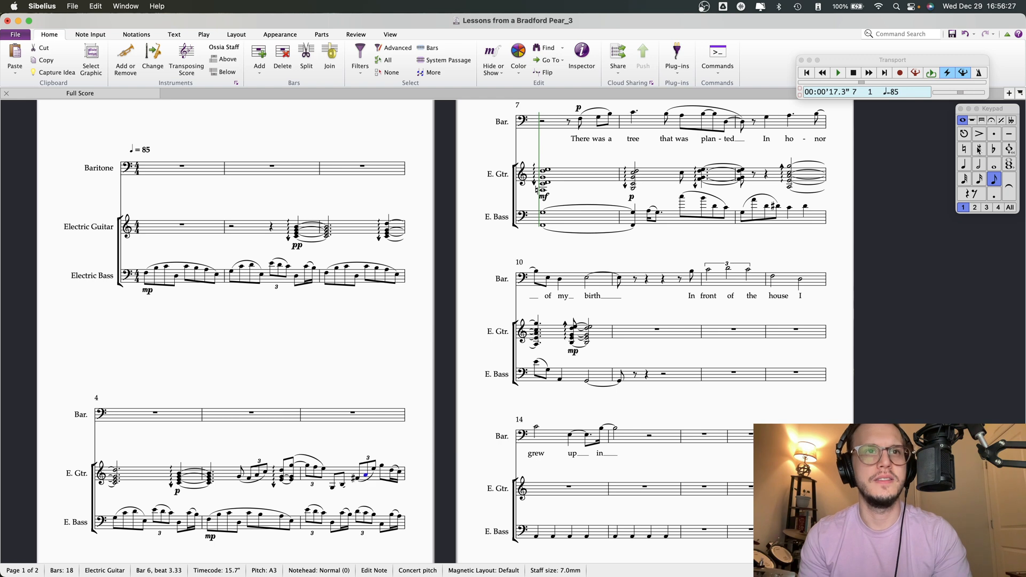
key(Right)
key(Right)
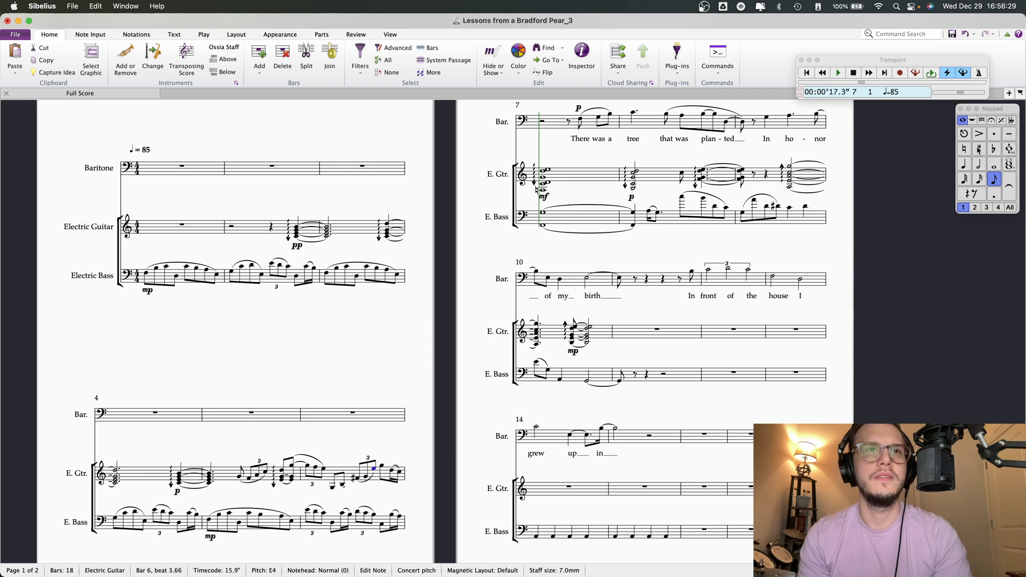
Set the electric guitar eighth notes on beats 2 and 2.5 of bar 6 to B2 and G3
key(Left)
key(Left)
click(342, 485)
click(336, 492)
click(333, 487)
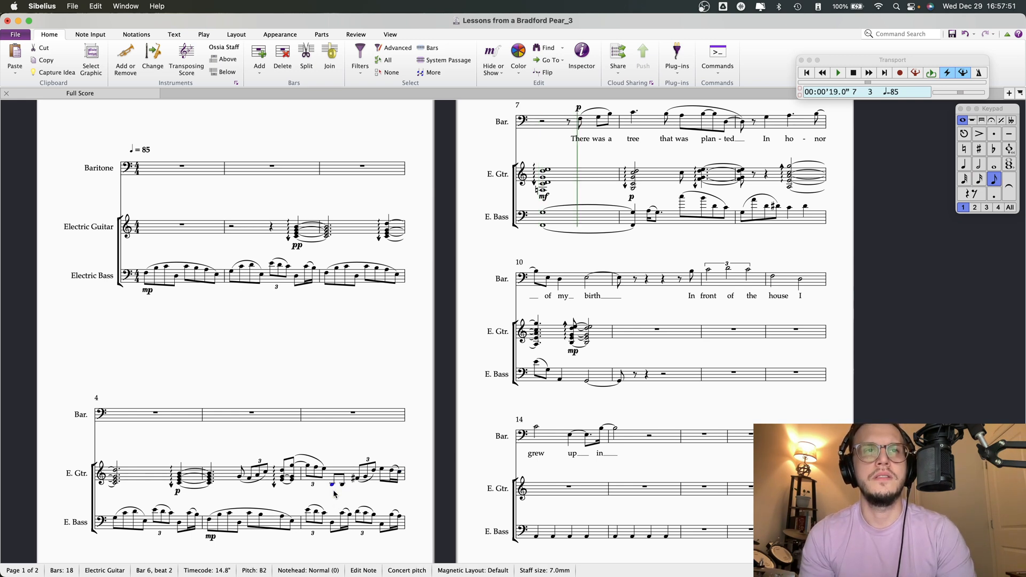
key(Right)
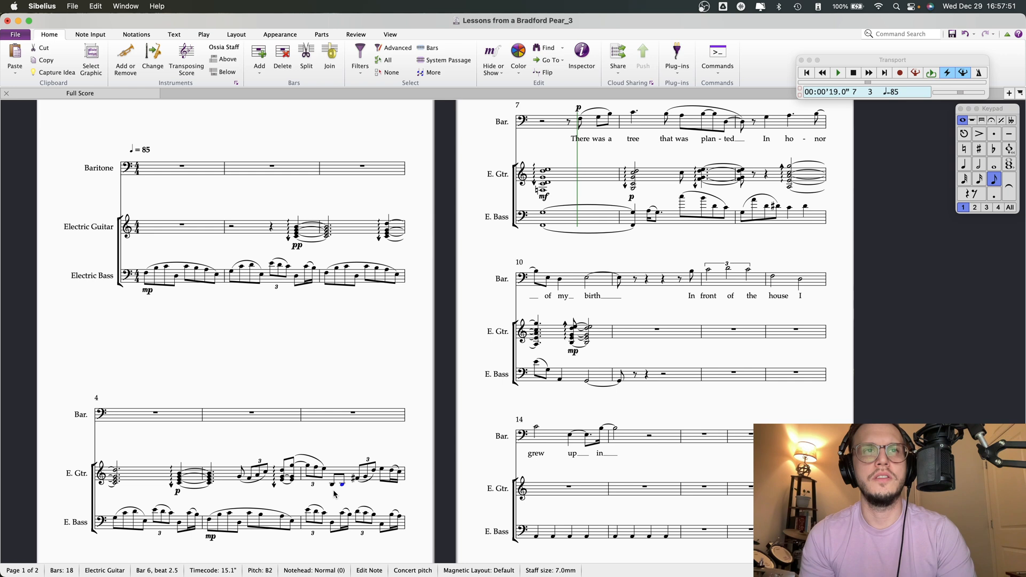
key(Up)
key(Up)
key(Up)
key(Up)
key(Up)
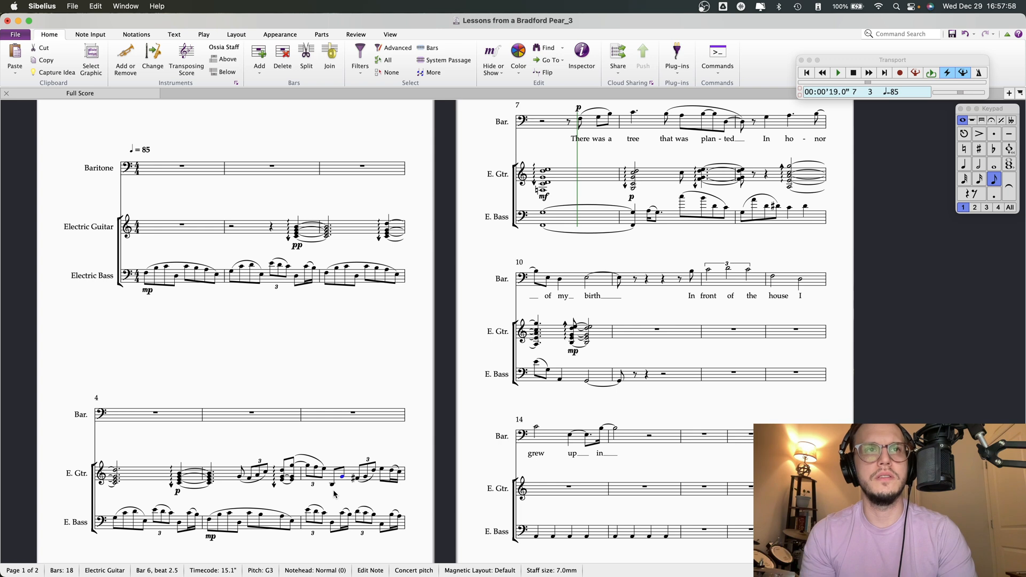
Raise the first two notes of the electric guitar triplet on beat 3 of bar 6 to D4
key(Right)
key(Up)
key(Up)
key(Up)
key(Up)
key(Right)
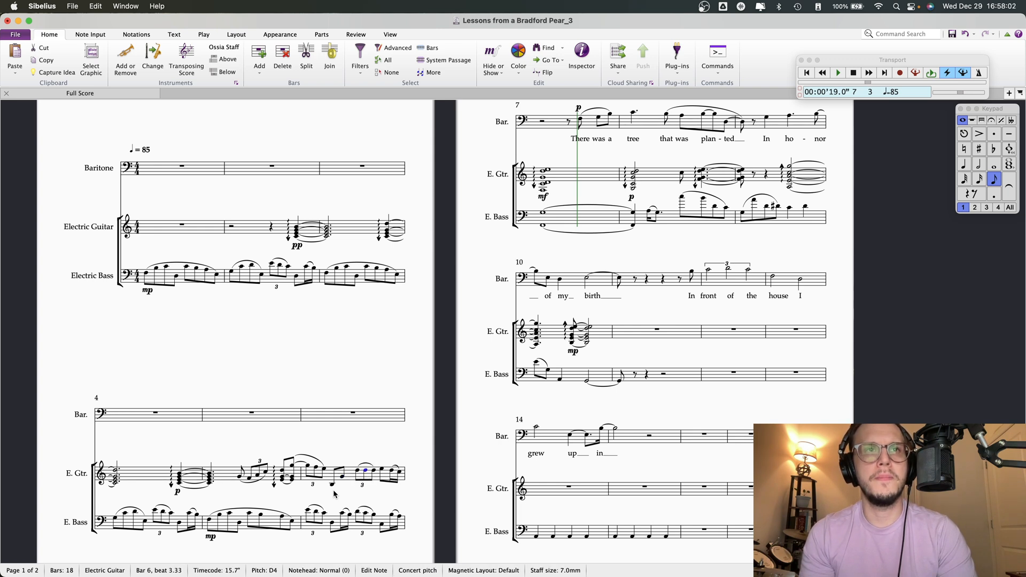
key(Left)
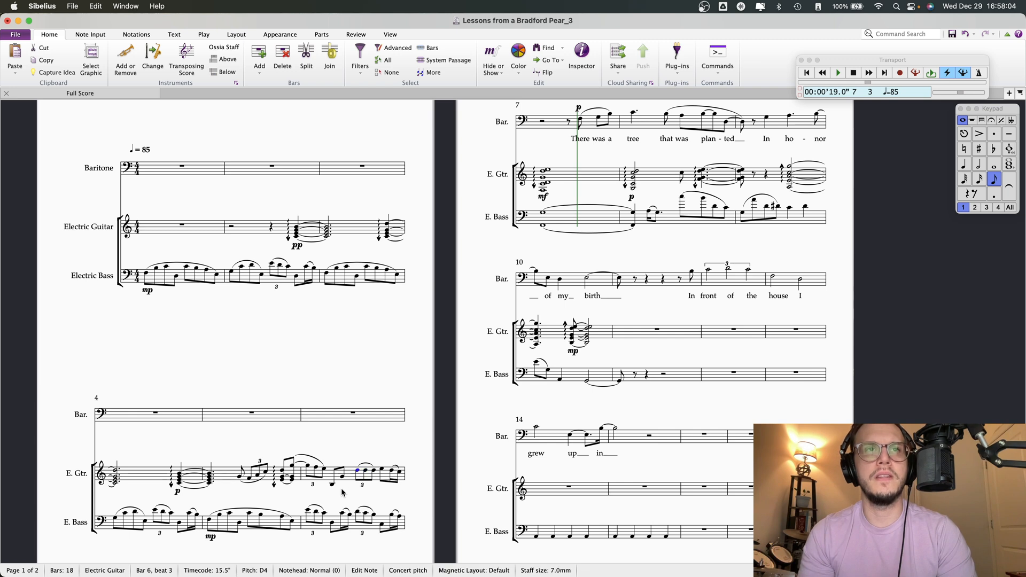
Replace the electric guitar triplet on beat 3 of bar 6 with two eighth notes, D4 and E4
click(363, 485)
key(Delete)
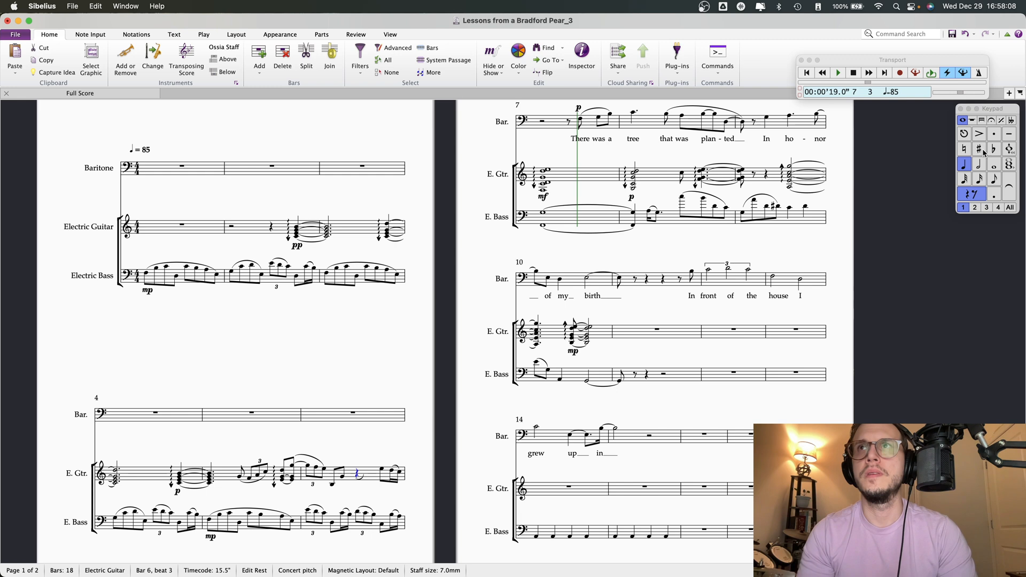
click(993, 182)
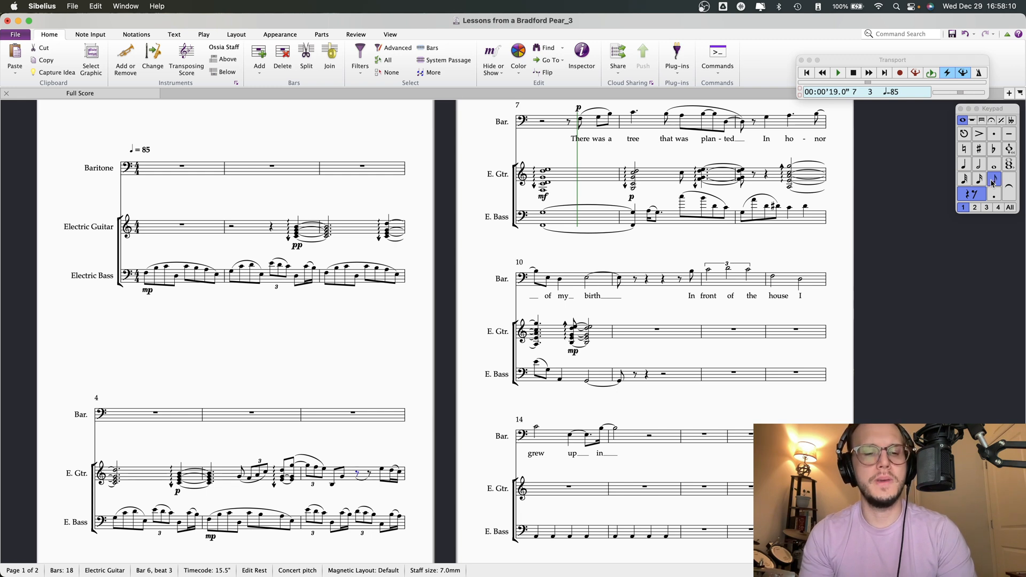
key(d)
key(super+Up)
key(Right)
key(e)
key(Escape)
key(Left)
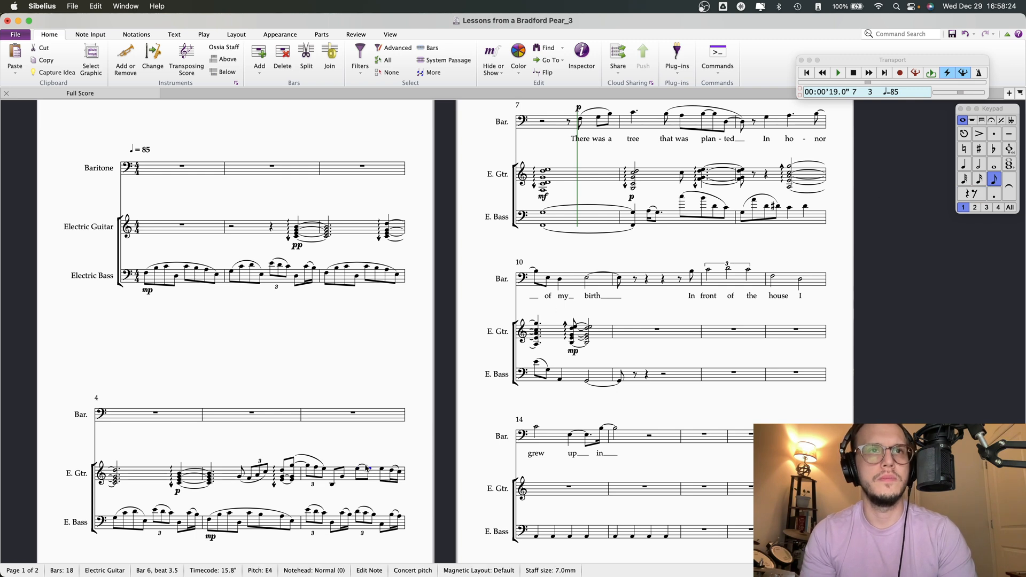
Slur the electric guitar eighth notes from beat 2 through beat 3.5 of bar 6 and lower the last one to D4
click(366, 467)
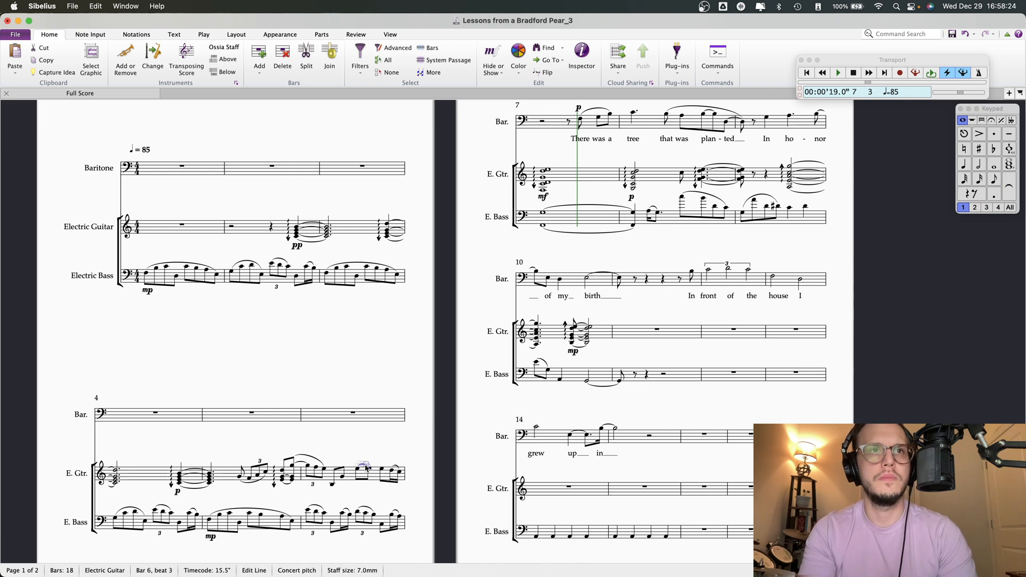
click(332, 485)
key(s)
drag(369, 464, 364, 467)
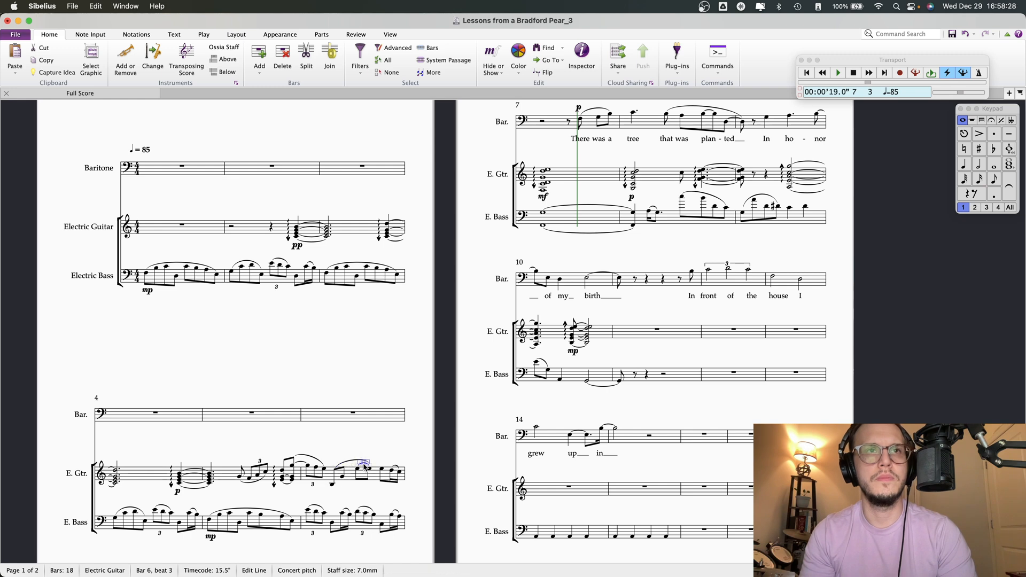
click(369, 469)
key(Down)
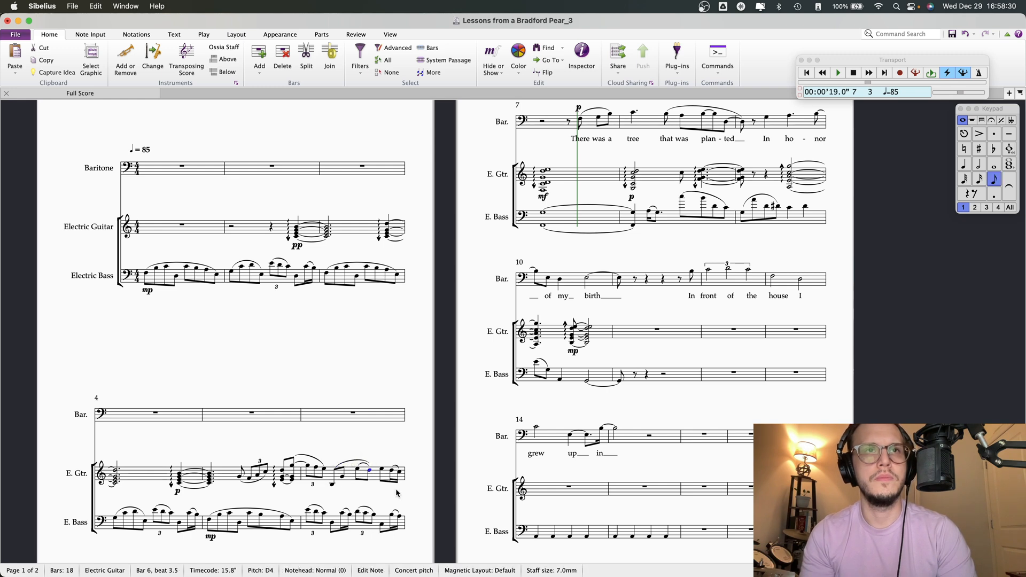
Play back the score from the electric guitar chord on beat 4 of bar 5 into bar 7
click(282, 471)
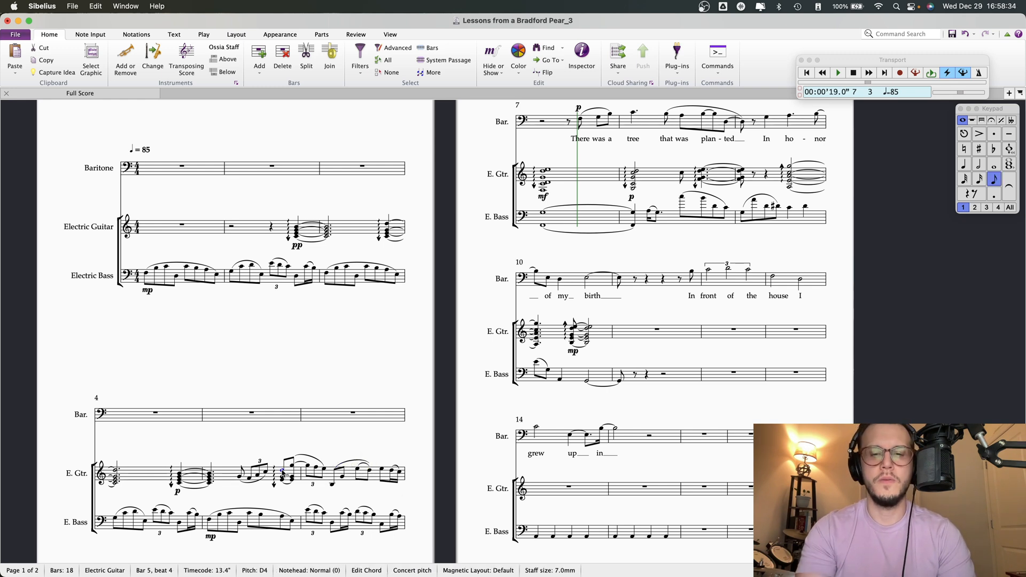
key(p)
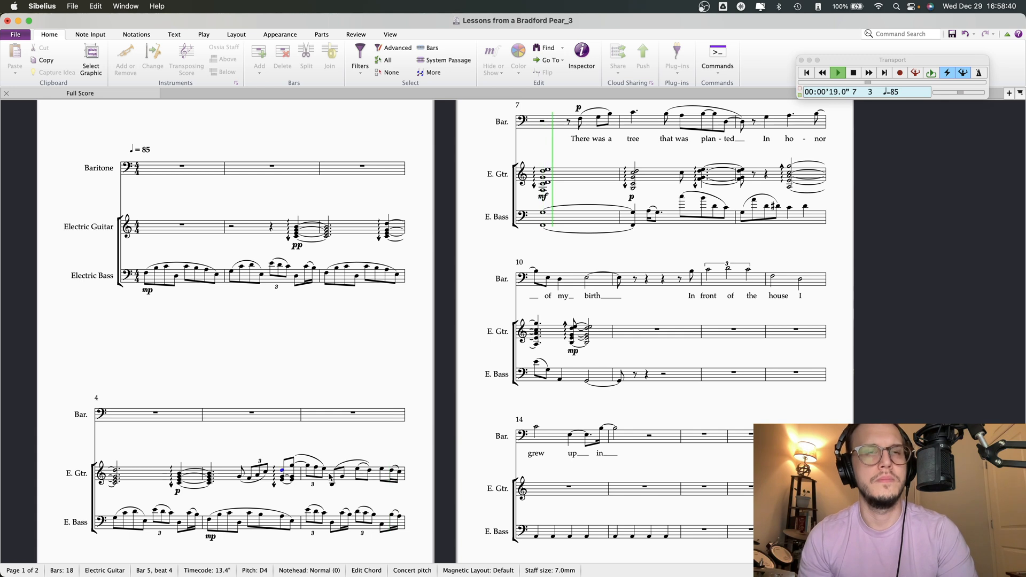
key(Escape)
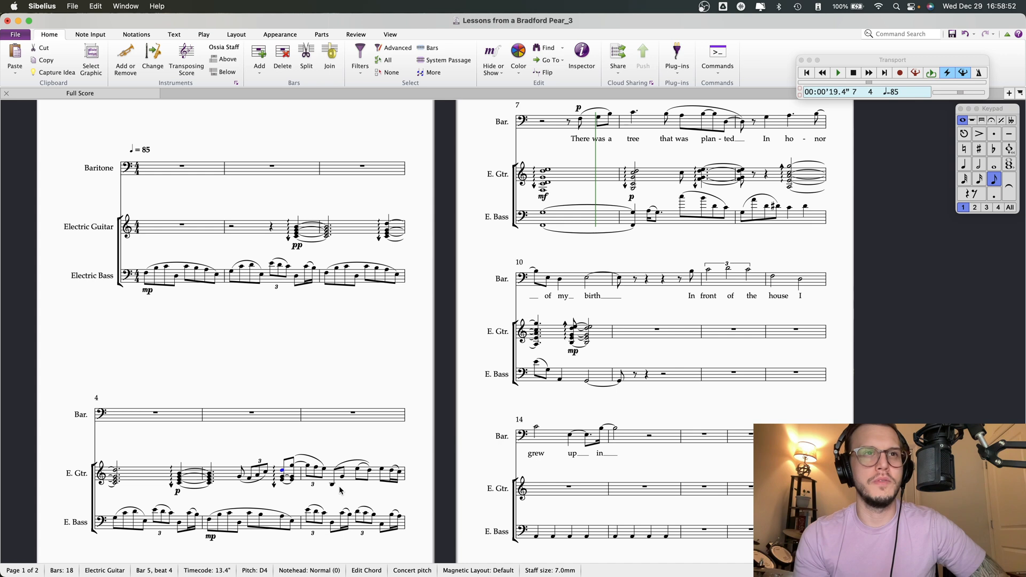
Raise the electric guitar note on beat 2 of bar 6 to F4
click(210, 484)
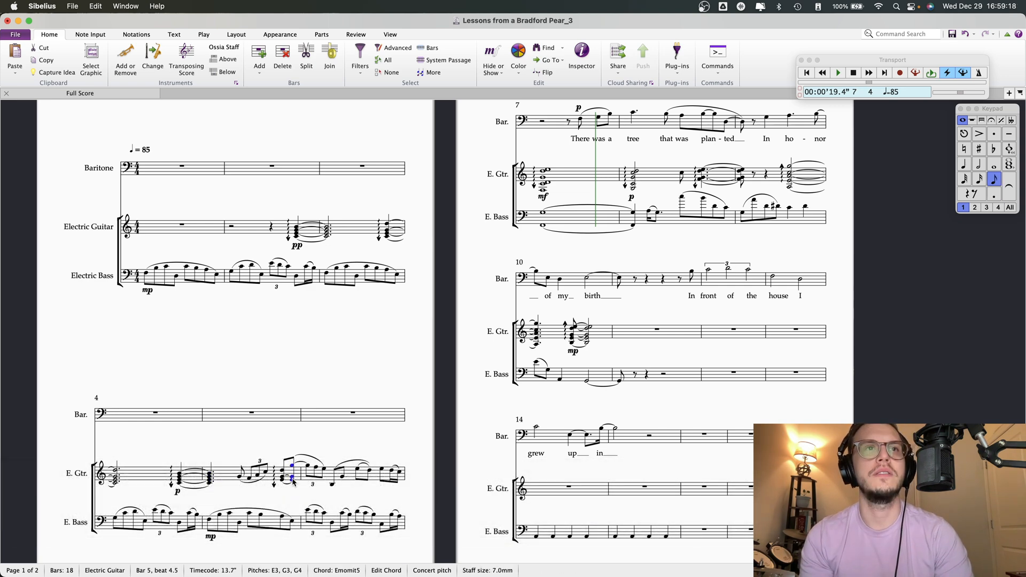
click(293, 481)
key(Right)
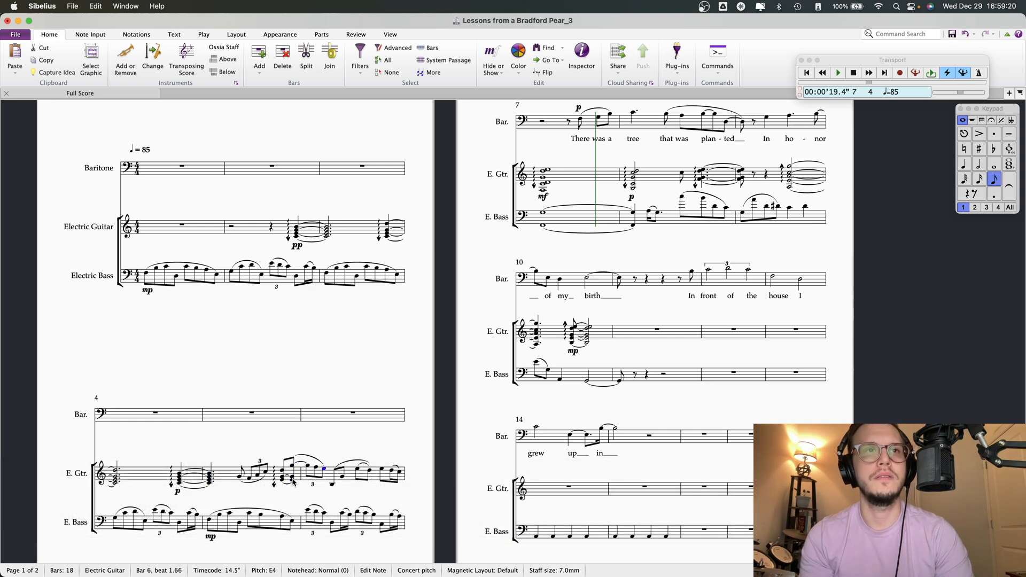
key(Right)
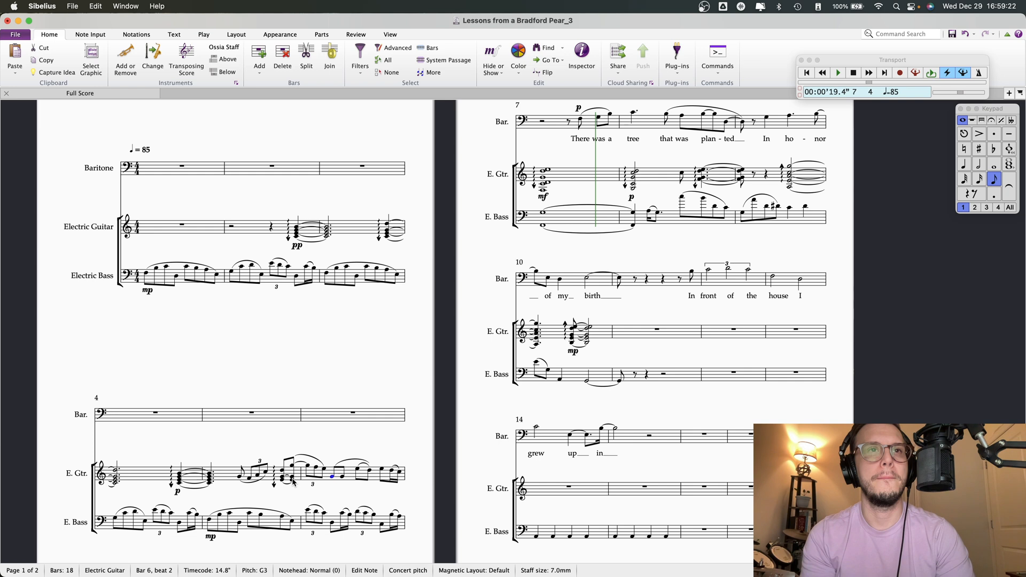
key(Up)
key(Up)
key(Up)
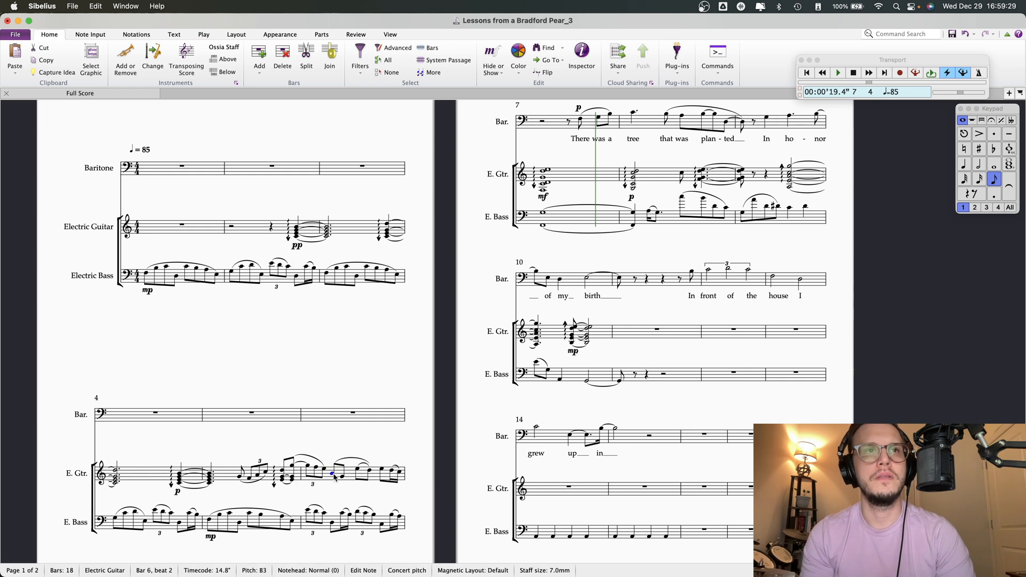
key(Up)
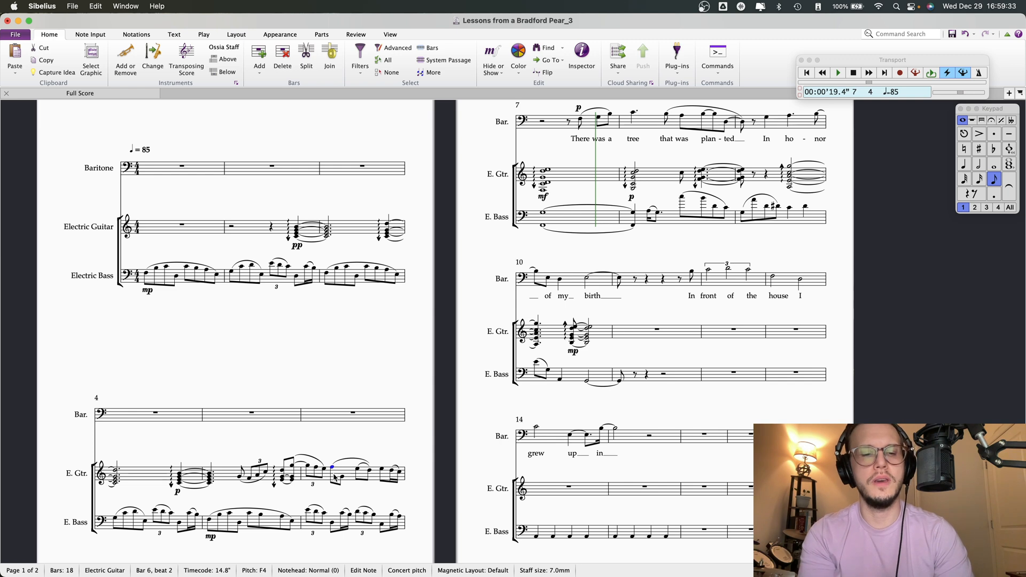
Add D4 a third below the F4 on beat 2 of bar 6, making a quarter-note dyad
key(shift+3)
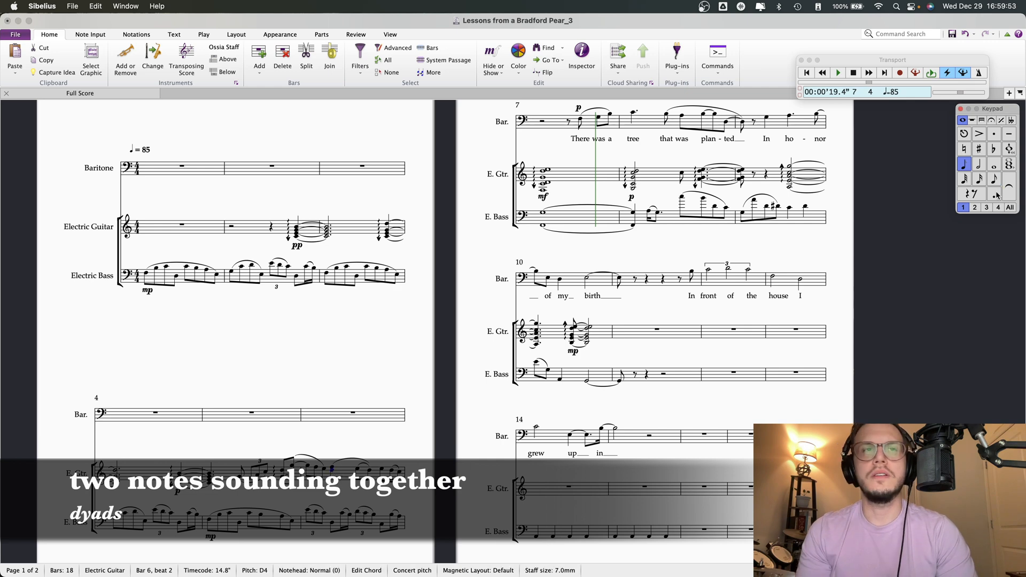
click(995, 194)
key(super+z)
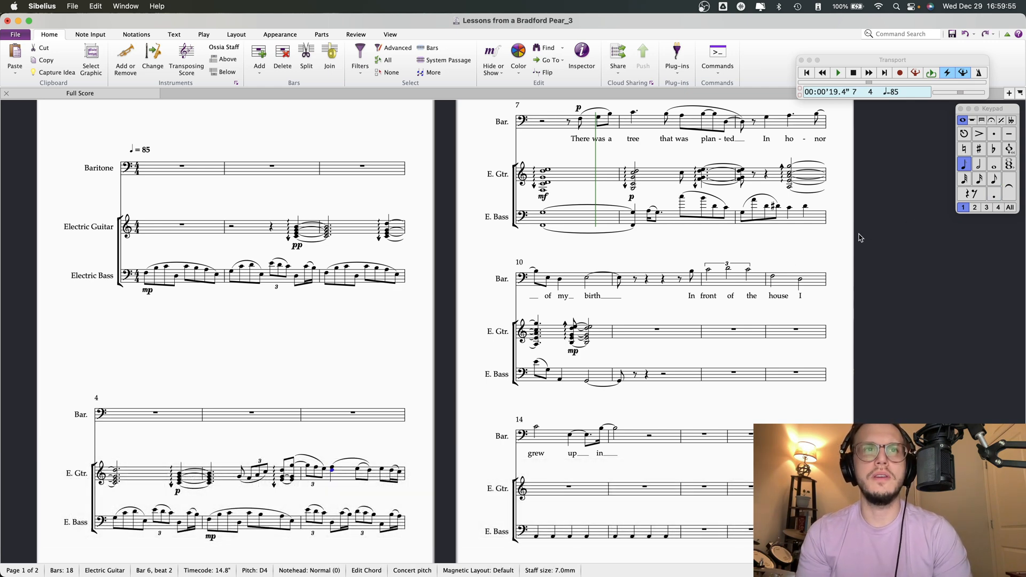
Turn beat 3 of the electric guitar in bar 6 into a dyad topped by F4 and delete the slur over beats 2 to 3.5
click(359, 469)
key(Left)
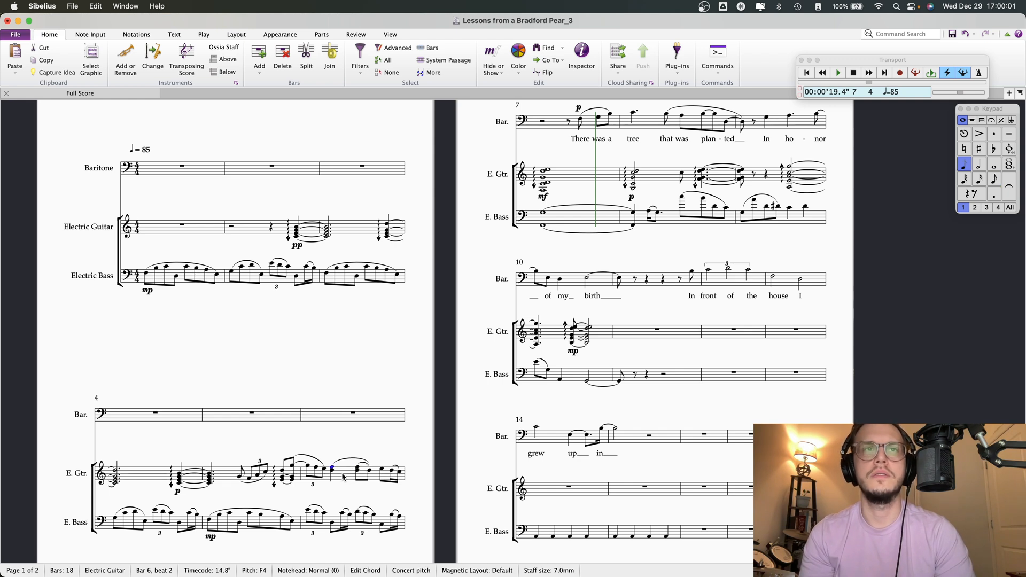
click(340, 461)
key(Delete)
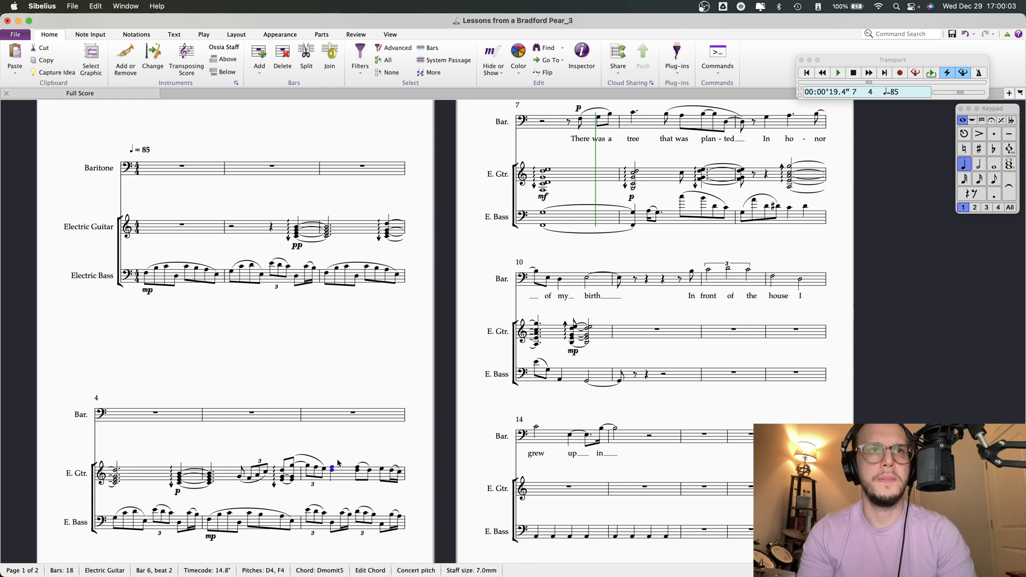
Tie the D4–F4 electric guitar dyad on beat 2 of bar 6 into the dyad on beat 3
click(363, 464)
click(332, 470)
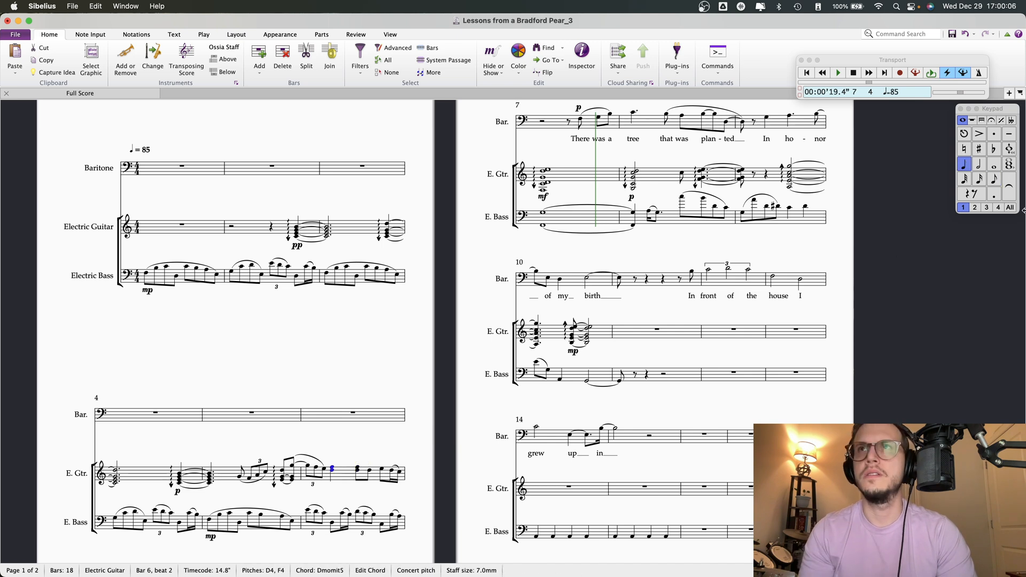
click(985, 164)
click(1010, 187)
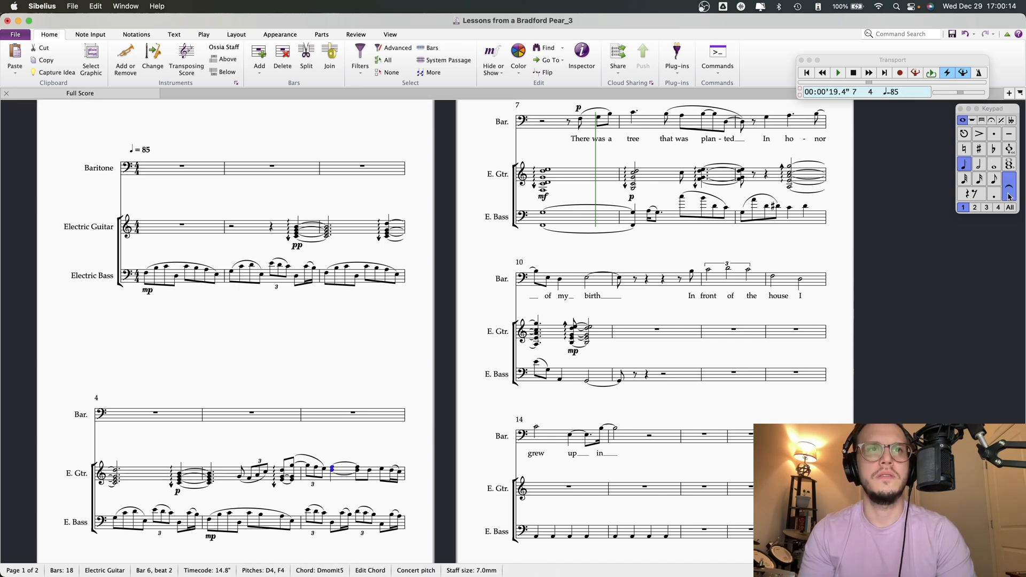
Lengthen the electric guitar's E4 on beat 4 of bar 6 to a quarter note
click(369, 471)
click(382, 469)
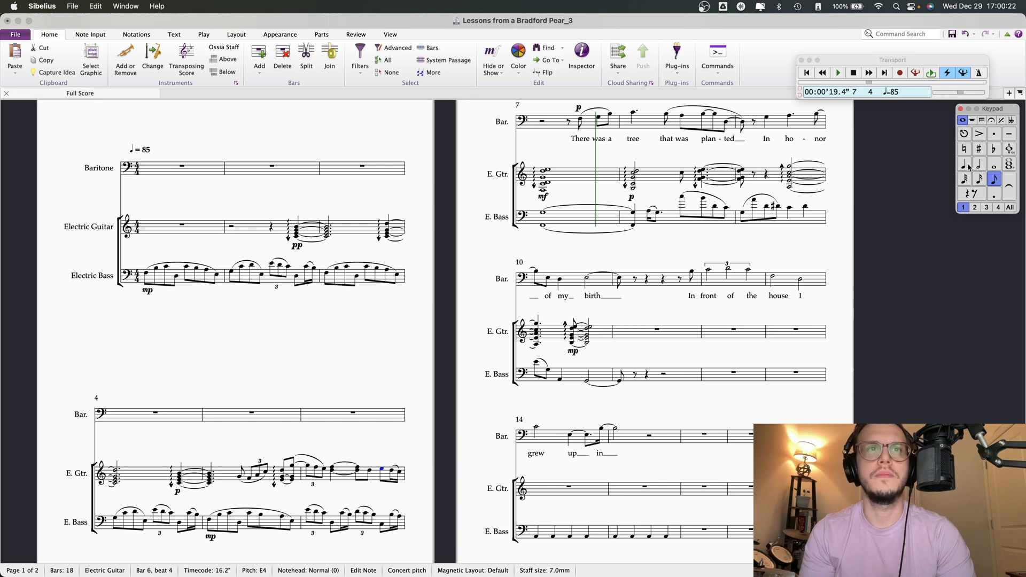
key(4)
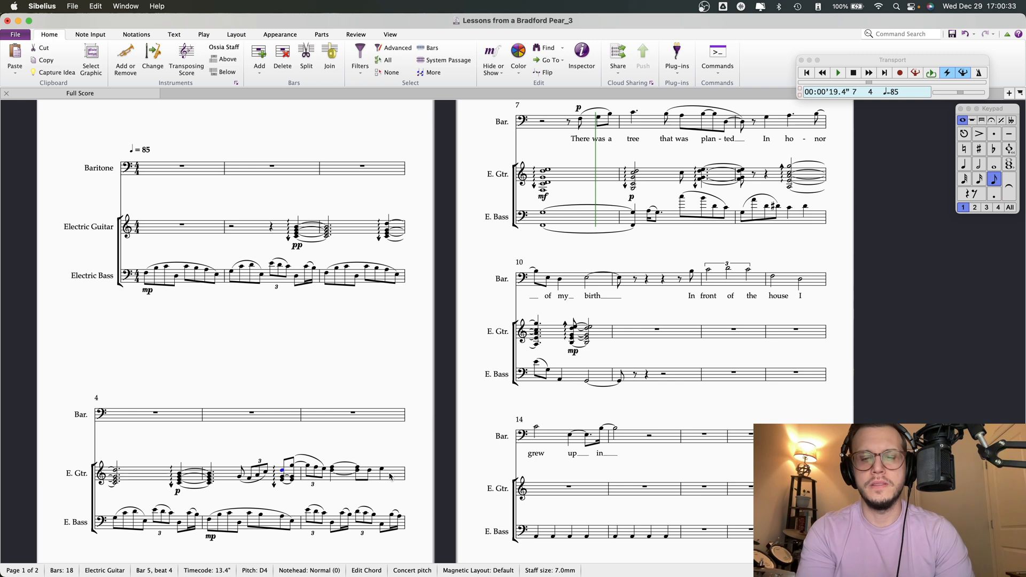
Play back the score from the electric guitar's G3 on beat 2.5 of bar 5 into bar 7
key(Left)
key(Left)
key(Left)
key(Left)
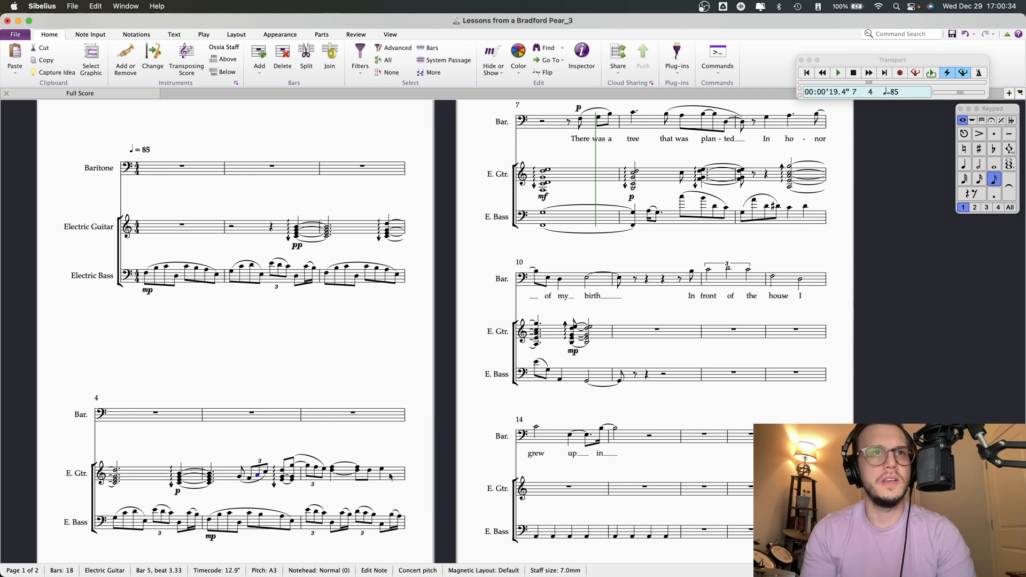
key(p)
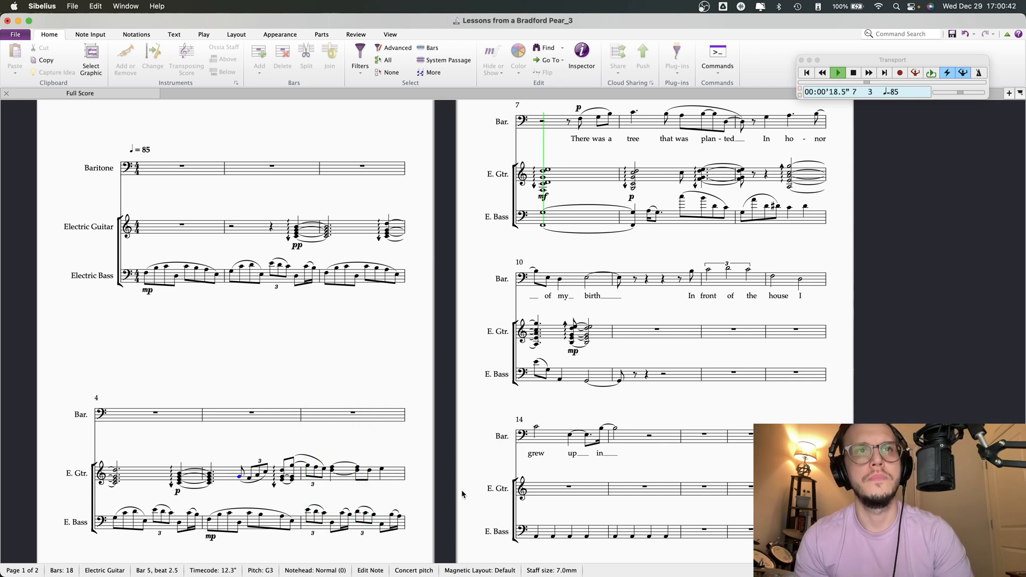
key(space)
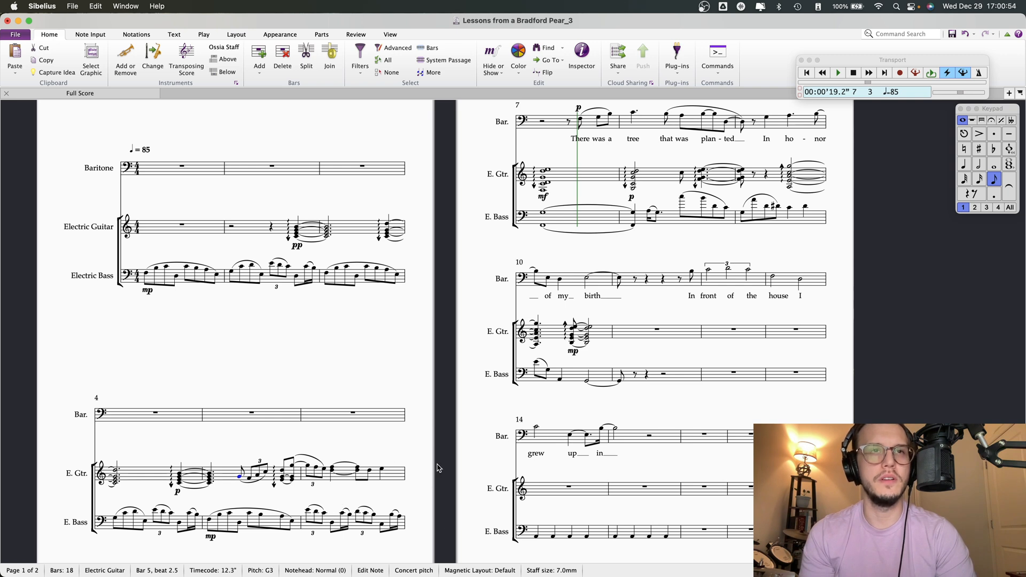
key(Escape)
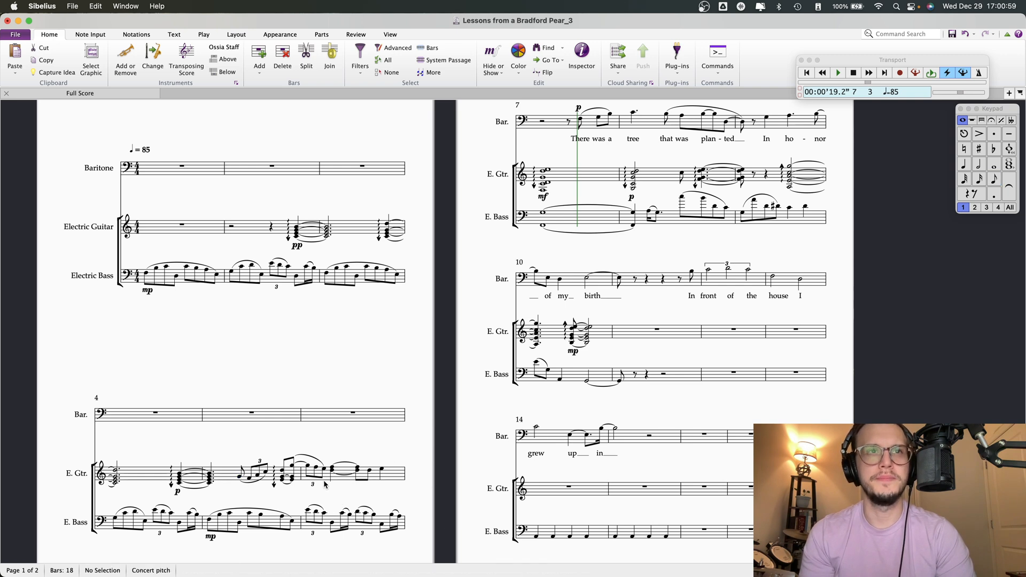
Check the electric guitar's upper melody notes across bars 5 and 6 and play back from beat 4 of bar 5 into bar 7
click(292, 465)
click(333, 468)
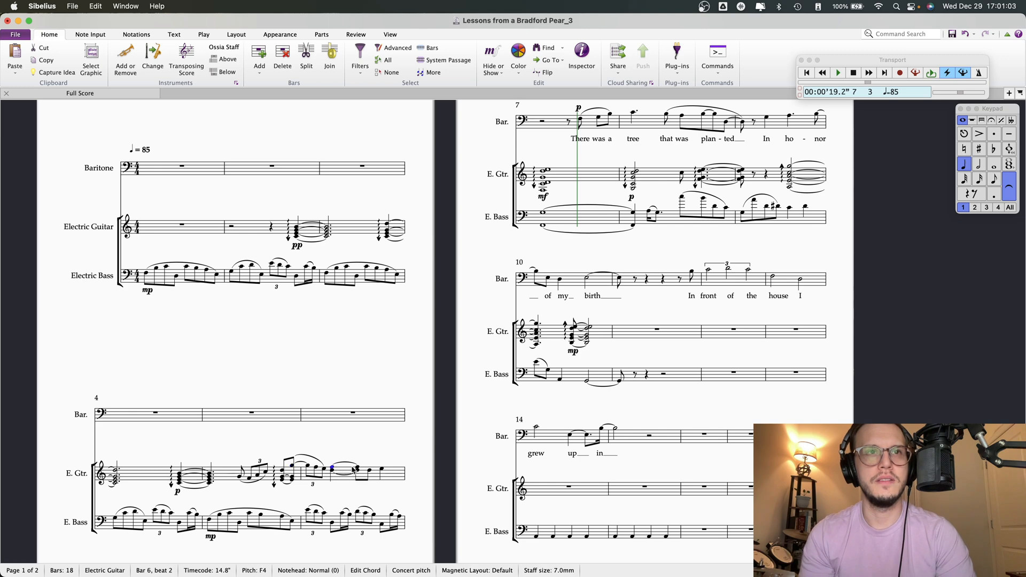
click(383, 469)
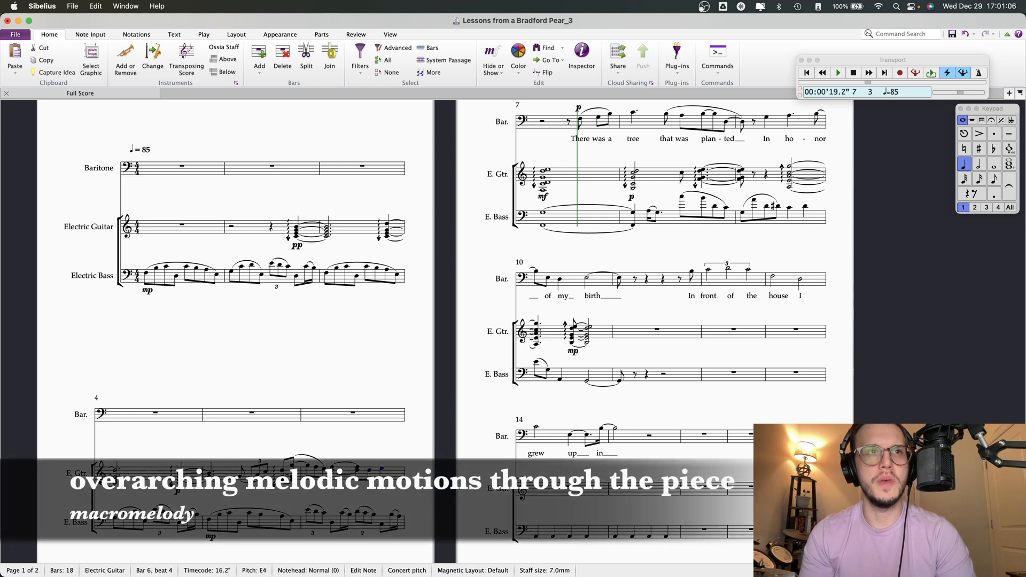
click(363, 435)
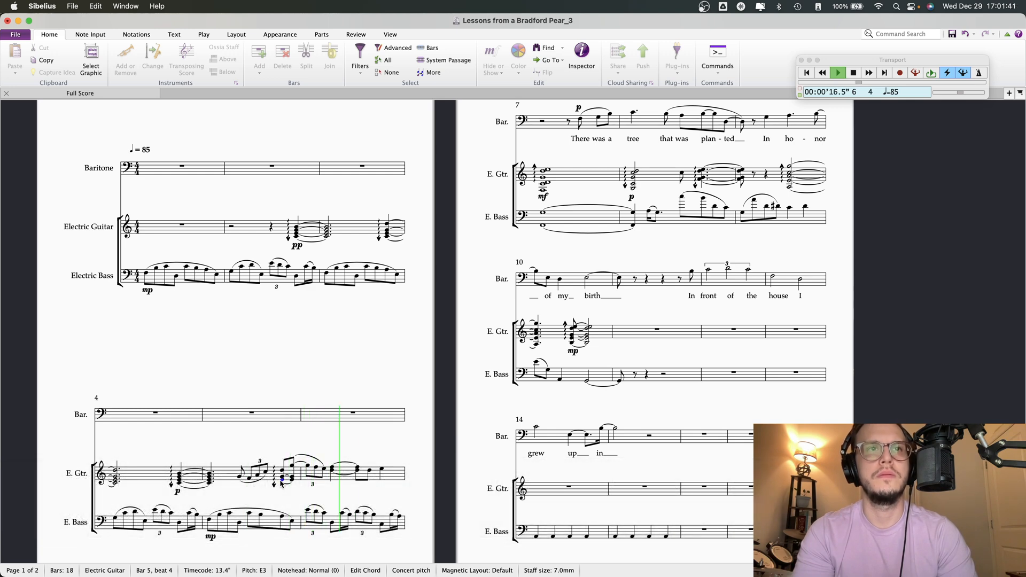
key(space)
key(space)
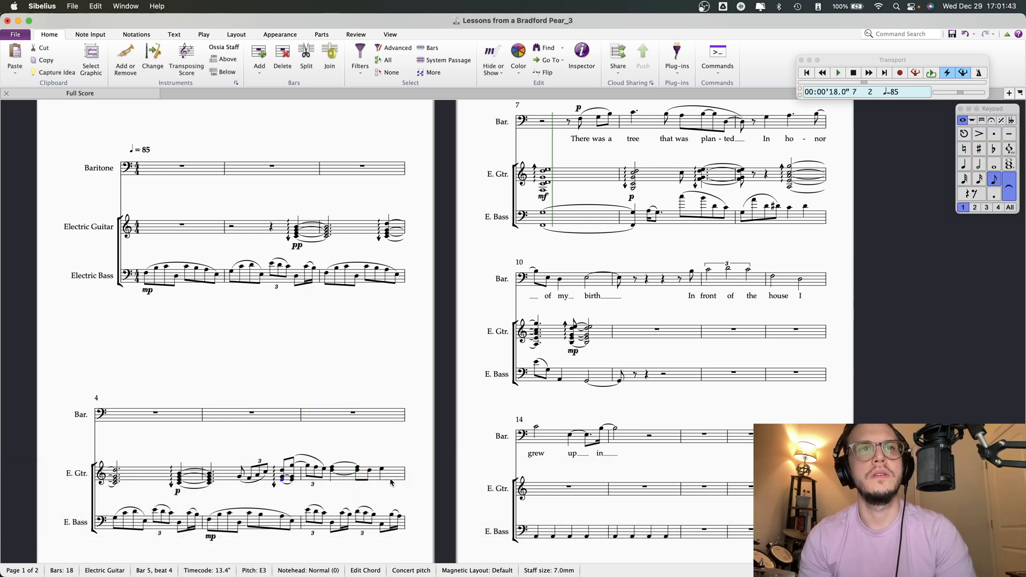
Remove the tie between the electric guitar dyads on beats 2 and 3 of bar 6
click(324, 468)
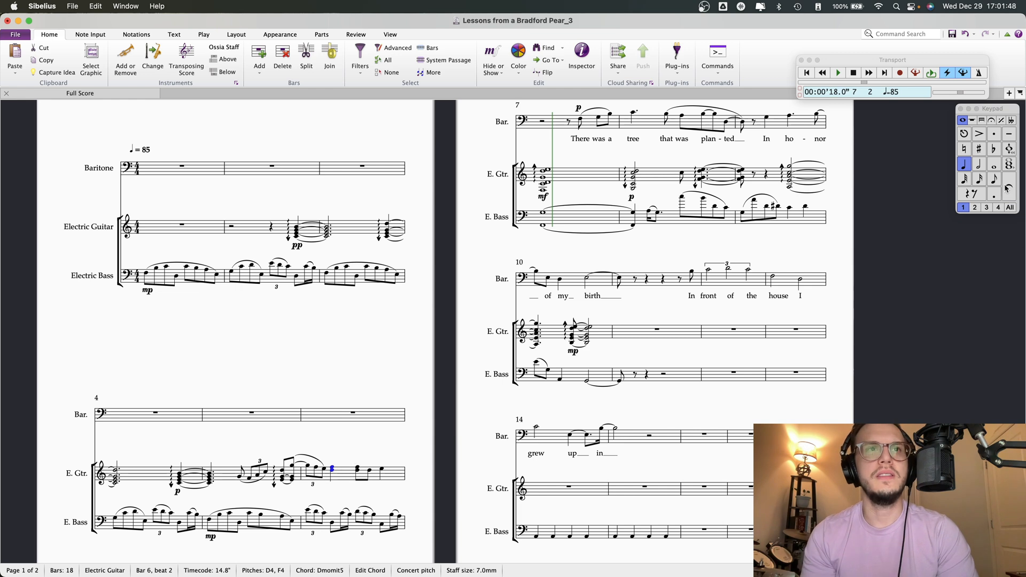
key(Right)
key(Right)
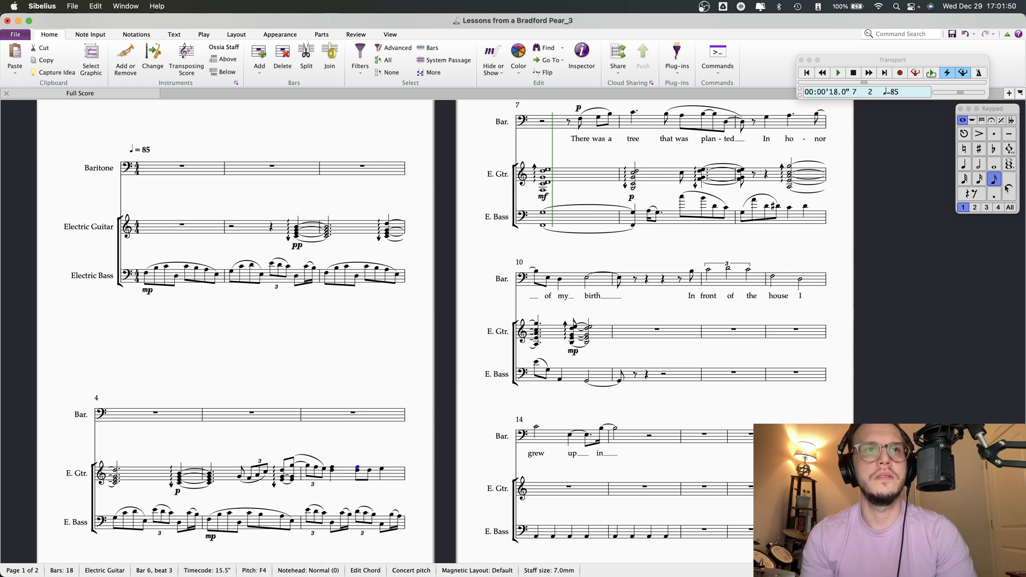
key(Right)
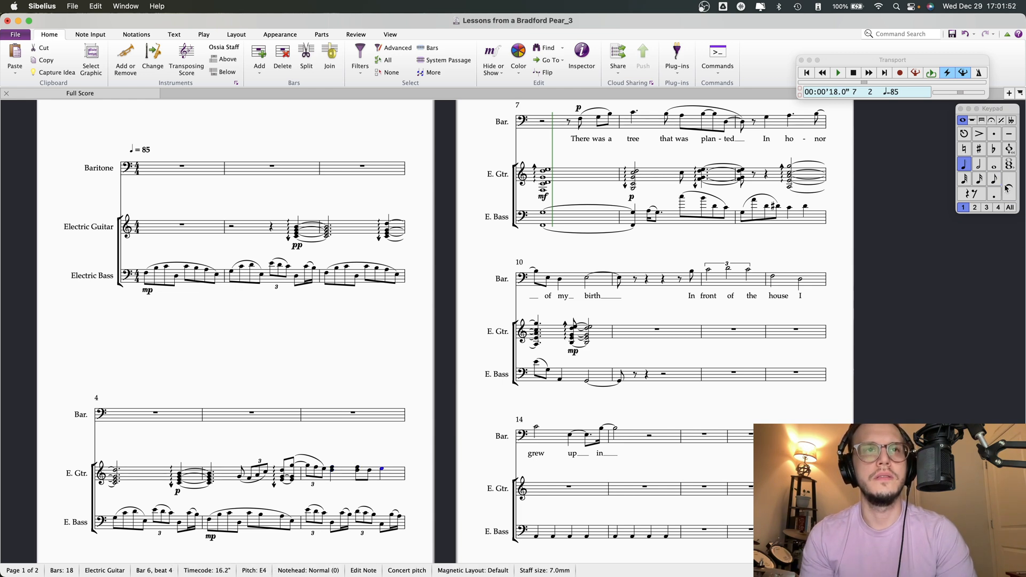
Play back the score from the electric guitar's G4 on beat 1 of bar 6 into bar 7
click(309, 471)
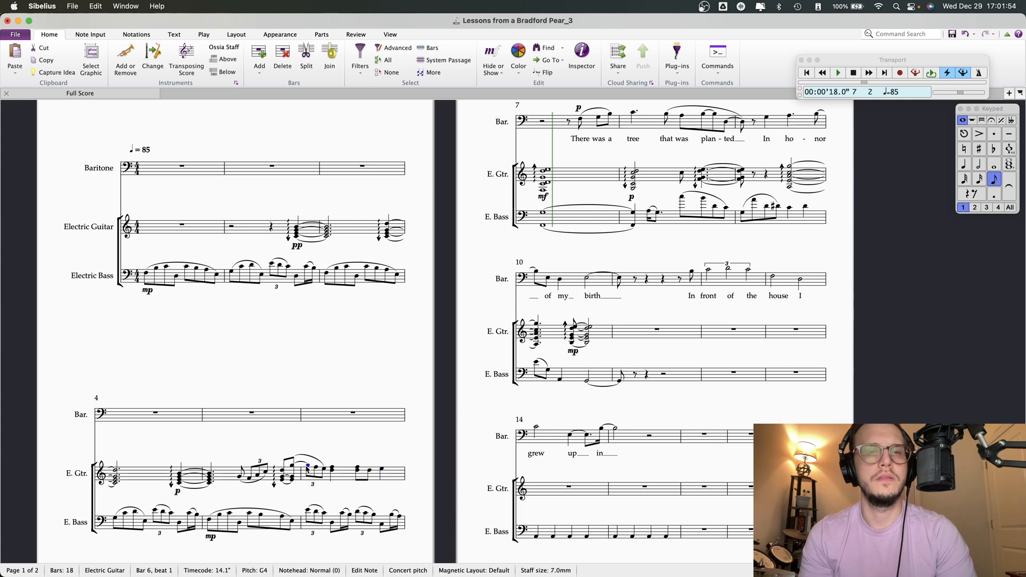
key(space)
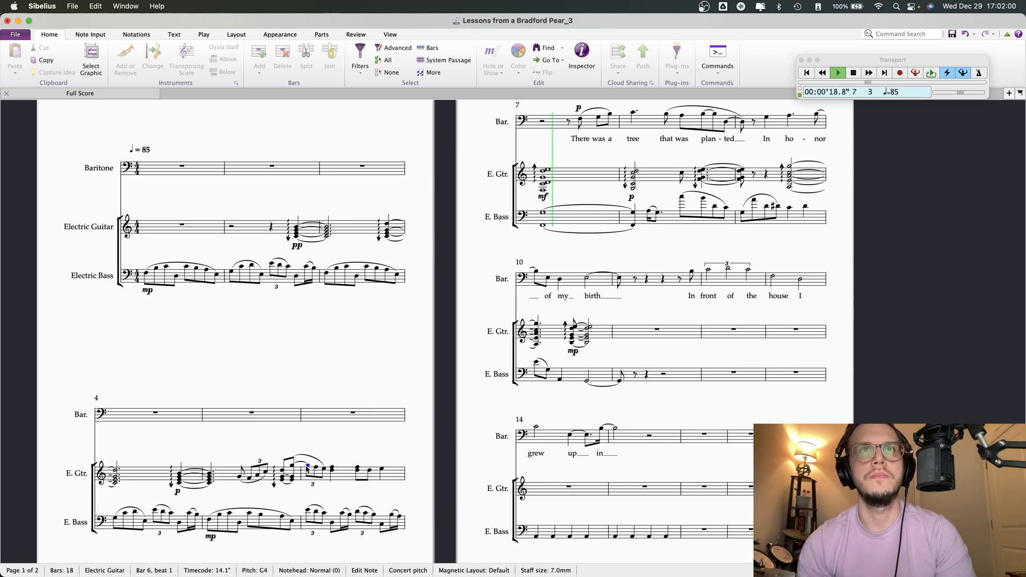
key(space)
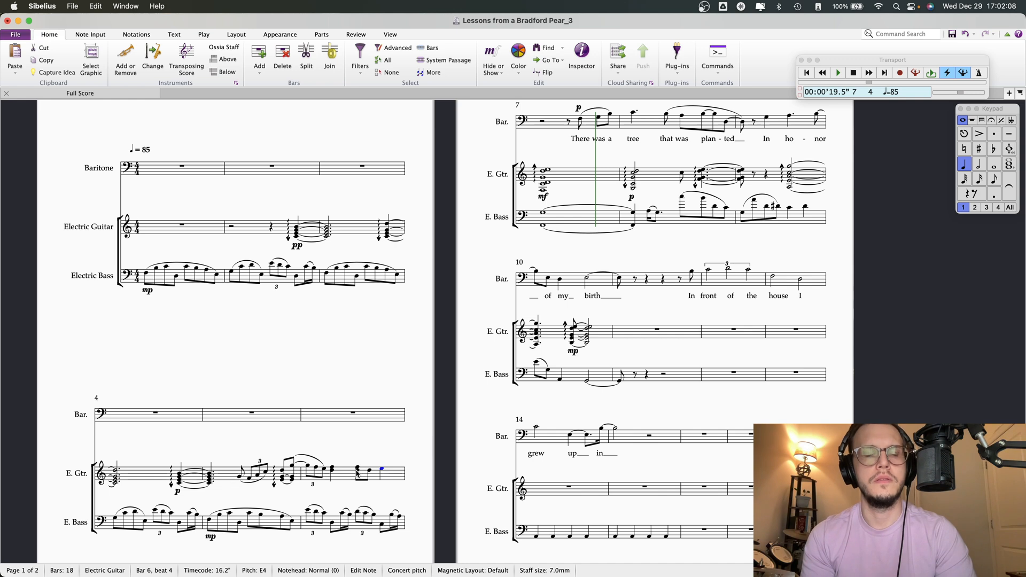
Add B3 a fourth below the electric guitar's E4 on beat 4 of bar 6
key(shift+4)
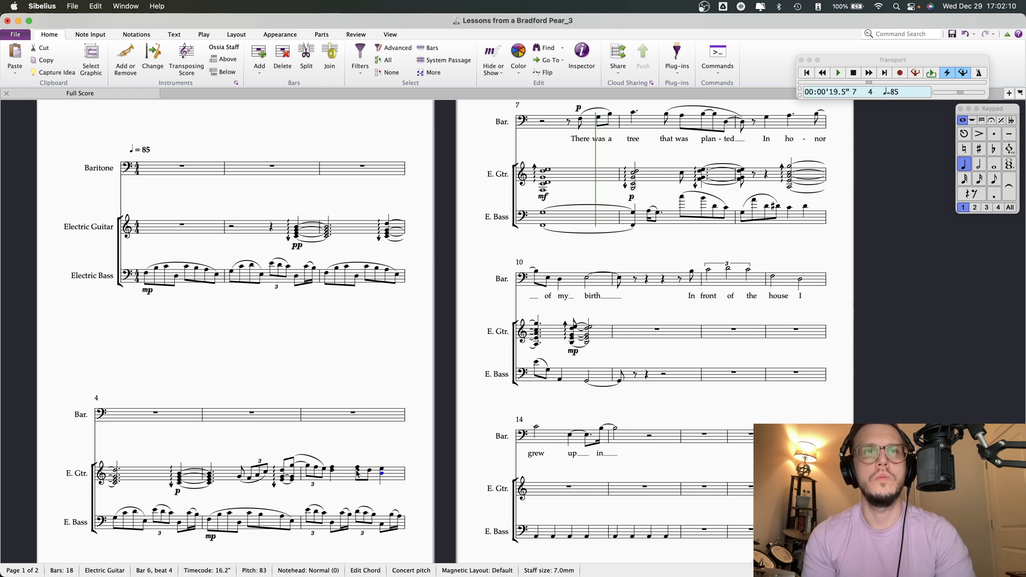
key(Left)
key(Right)
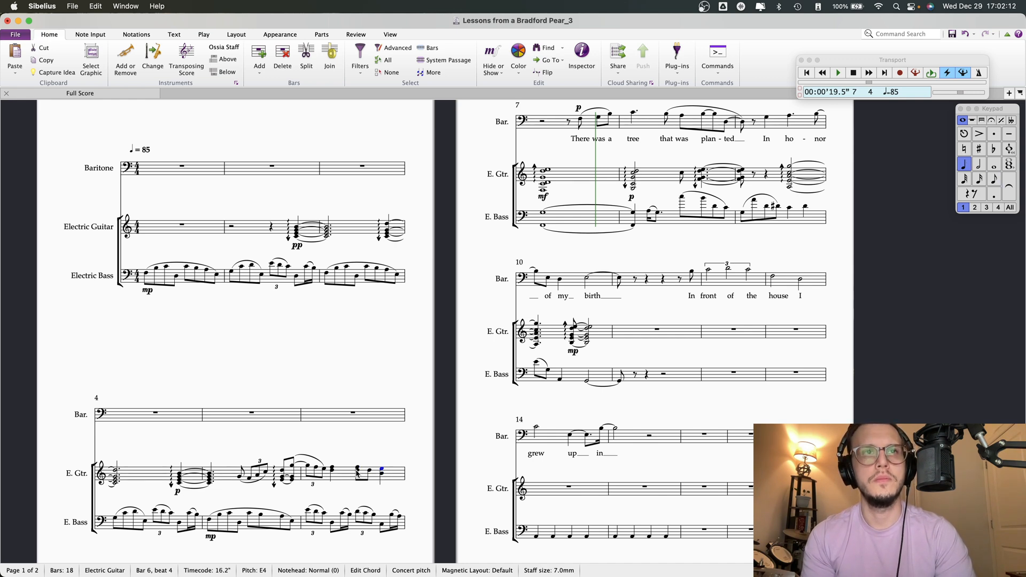
click(382, 476)
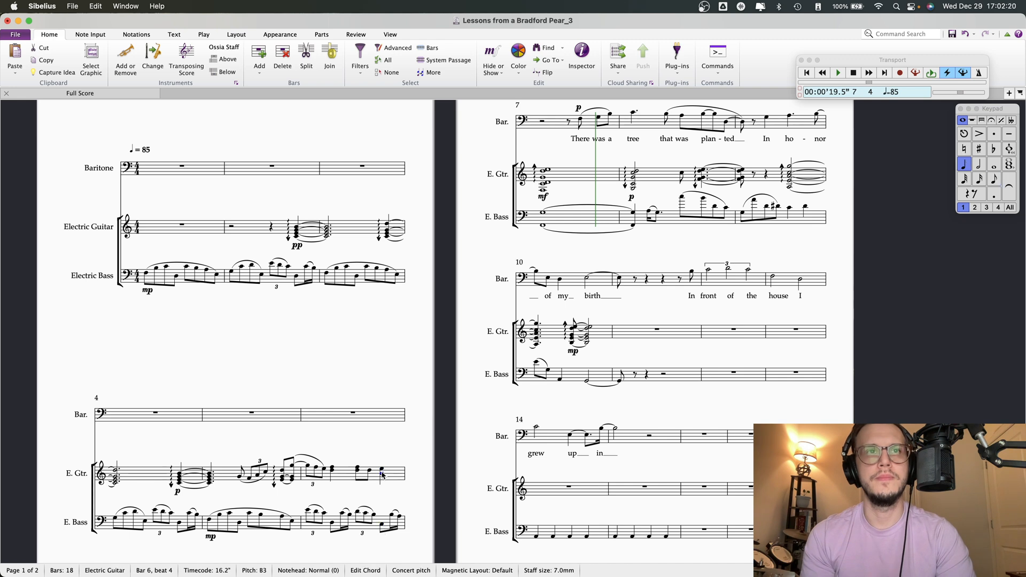
Play back bar 6 into bar 7 to hear the electric guitar dyads, including the E4–B3 on beat 4
click(309, 468)
key(space)
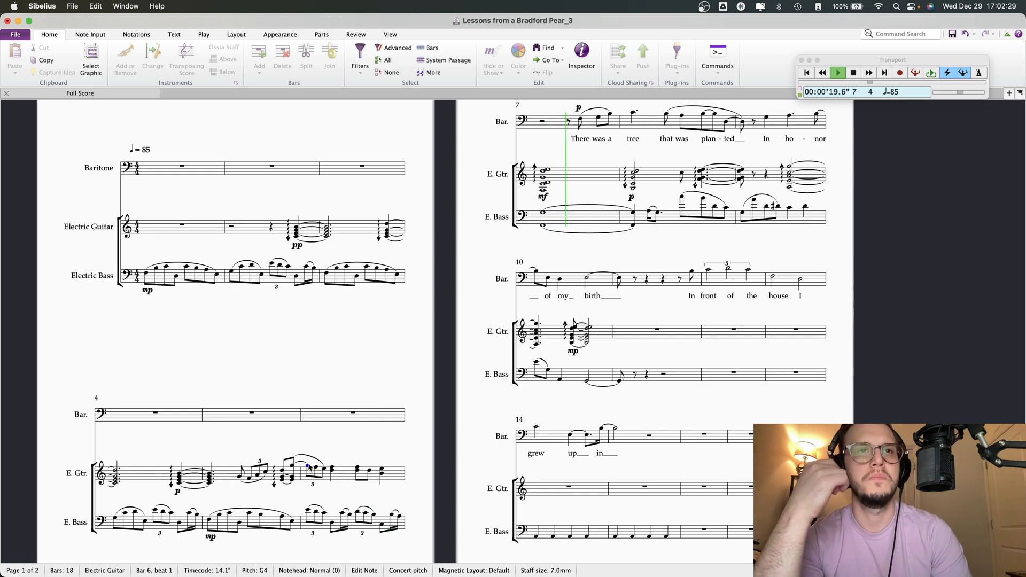
key(space)
click(332, 469)
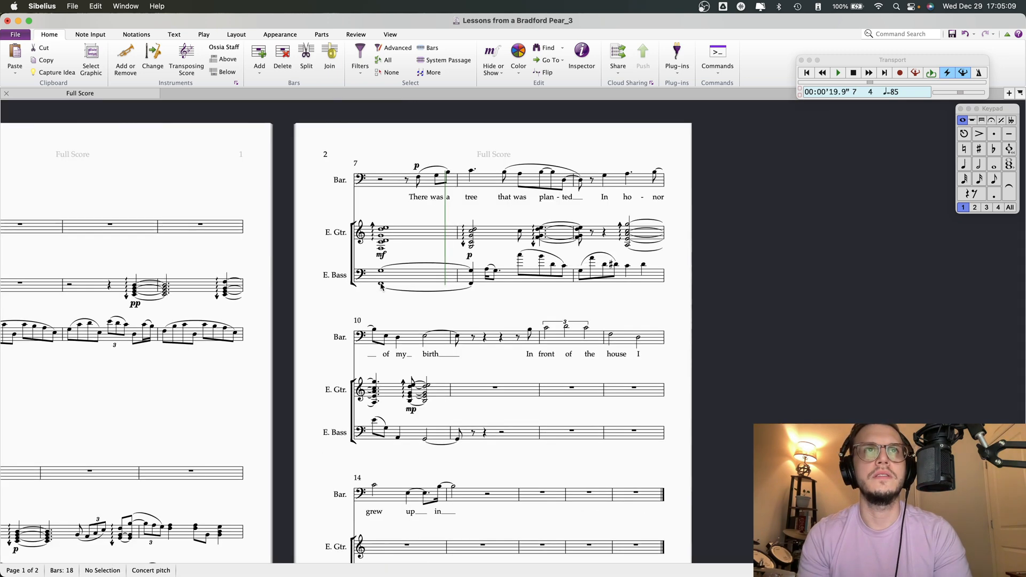
Play back the score from the electric bass F1 at the start of bar 7 into bar 11
click(381, 285)
key(space)
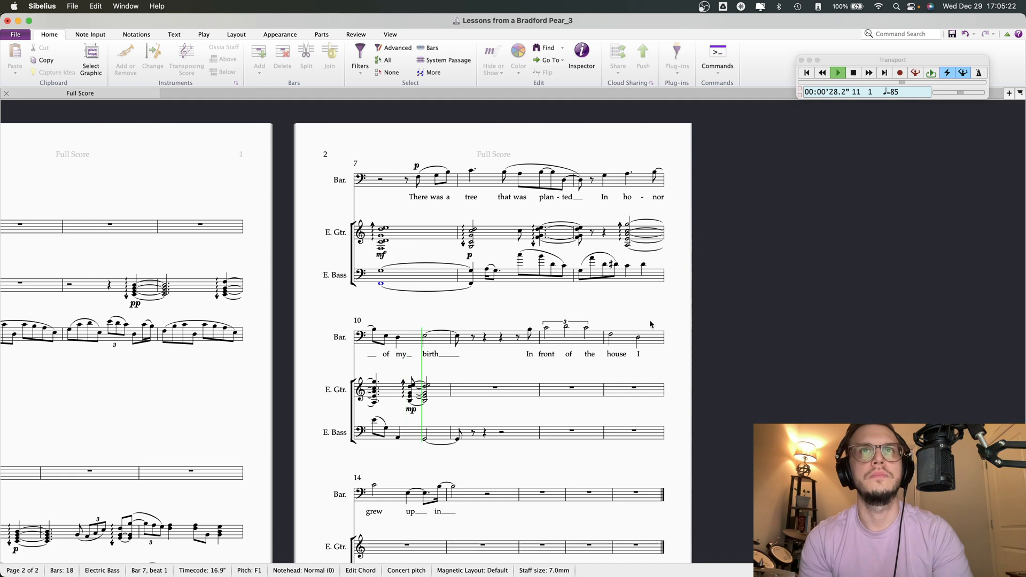
key(space)
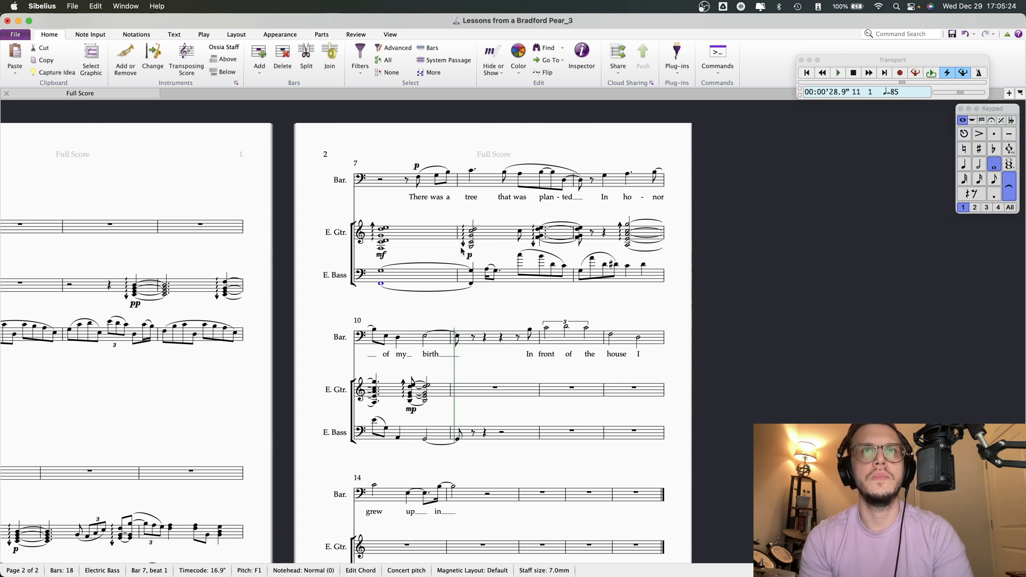
Build the electric guitar's C4 eighth note on beat 3 of bar 8 into a chord, adding G3 and C3 below it
click(520, 232)
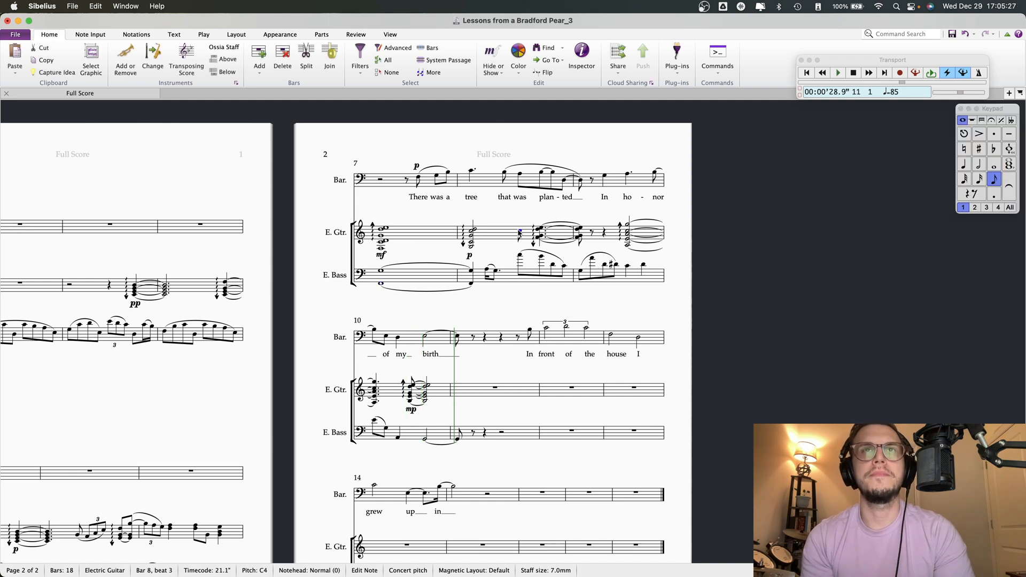
key(Right)
key(Left)
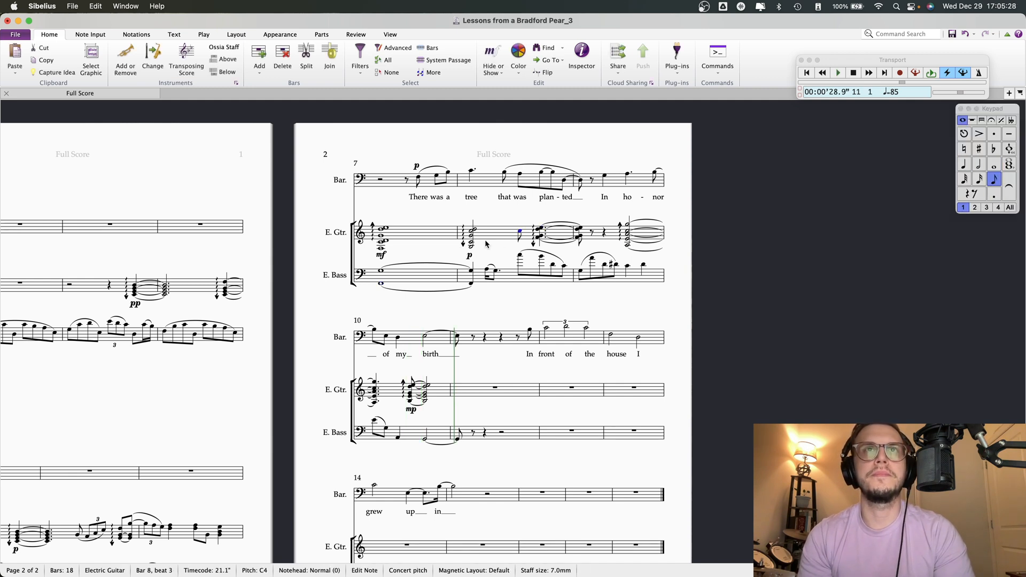
click(520, 235)
key(Up)
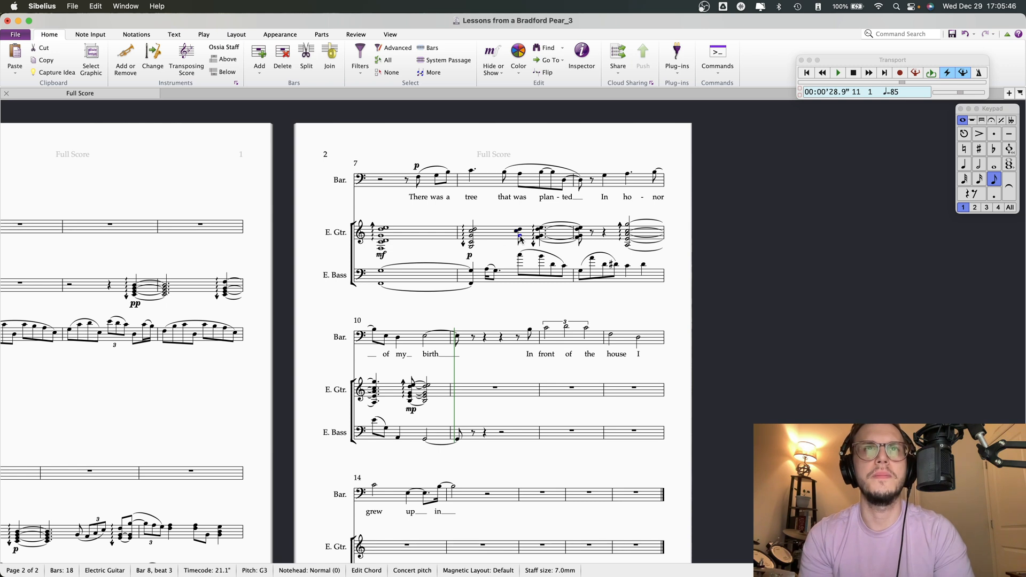
key(Down)
key(Down)
key(Down)
key(Down)
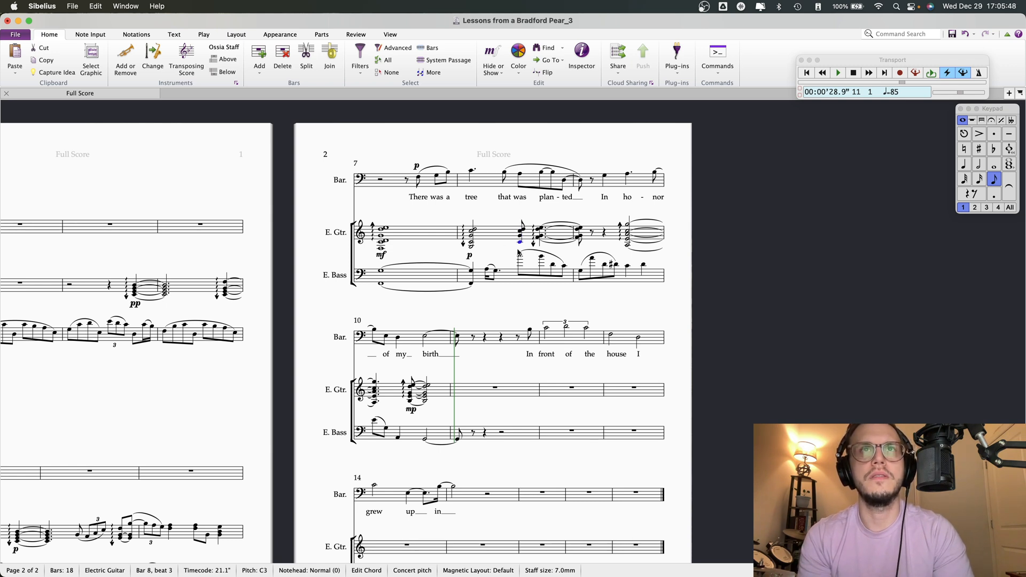
Tie the electric guitar's G2–C3–G3–C4–D4 chord on beat 1 of bar 8 into the chord on beat 3
key(Left)
key(Left)
key(Left)
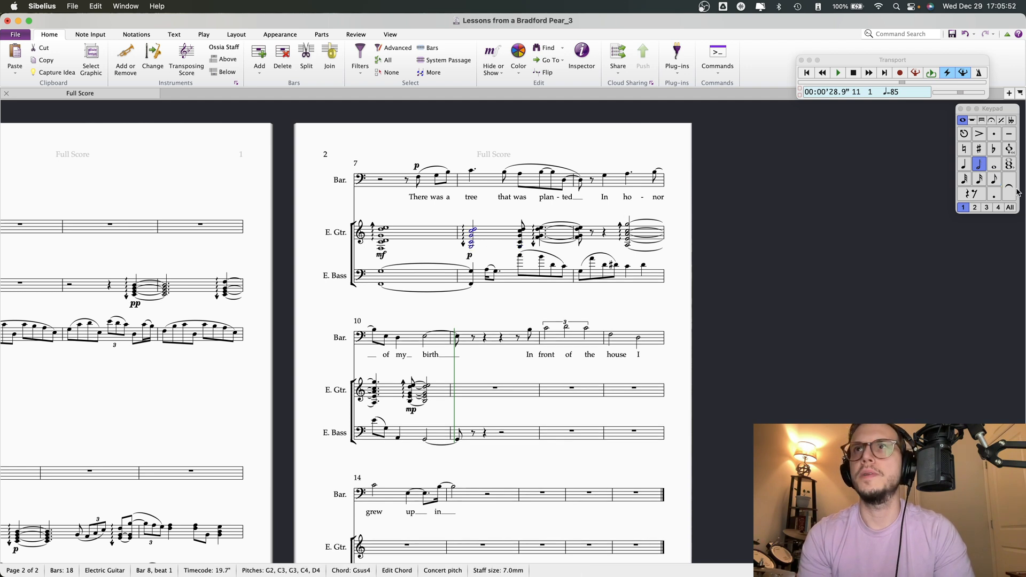
key(Escape)
Play back the score from the electric guitar's F2 on beat 1 of bar 7 into bar 11
click(382, 241)
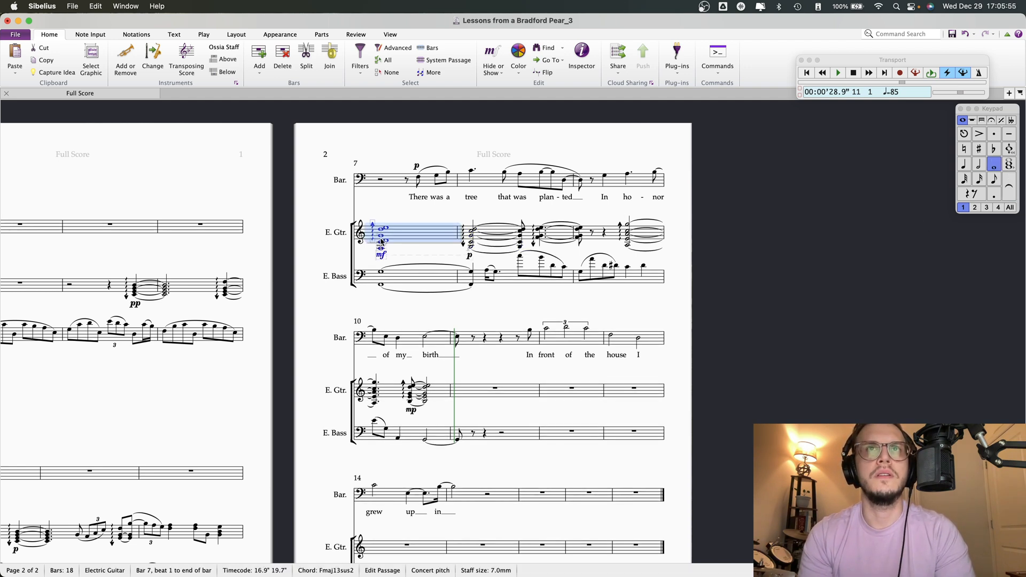
key(Escape)
key(space)
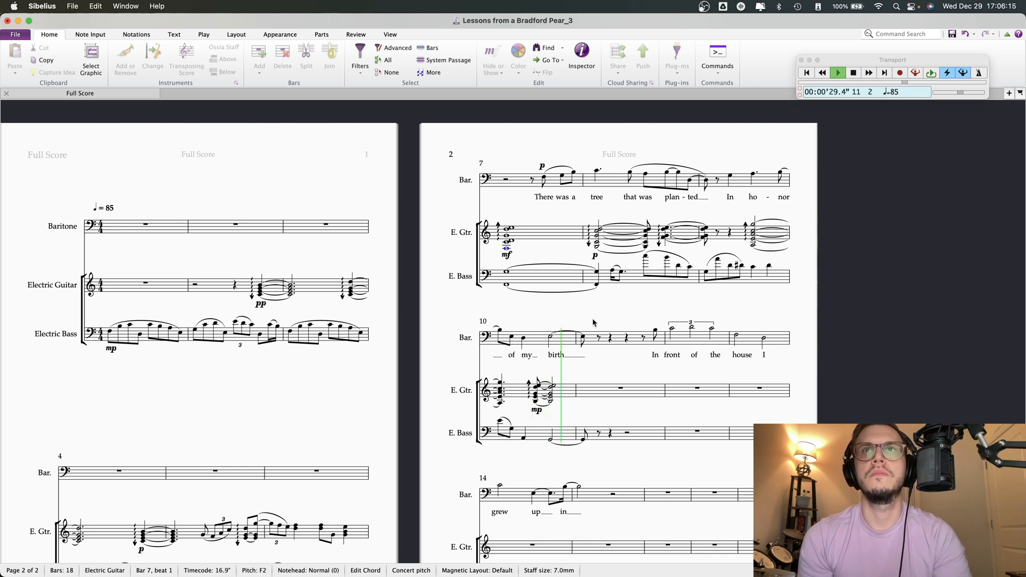
key(space)
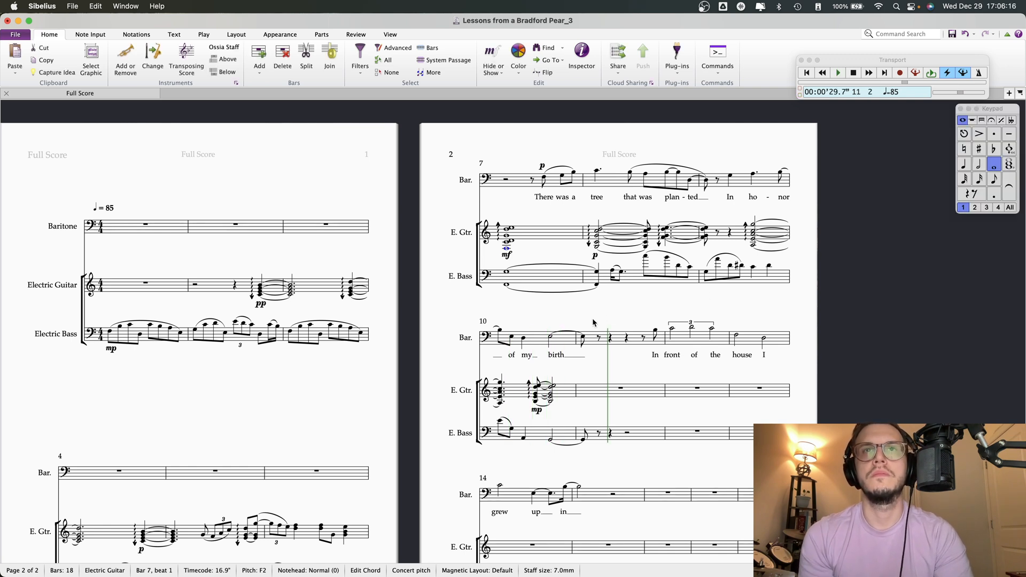
Lengthen the electric guitar's F3–G3–D4–E4 chord on beat 1 of bar 9 to a dotted quarter note
click(705, 237)
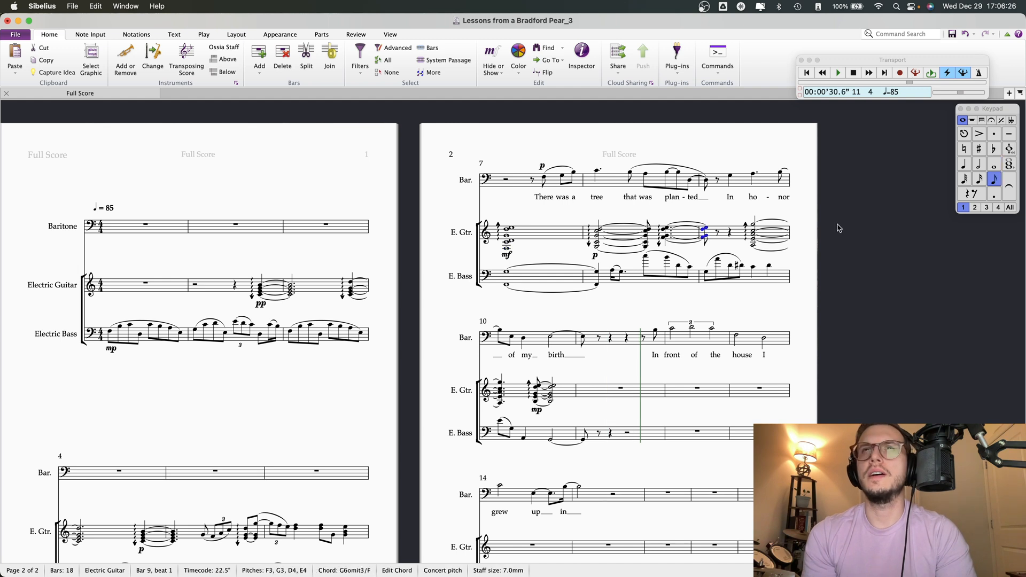
click(965, 167)
click(993, 196)
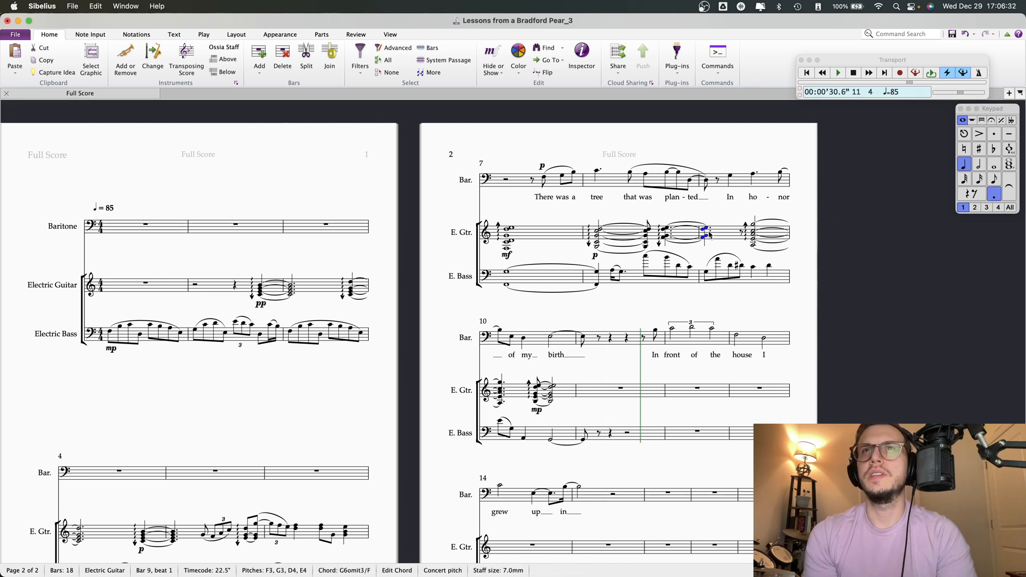
Play back the score from the electric guitar's G3 on beat 1 of bar 8 into bar 11
click(597, 238)
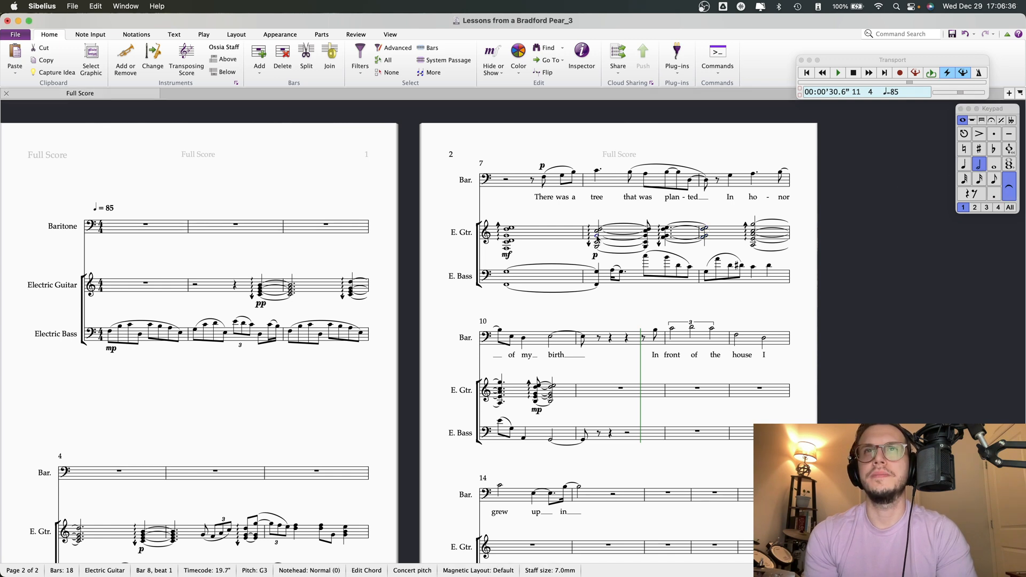
key(p)
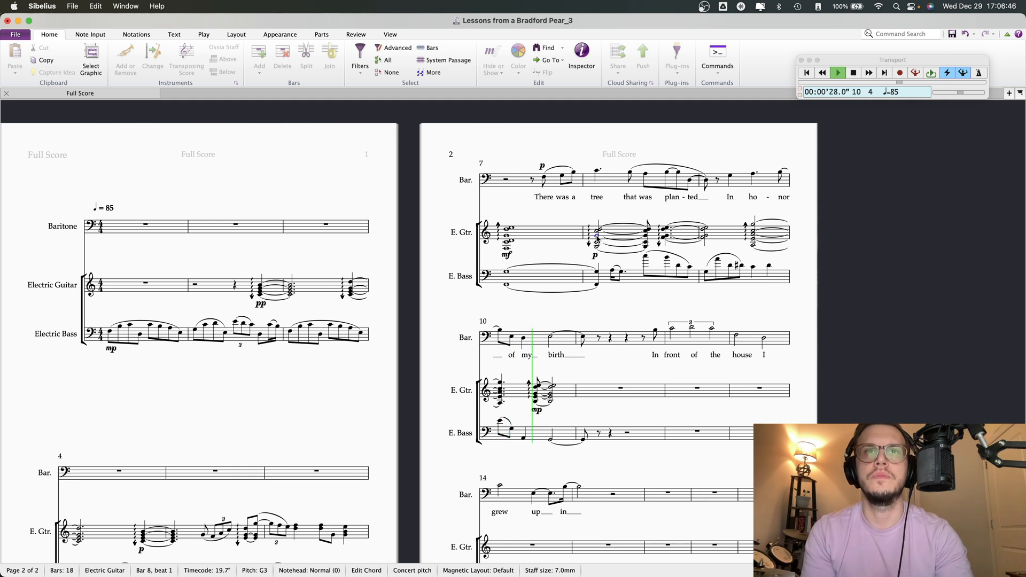
key(space)
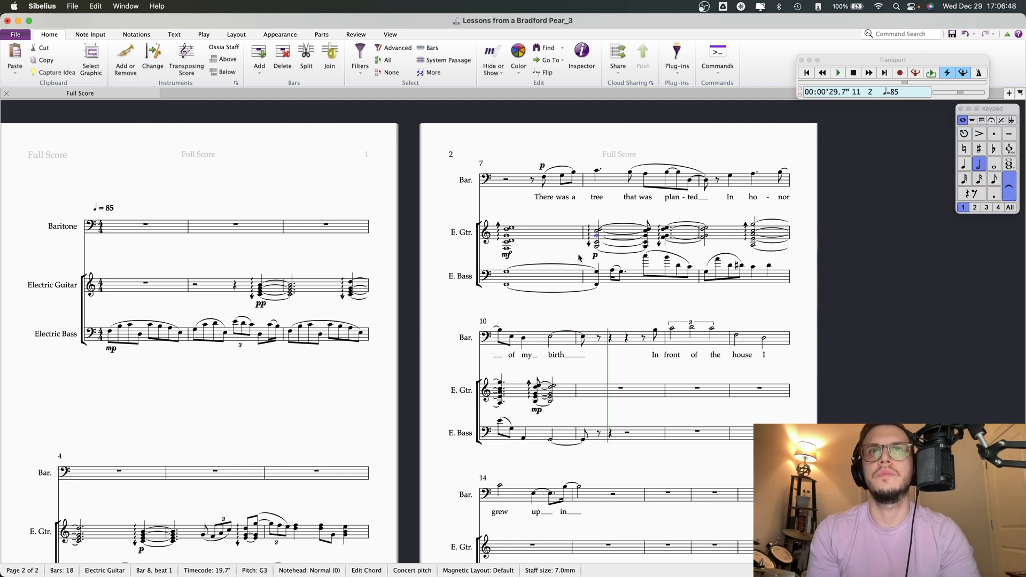
Change the electric guitar's dynamic at the start of bar 8 to mp and delete its mp marking in bar 10
double_click(596, 257)
key(Escape)
key(Escape)
click(535, 413)
key(Delete)
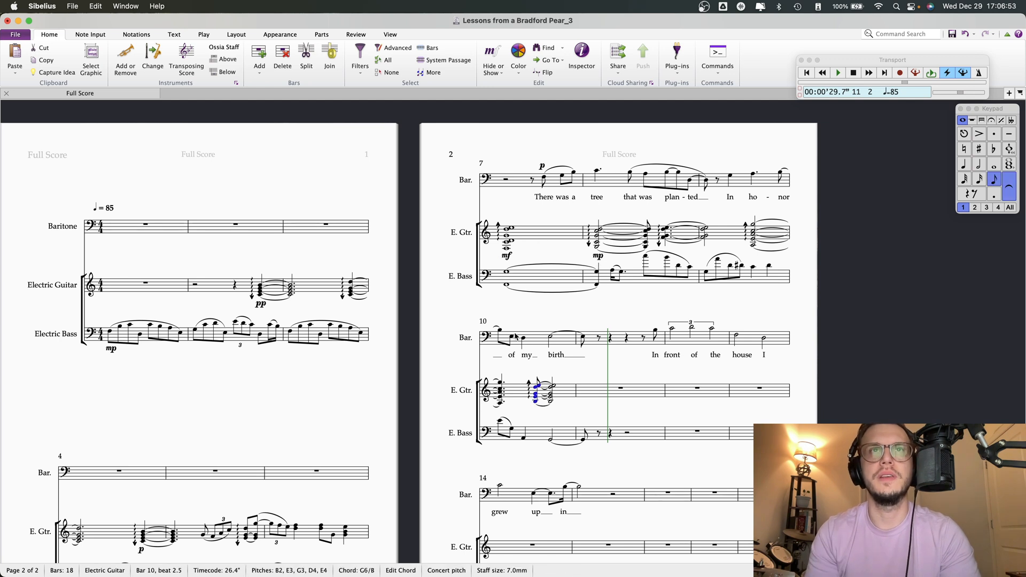
Play back the score from the electric guitar's F2 at the start of bar 7 into bar 11
click(507, 250)
key(space)
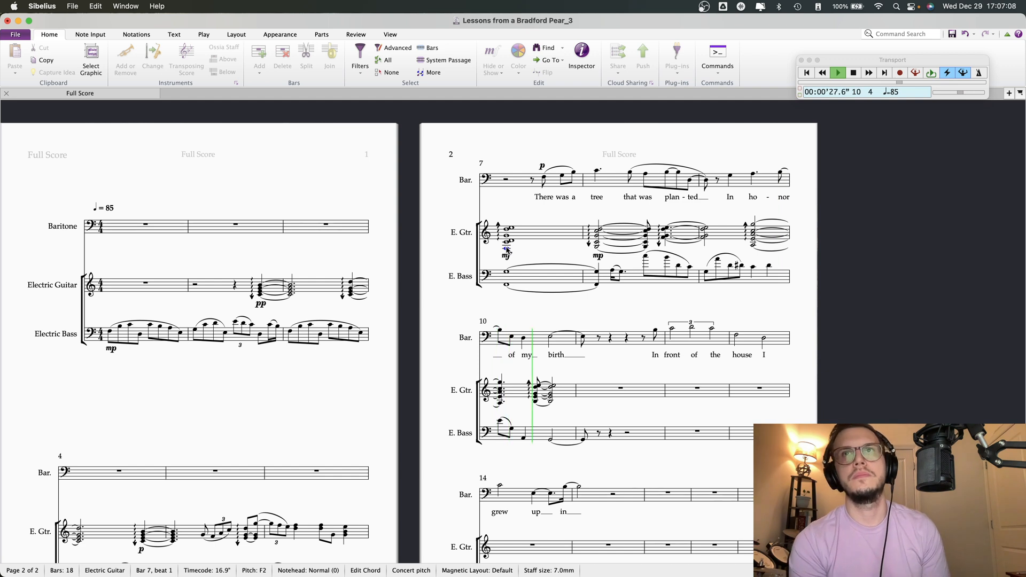
key(space)
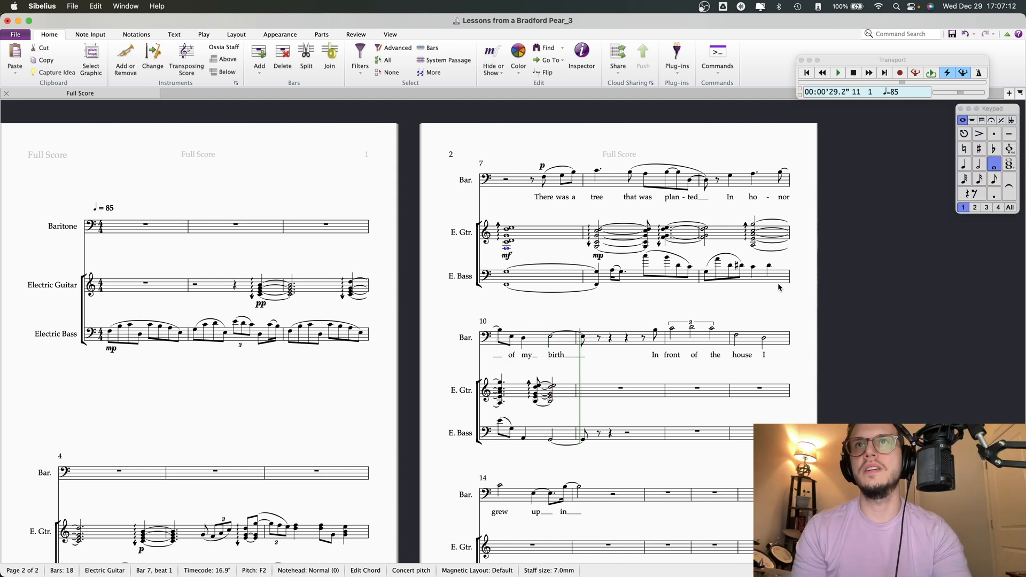
Try turning the electric bass's D#3 quarter note on beat 4 of bar 9 into an eighth-note triplet continuing with E3 and G3
click(770, 267)
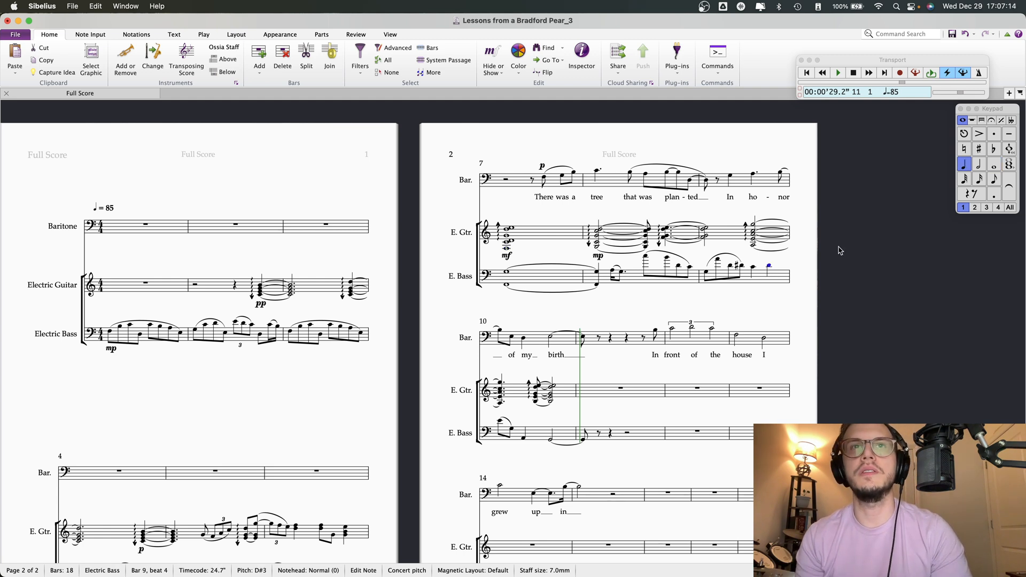
click(995, 181)
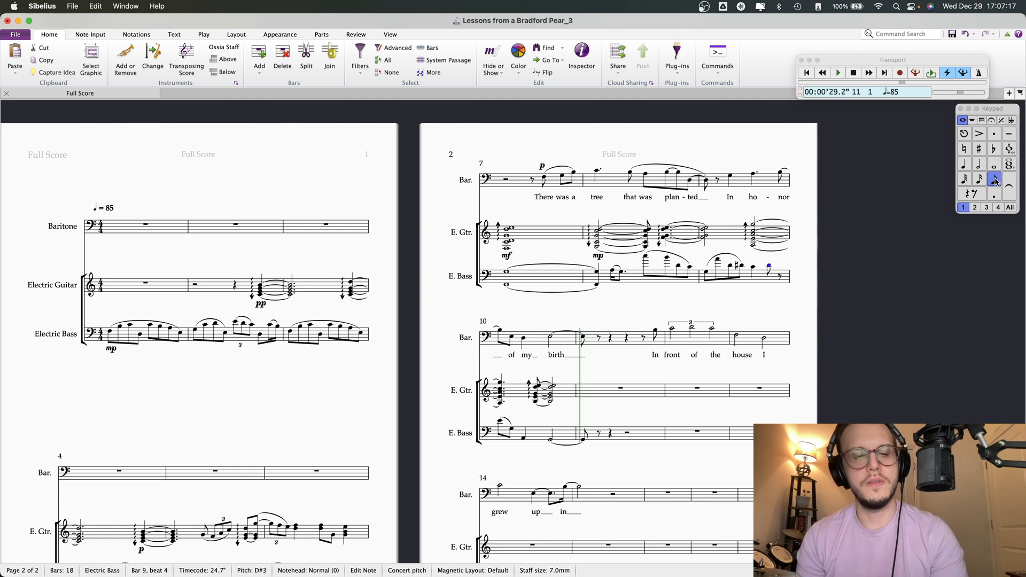
key(super+3)
key(e)
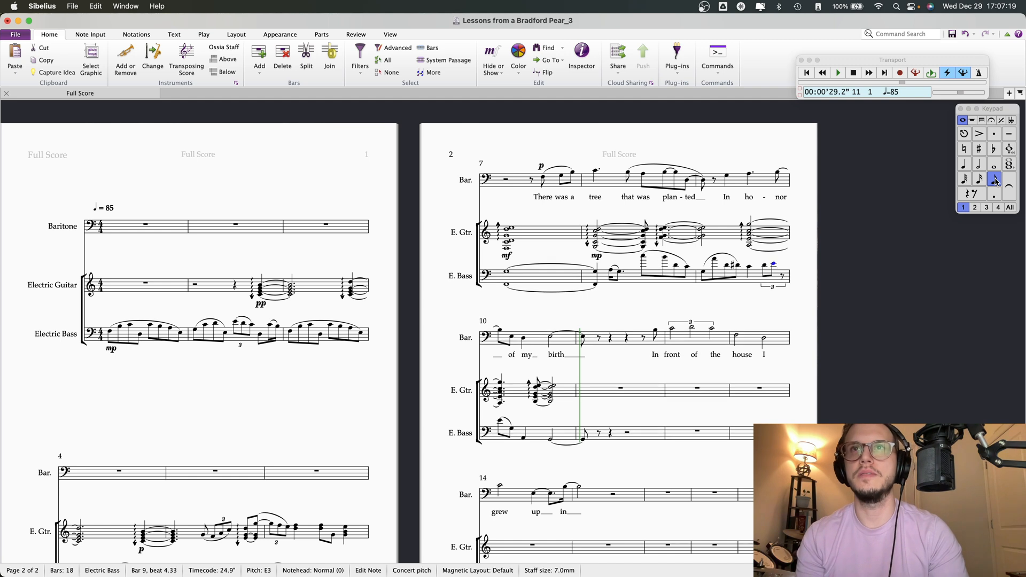
key(f)
key(e)
key(Left)
key(Left)
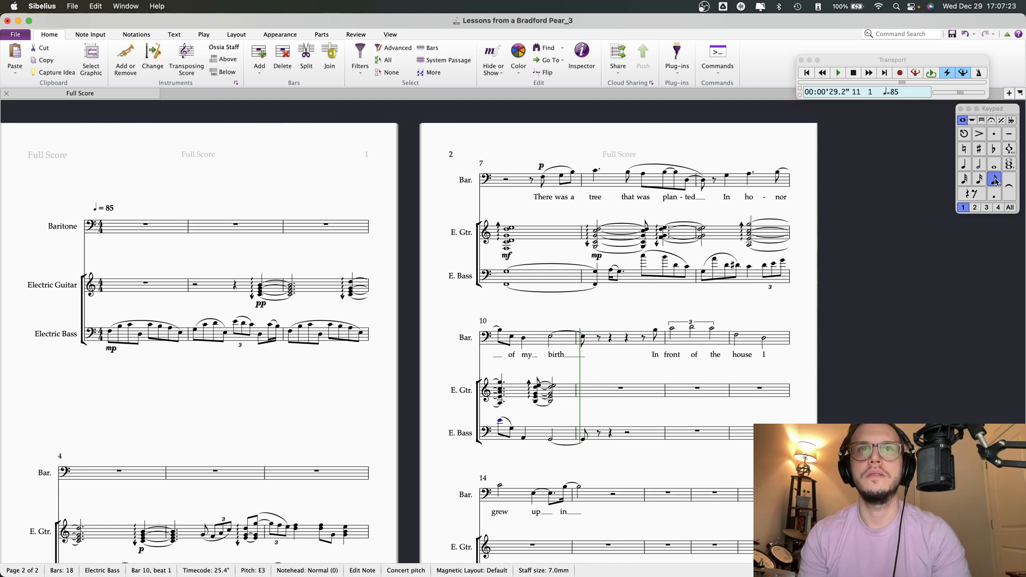
key(Right)
key(Right)
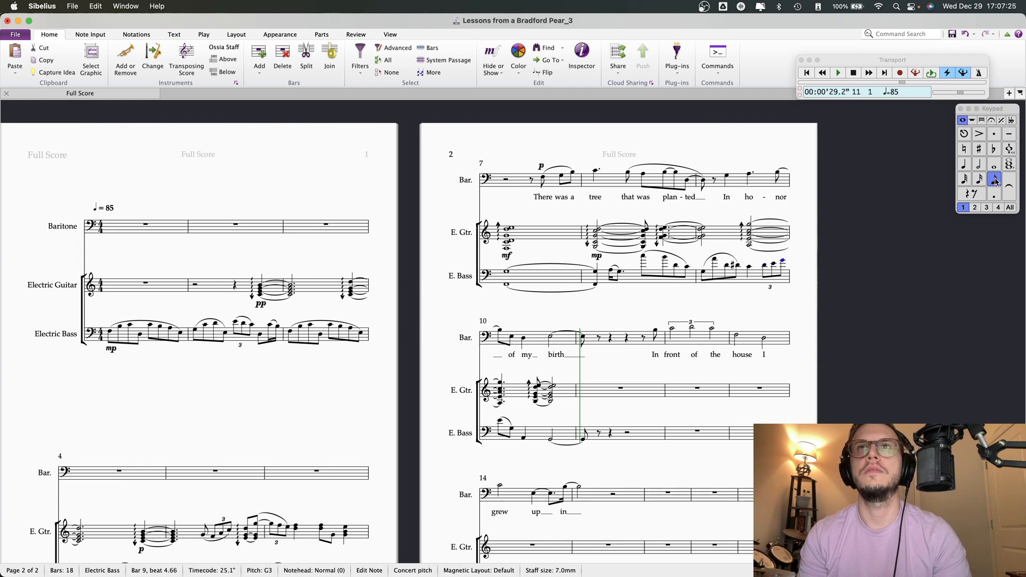
Try reworking the electric bass triplet on beat 4 of bar 9, keeping D#3 first and lowering its last two notes
key(Left)
key(Left)
key(Left)
key(Left)
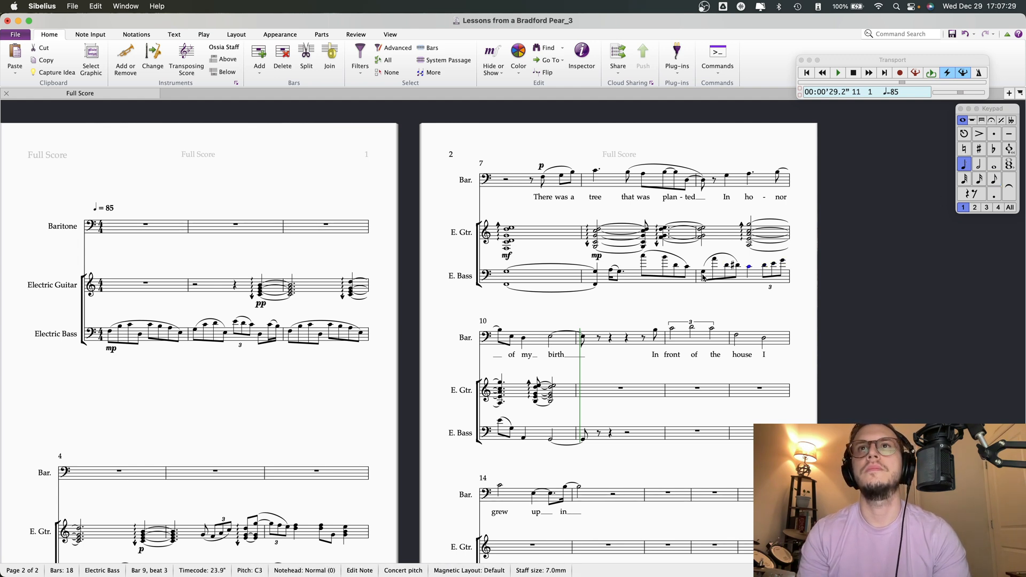
key(Right)
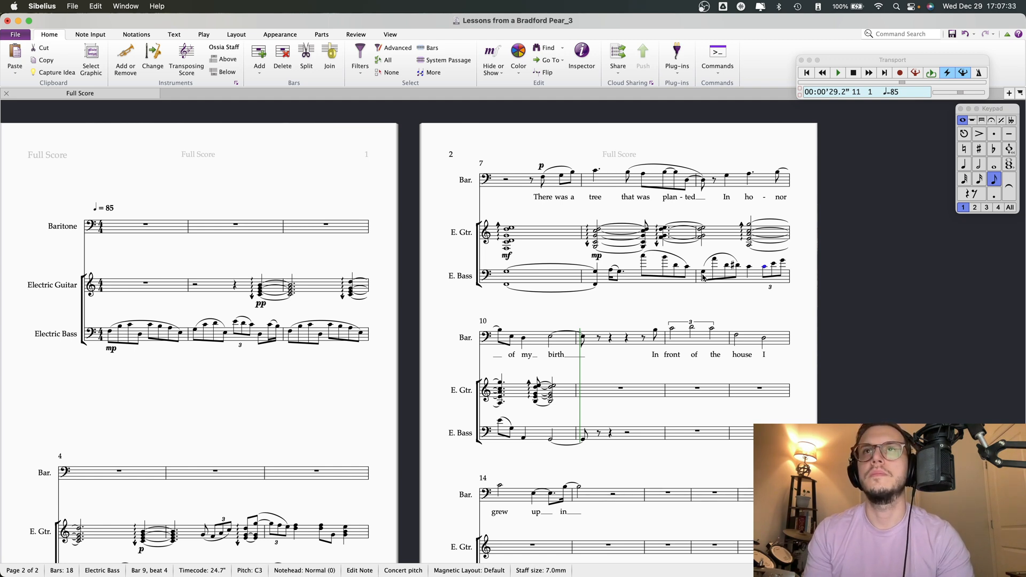
key(Right)
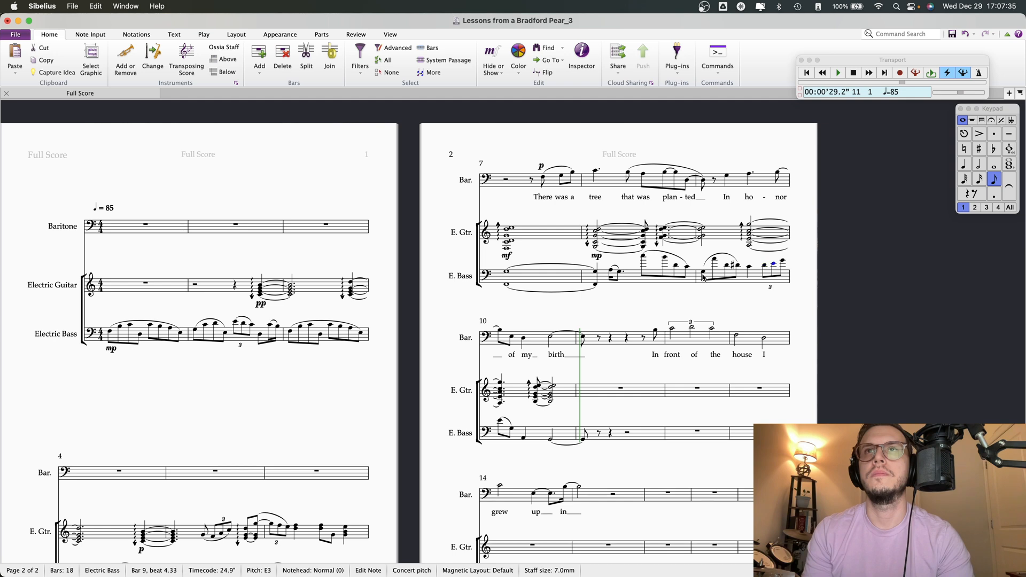
key(Right)
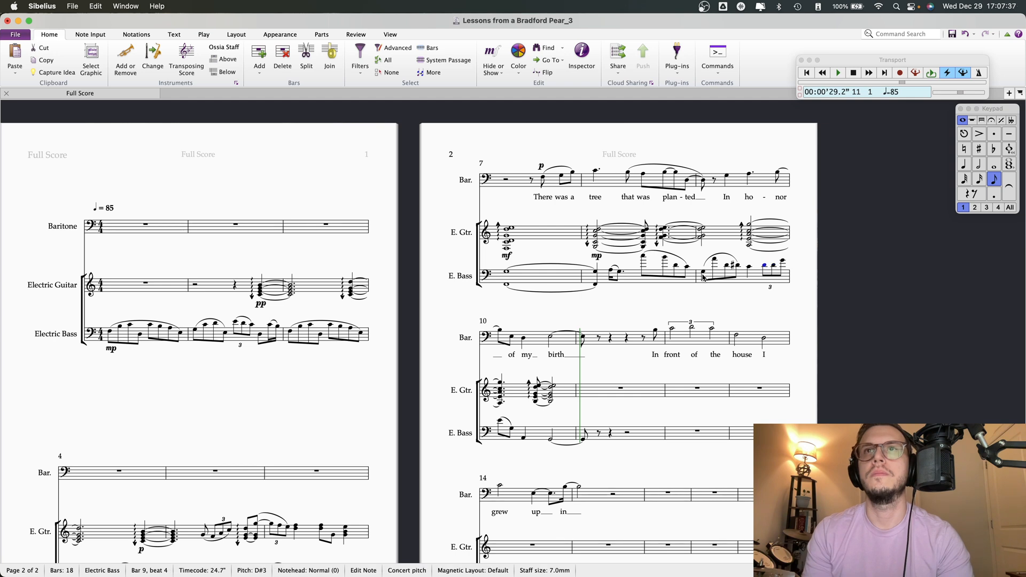
key(Down)
key(Down)
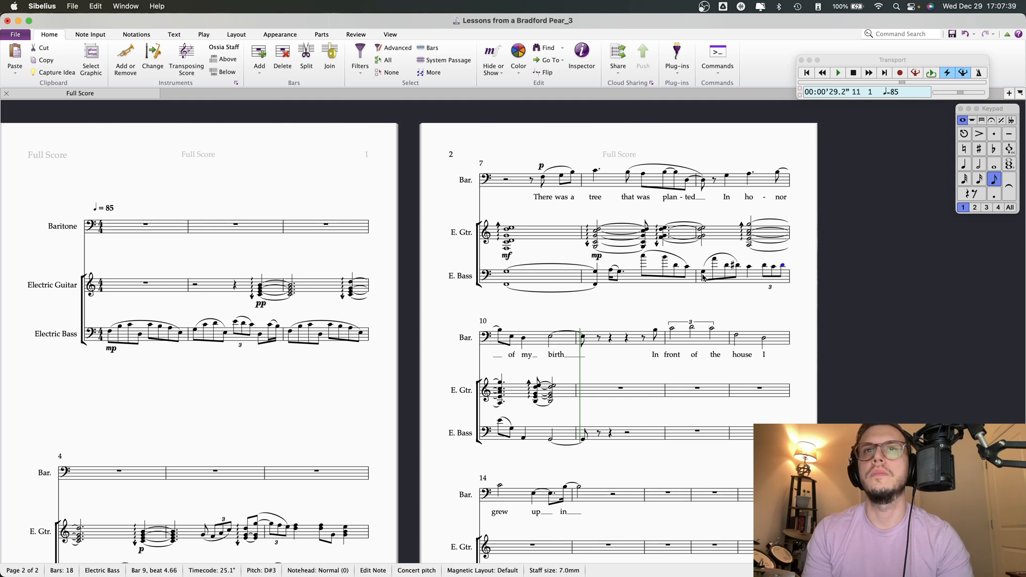
key(Down)
key(Down)
key(Down)
key(Down)
key(Right)
key(Right)
key(Right)
key(Right)
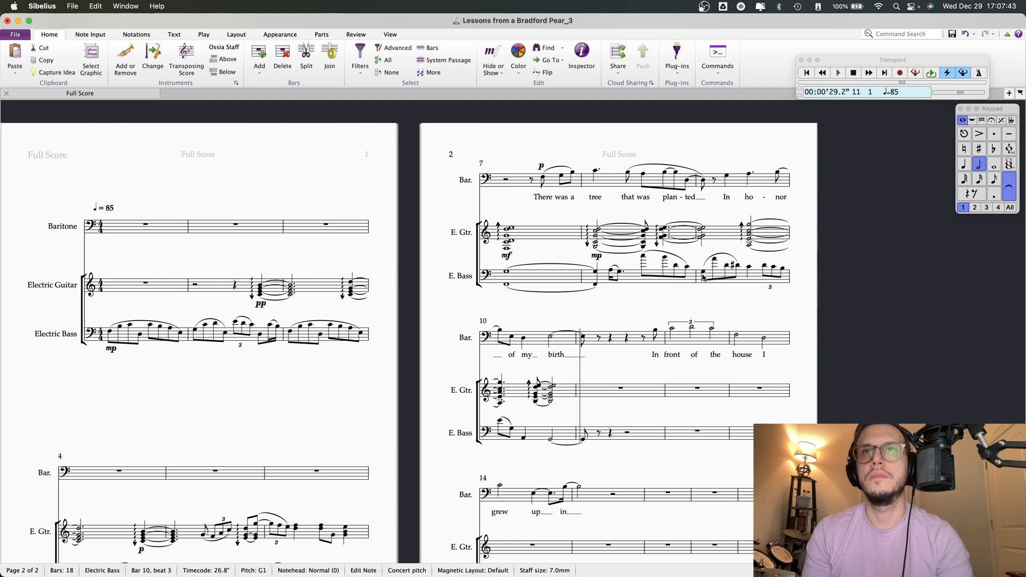
Play back the score from the electric bass's G2 on beat 1 of bar 9 into bar 11
key(Escape)
click(506, 285)
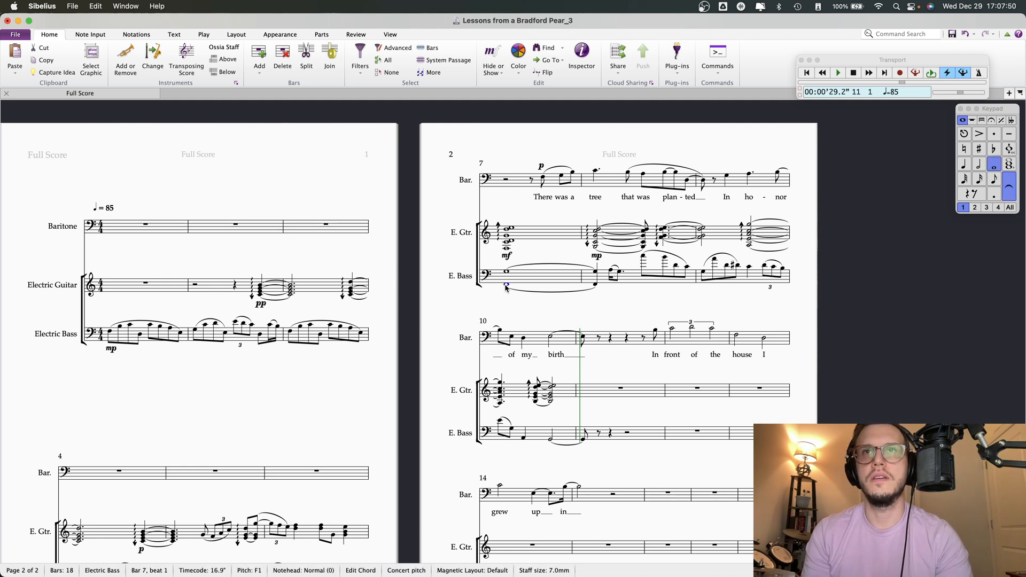
click(704, 274)
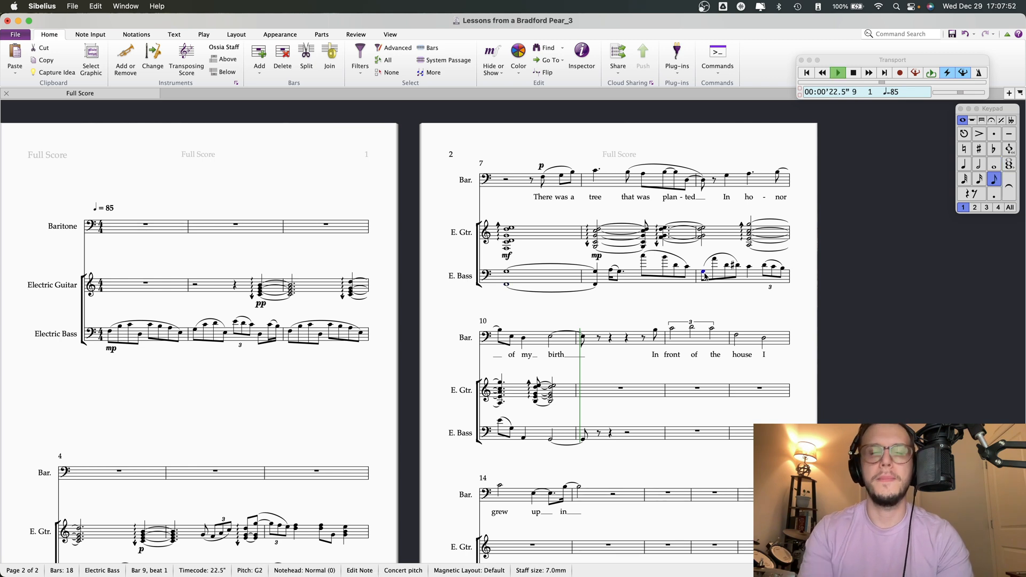
key(p)
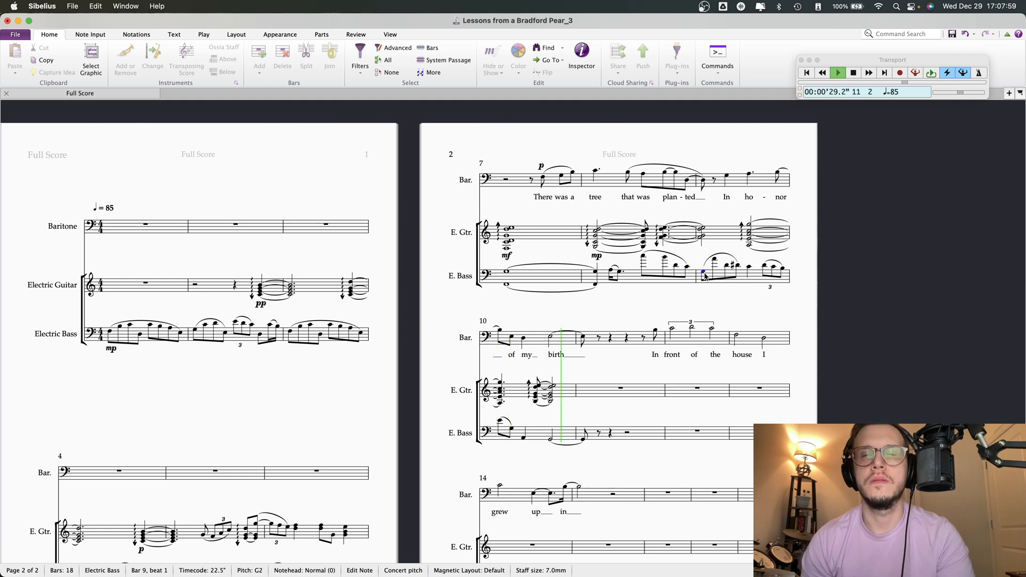
key(space)
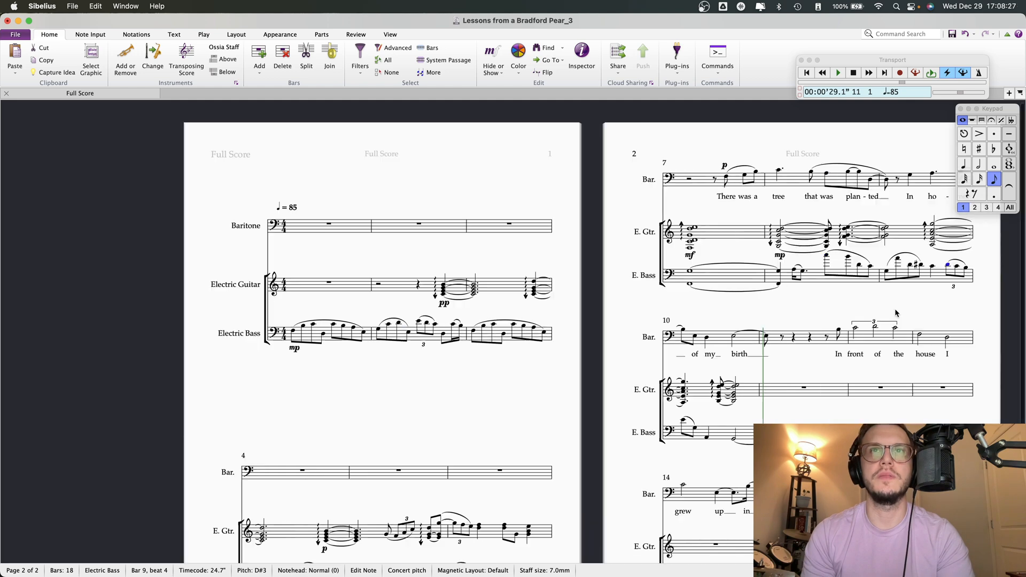
Play back the score into bar 11 from the electric bass's G2 on beat 1 of bar 8 and from its C3 on beat 3 of bar 9
key(space)
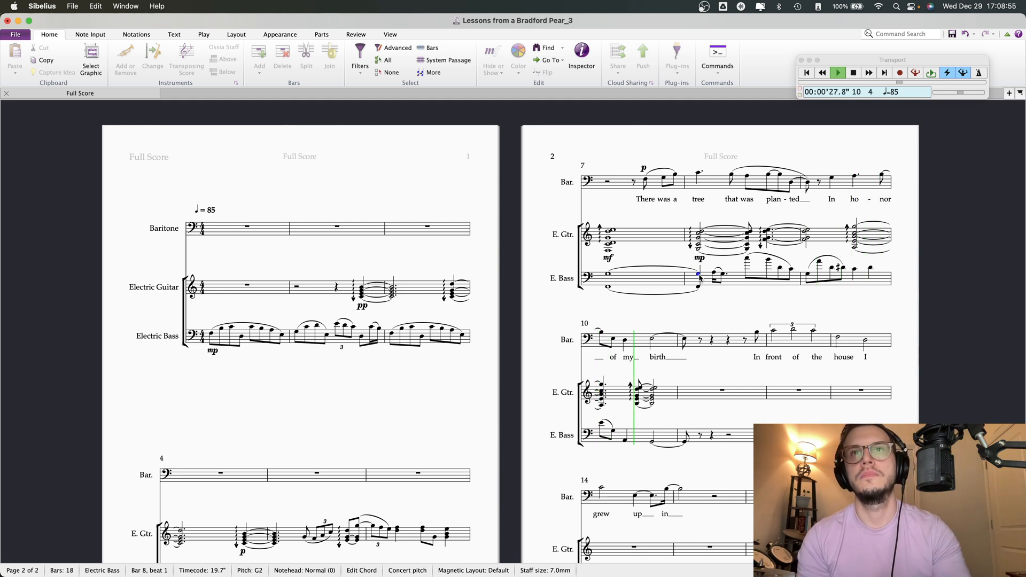
key(space)
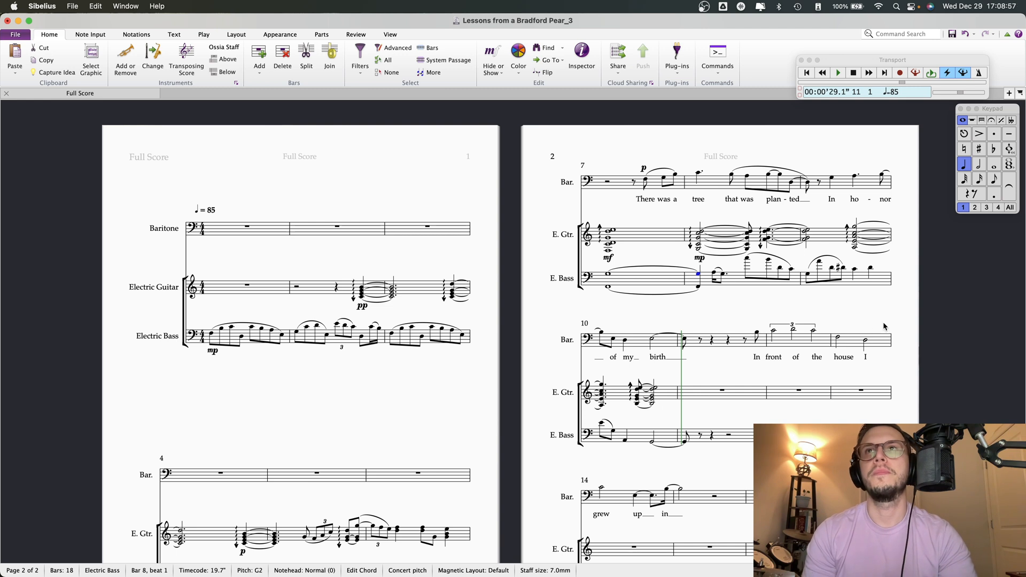
drag(898, 314, 698, 347)
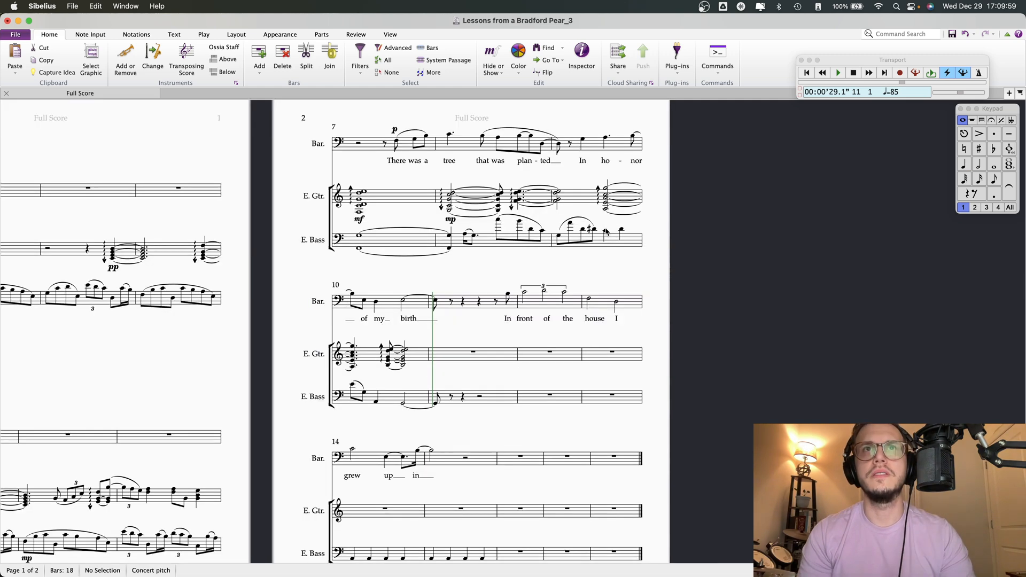
click(606, 231)
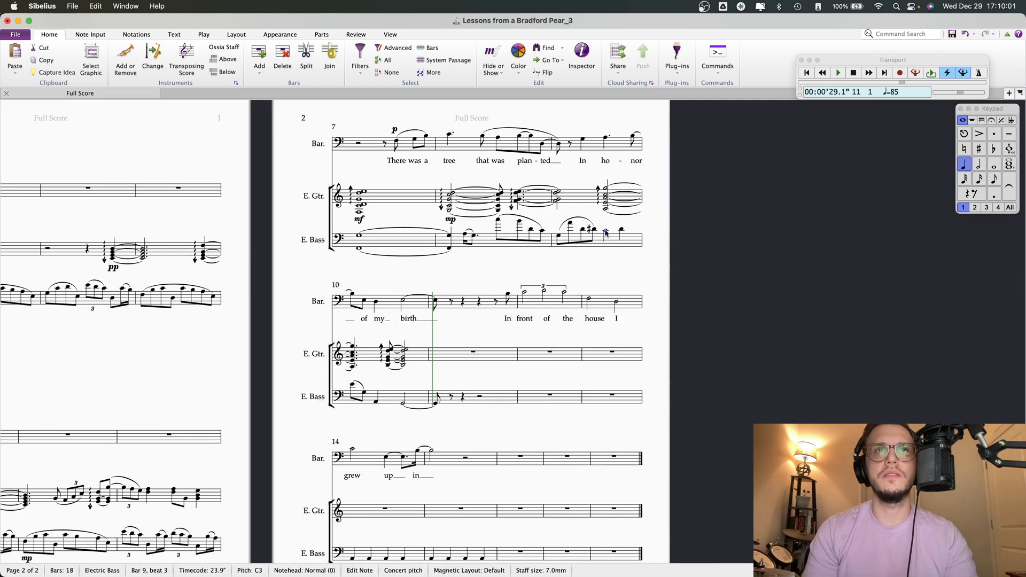
key(space)
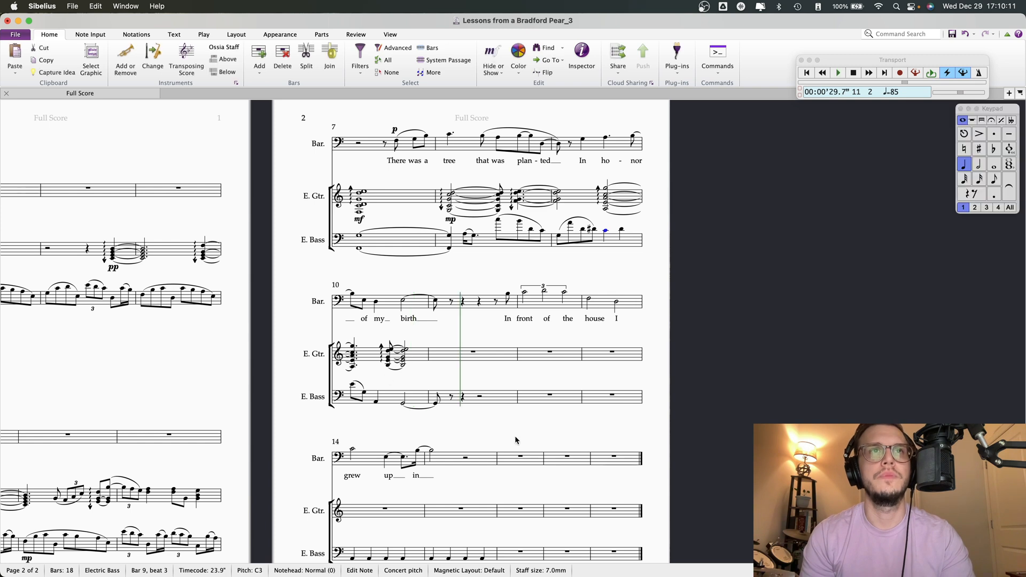
Play back the score from the baritone's B3 in bar 11 into bar 14, and from its C4 in bar 8 into bar 11
click(508, 294)
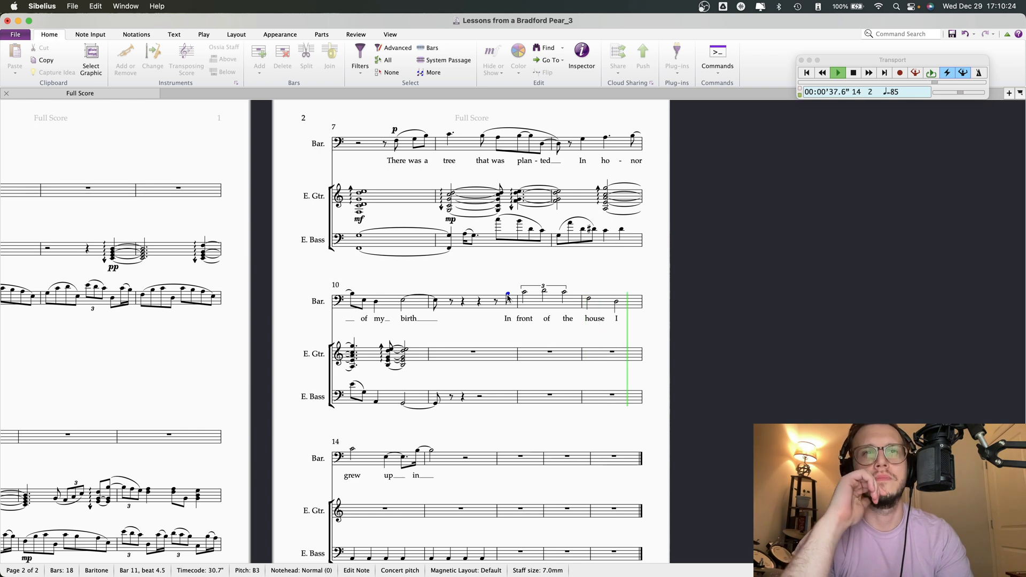
key(space)
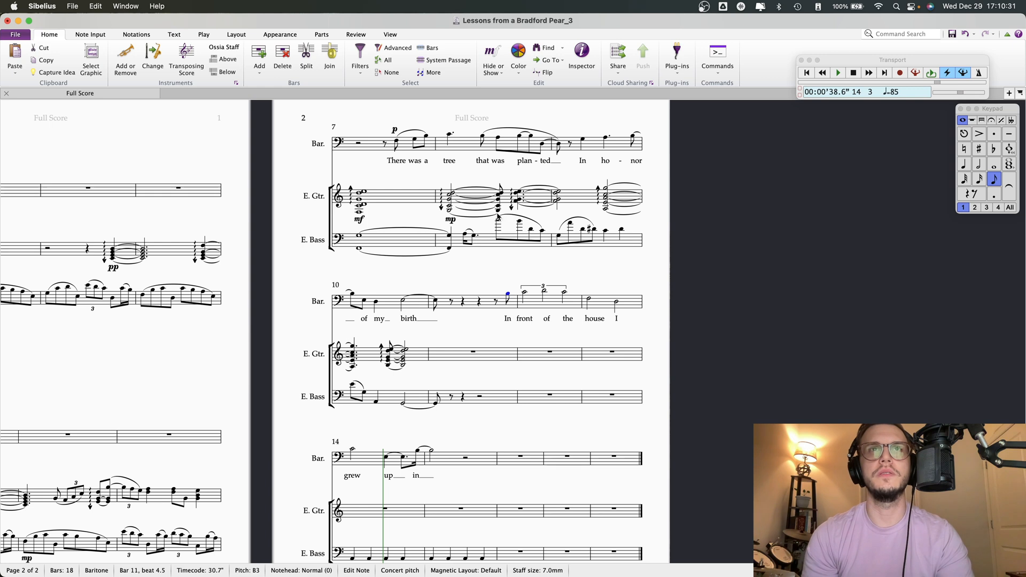
click(451, 137)
key(space)
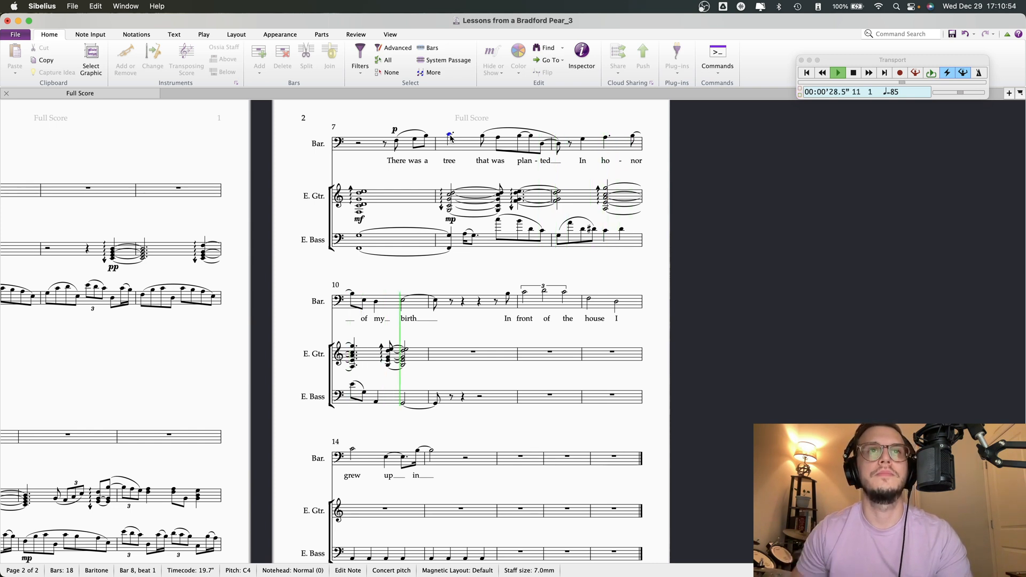
key(space)
Try shortening the electric bass's G1 on beat 1 of bar 11 to a sixteenth note and following it with C2 and D2
click(436, 404)
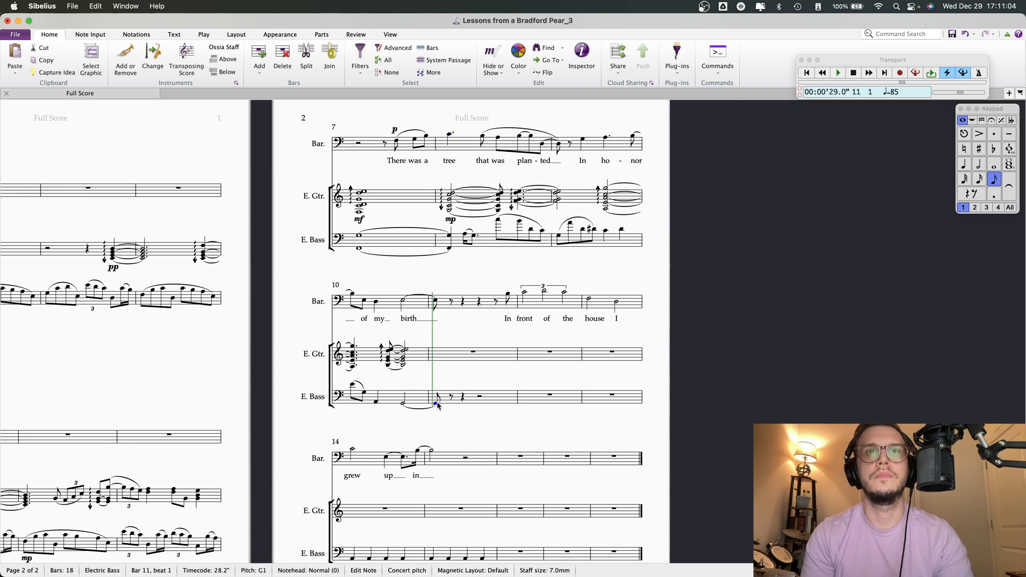
click(979, 179)
key(d)
key(Up)
key(Up)
key(Up)
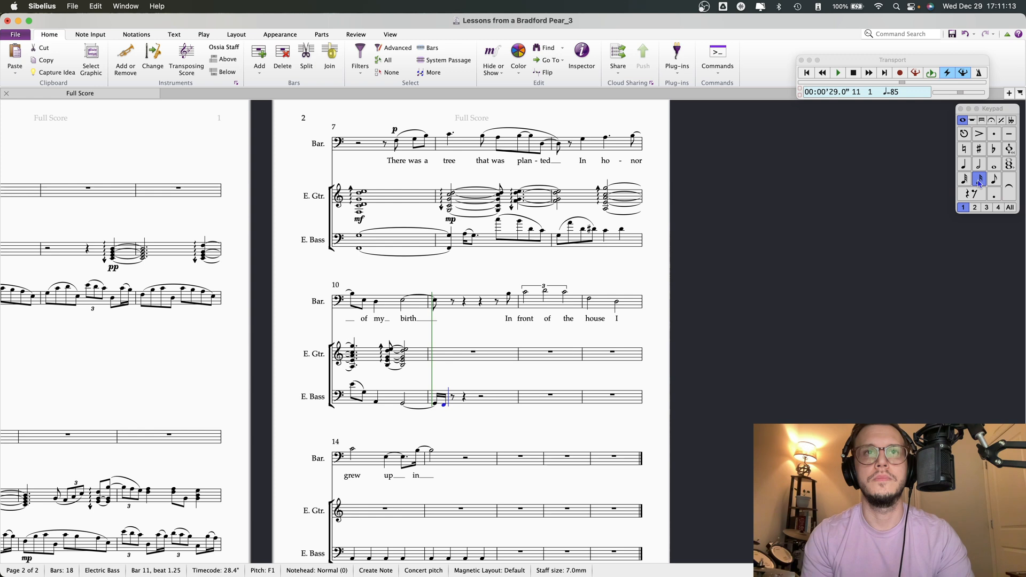
key(Up)
key(Up)
key(Up)
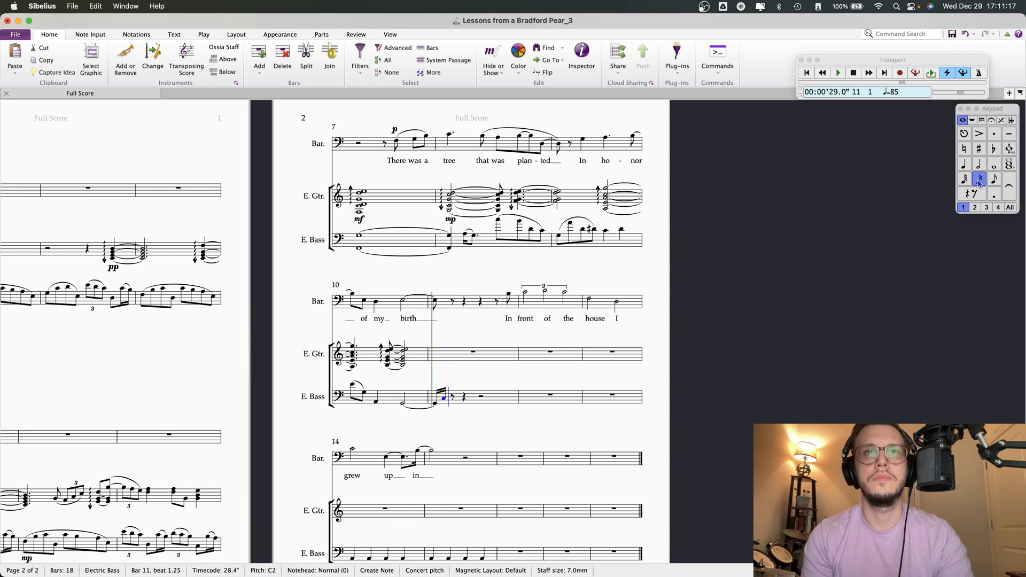
key(d)
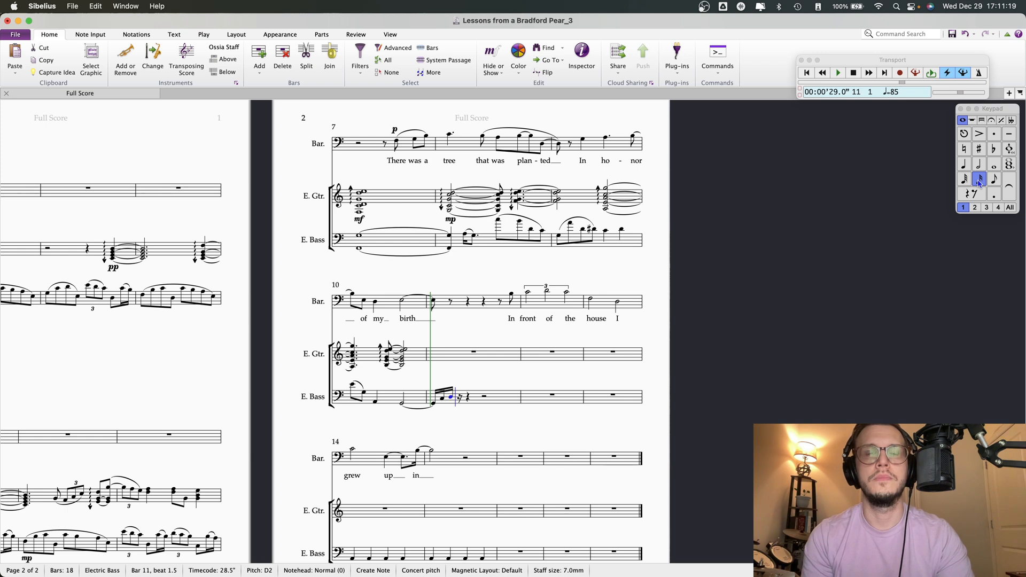
key(Escape)
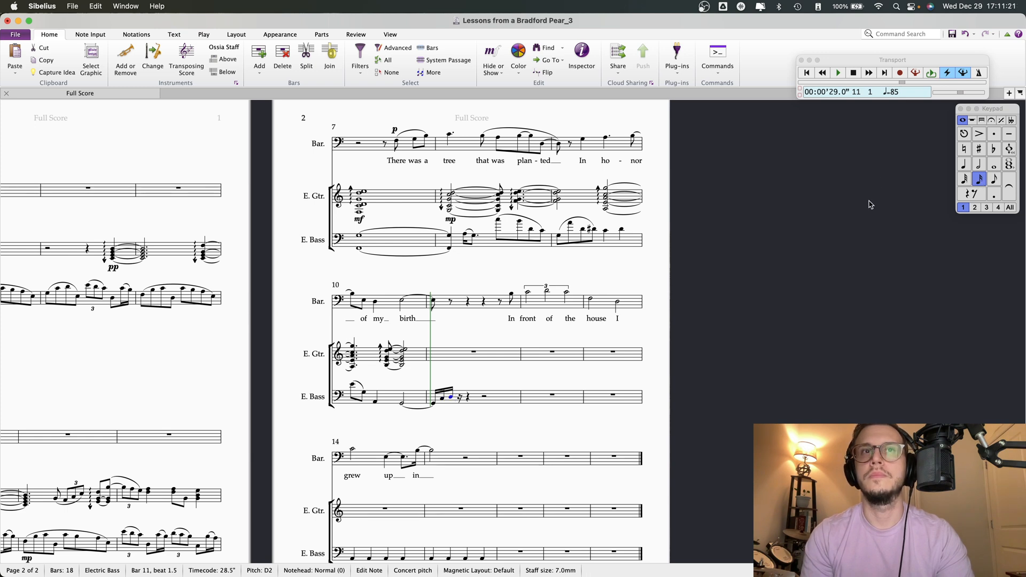
Try an eighth-note triplet of D2, E2 and G2 after the electric bass's C2 in bar 11, followed by an eighth-note A3
click(993, 185)
key(super+3)
key(r)
key(Up)
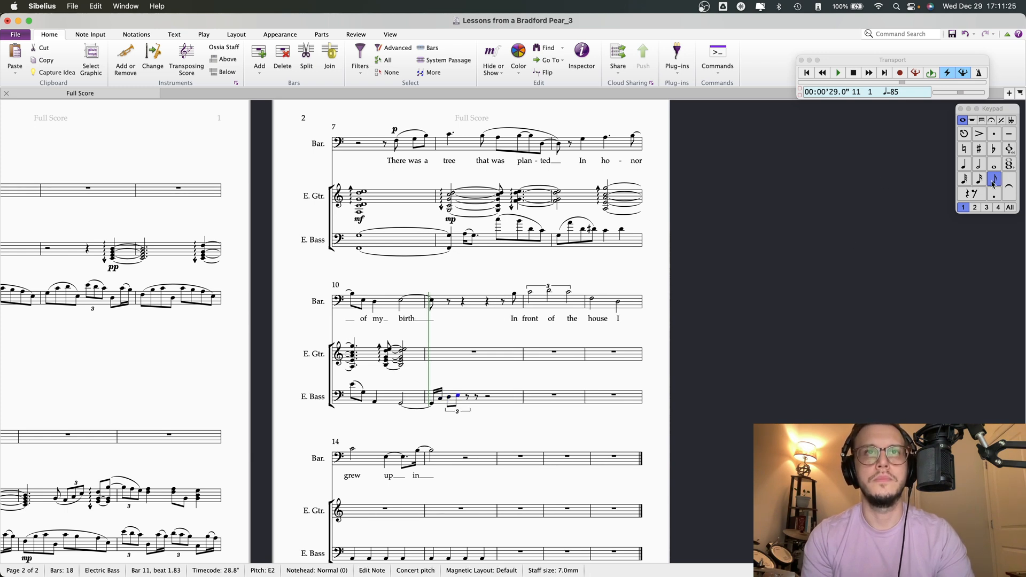
key(r)
key(Up)
key(Up)
key(Right)
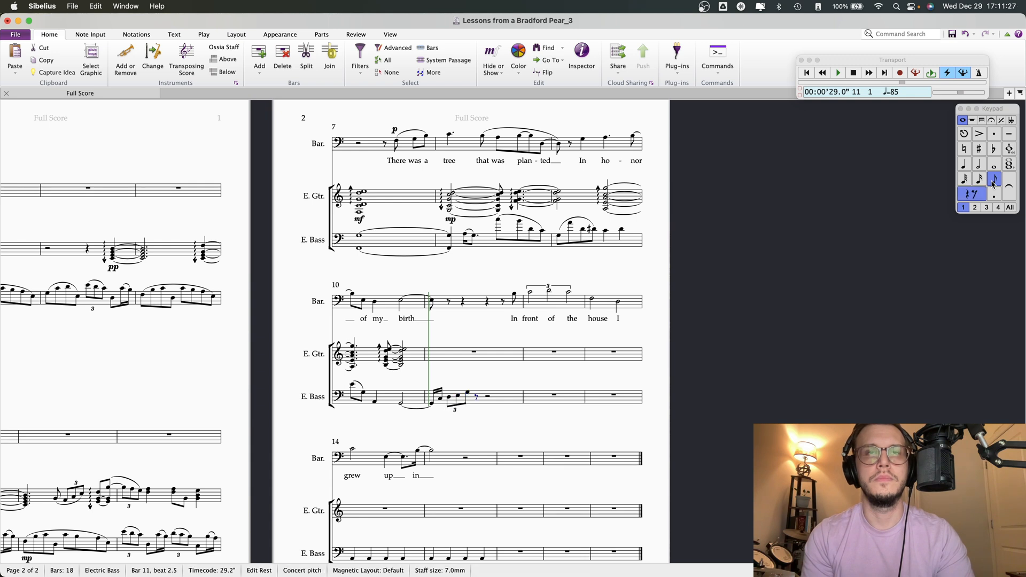
key(Left)
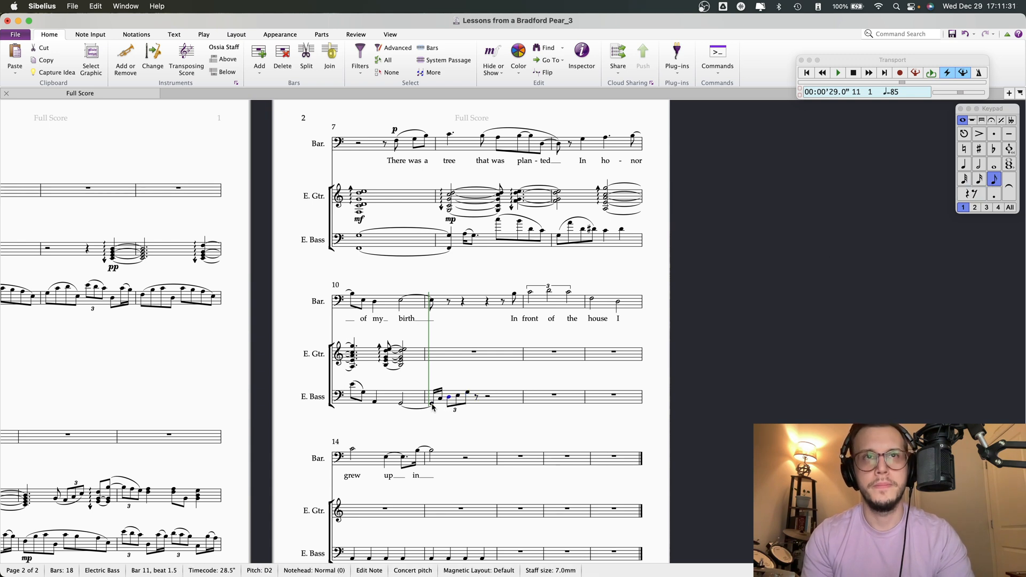
key(Right)
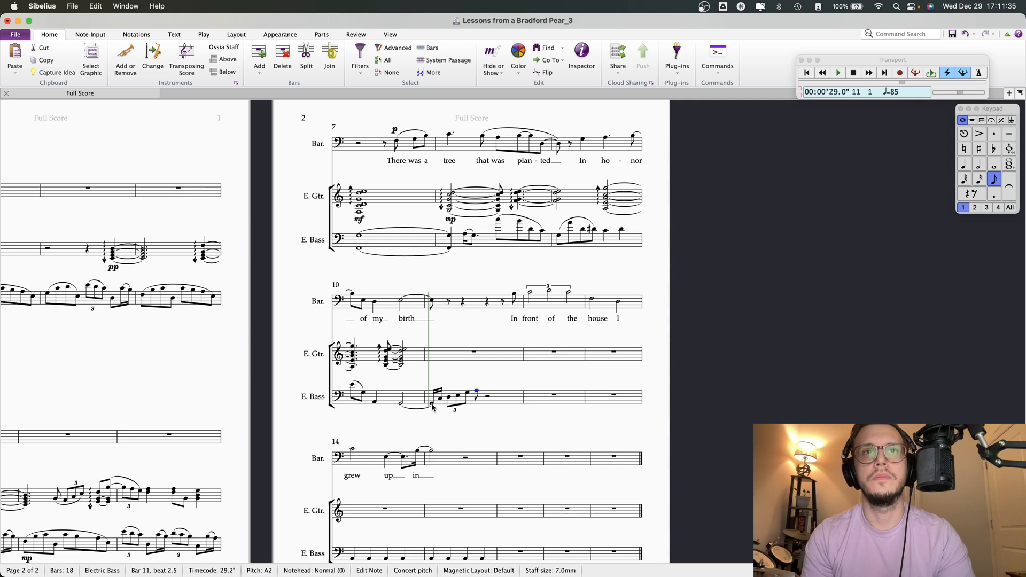
key(super+Up)
Play back the score into bar 12 from the electric bass's G1 on beat 3 of bar 10
click(402, 405)
key(p)
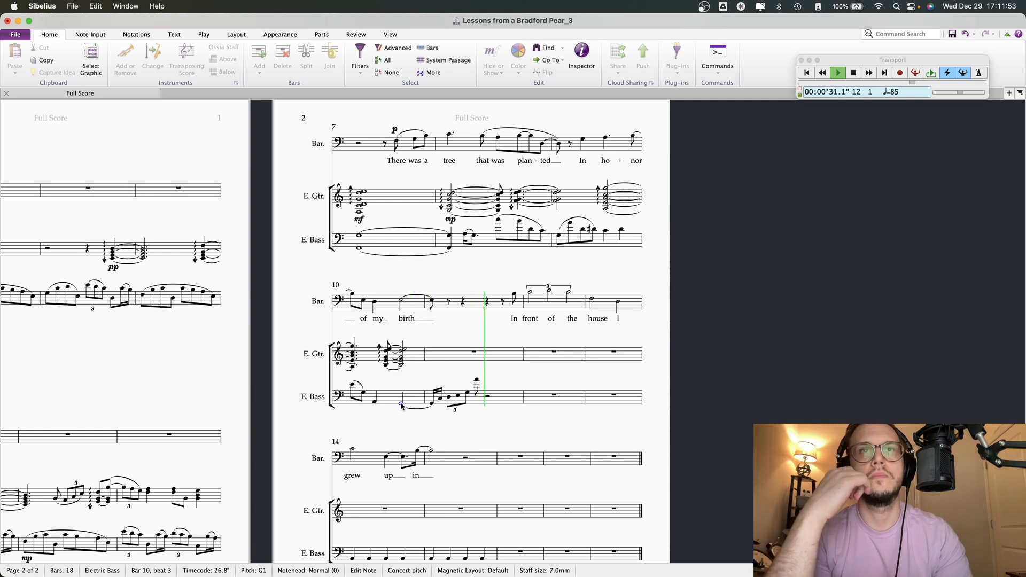
key(Escape)
Lengthen the electric bass's G1 on beat 1 of bar 11 to an eighth note and delete the triplet after it
click(994, 179)
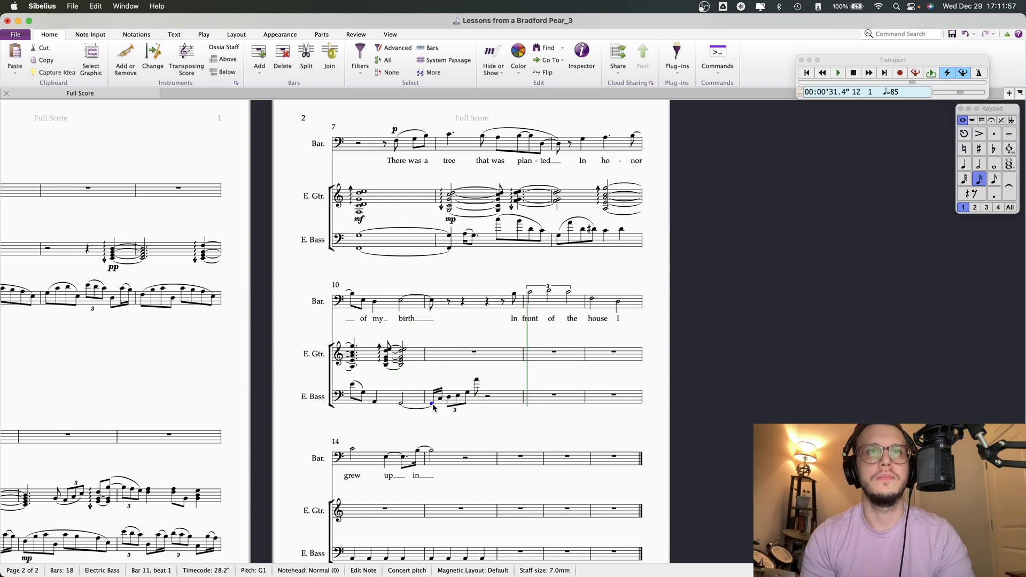
key(g)
key(Right)
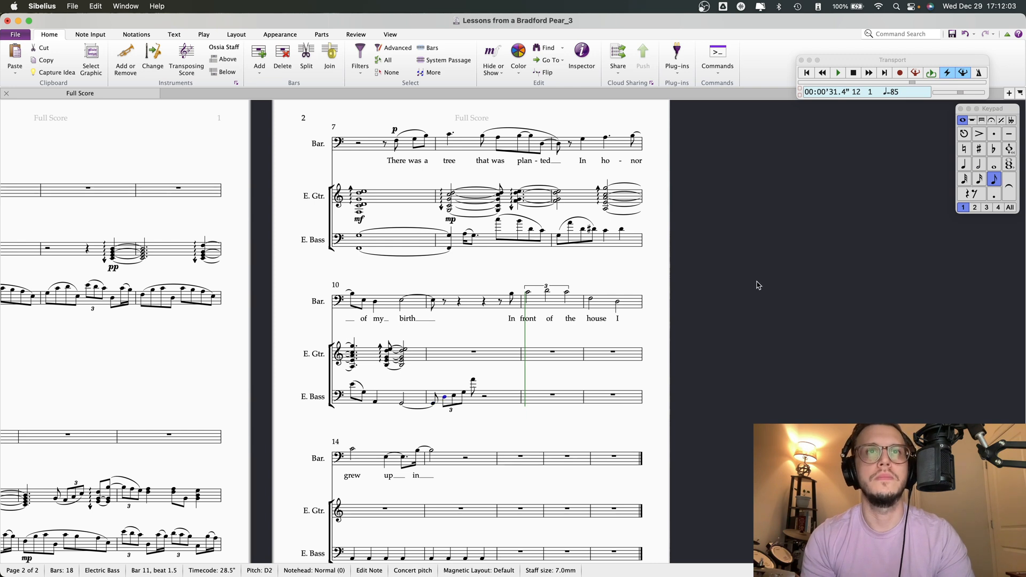
click(451, 411)
key(Delete)
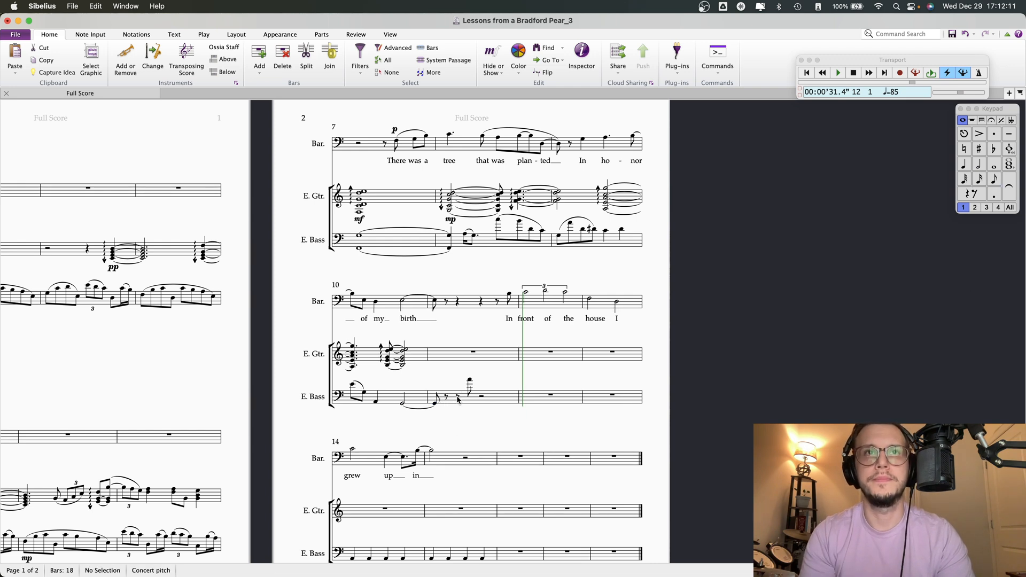
Create a quarter-note triplet from beat 2 of the electric bass's bar 11 and enter a quarter-note G3 on beat 4
click(458, 398)
click(964, 164)
key(super+3)
click(497, 399)
key(g)
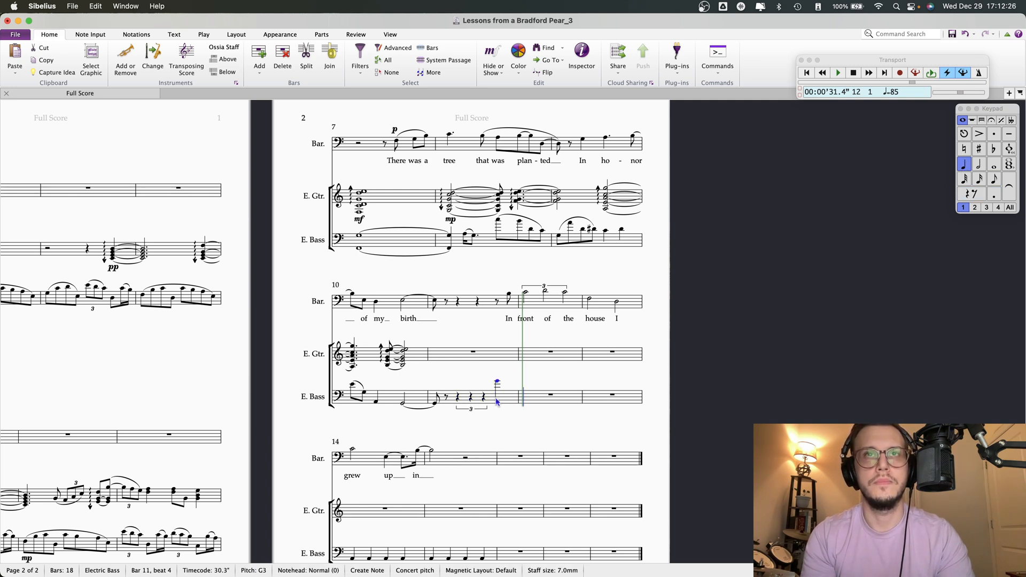
Fill the electric bass's bar 11 triplet with D2, E2 and G2, and make the note on beat 4 A3
key(Left)
key(Left)
key(Left)
key(Left)
key(d)
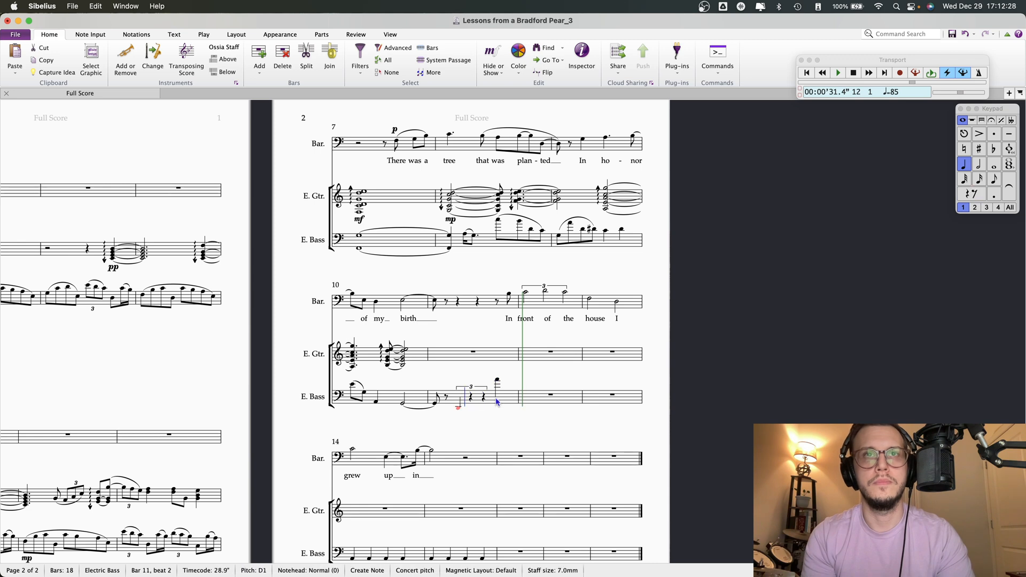
key(super+Up)
key(e)
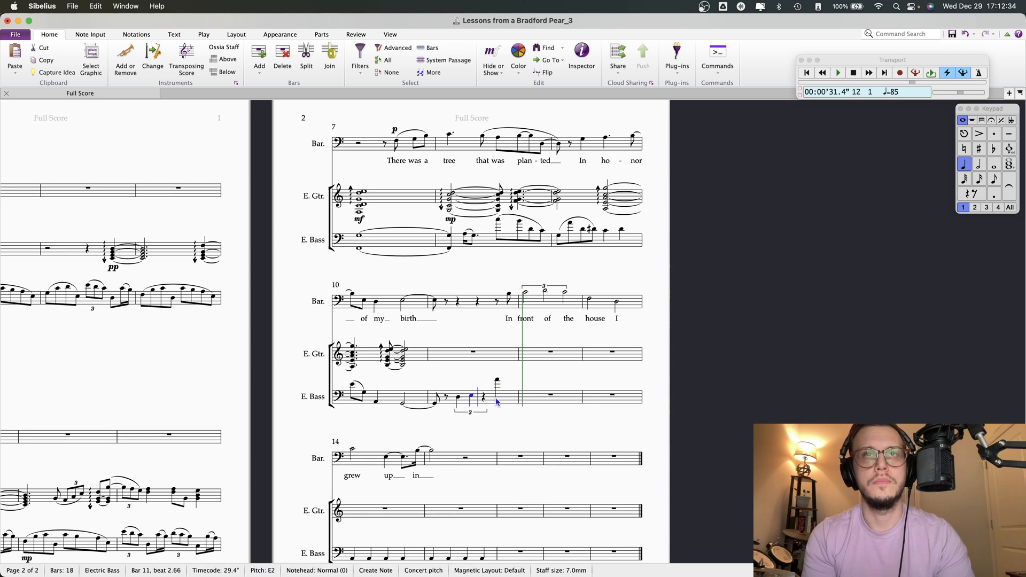
key(Right)
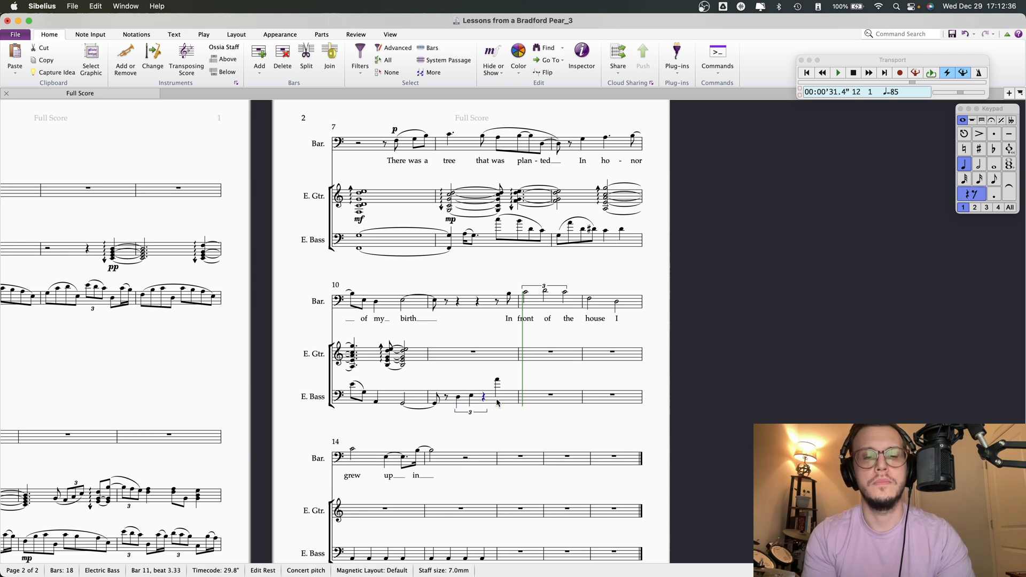
key(Right)
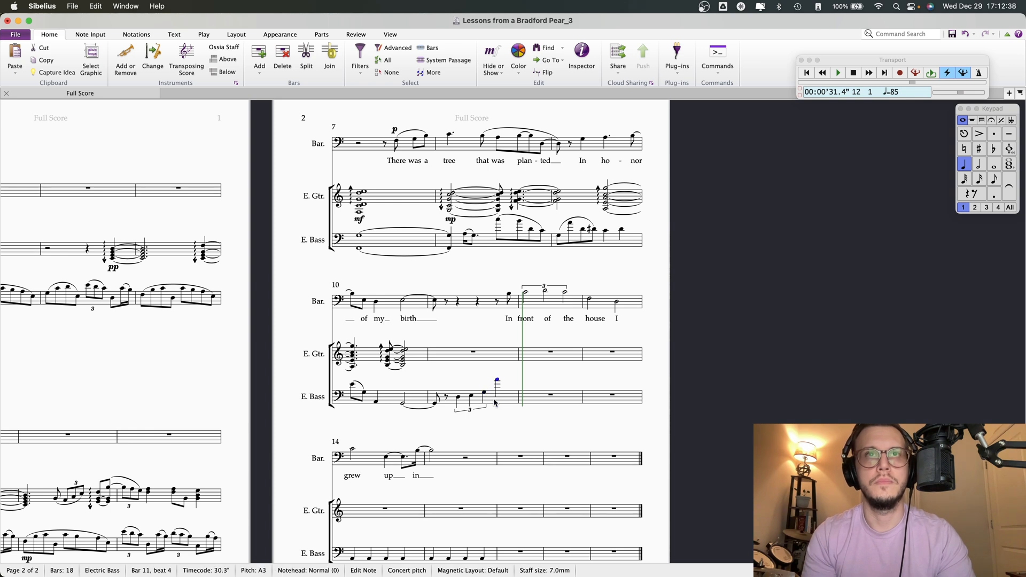
Play back the reworked bass line into bar 12, starting from the electric bass's G1 on beat 3 of bar 10
click(403, 404)
key(space)
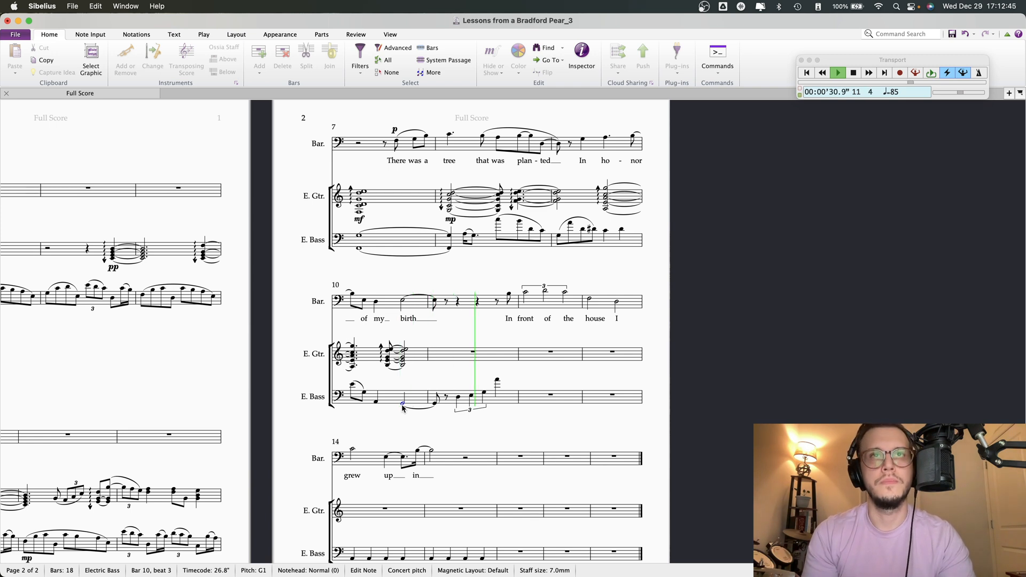
key(space)
Cut the baritone passage "In front of the house I grew up in" from bars 11 to 15 and delete the electric bass notes in bars 14 and 15
drag(509, 437, 475, 433)
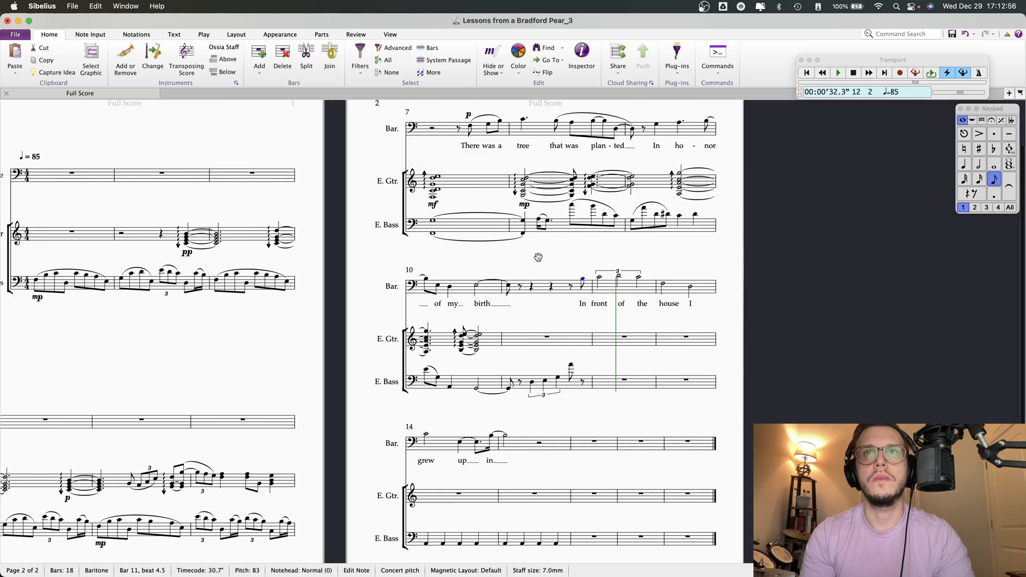
drag(538, 258, 396, 255)
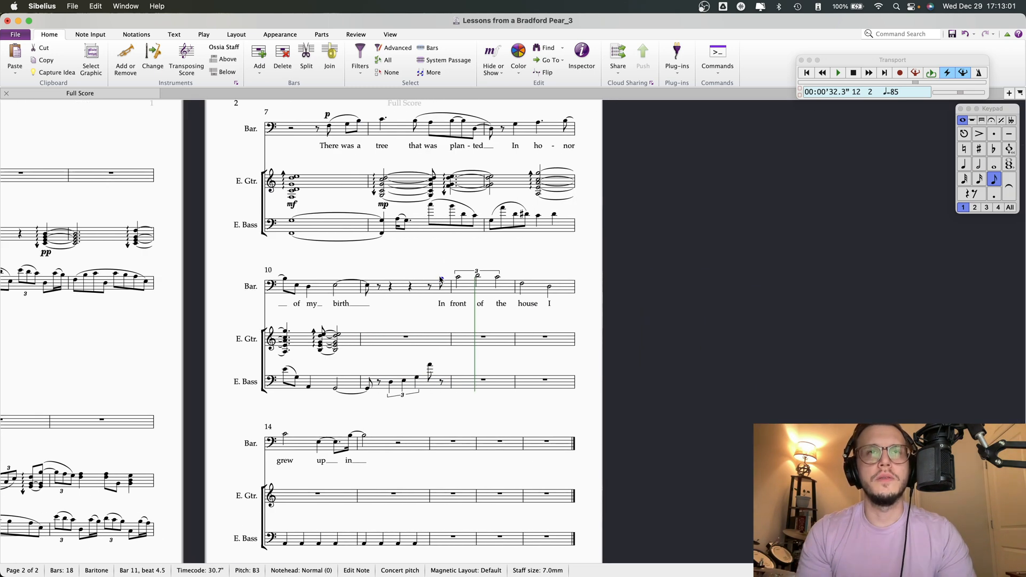
shift+click(362, 442)
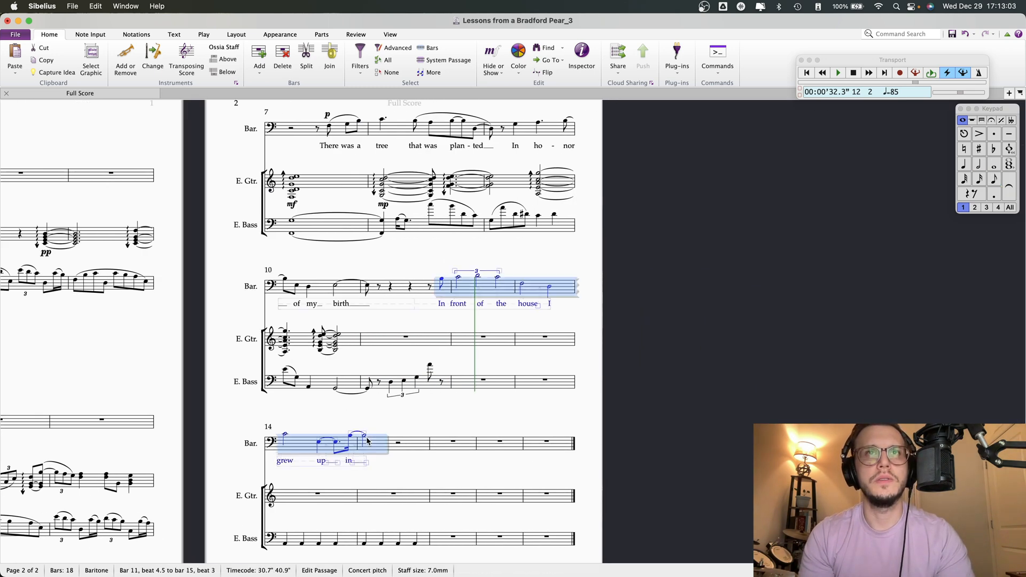
key(Delete)
click(331, 539)
key(Delete)
click(355, 540)
key(Delete)
Split the baritone's rests in bar 14 down to eighths and paste the cut passage on the bar's last eighth
click(308, 446)
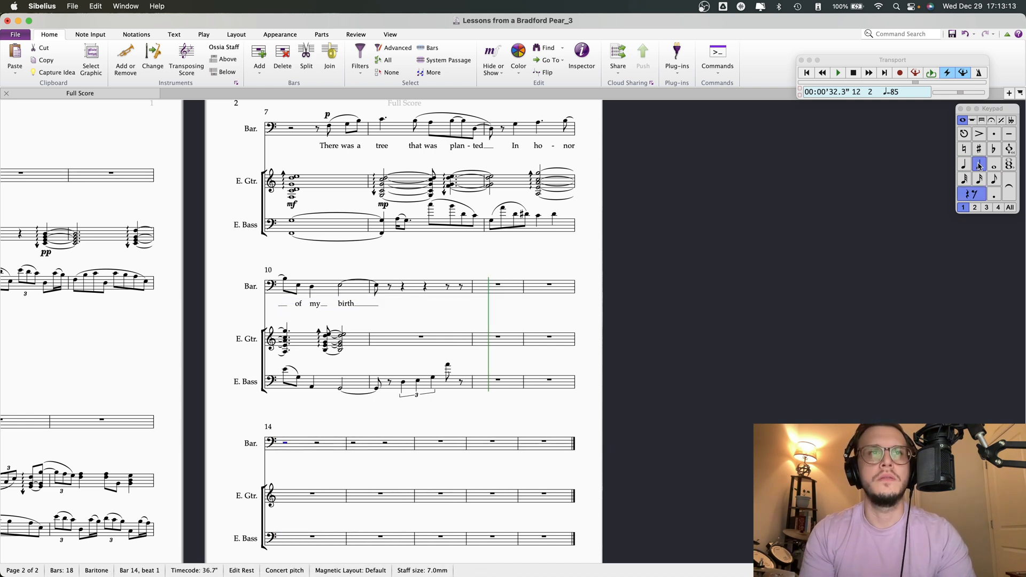
click(966, 165)
key(Right)
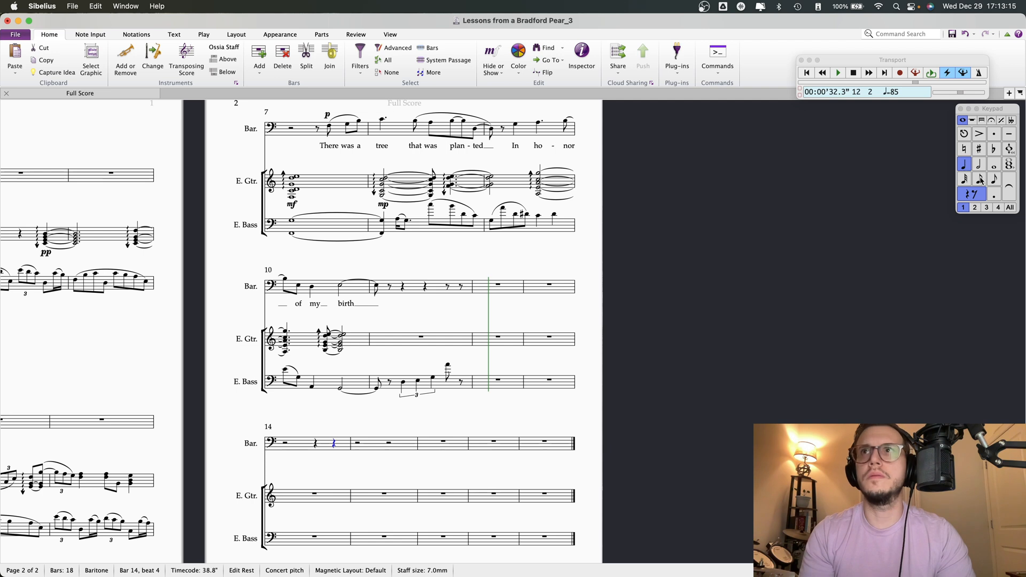
click(995, 179)
key(Right)
key(super+v)
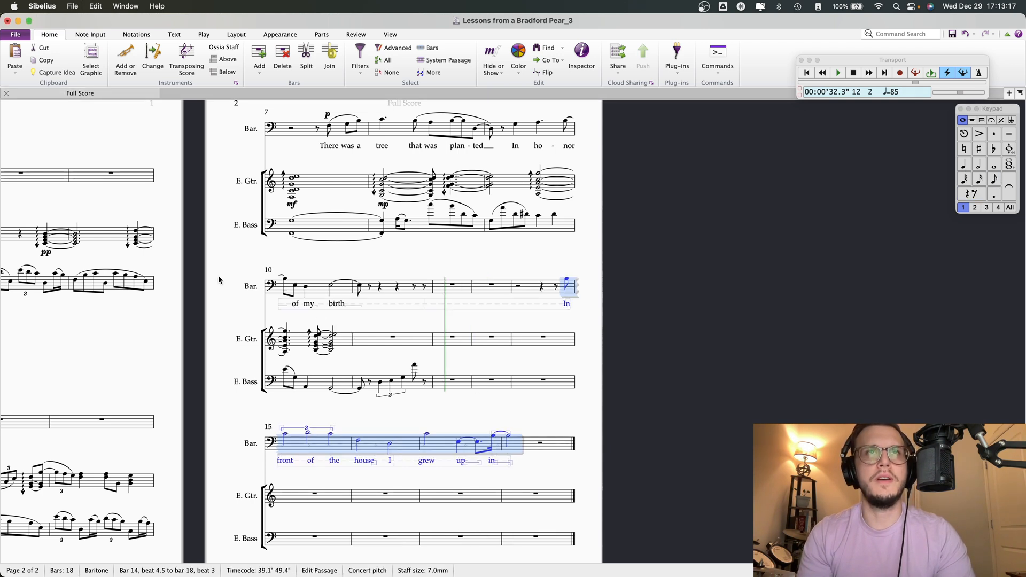
key(Escape)
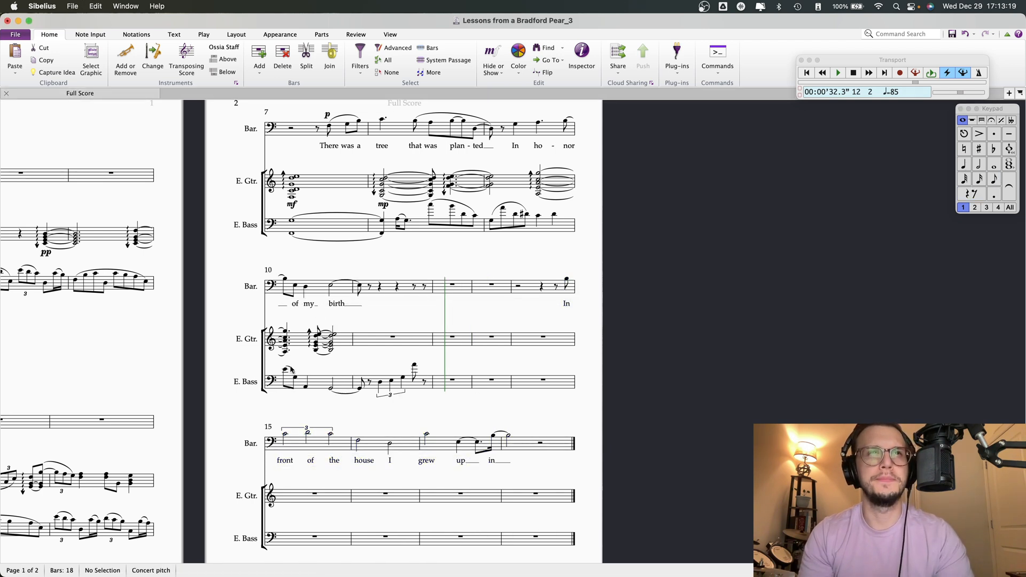
Move the electric bass's triplet and A3 to start on beat 1 of bar 11, removing the tie from bar 10's G1
click(331, 389)
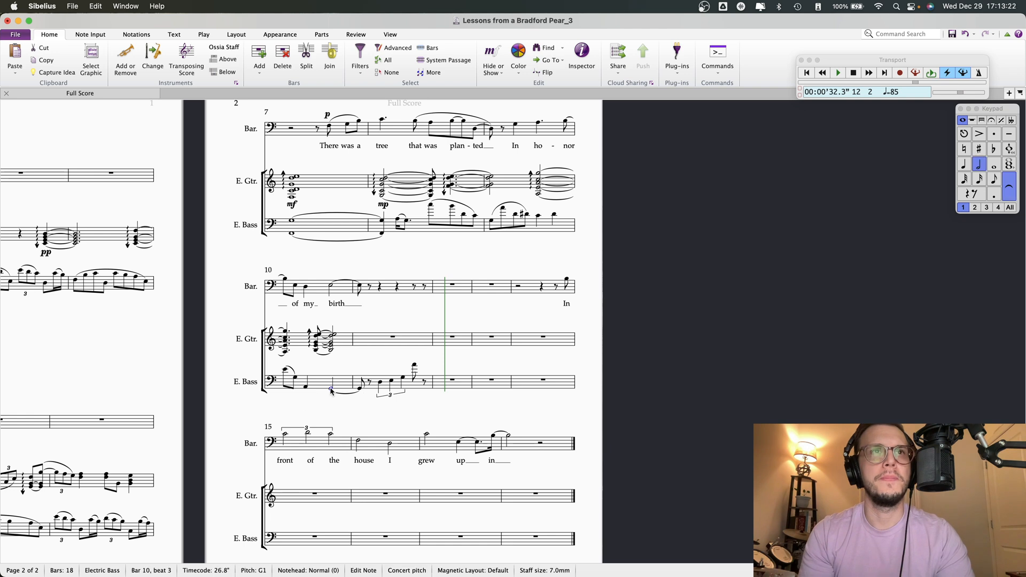
click(380, 384)
shift+click(416, 368)
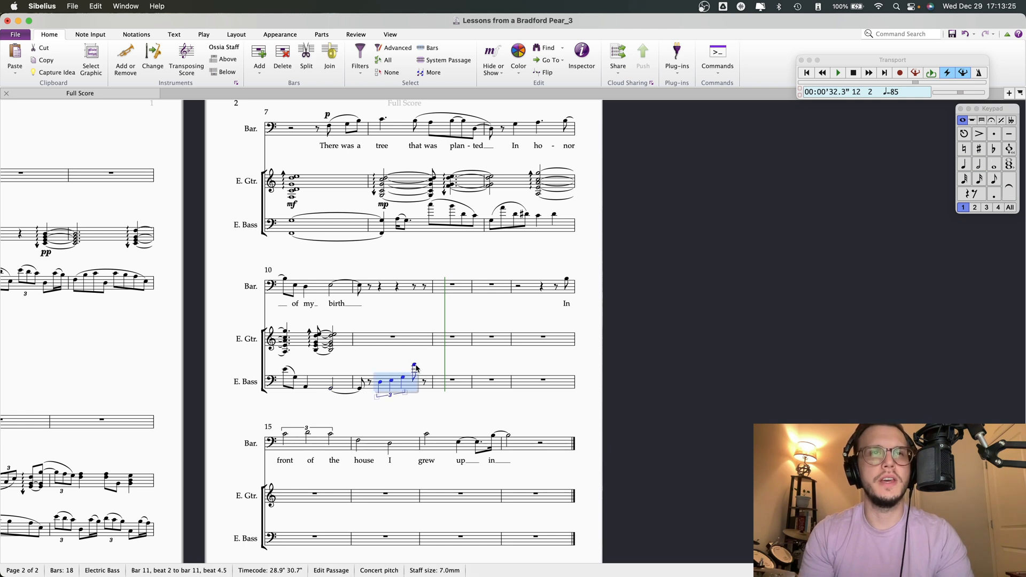
key(Delete)
key(ctrl+z)
key(Escape)
click(339, 388)
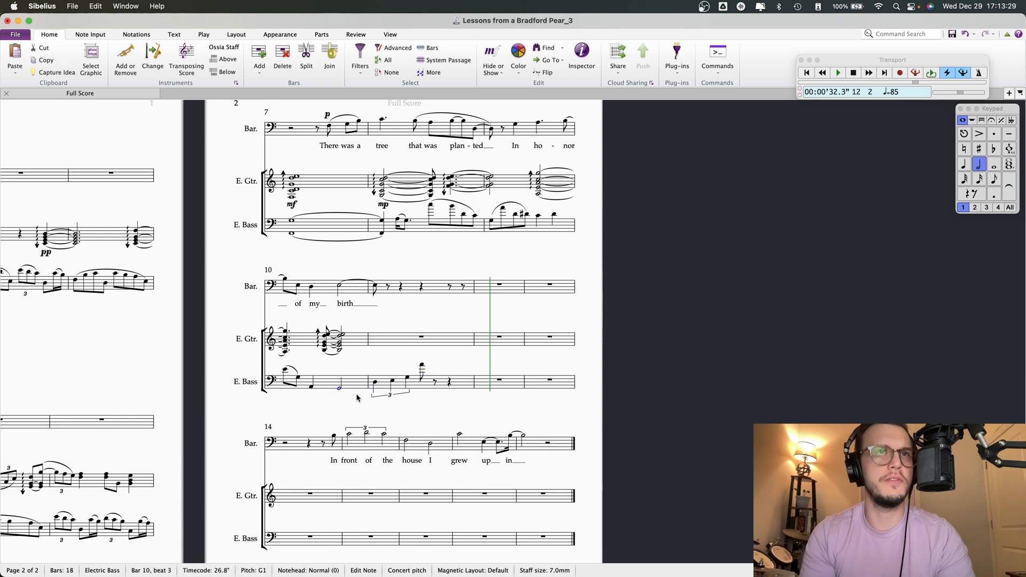
Repeat the electric guitar's beat 3 chord of bar 10 as an eighth note on beat 1 of bar 11 and tie the two chords
click(340, 353)
key(r)
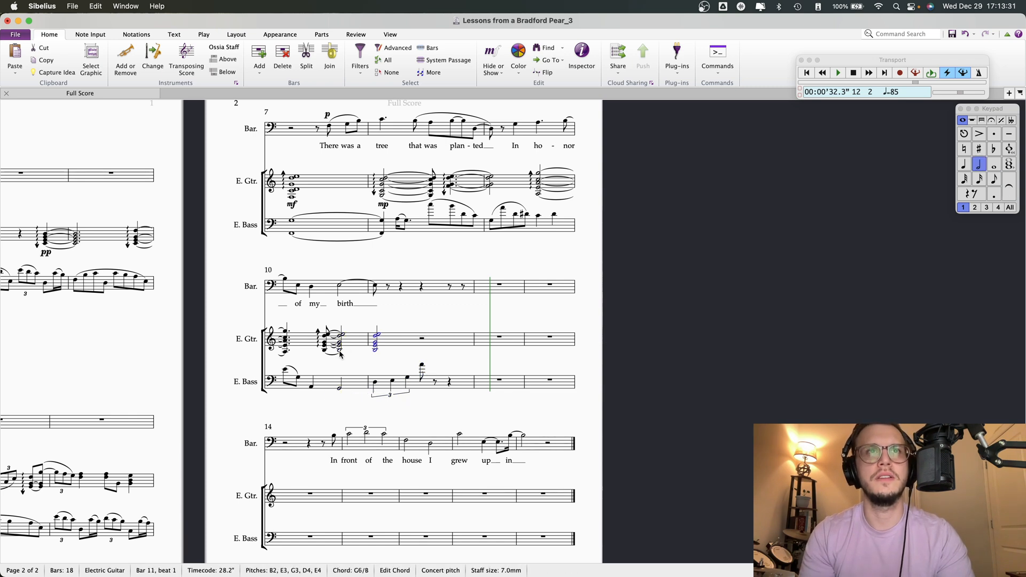
click(994, 181)
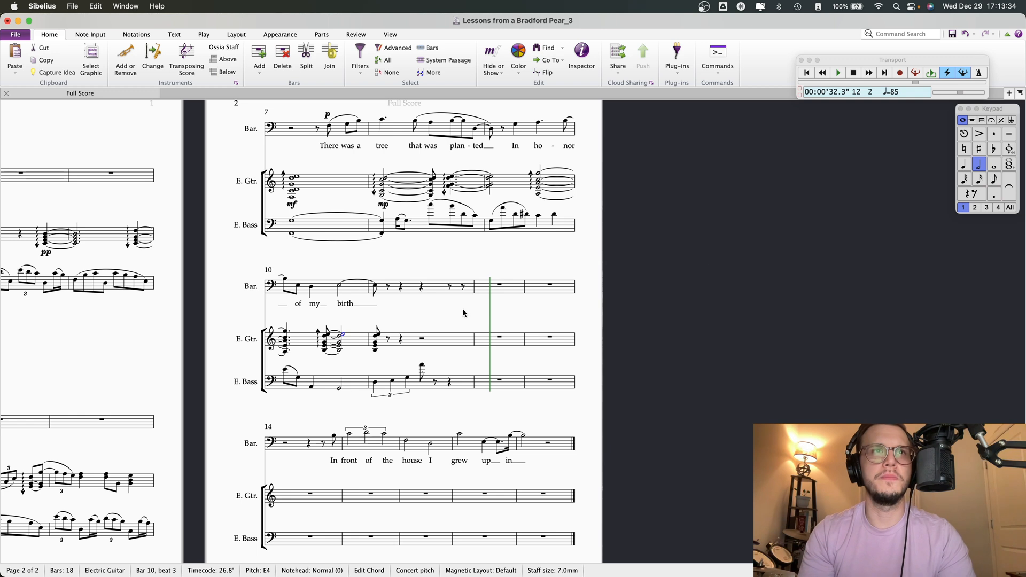
click(342, 352)
click(342, 353)
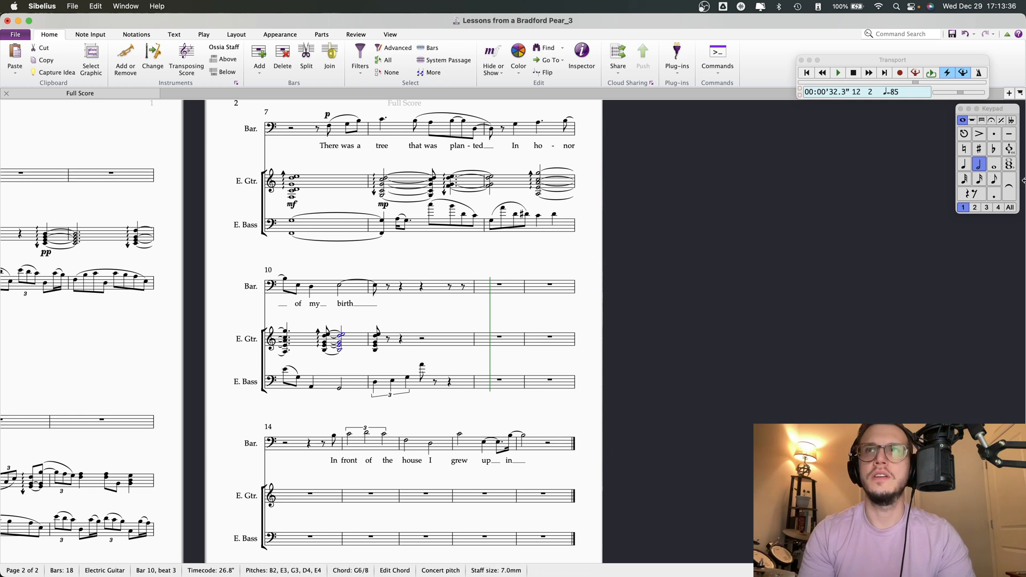
click(1009, 187)
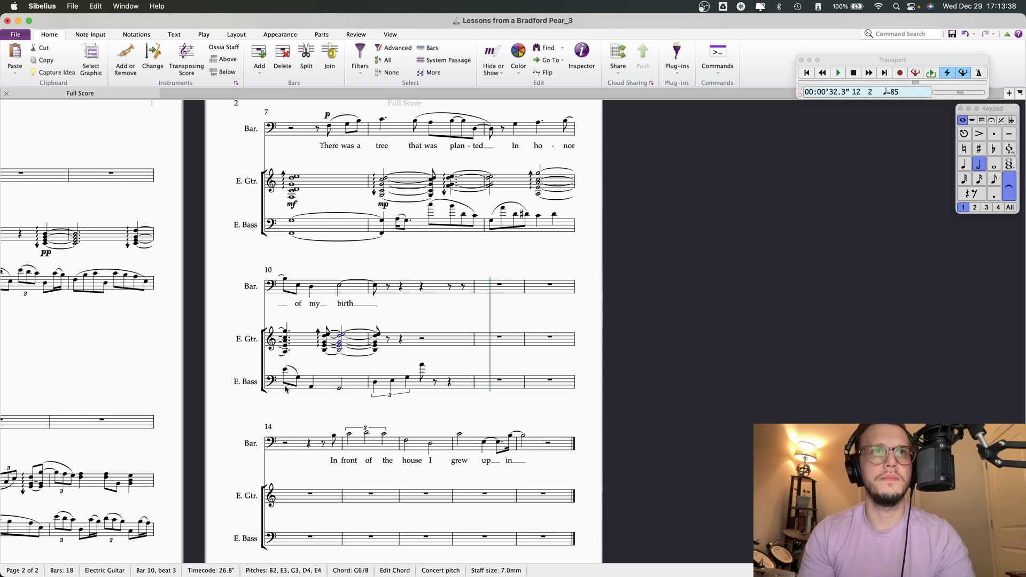
key(Escape)
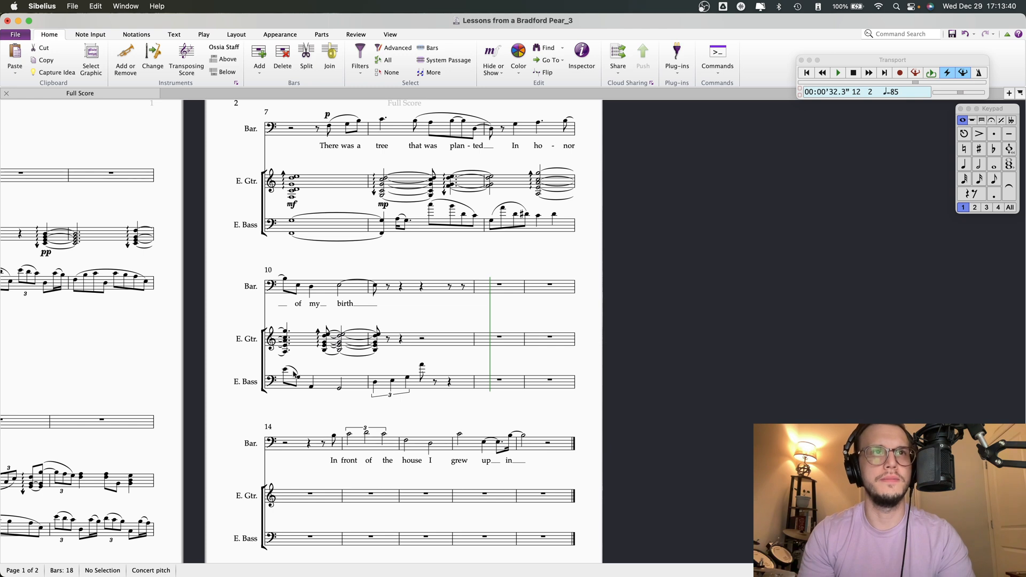
Play back the score into bar 12 from the electric bass's first note in bar 10
click(286, 370)
key(space)
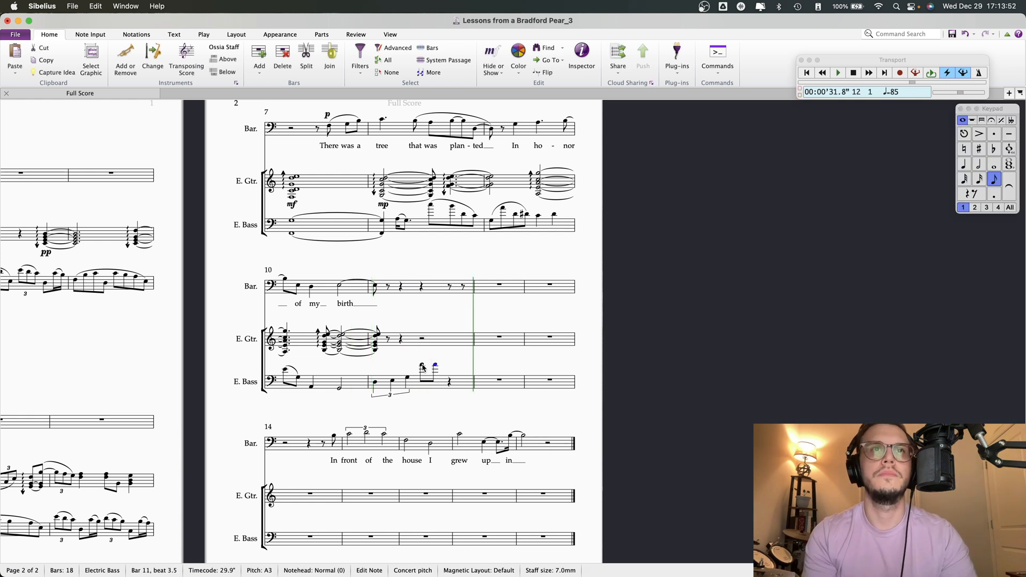
Lower the electric bass's eighth note at beat 3.5 of bar 11 to B2 and tie it to a quarter-note B2 on beat 4
key(super+Down)
key(Escape)
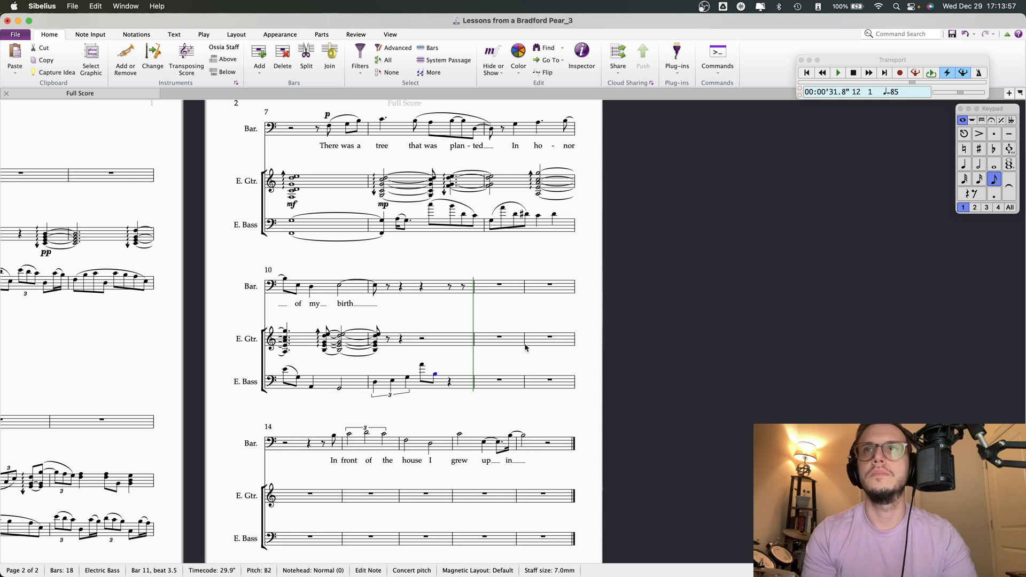
key(r)
click(965, 164)
key(Left)
click(1010, 194)
Raise the electric bass's tied B2 notes in the second half of bar 11 to C3
click(375, 383)
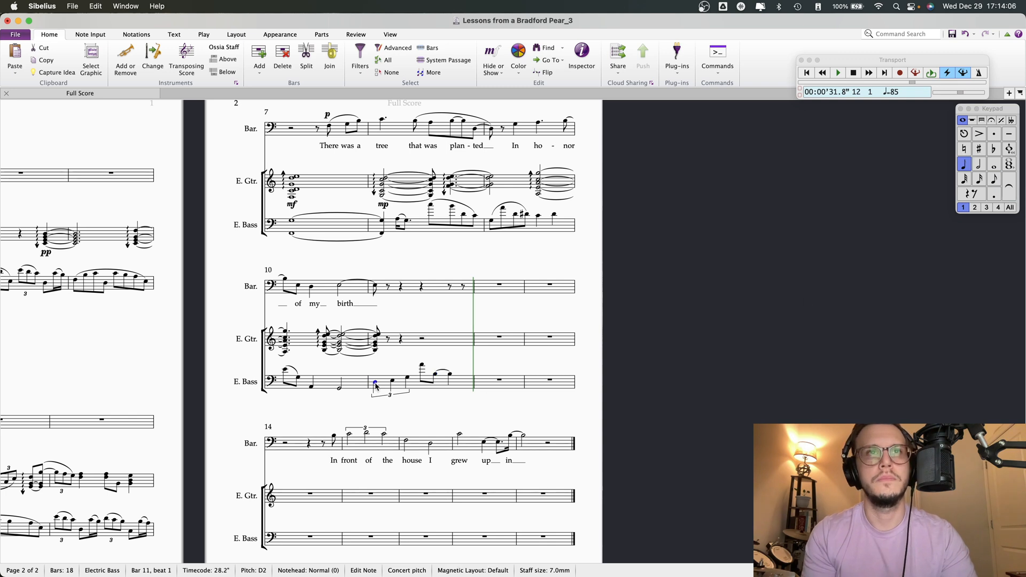
key(Right)
key(Right)
key(Right)
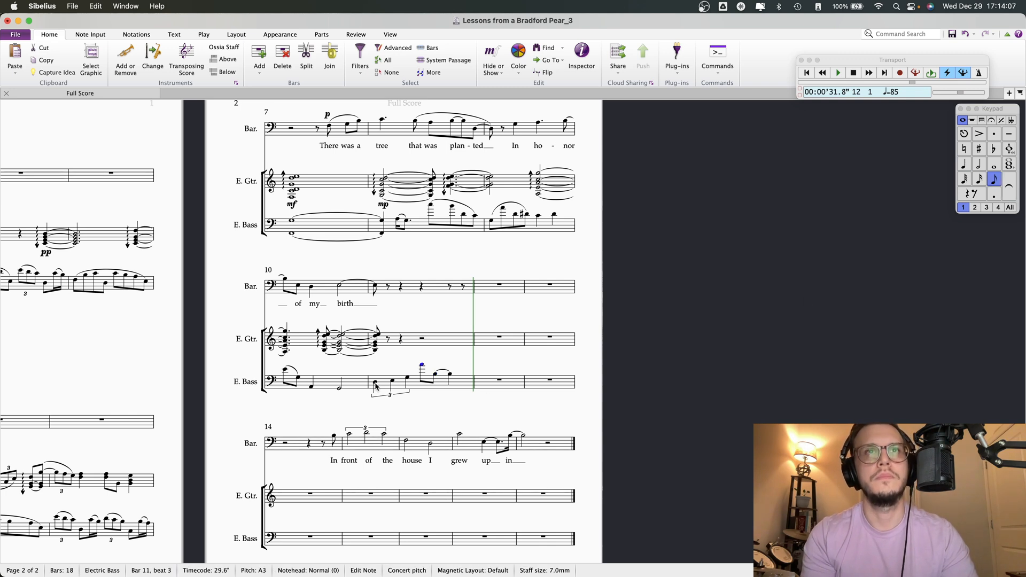
key(Right)
key(Up)
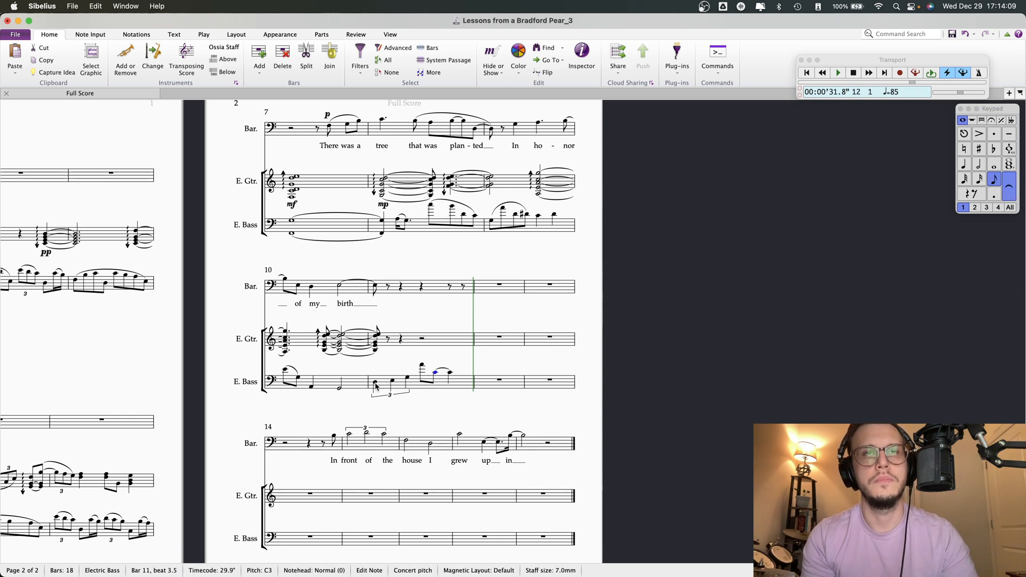
Play back the score from the electric bass's first note in bar 11 into bar 12
click(375, 385)
key(p)
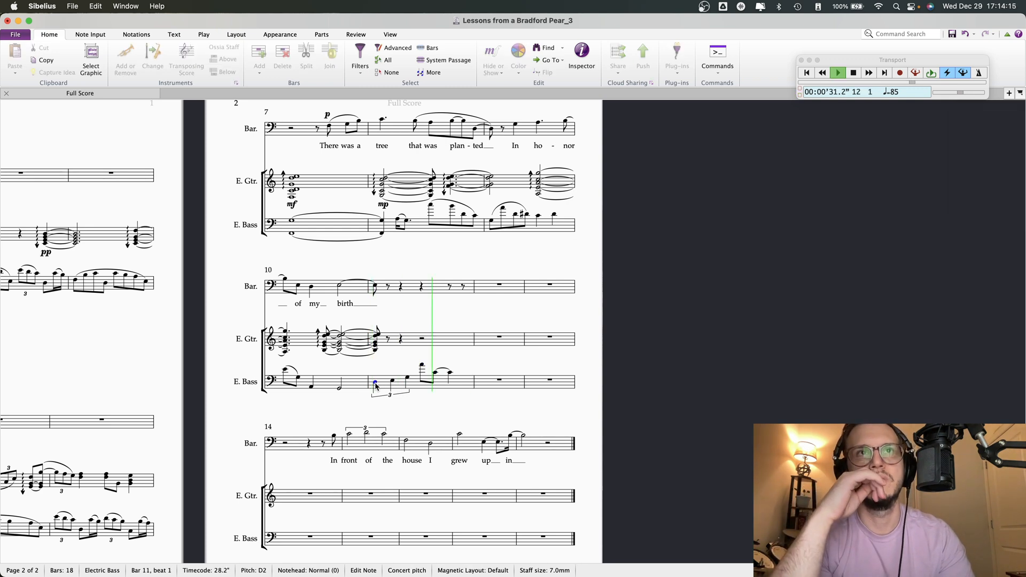
key(space)
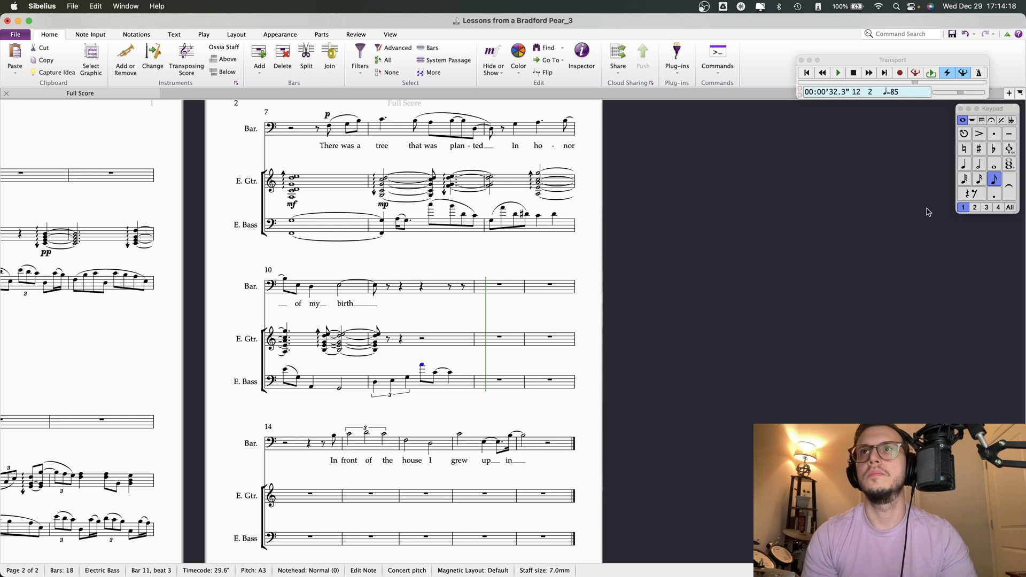
Make the electric bass's A3 on beat 3 of bar 11 a quarter note and tie the beat 4 C3 to a quarter-note C3 in bar 12
click(963, 165)
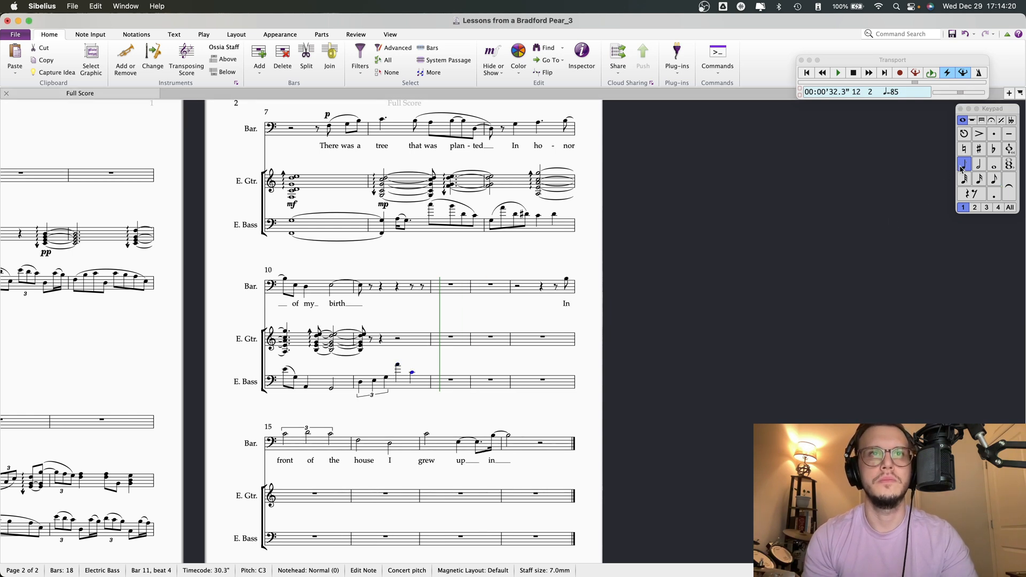
key(r)
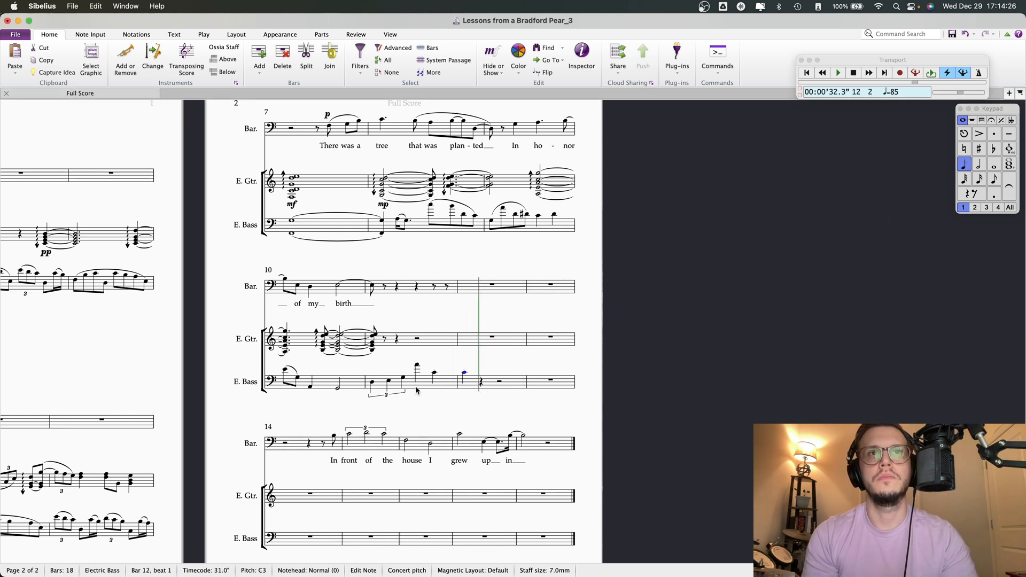
click(1010, 187)
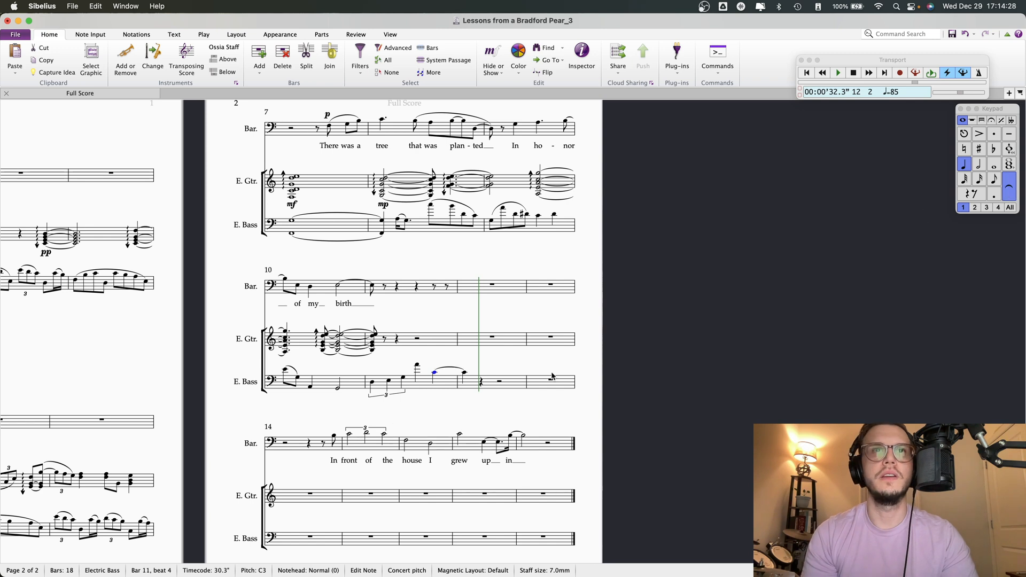
key(Escape)
Play back the score from the baritone's "In" in bar 9 into bar 12
click(285, 343)
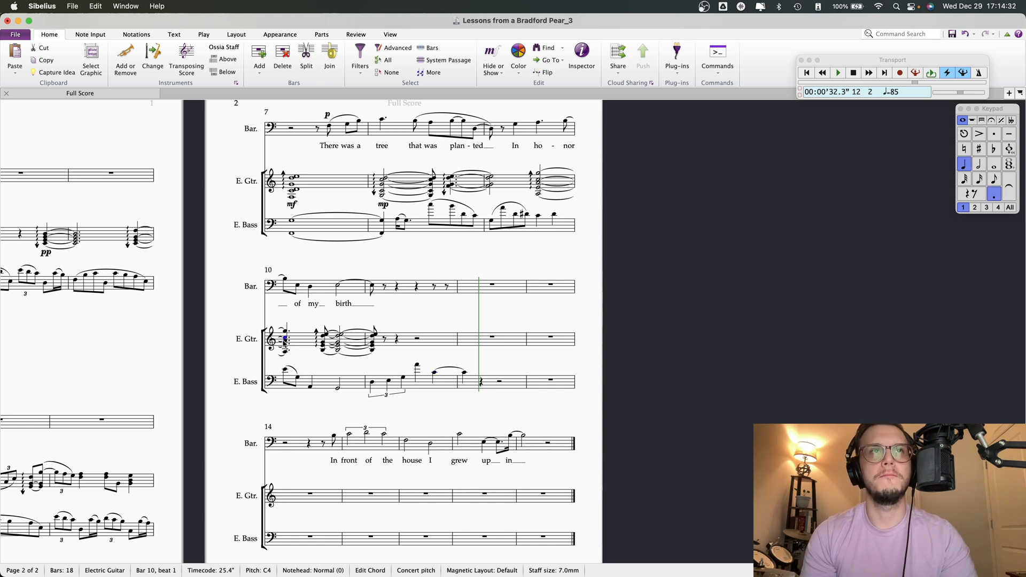
click(514, 126)
key(p)
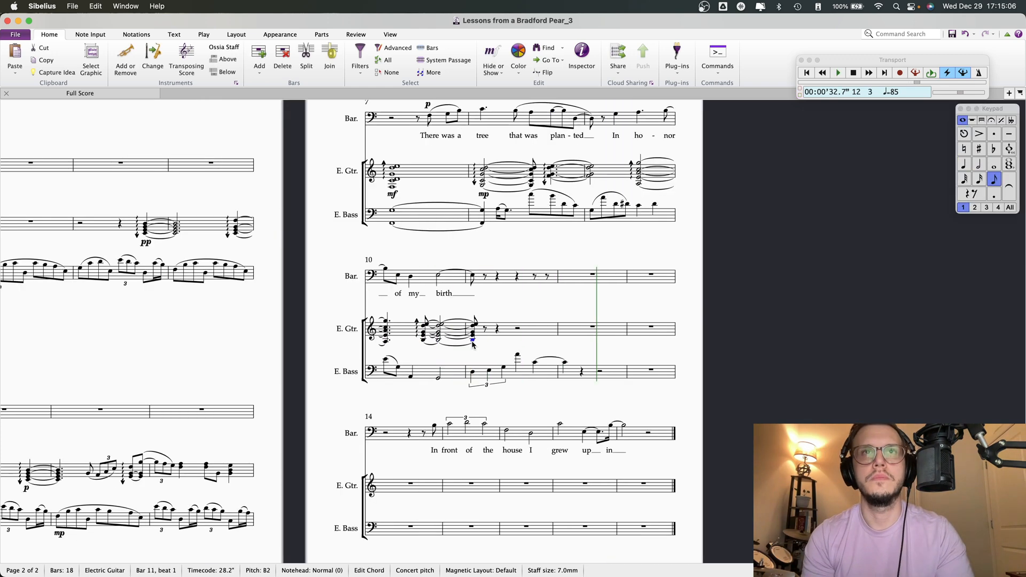
Lengthen the electric guitar's beat 1 chord in bar 11 to a half note and enter a half note on beat 3
click(472, 341)
key(5)
key(Escape)
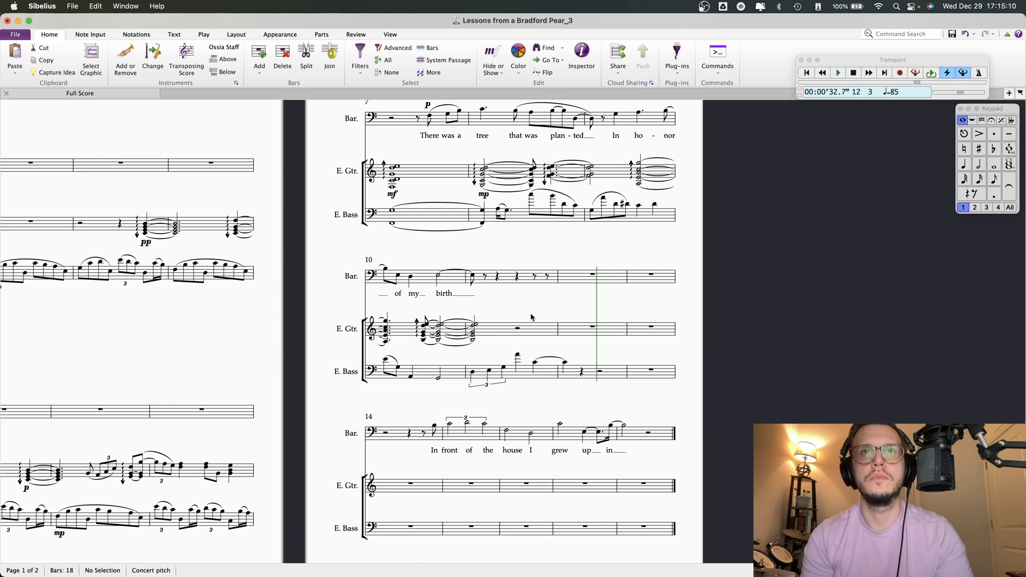
click(516, 332)
key(c)
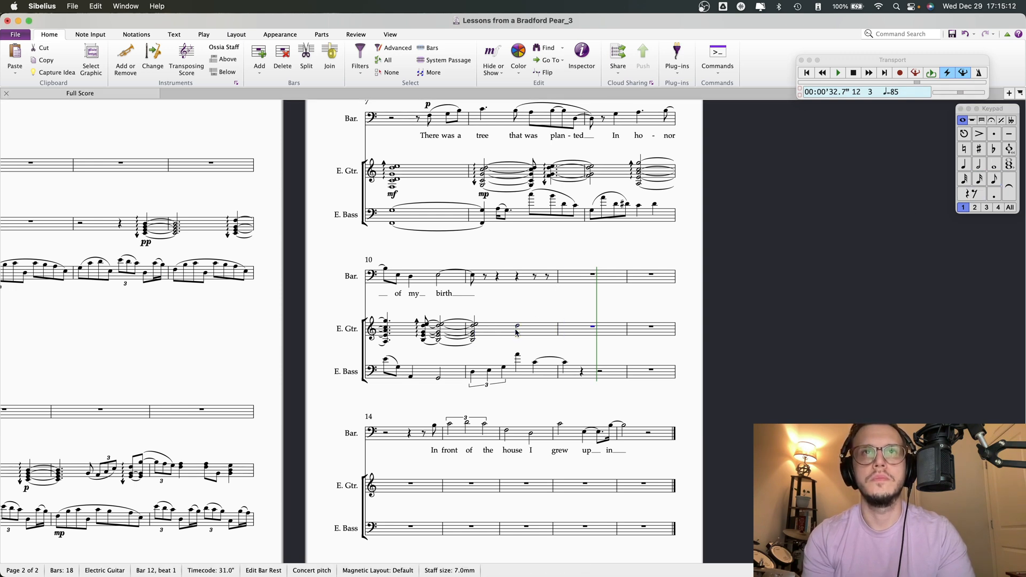
key(Escape)
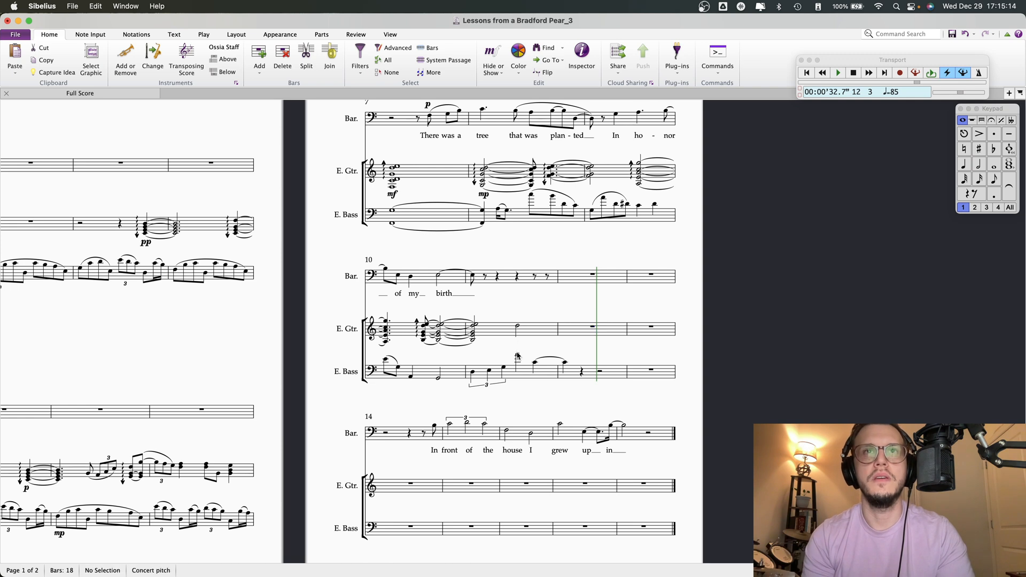
Compare the electric guitar's beat 3 half note in bar 11 with the bass note below and set its pitch to C4
click(517, 356)
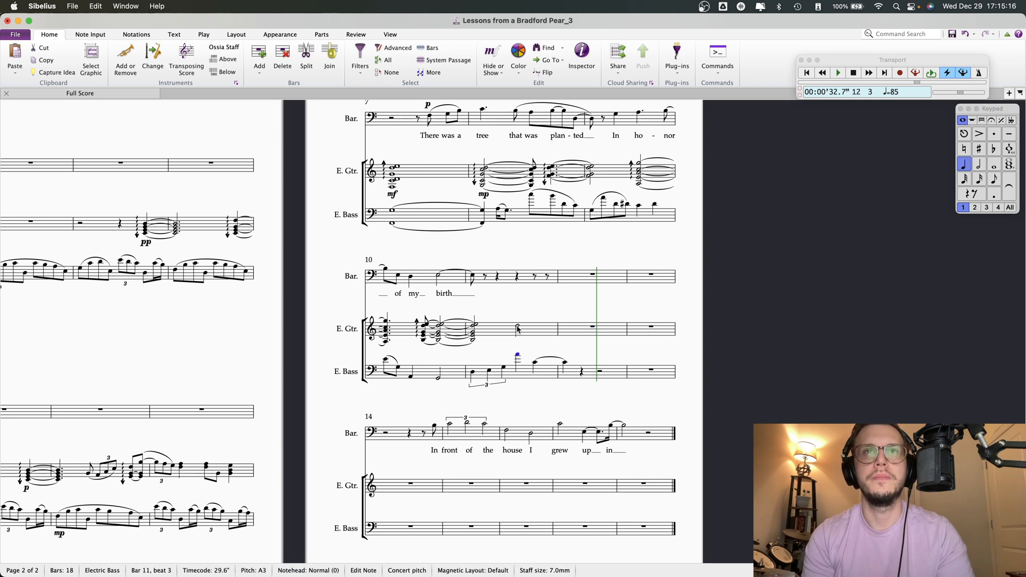
click(517, 327)
key(Down)
key(Down)
key(Down)
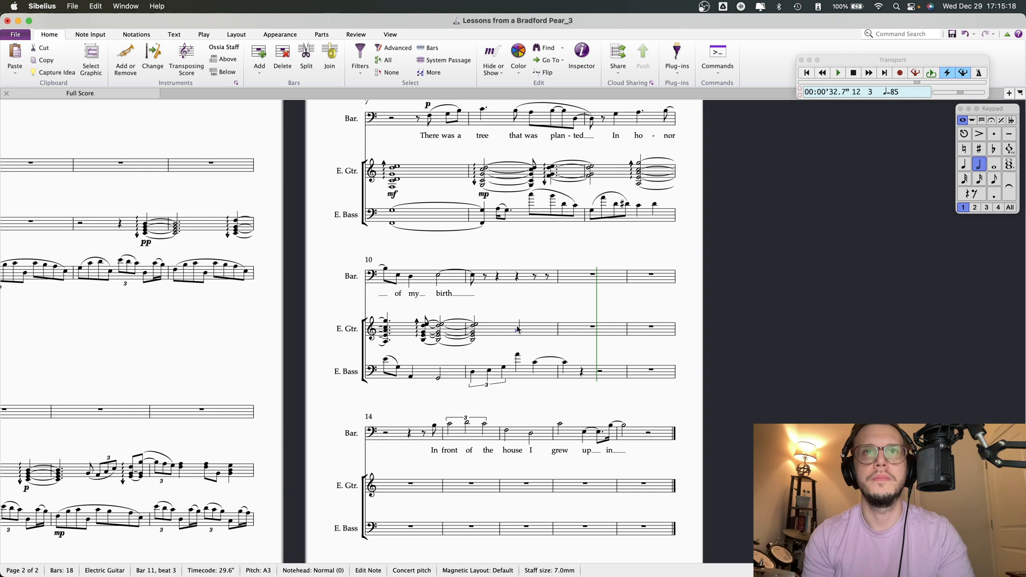
click(517, 356)
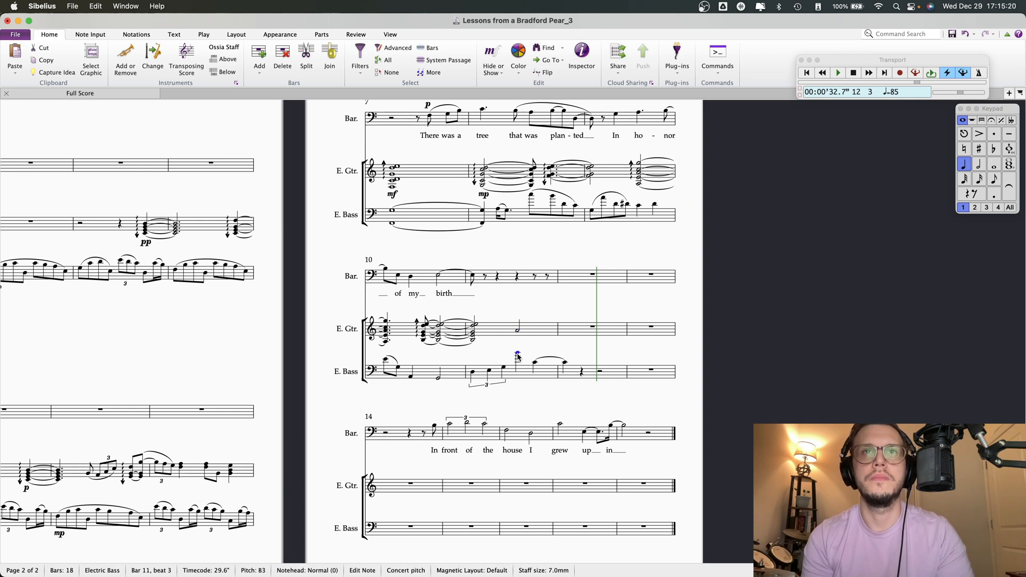
click(518, 333)
key(Up)
key(Up)
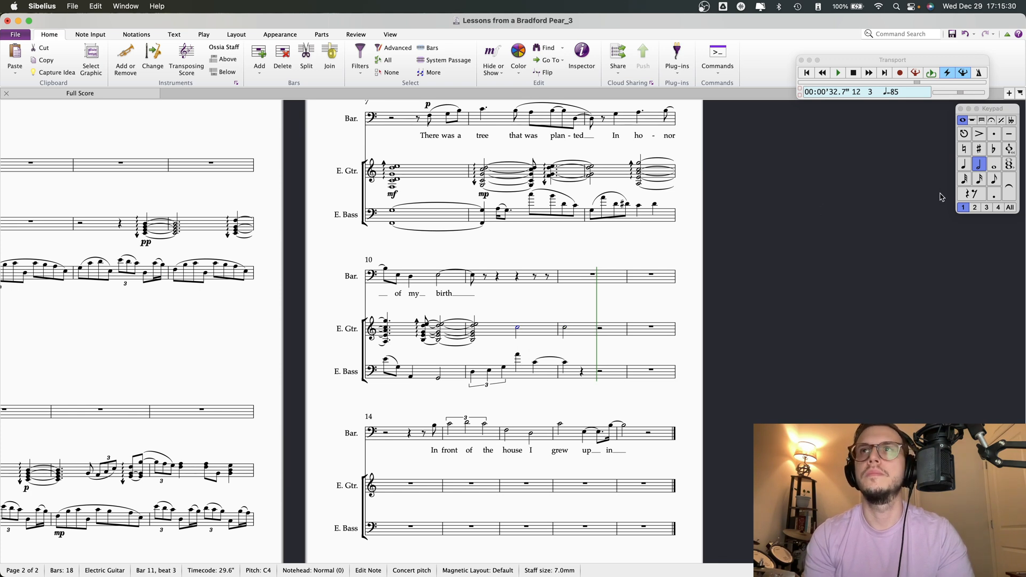
Shorten the electric guitar's C4 in bar 11 to a quarter note and add a C4–E4 quarter chord on beat 4, tied to its repeat in bar 12
click(966, 166)
key(Right)
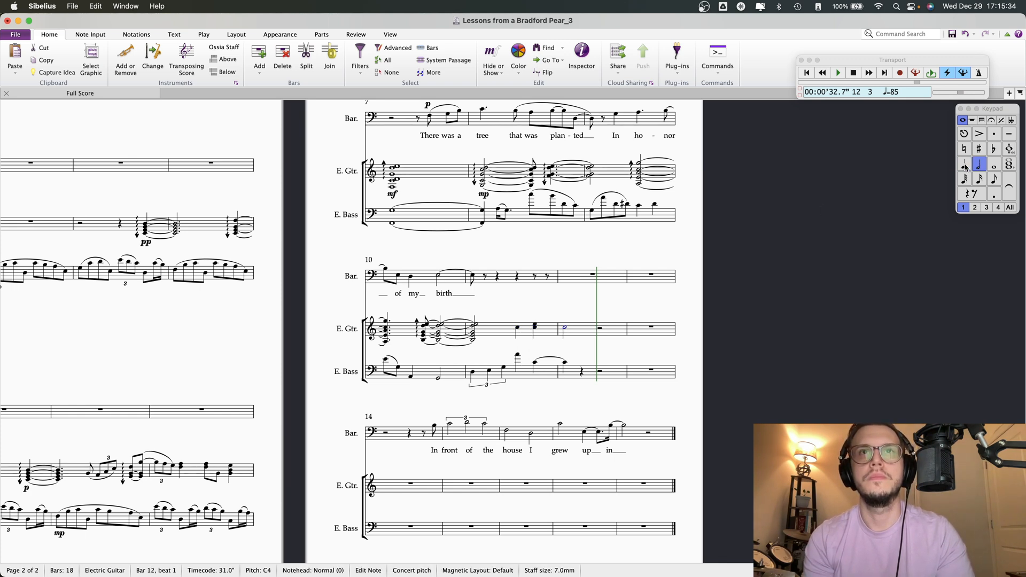
key(Left)
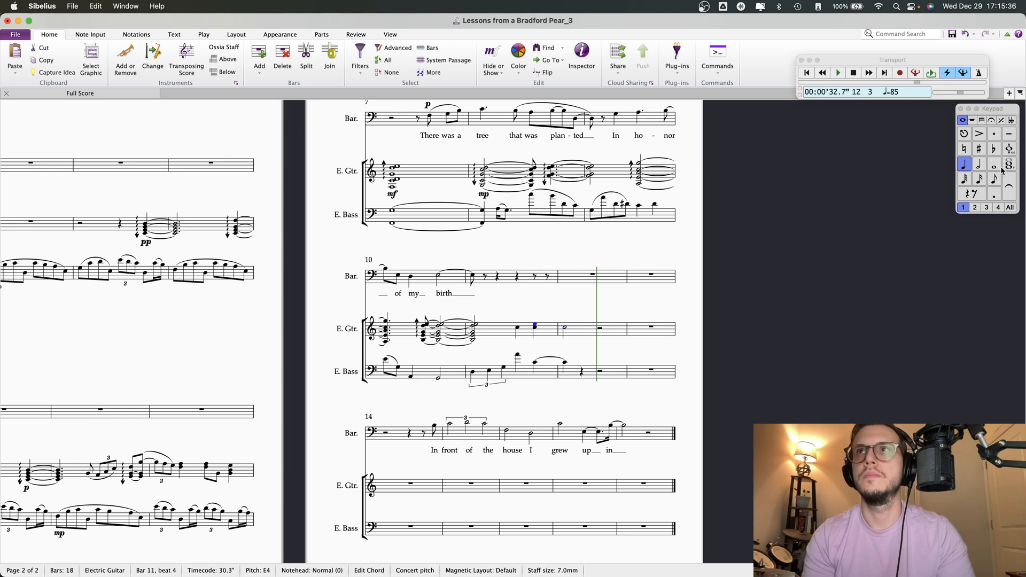
key(r)
click(540, 327)
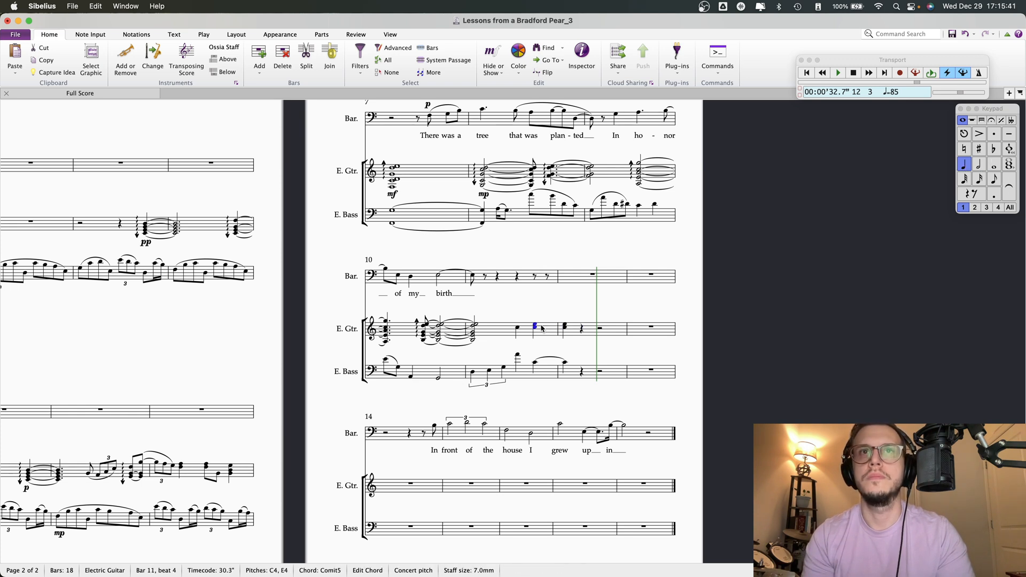
click(1009, 188)
Play back the score from the electric bass's first note in bar 10 into bar 12
click(385, 359)
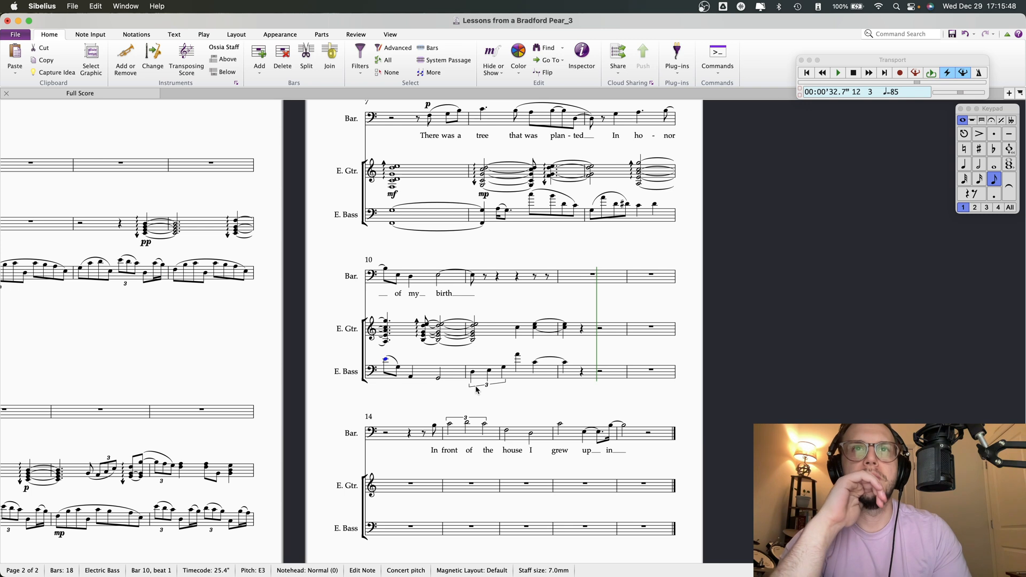
key(space)
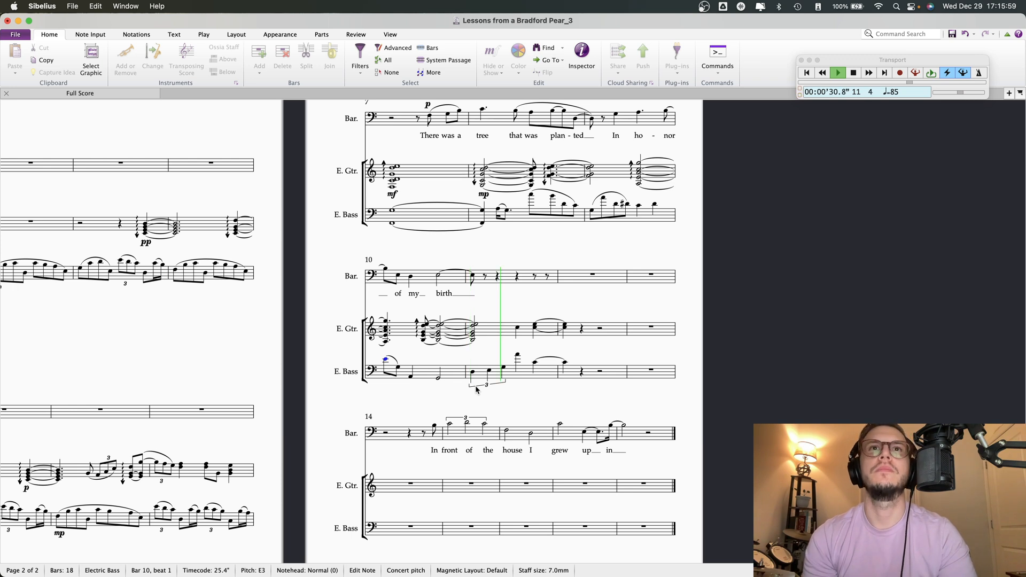
key(space)
Raise the C4 in the electric guitar's tied chords to C5 and shorten the chord on beat 1 of bar 12 to an eighth note
click(535, 328)
key(super+Up)
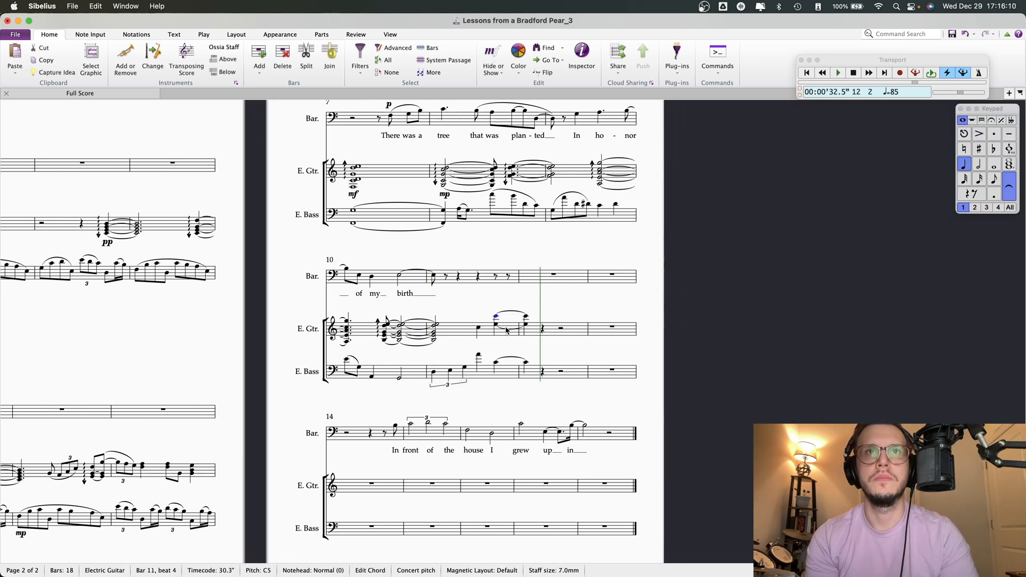
key(Right)
click(995, 179)
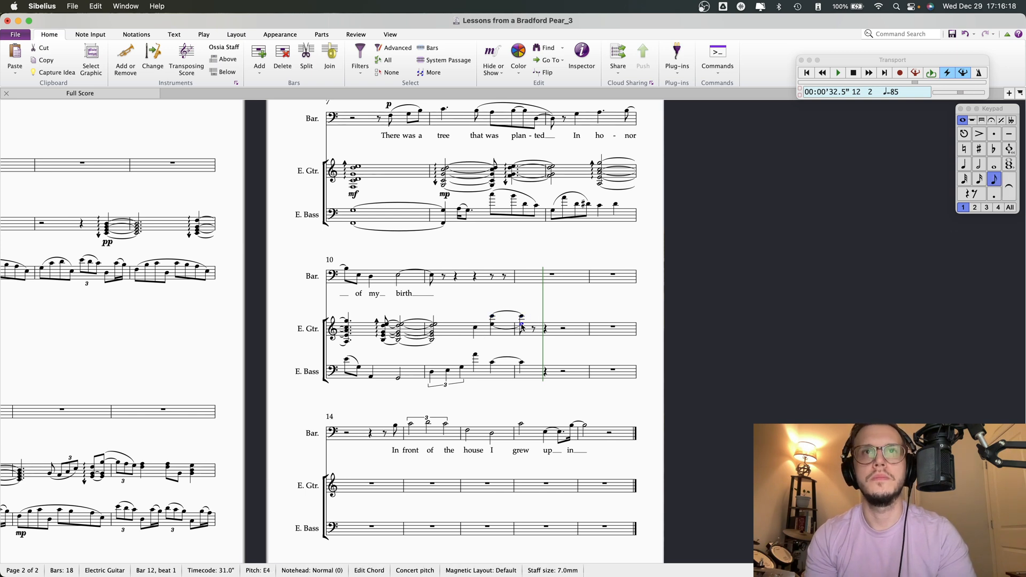
Paste the electric guitar's eighth-note chord on the next eighth of bar 12 and lower the copy by one step
click(535, 330)
key(super+v)
key(Down)
Add an E5 above the electric guitar's C4 on beat 3 of bar 11
click(476, 328)
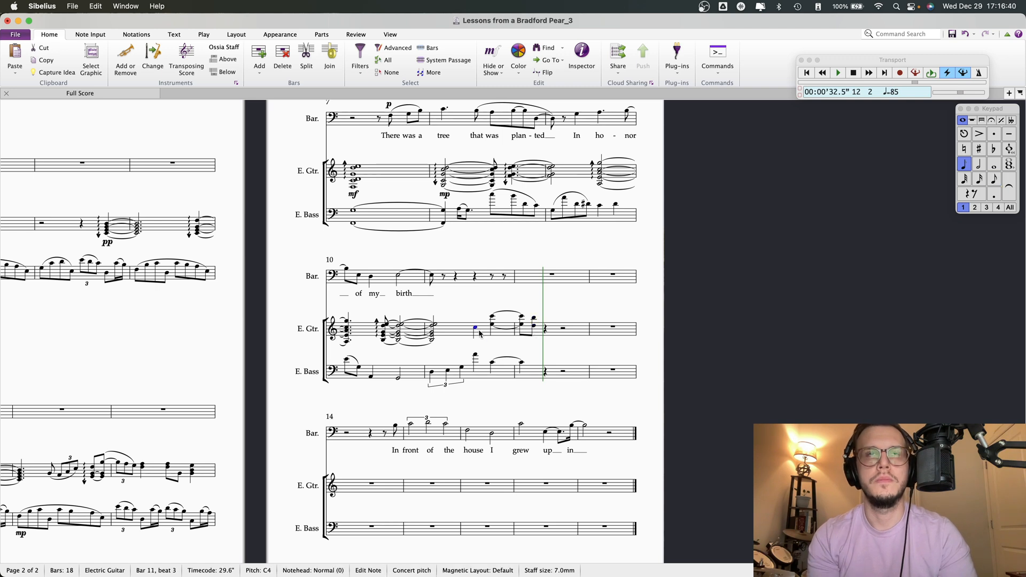
key(3)
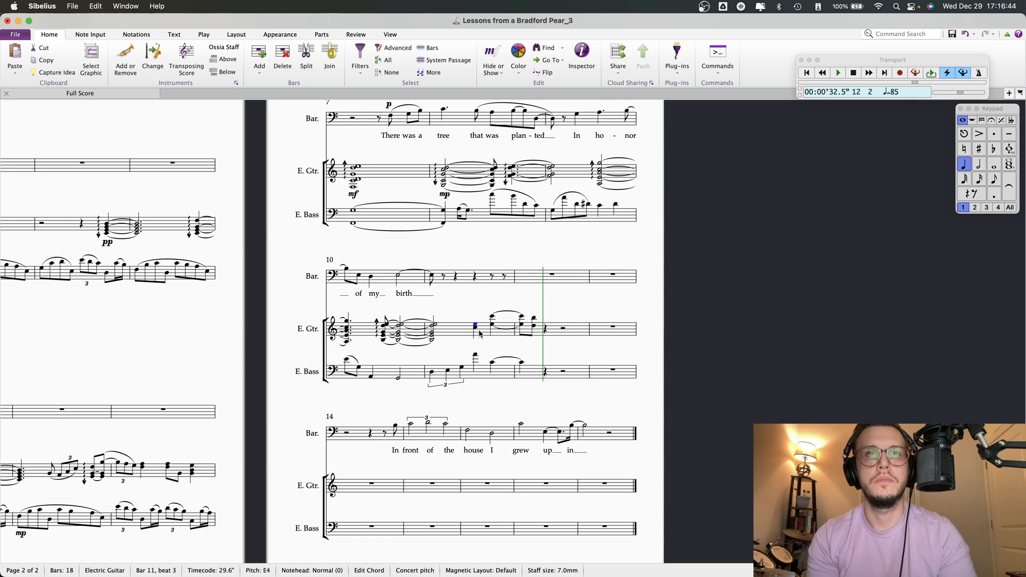
key(Right)
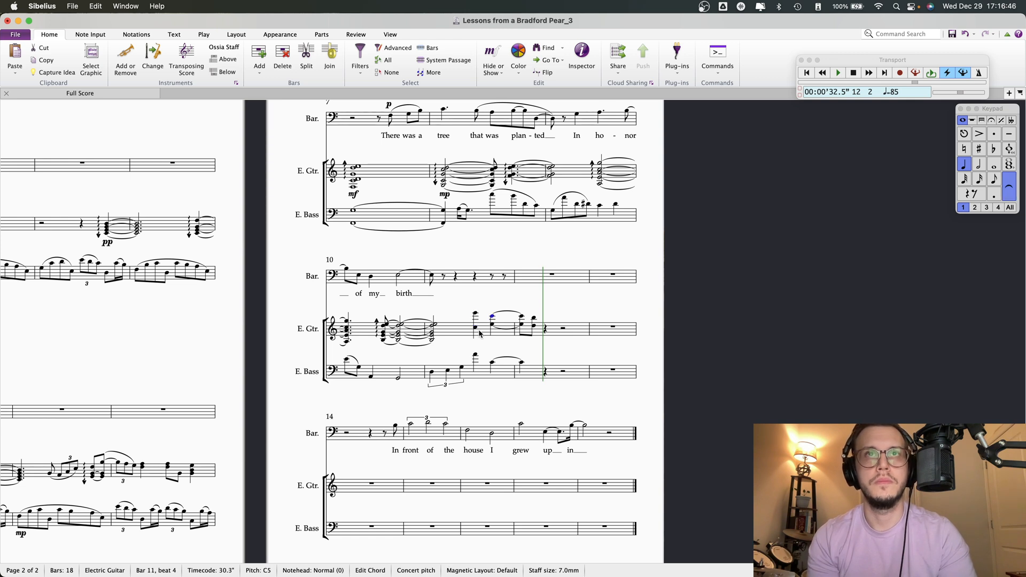
Play back the score from bar 10 to hear the electric guitar's new chords in bars 11 and 12
click(346, 360)
key(p)
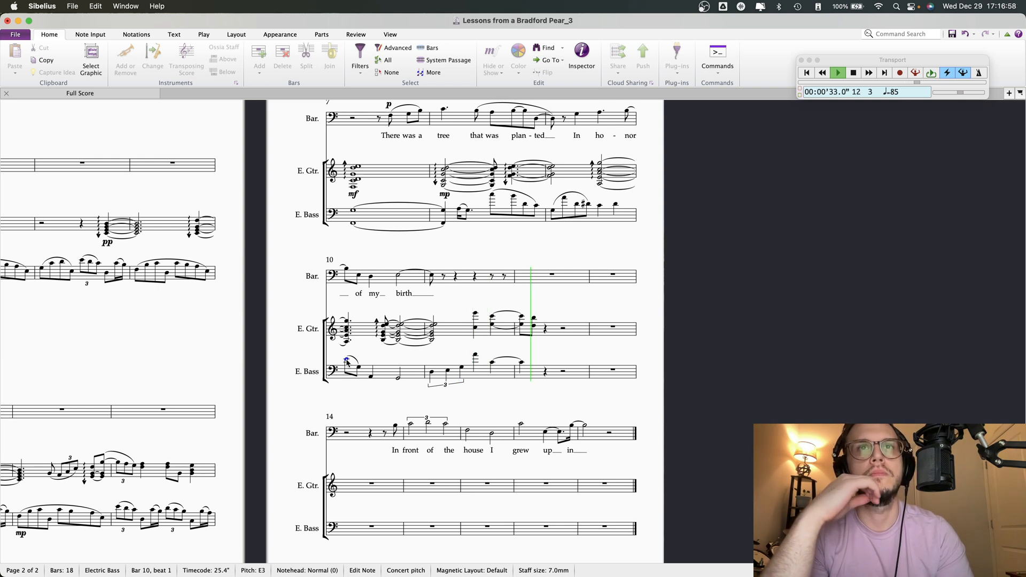
key(Escape)
Move the electric guitar's passage starting on beat 3 of bar 11 to beat 2, shortening the beat 1 chord to a quarter note
click(475, 327)
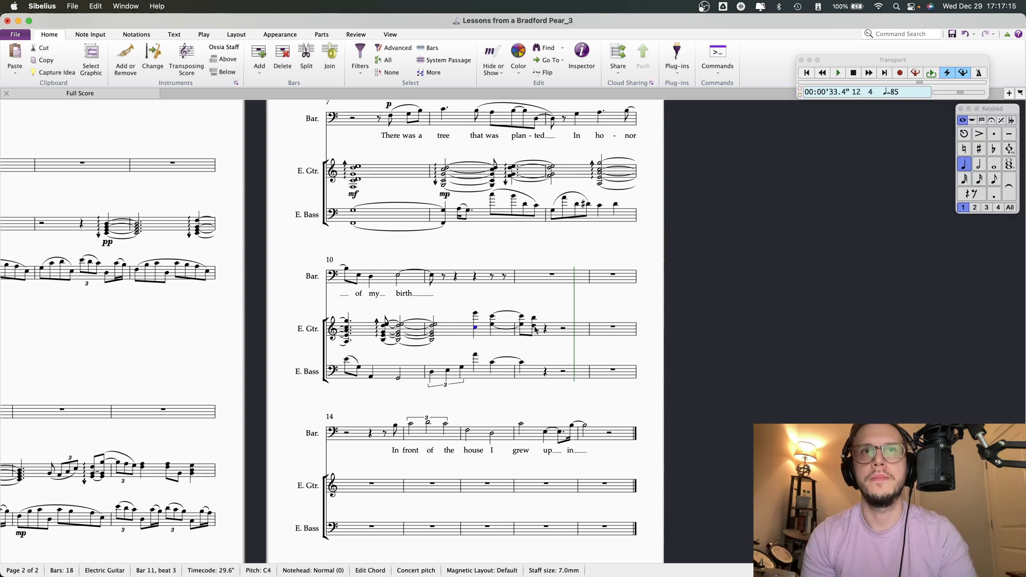
shift+click(536, 330)
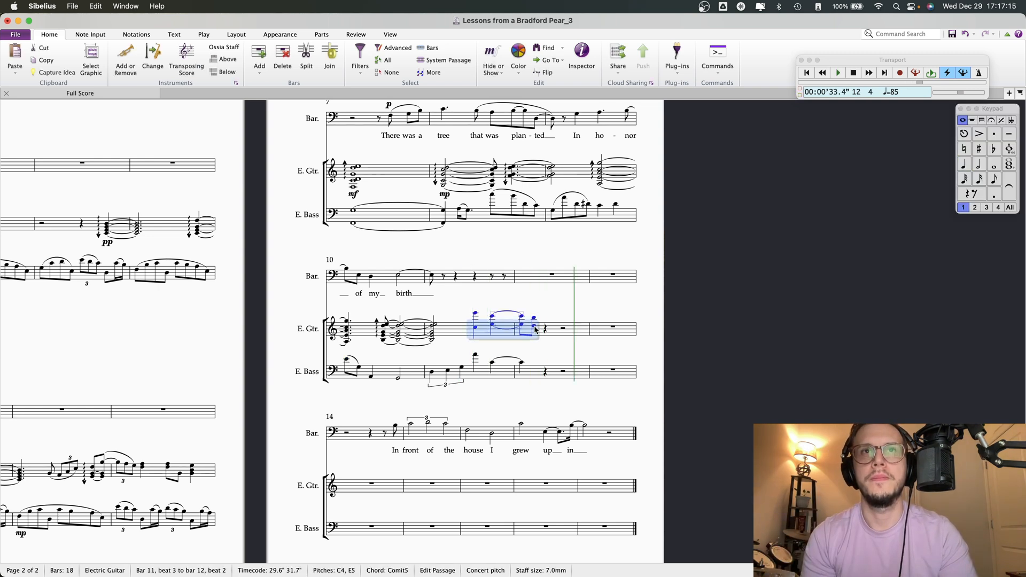
key(Delete)
click(436, 341)
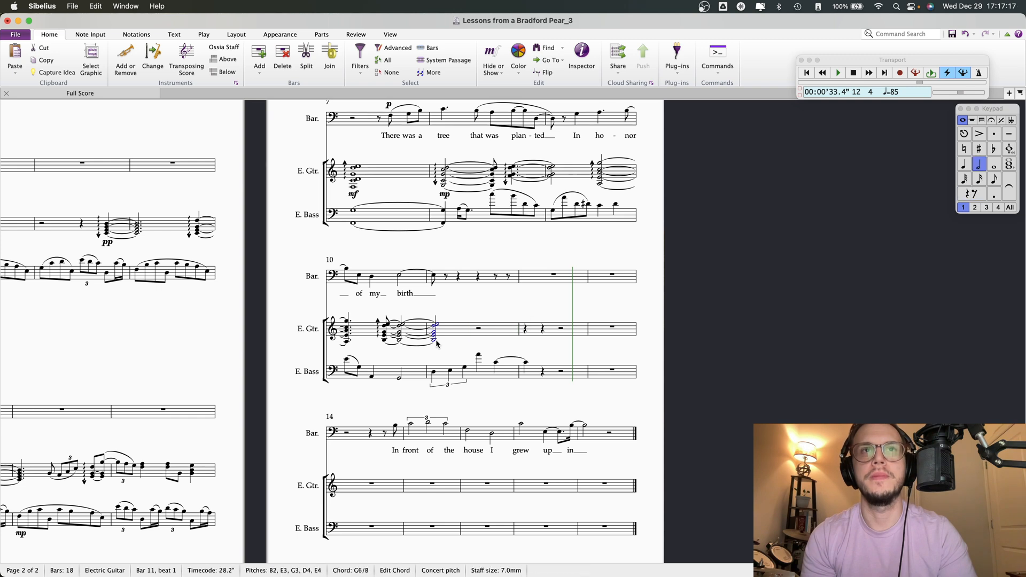
click(964, 165)
click(454, 331)
key(super+v)
click(477, 301)
Shorten the electric guitar's beat 2 chord in bar 11 to an eighth note and copy the beat 4 chord to beat 2.5, tied over
click(457, 326)
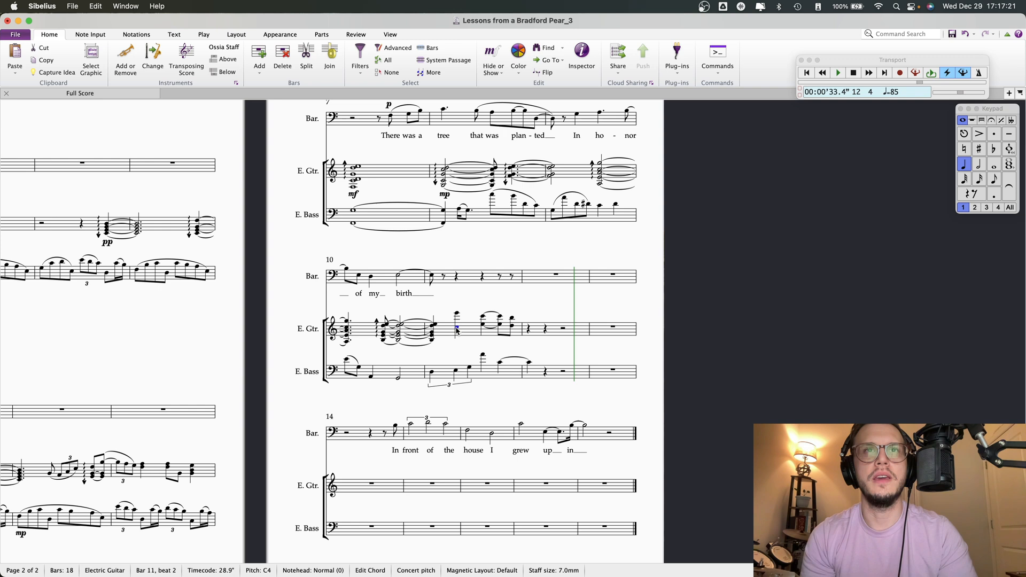
click(998, 181)
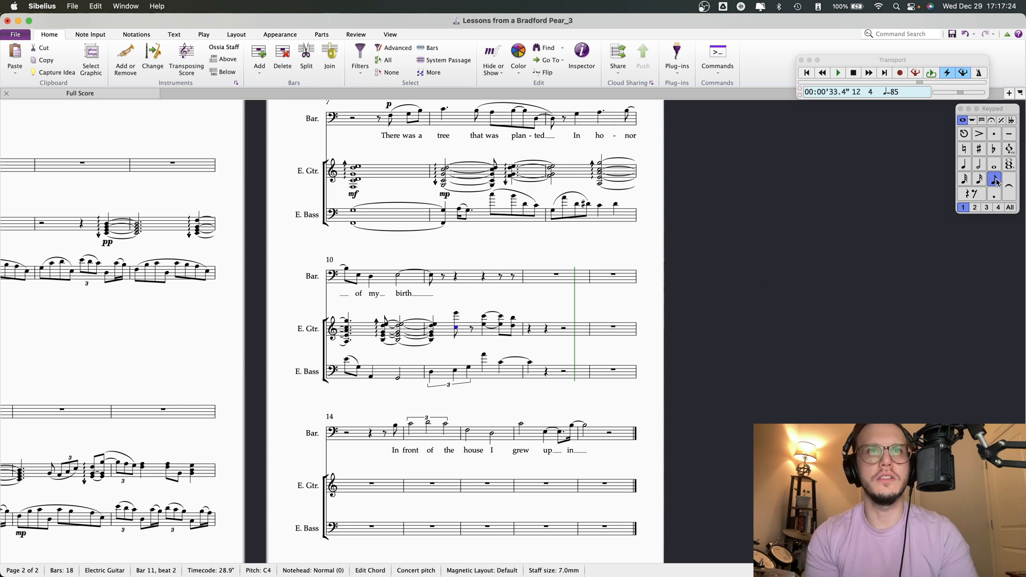
click(483, 325)
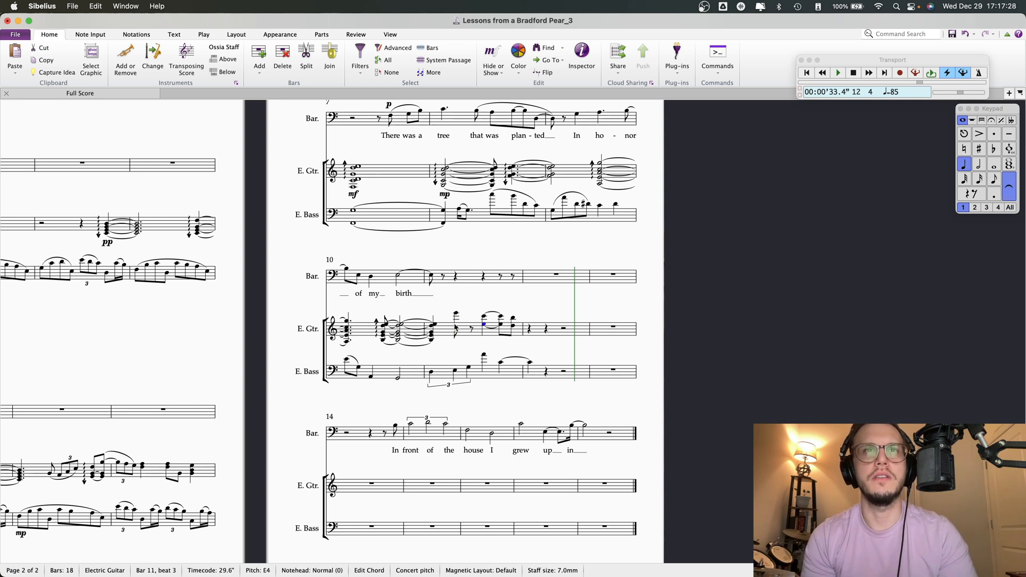
click(502, 326)
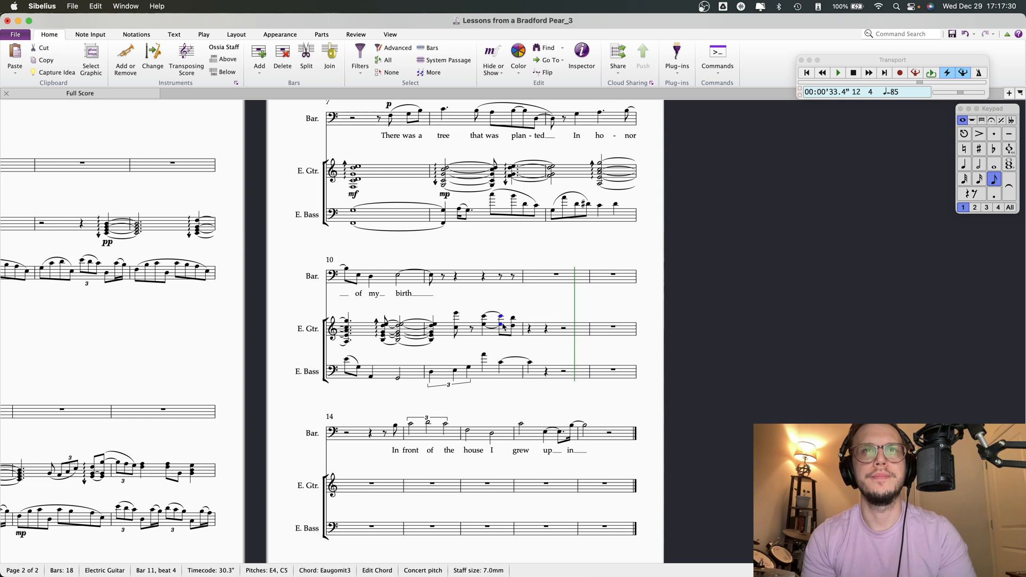
click(473, 329)
key(super+v)
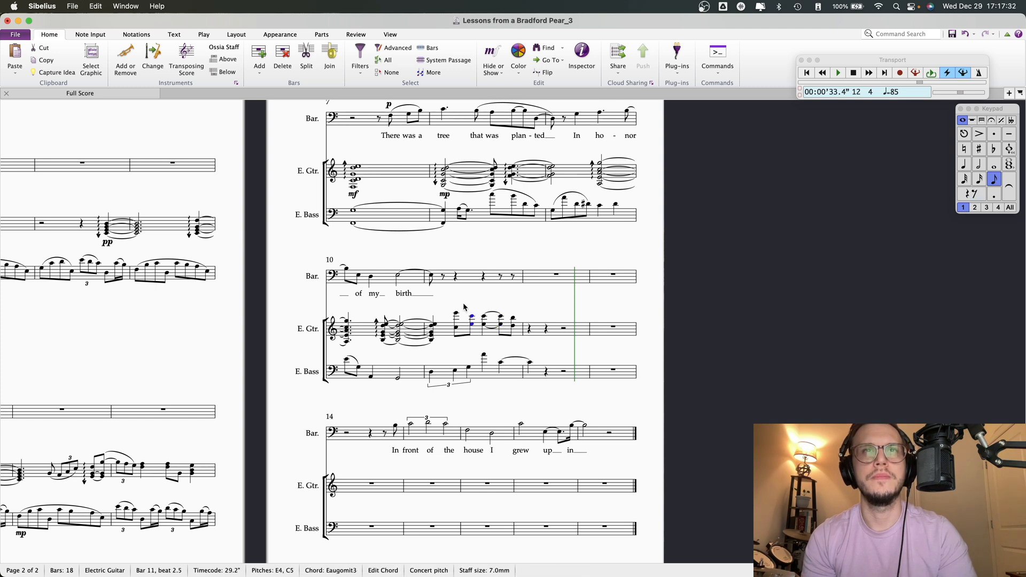
key(Return)
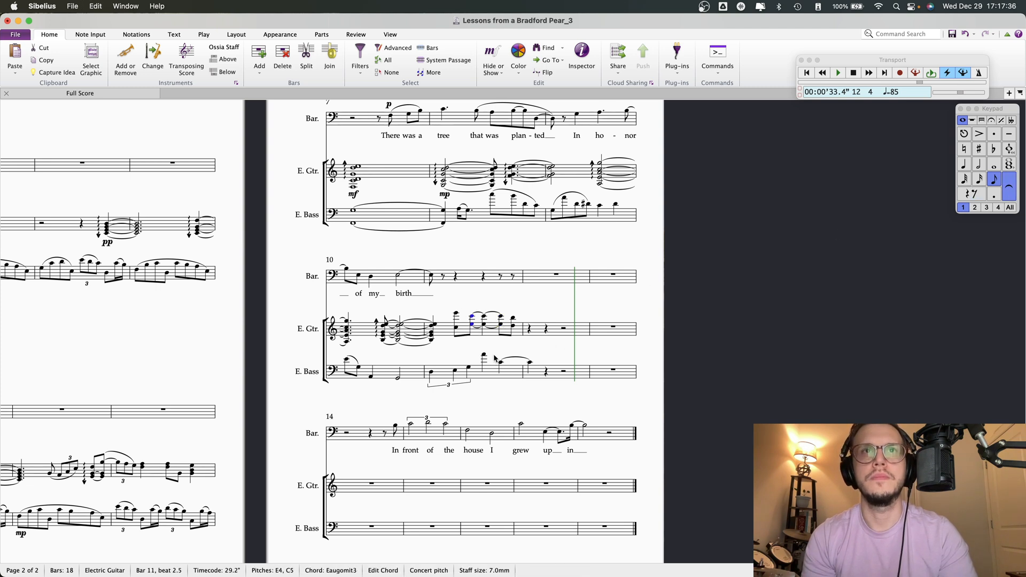
Shorten the electric guitar's beat 3 chord in bar 11 to an eighth note and split beat 4 into sixteenth-note chords, lowering the second to D4 and B4
click(486, 327)
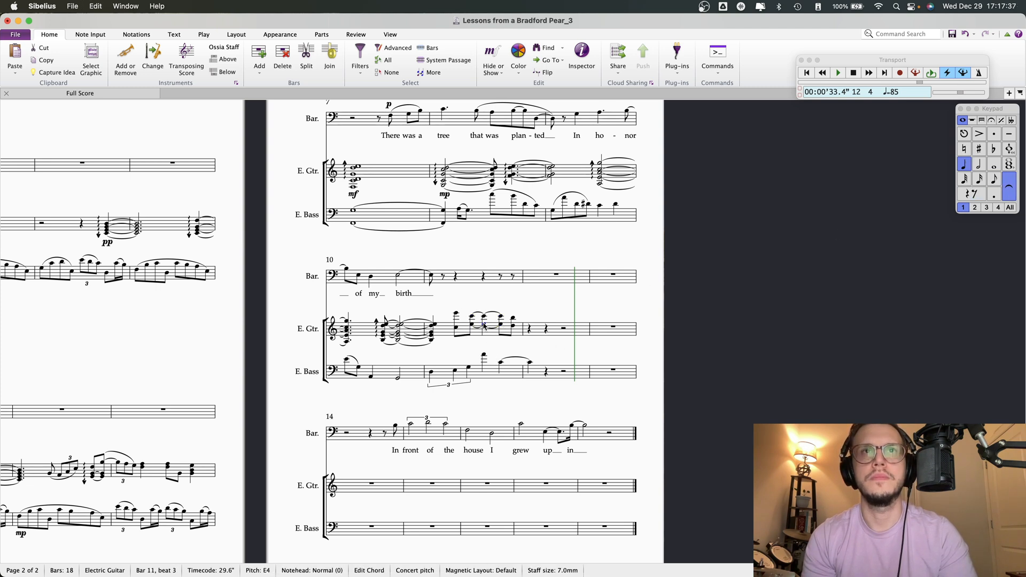
click(993, 181)
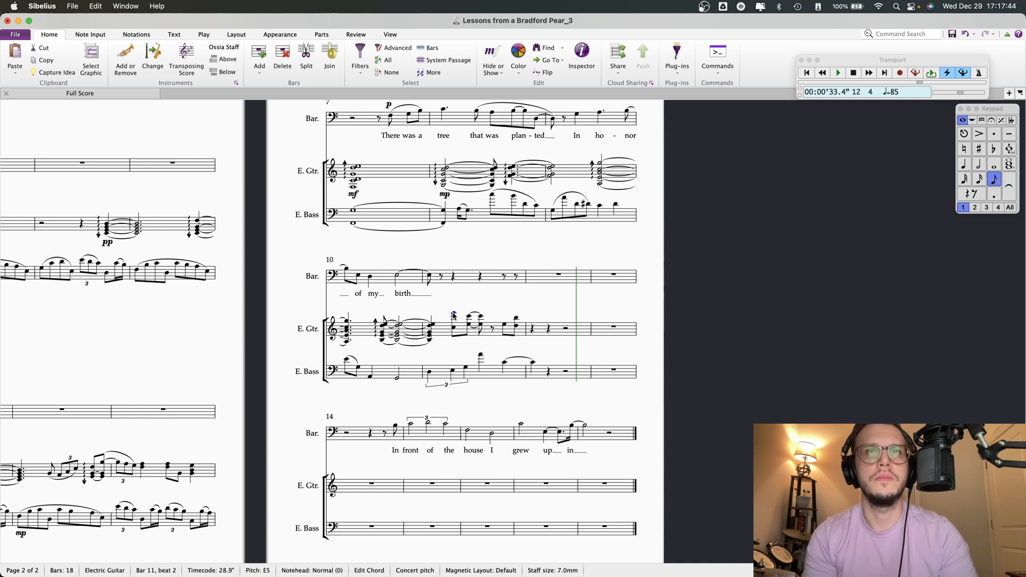
key(6)
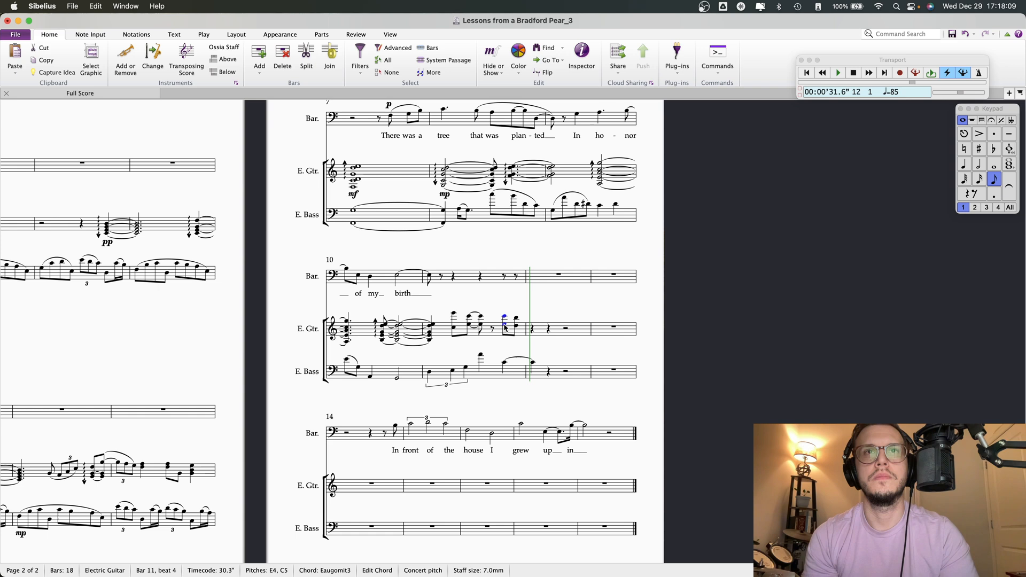
click(980, 180)
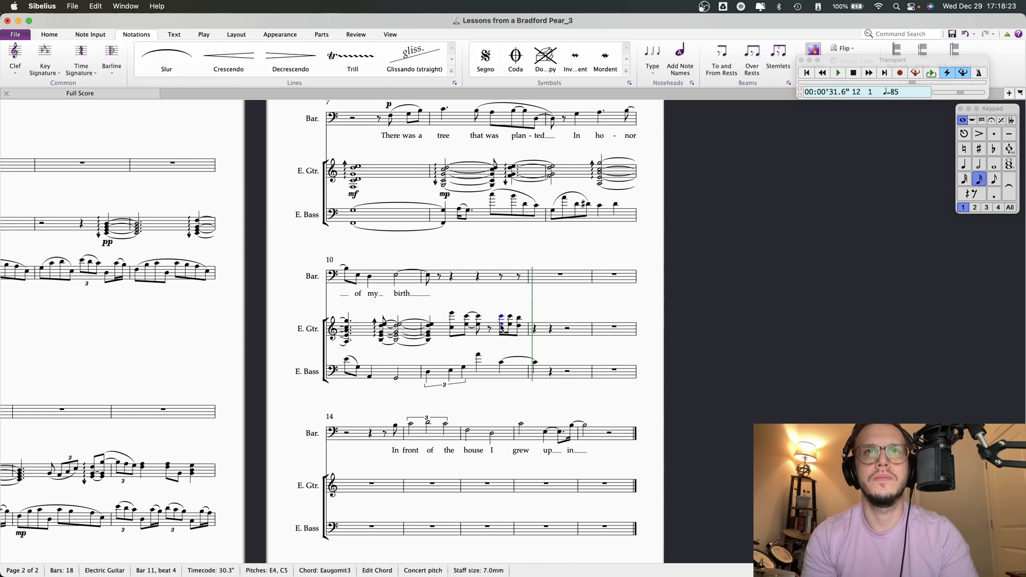
key(alt+Up)
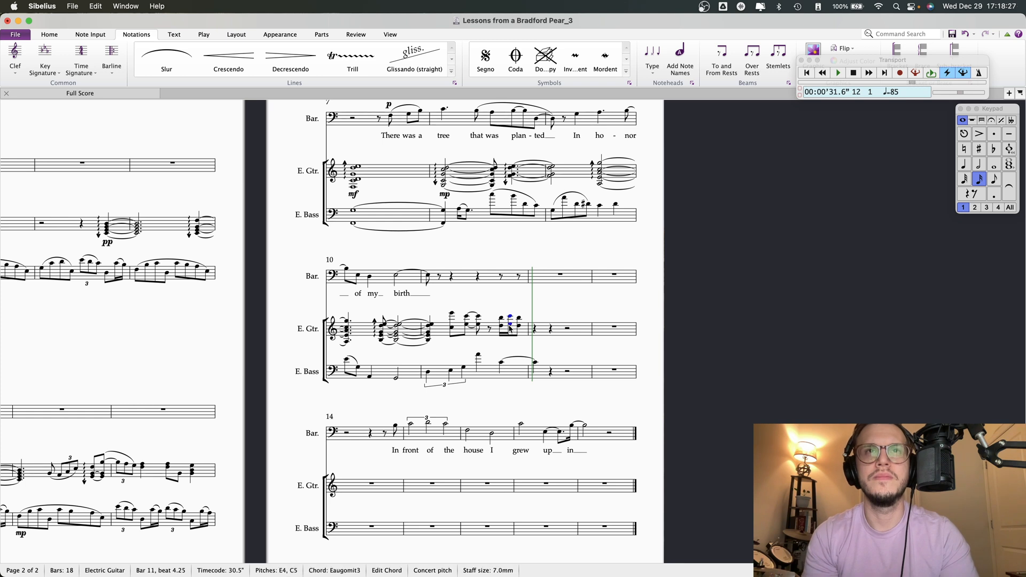
key(Down)
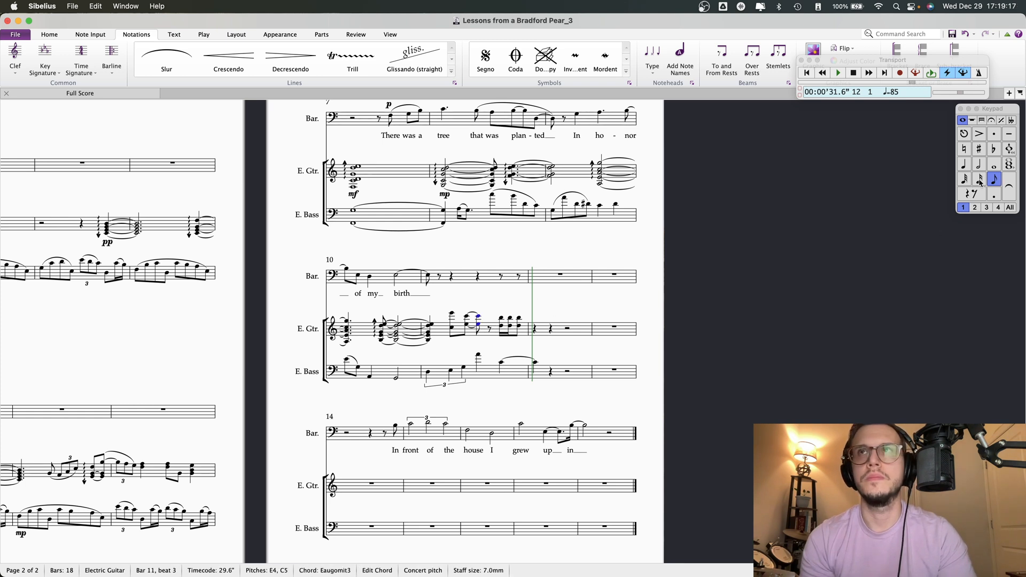
Lengthen the electric guitar's beat 3 chord in bar 11 to a quarter note and the chord on beat 4.25 to a dotted eighth
click(967, 169)
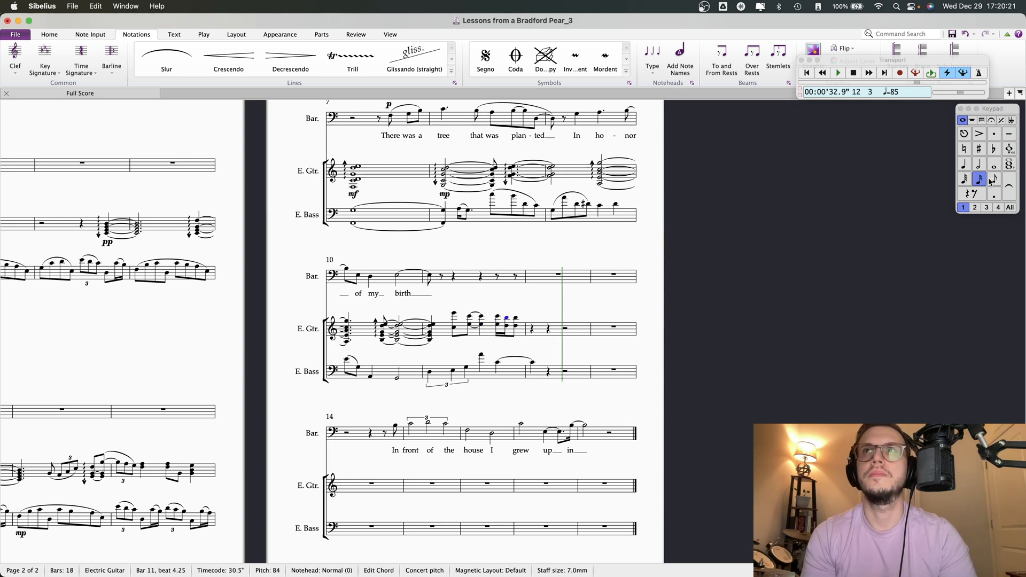
click(993, 181)
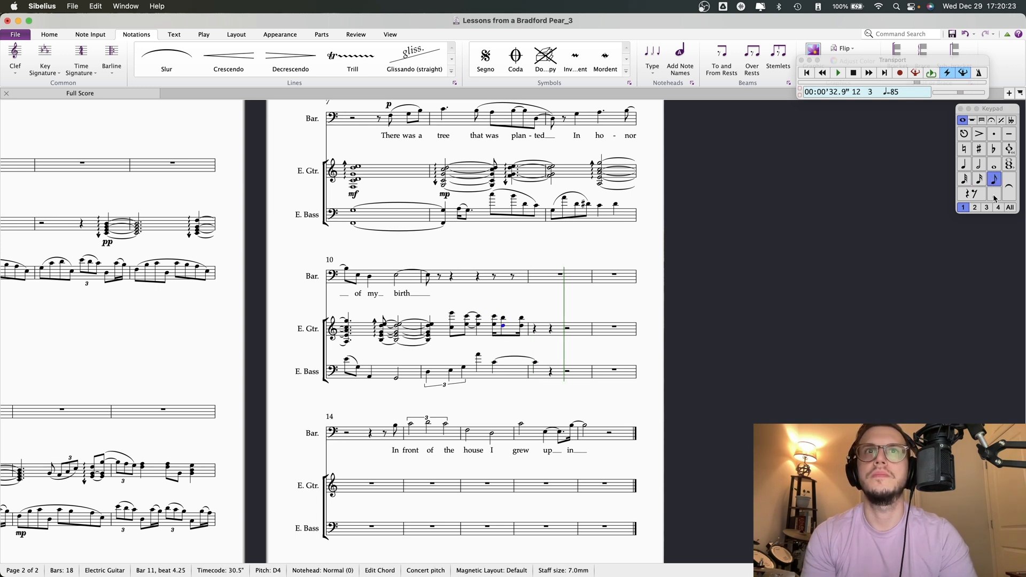
click(994, 195)
key(Escape)
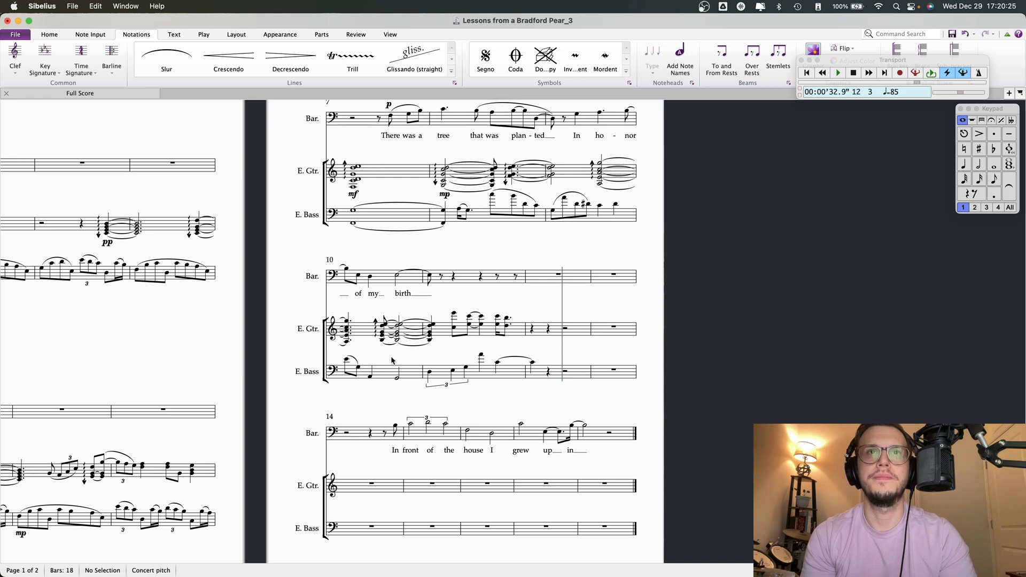
Play back the electric guitar's revised rhythm in bar 11
click(443, 332)
key(p)
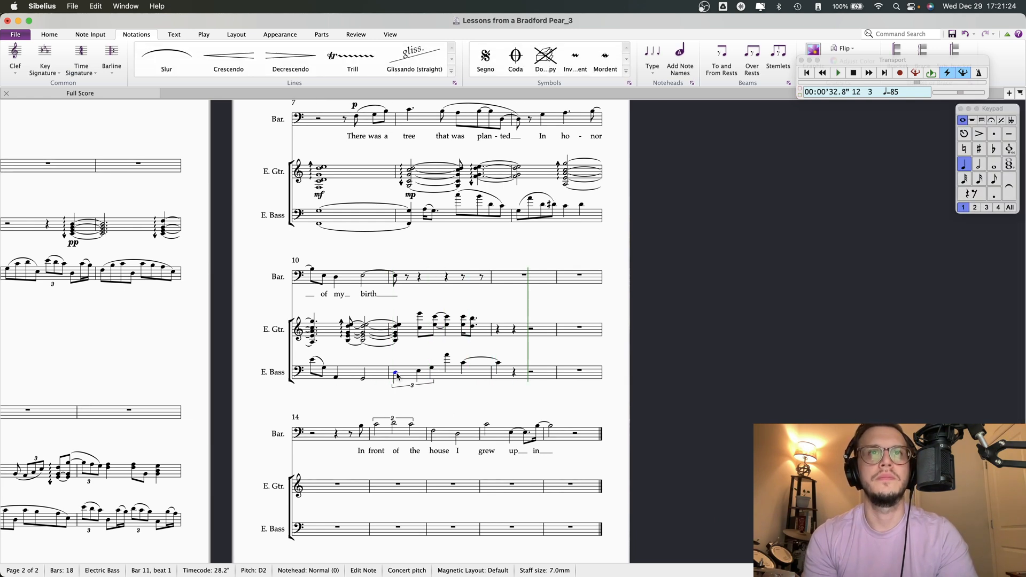
Add a tied A3 above the electric bass's C3 on beat 4 of bar 11 and beat 1 of bar 12
key(Right)
key(Right)
key(Right)
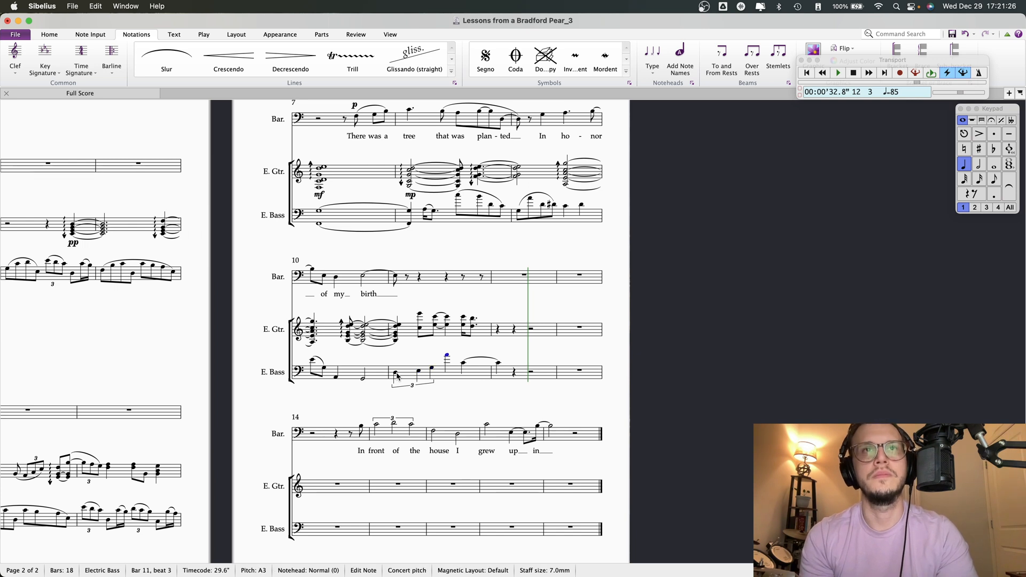
click(464, 357)
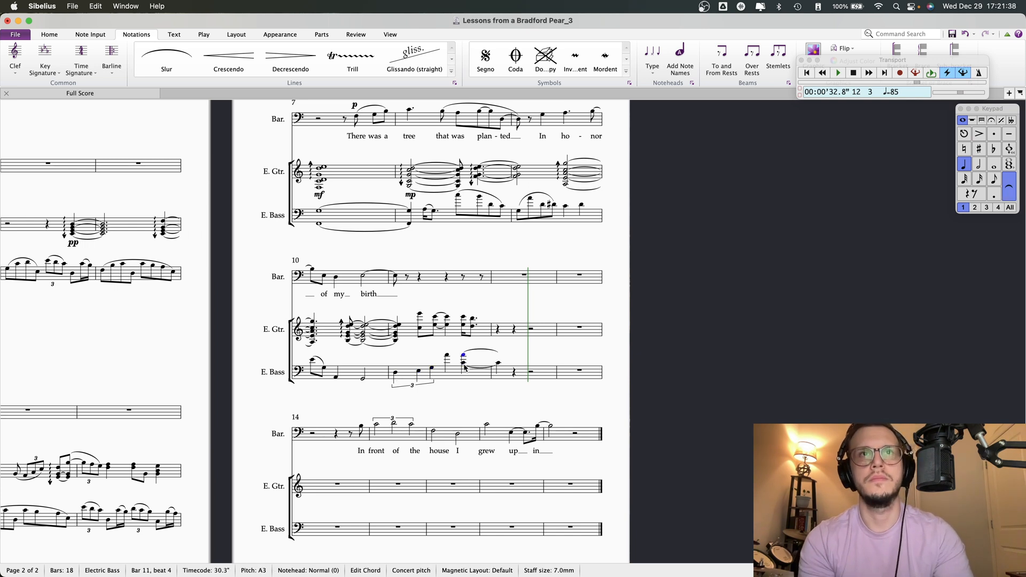
key(Right)
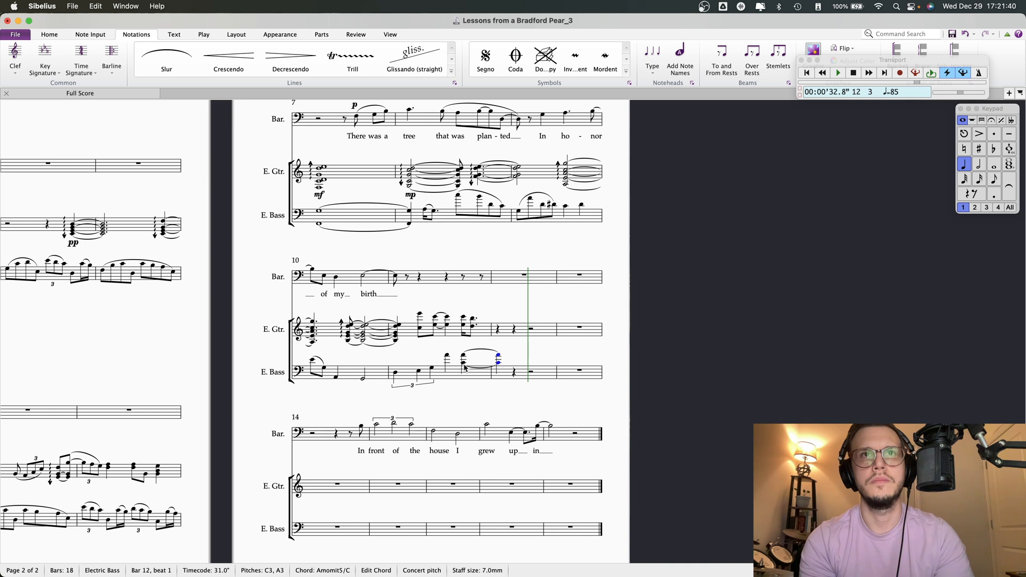
Delete all of the electric guitar's chords from beat 2 to the end of bar 11
click(465, 329)
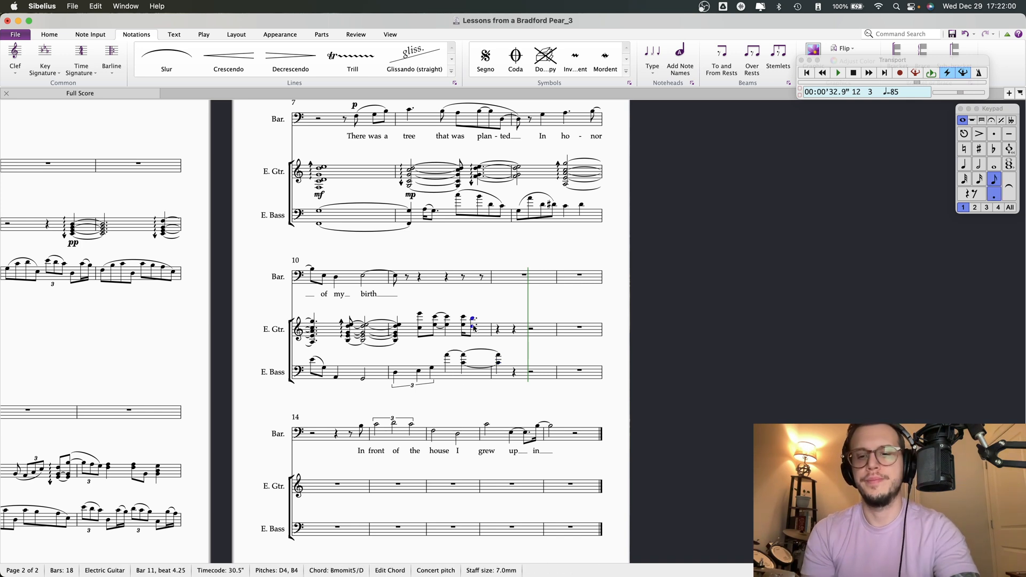
click(464, 330)
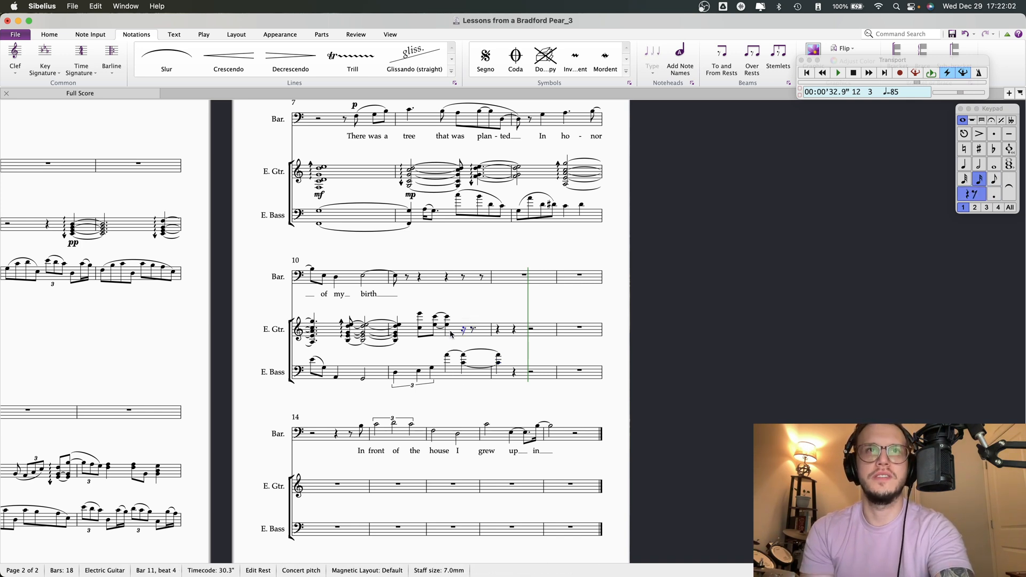
click(449, 334)
key(Escape)
double_click(447, 318)
key(Delete)
double_click(436, 318)
key(Delete)
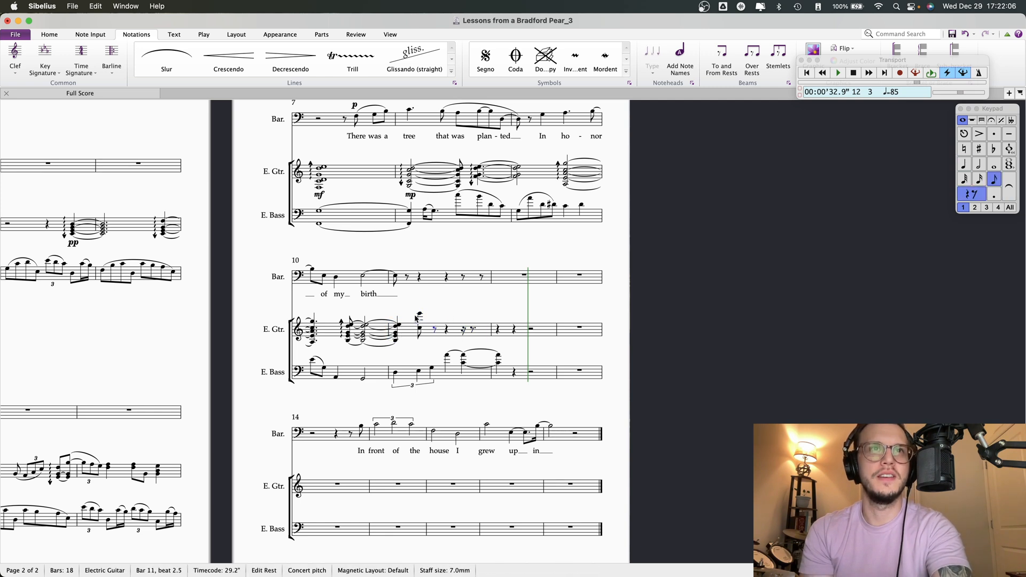
double_click(420, 316)
key(Delete)
key(Escape)
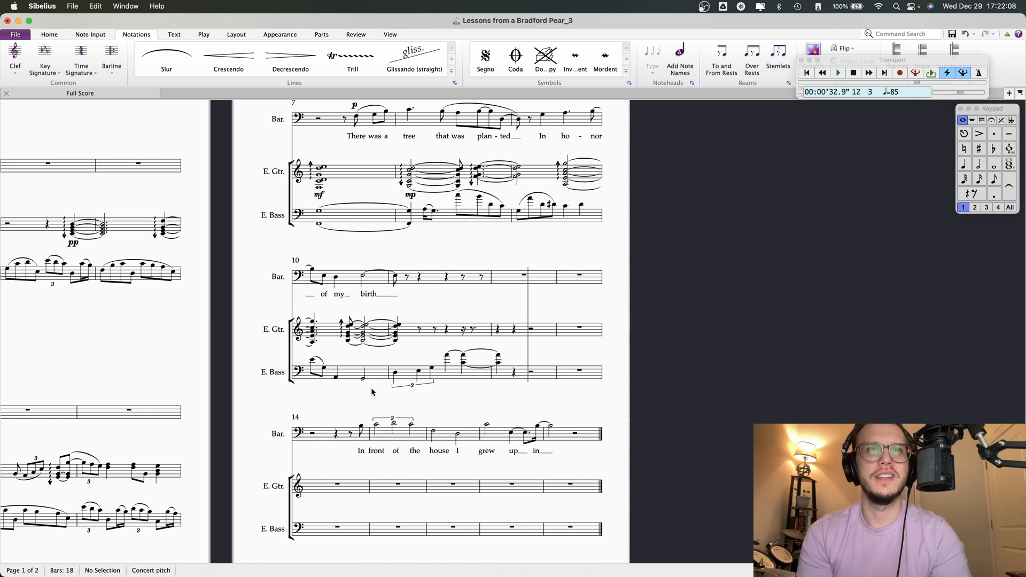
Step through the electric bass's notes in bar 11 to hear the line
click(395, 373)
key(Right)
key(Right)
key(Right)
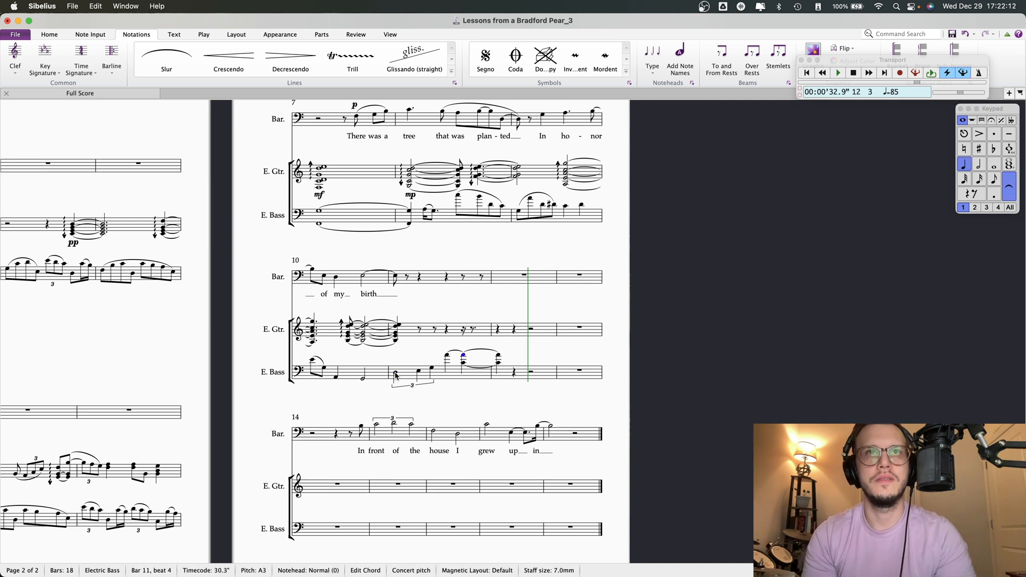
Lengthen the electric guitar's chord on beat 1 of bar 11 to a half note
click(395, 341)
click(979, 164)
key(Escape)
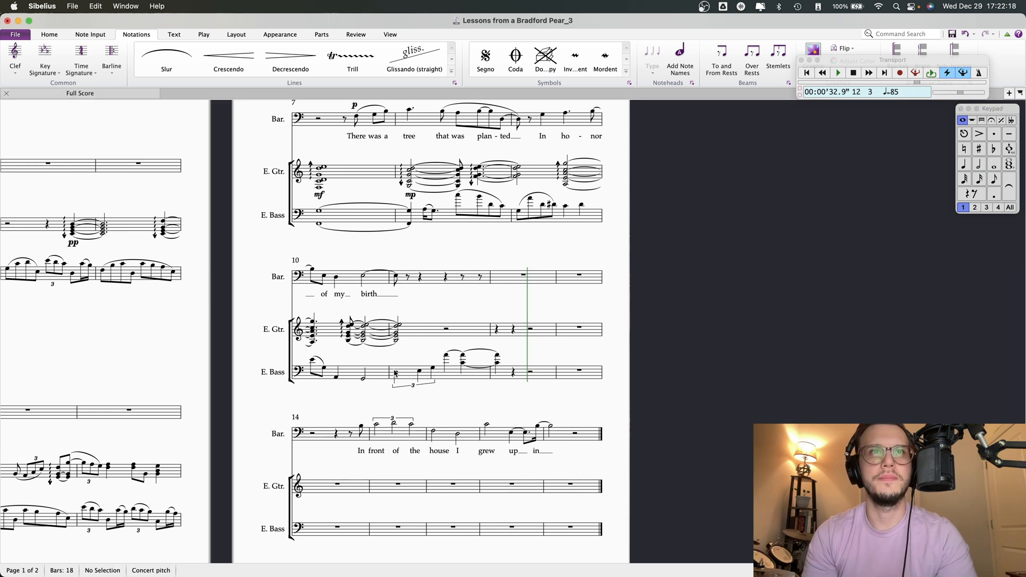
Play back the score from beat 3 of bar 10 to hear the bass line with the simplified guitar part
click(363, 381)
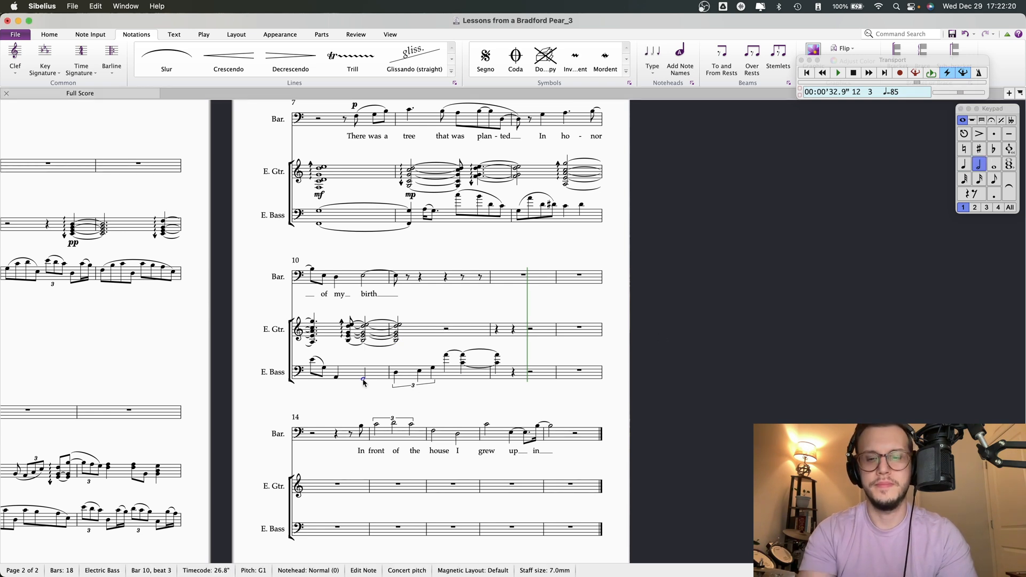
key(space)
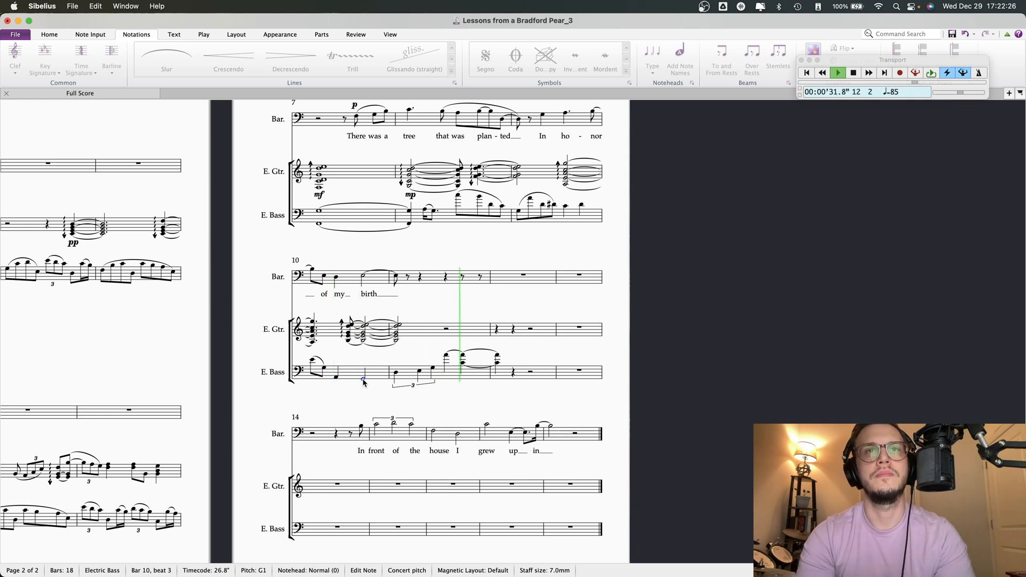
key(space)
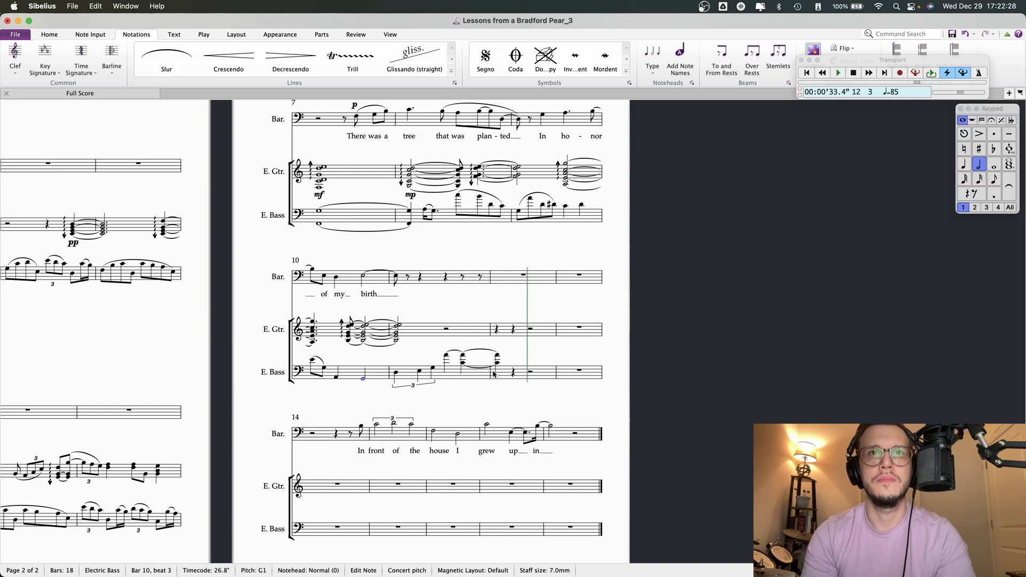
Rewrite the start of electric bass bar 12 as an eighth-note C3–A3 chord followed by a B2–G3 eighth tied to a quarter
click(497, 362)
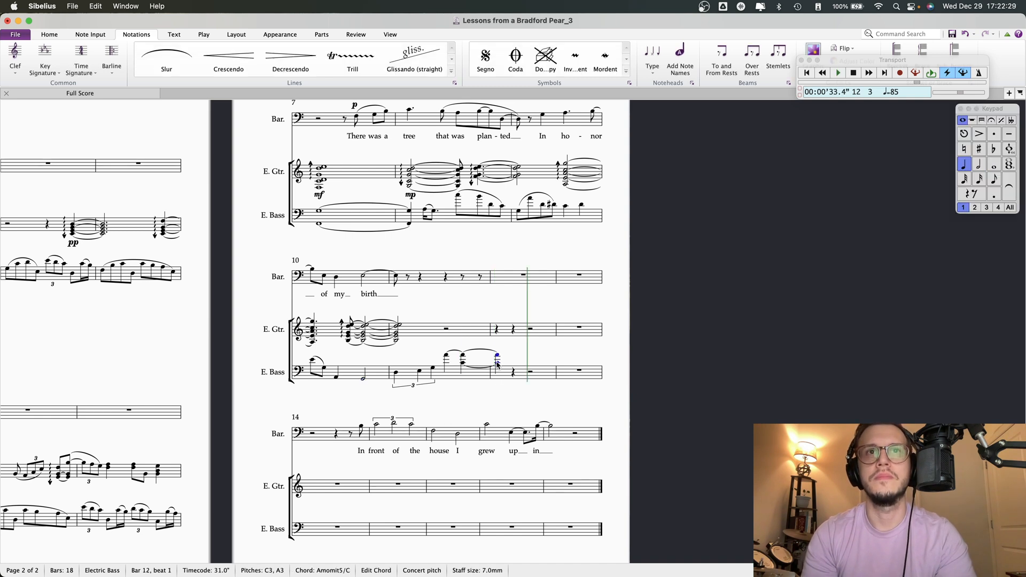
click(993, 185)
double_click(493, 364)
key(r)
key(Down)
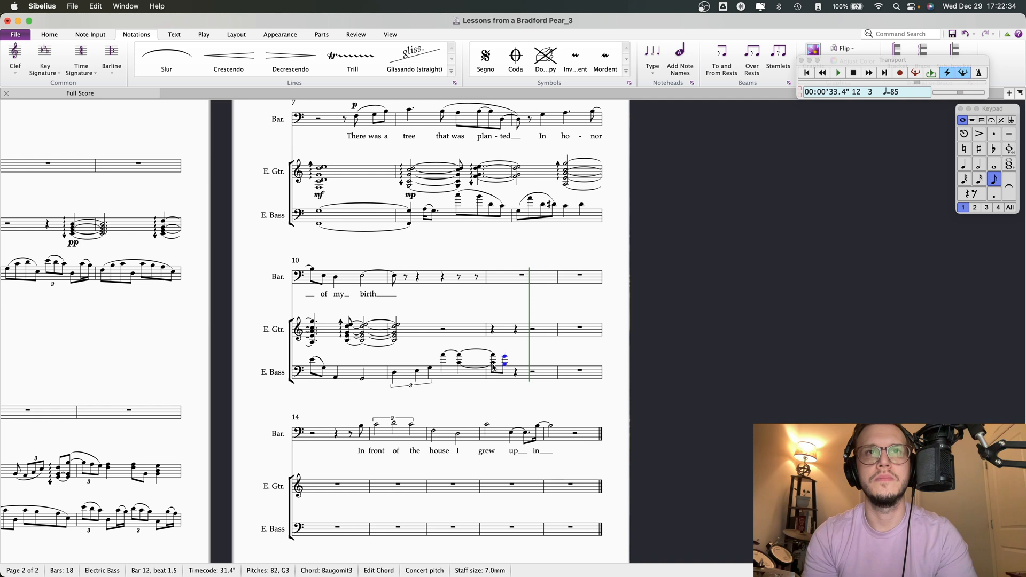
key(r)
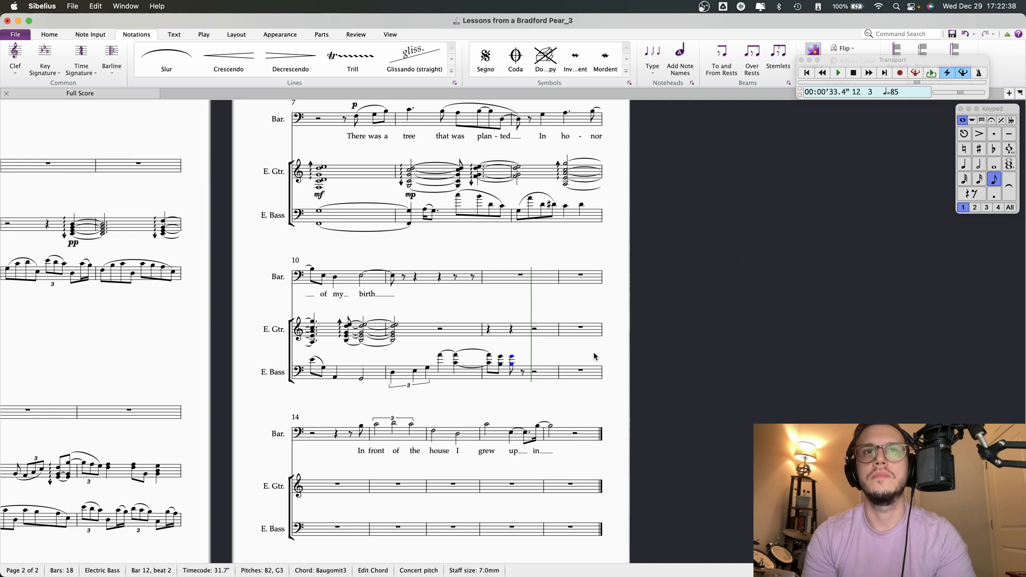
click(967, 168)
key(Left)
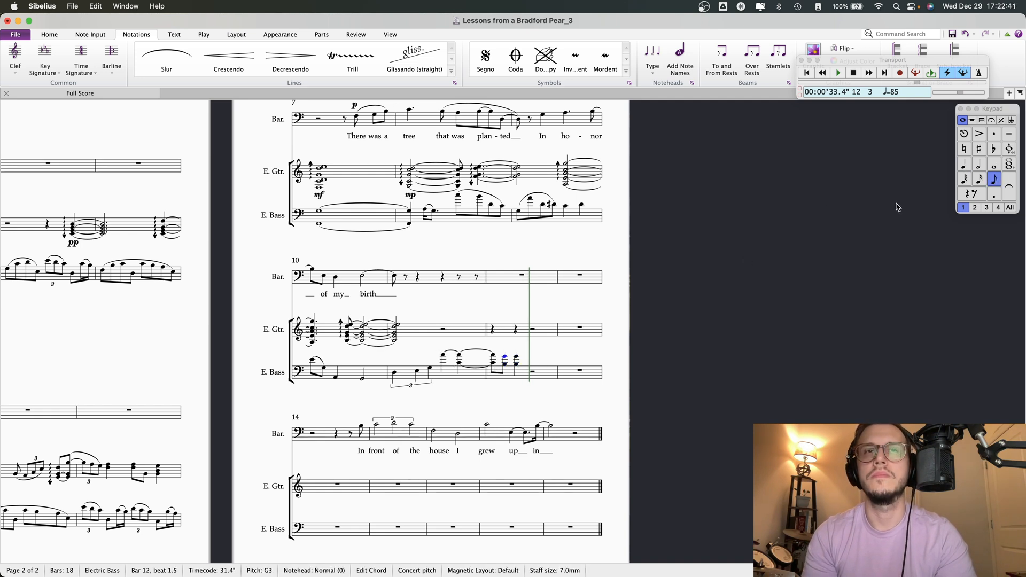
click(507, 368)
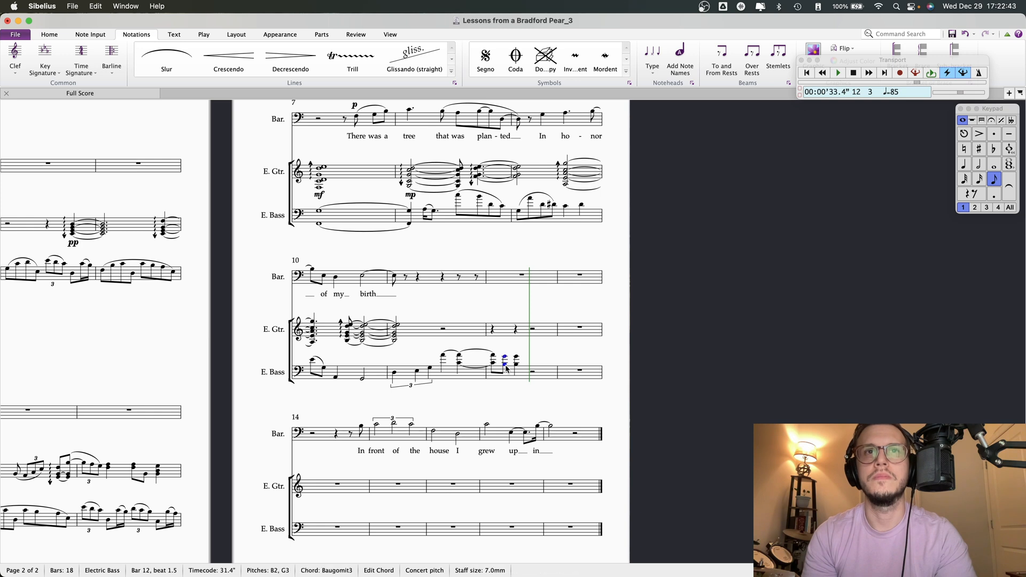
Replace the quarter-note triplet in electric bass bar 11 with an empty eighth-note triplet on beat 1
click(395, 373)
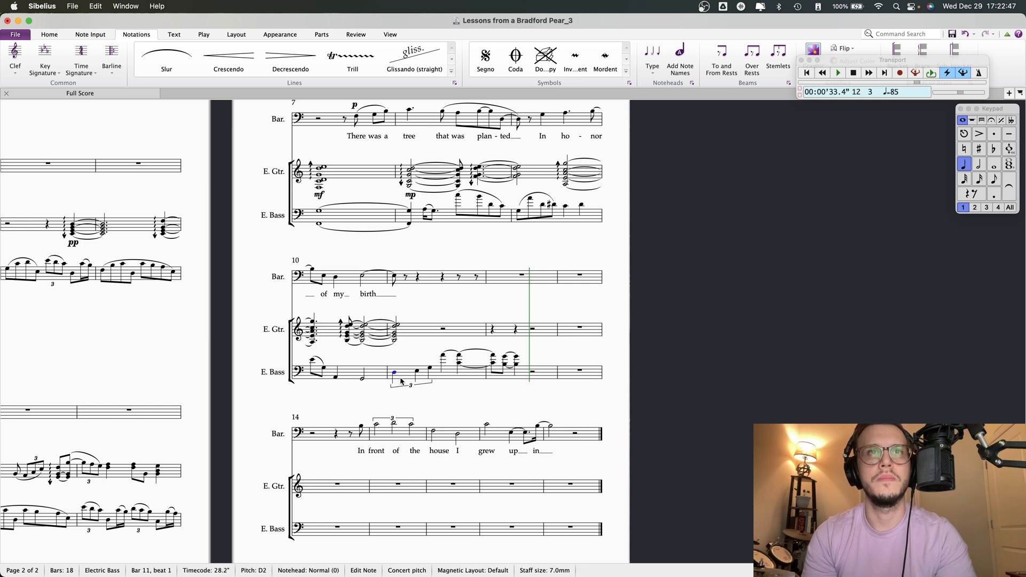
click(411, 386)
key(Delete)
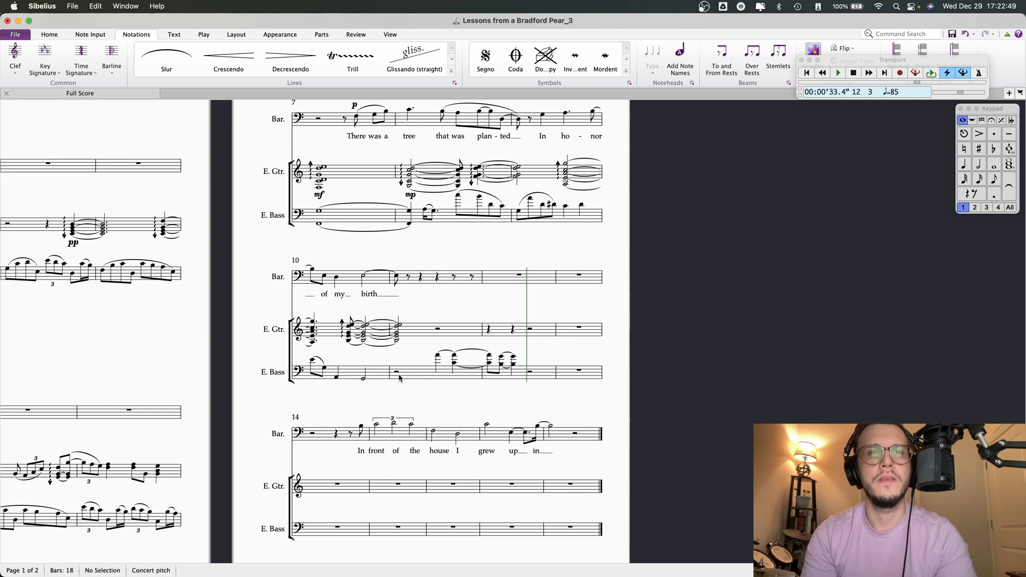
click(396, 374)
click(964, 166)
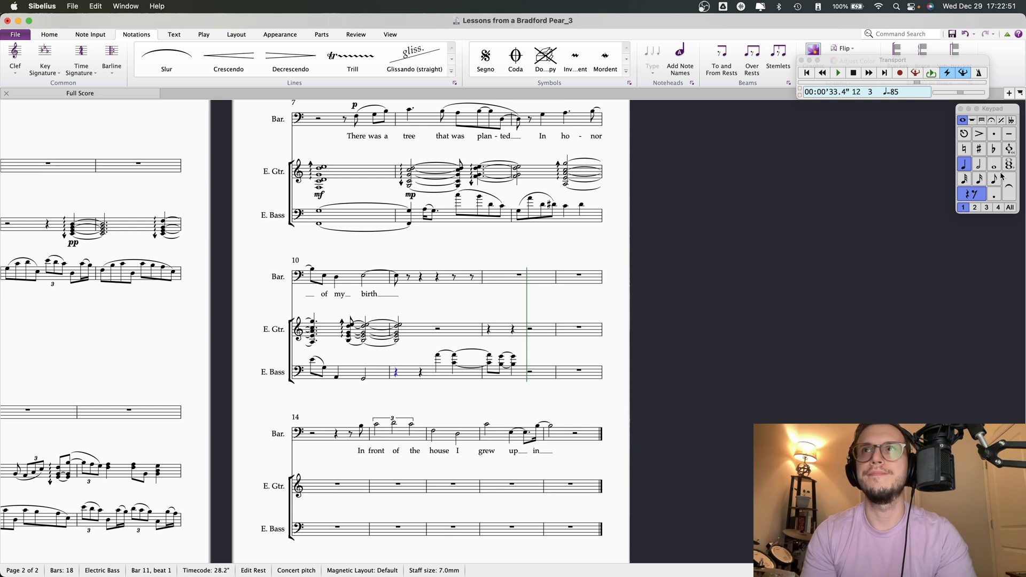
click(993, 180)
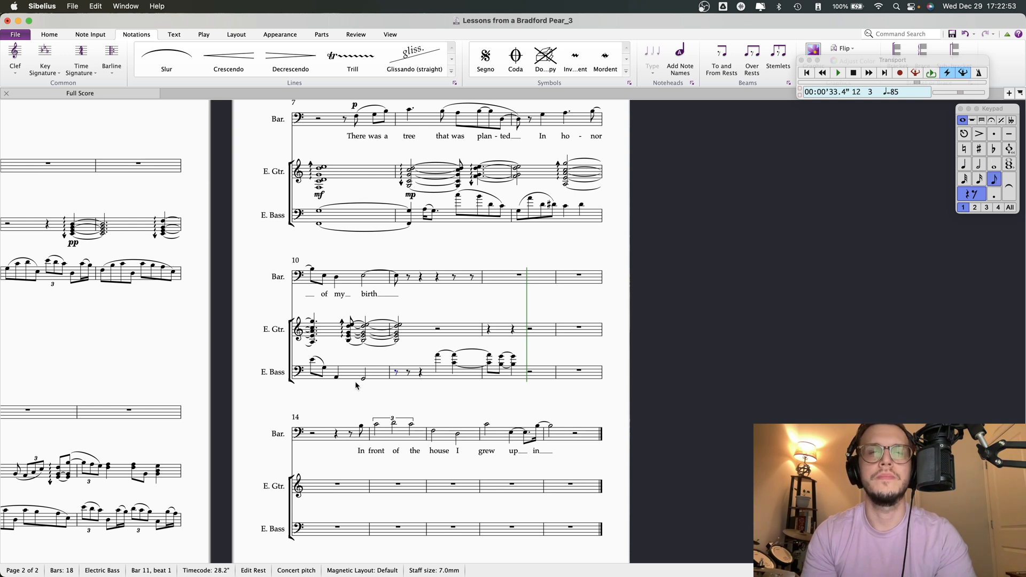
key(super+3)
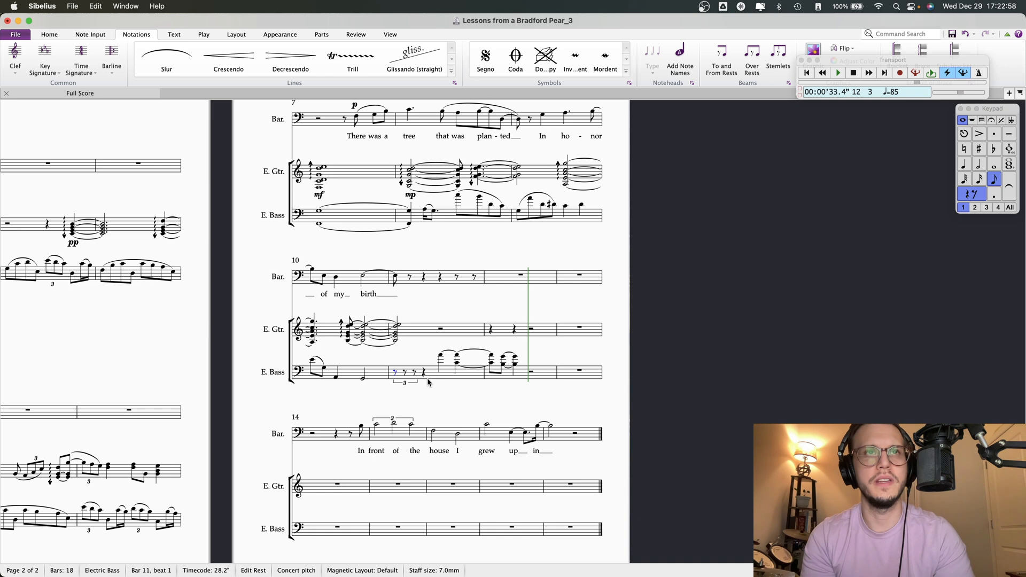
Fill the bar 11 bass triplet with the notes E2, F2 and G2
key(c)
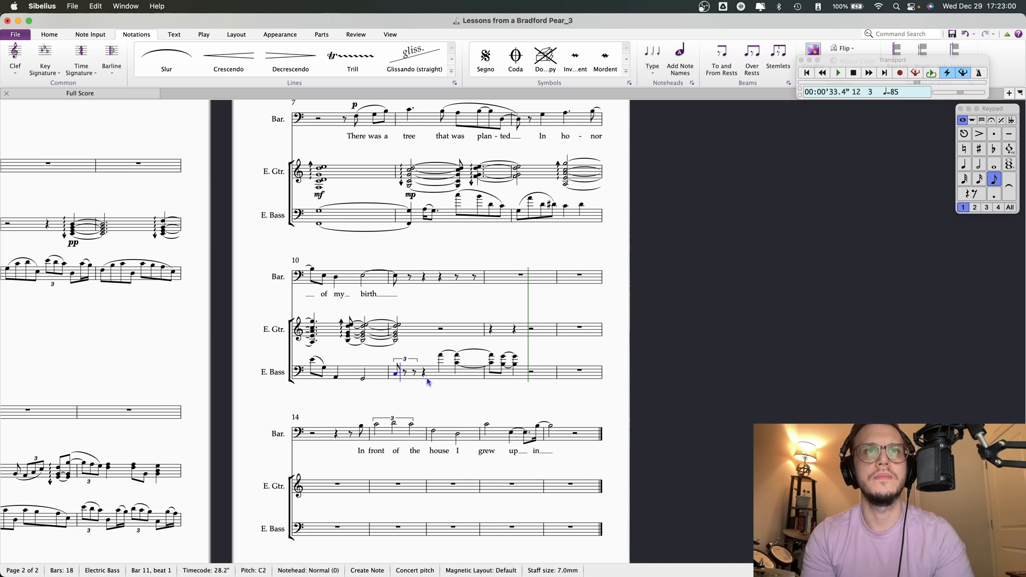
key(c)
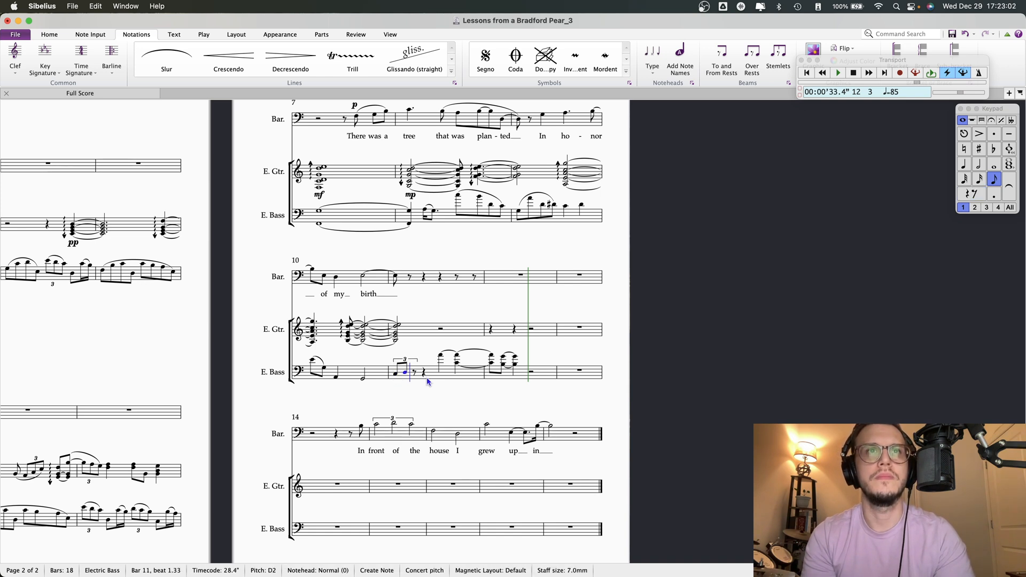
key(Left)
key(Right)
key(Right)
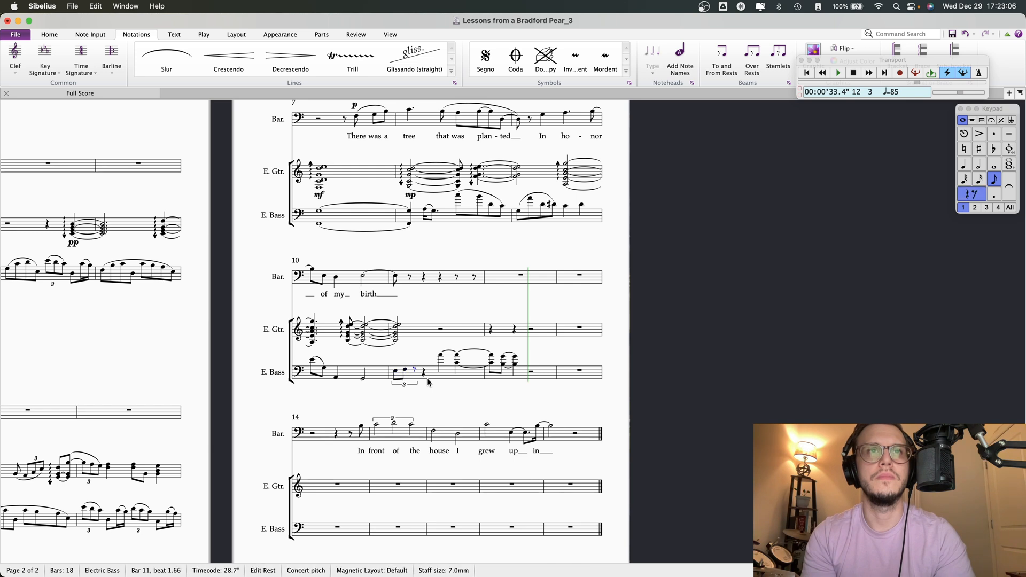
key(g)
key(Right)
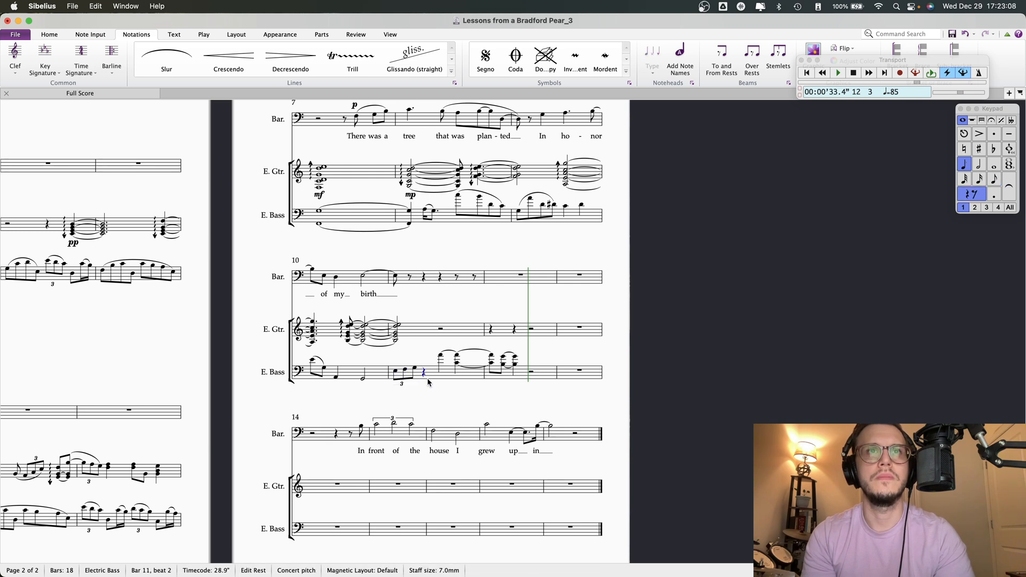
Move the bass passage running from bar 11 beat 3 into bar 12 one beat earlier, starting on beat 2
key(Right)
shift+click(517, 365)
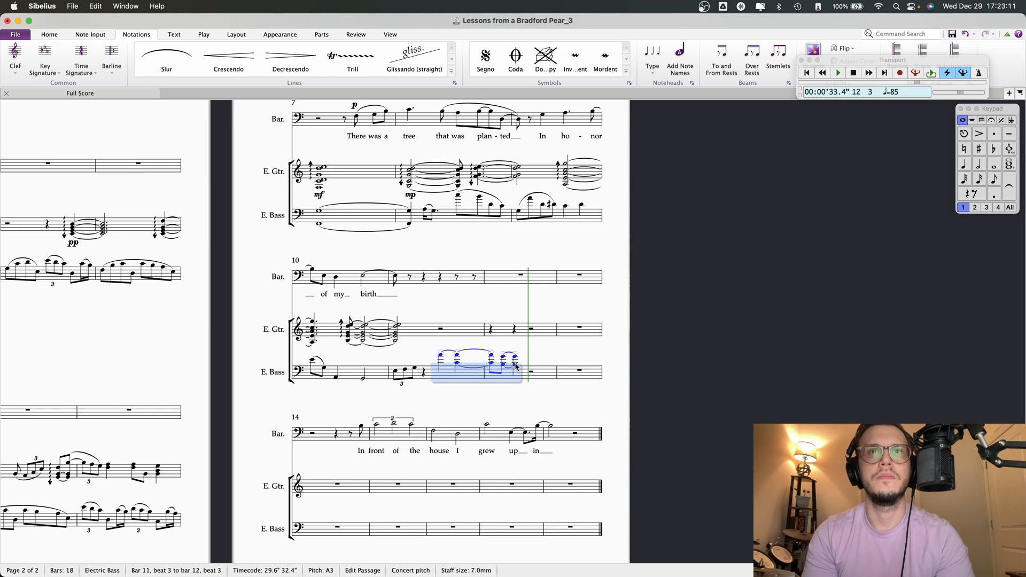
key(Delete)
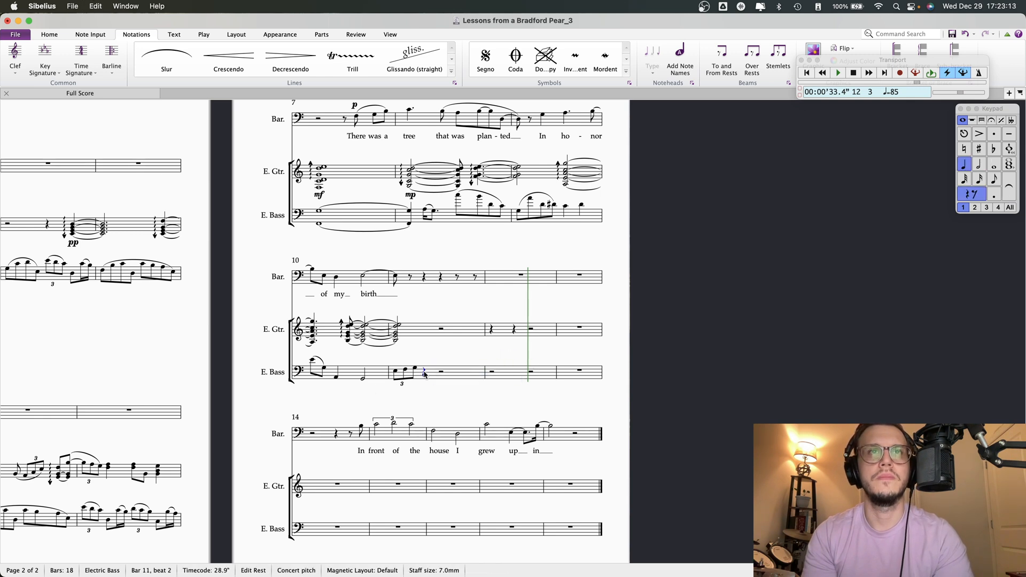
key(ctrl+z)
key(Escape)
Play back the electric bass line from bar 11 into bar 12 to check it
click(397, 372)
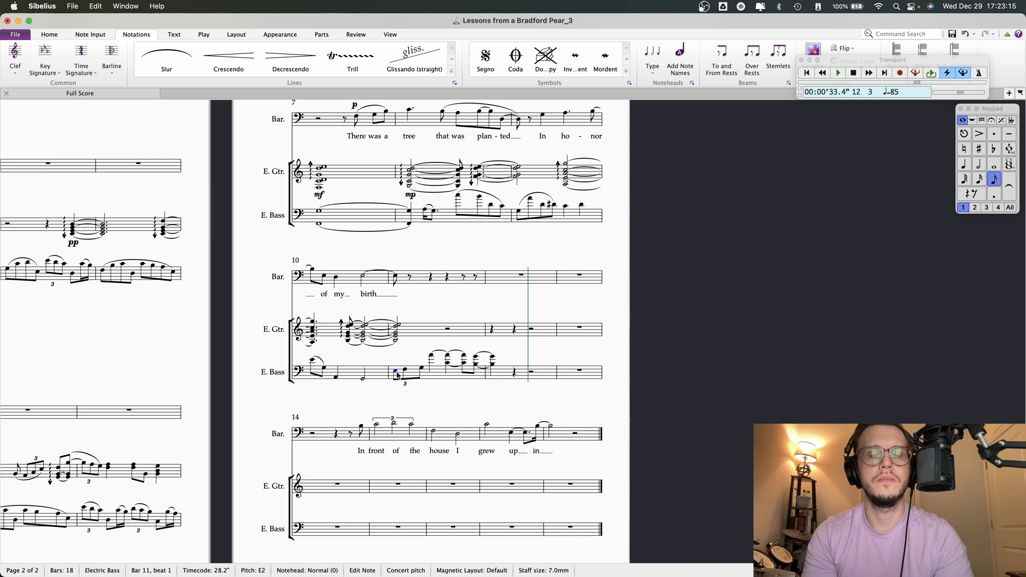
click(453, 377)
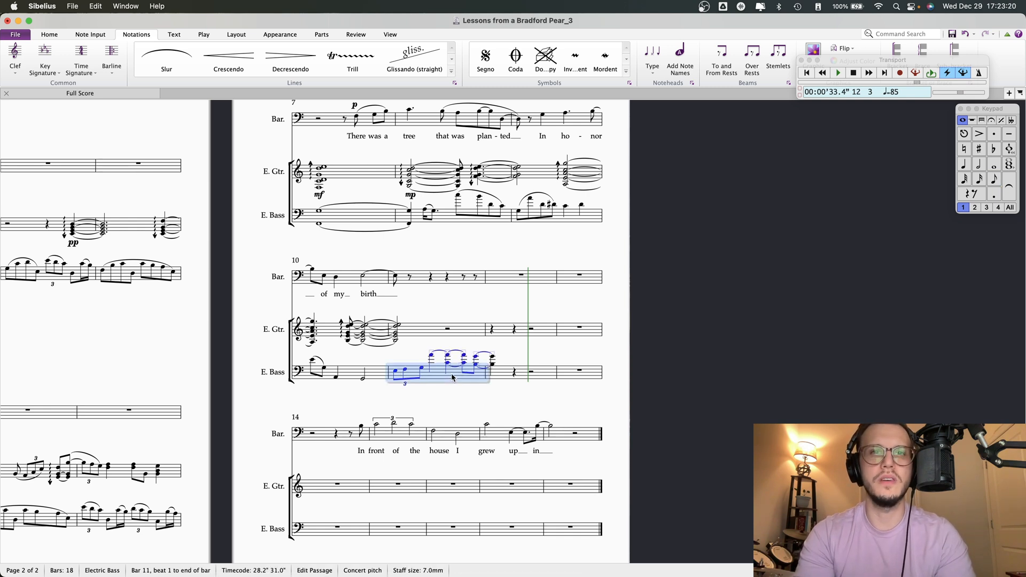
key(space)
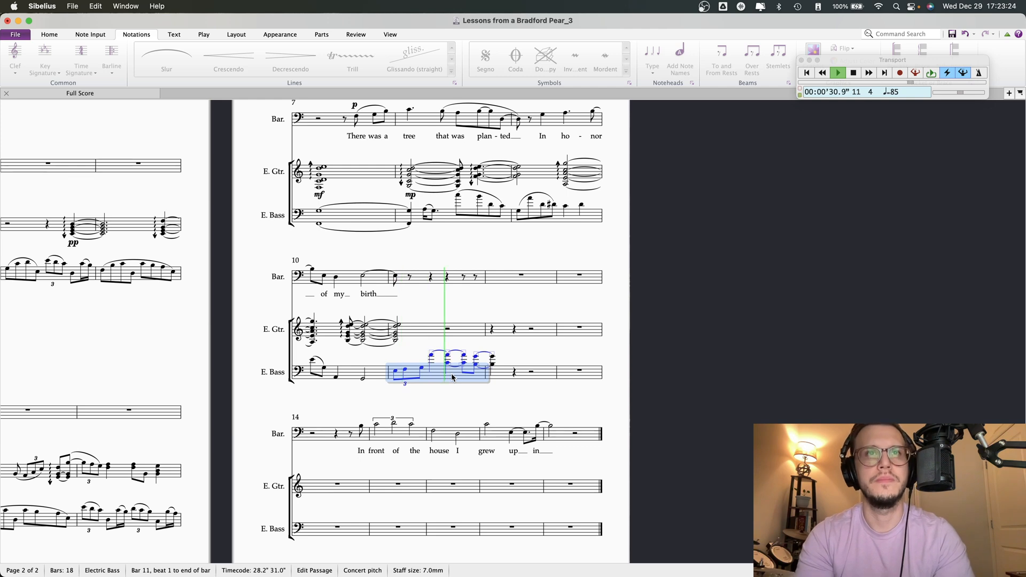
key(space)
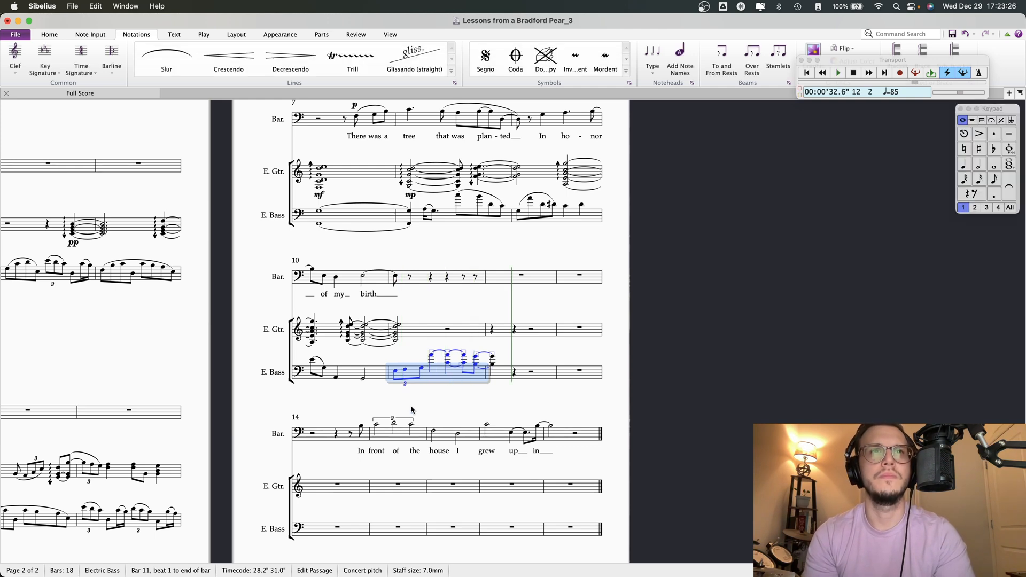
click(418, 407)
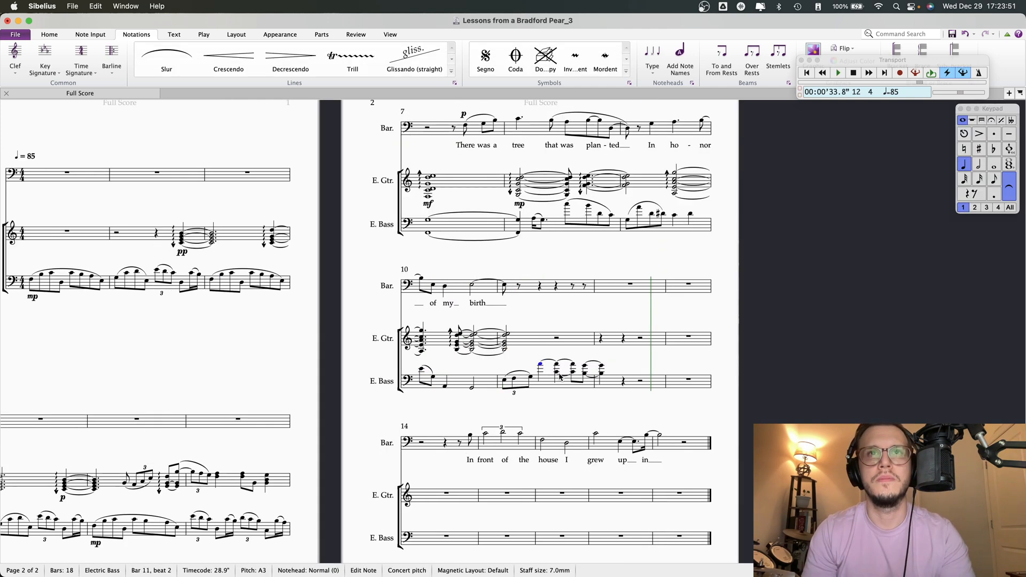
Remove the tie after the bass chord on bar 11 beat 3 and make the beat 4 chord a quarter-note B2–G3
click(556, 372)
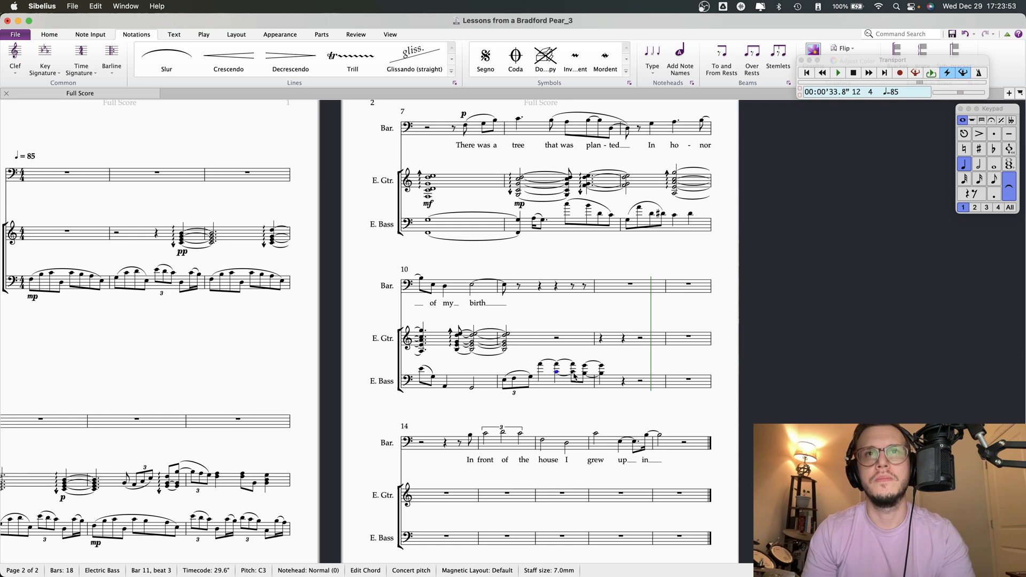
click(574, 372)
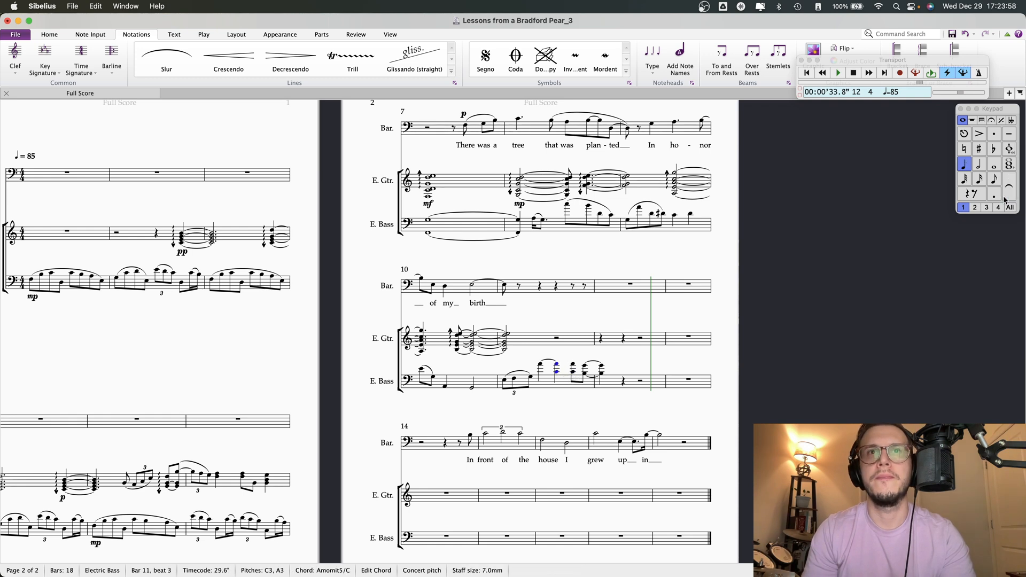
click(574, 373)
double_click(574, 373)
key(Down)
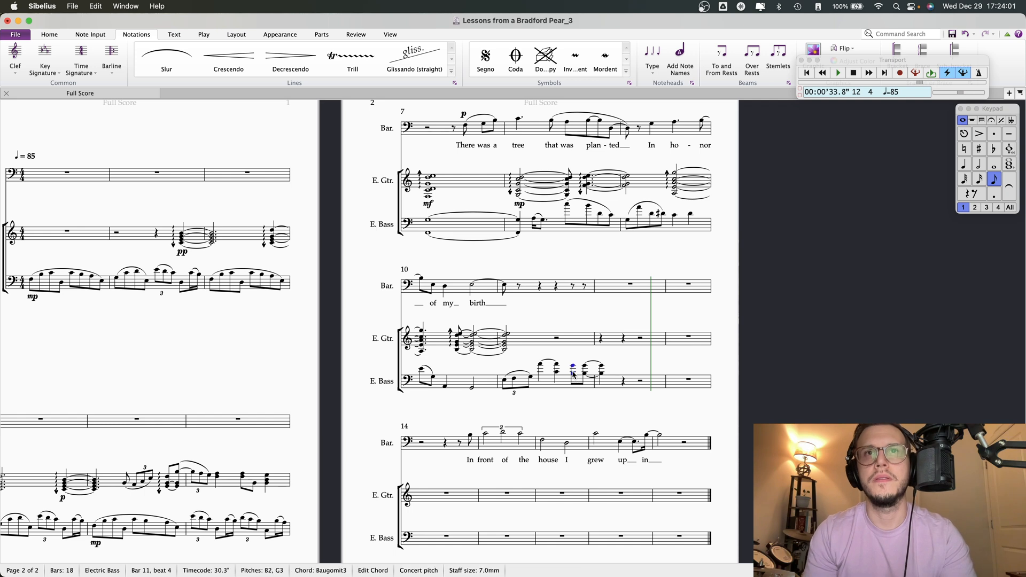
click(966, 168)
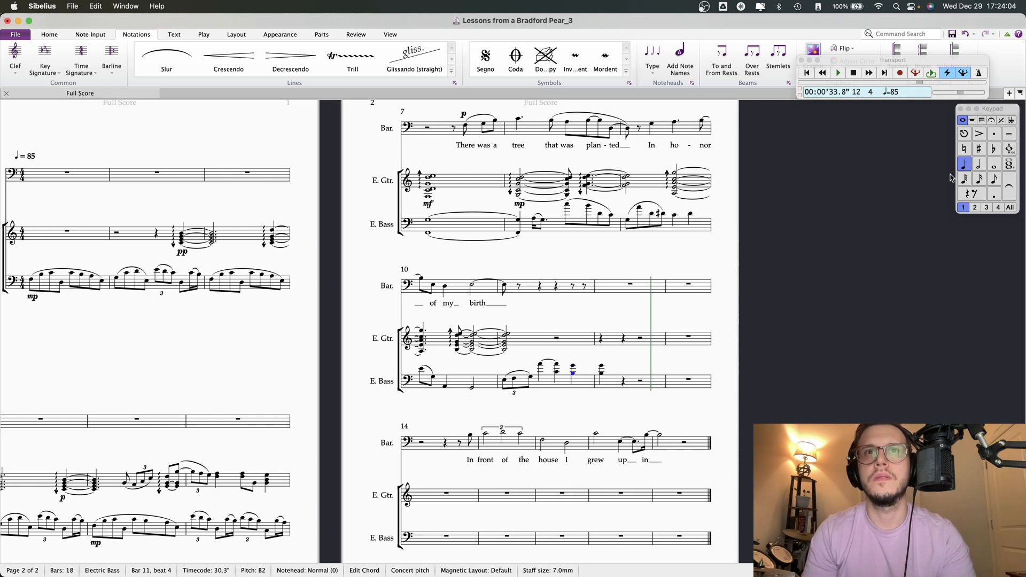
Delete the bass chord on beat 1 of bar 12 and audition the notes of bar 11 up to beat 3
double_click(600, 373)
key(Delete)
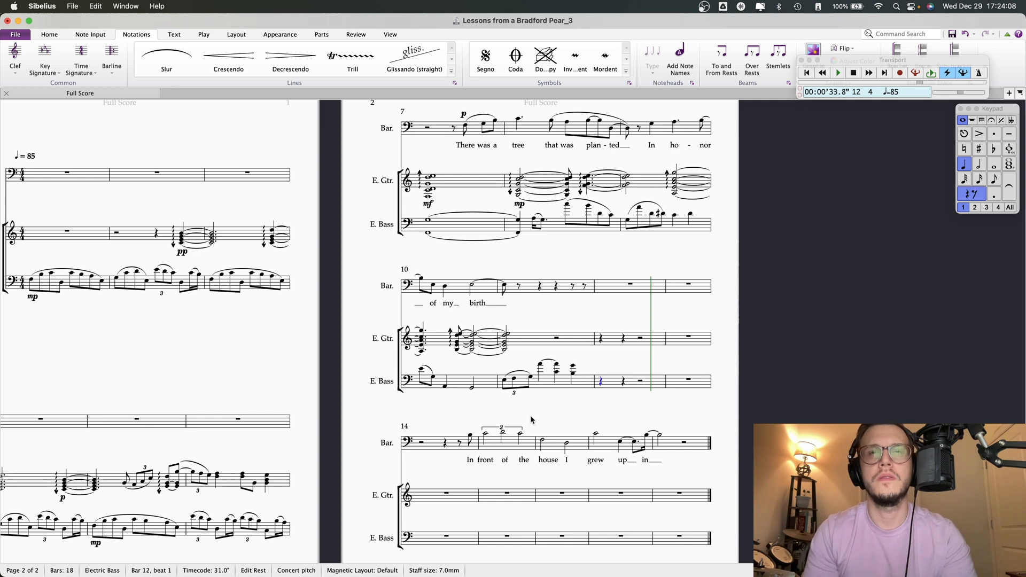
click(505, 381)
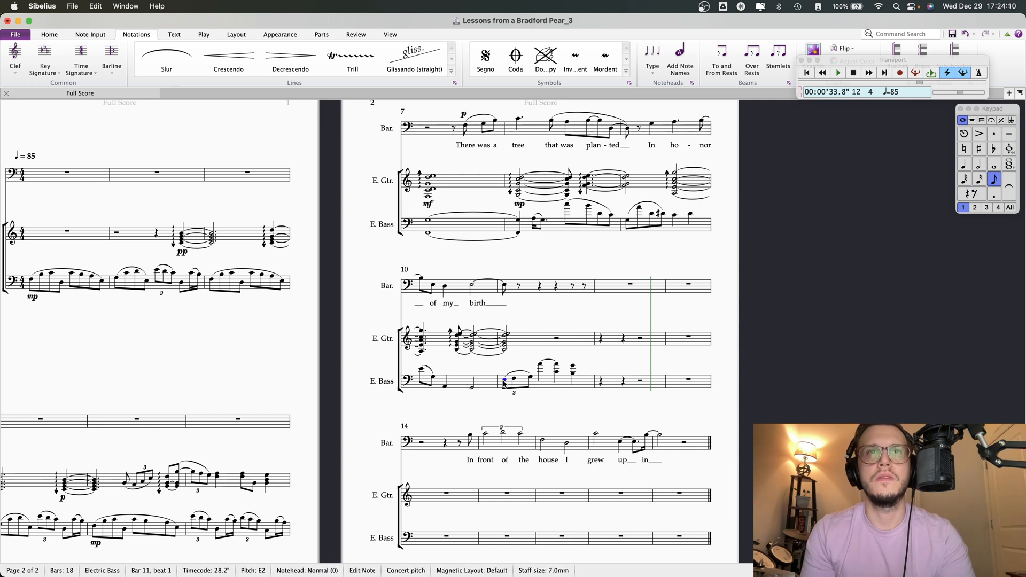
key(Right)
key(Right)
key(Right)
key(Right)
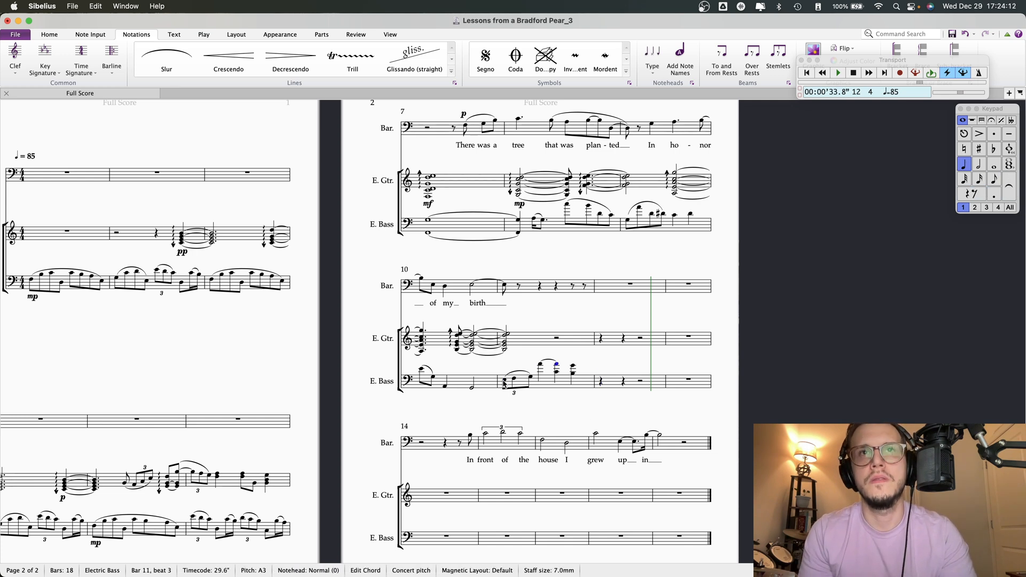
Repeat electric bass bar 11 into bar 12 and shift the copy down one diatonic step, starting on D2
click(556, 388)
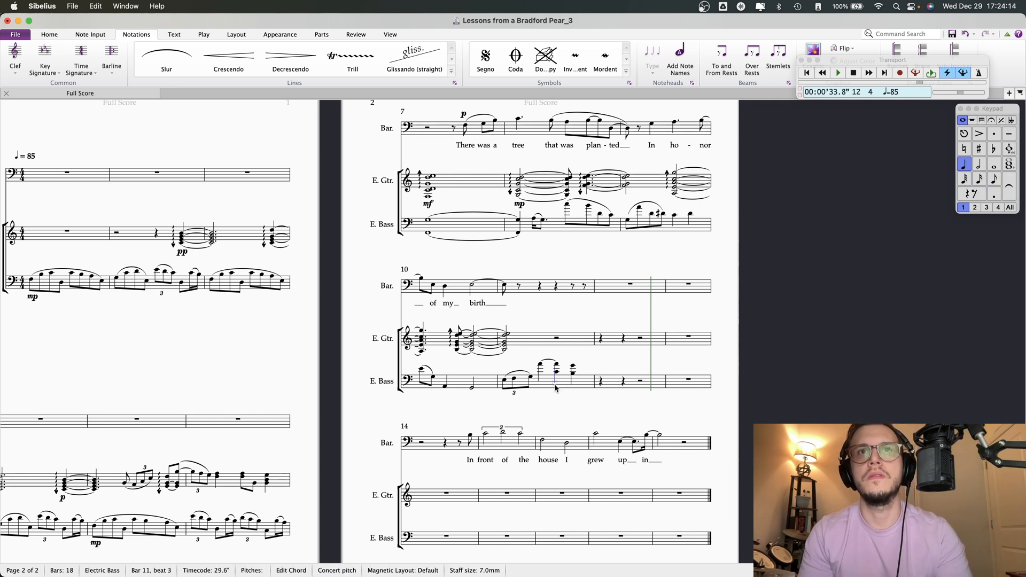
click(556, 388)
key(r)
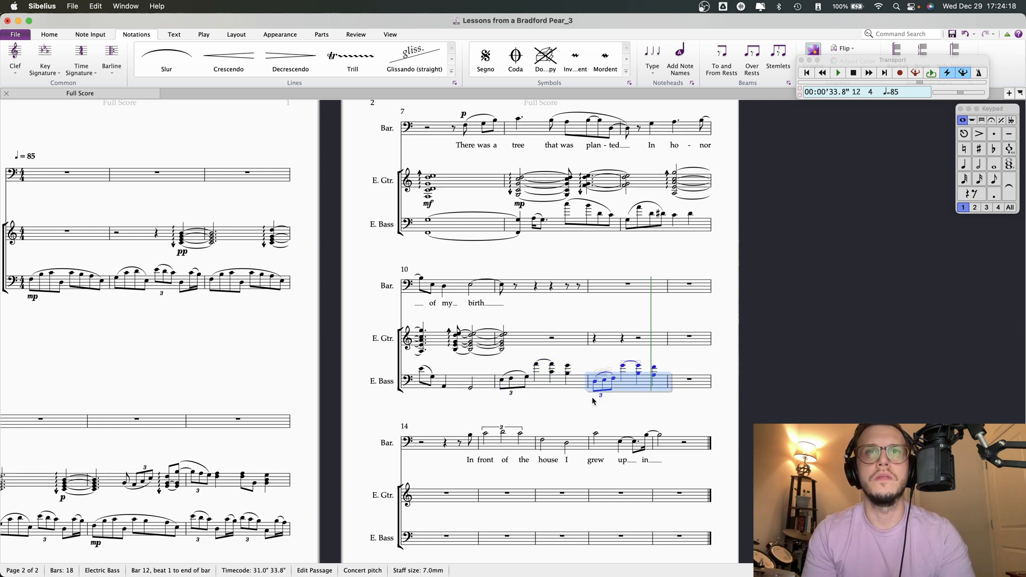
click(591, 397)
Step through the opening bass notes of bar 12 and play back the score from bar 11
click(596, 385)
key(Right)
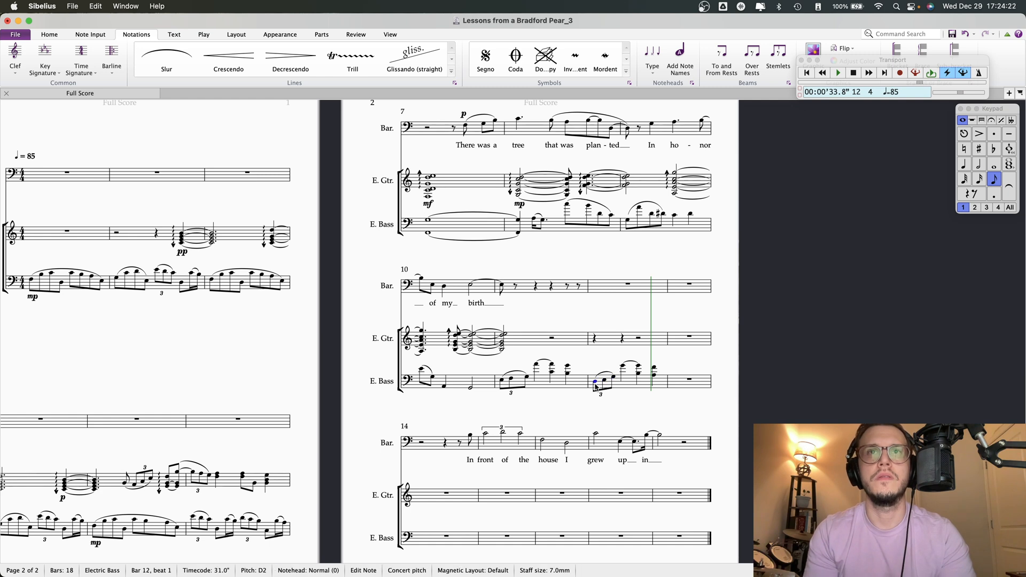
key(Right)
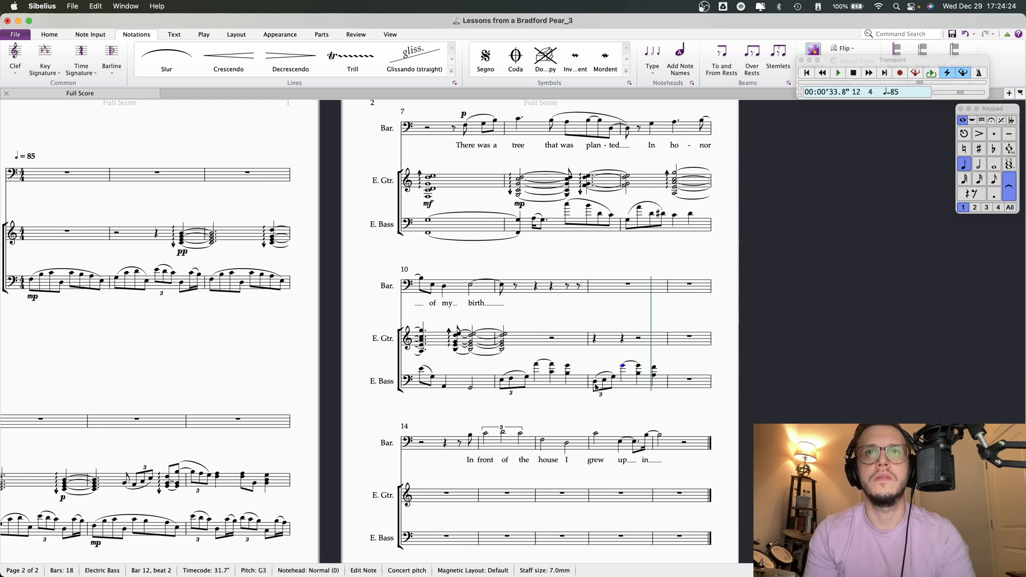
click(502, 381)
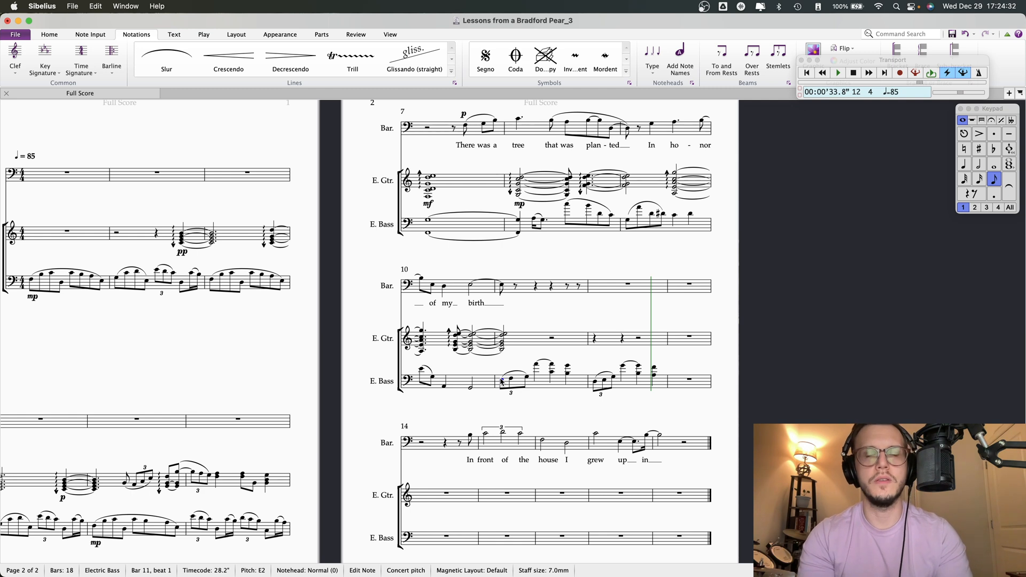
key(space)
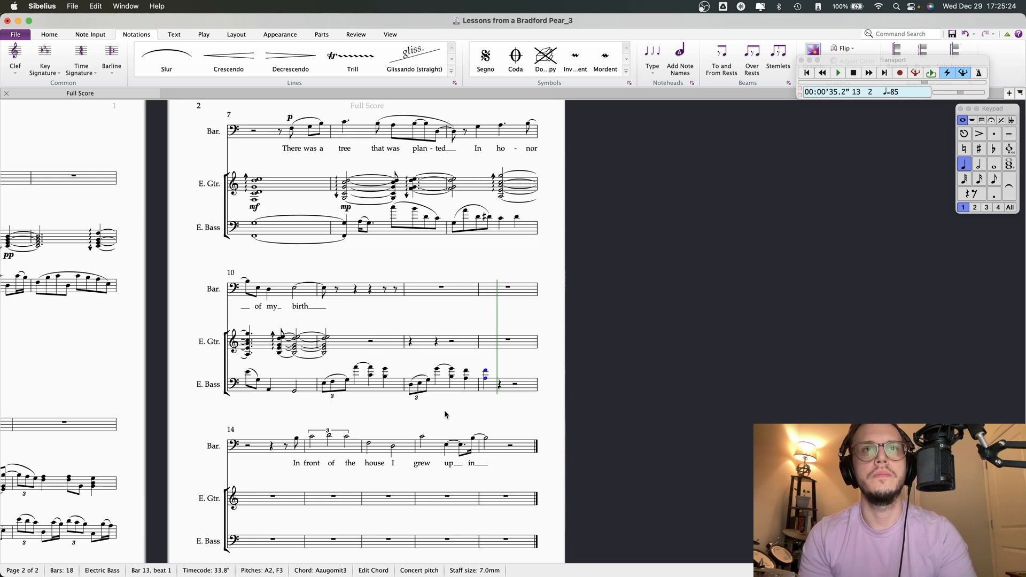
Step through electric bass bar 12 from its first note to the top note of the beat 4 chord
click(411, 386)
key(Right)
key(Right)
key(Right)
key(Right)
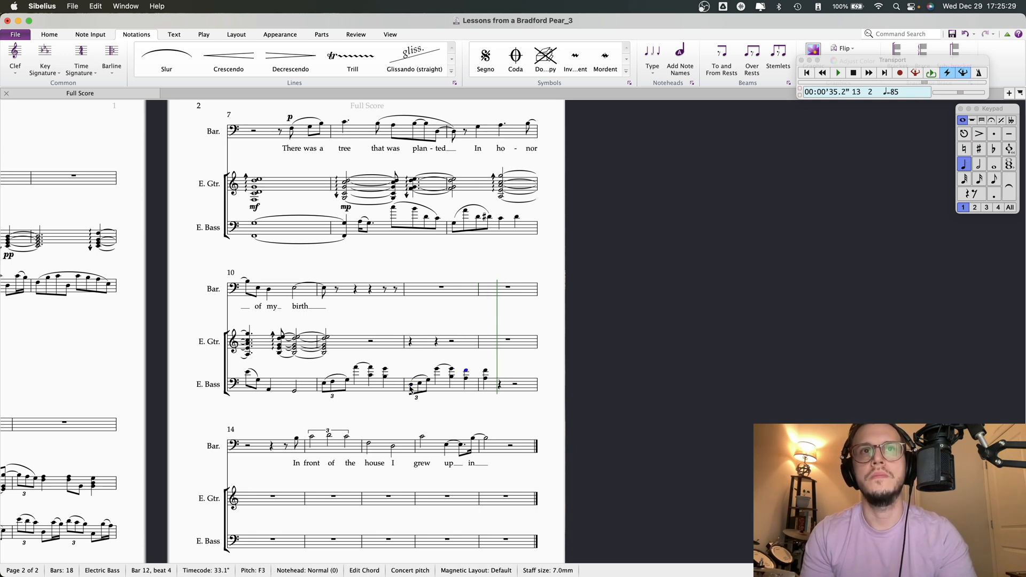
Lower the electric bass chord on beat 1 of bar 13 to F2 and D3, and repeat it one step higher on beat 2
click(486, 377)
key(Down)
key(Down)
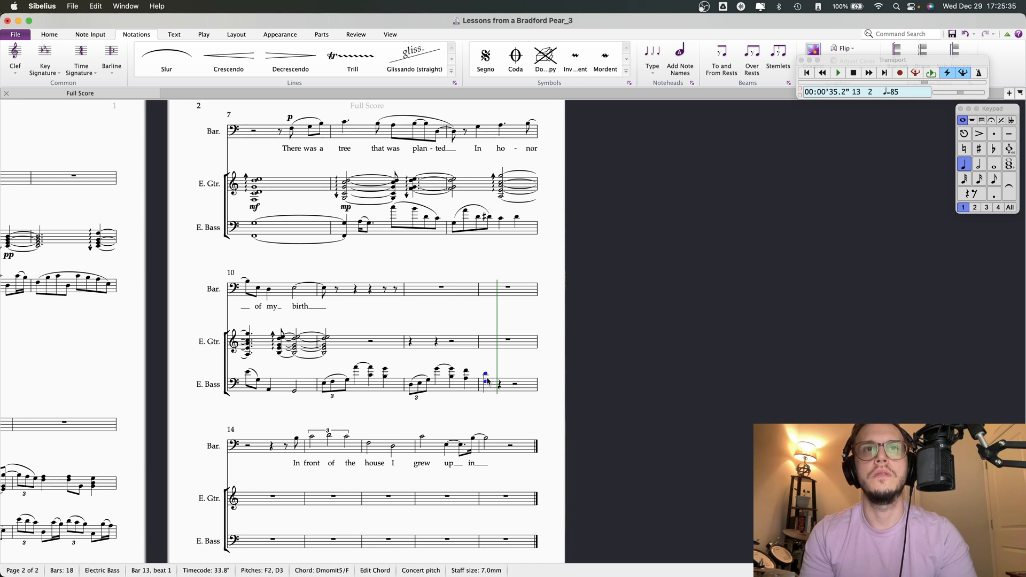
key(r)
key(Up)
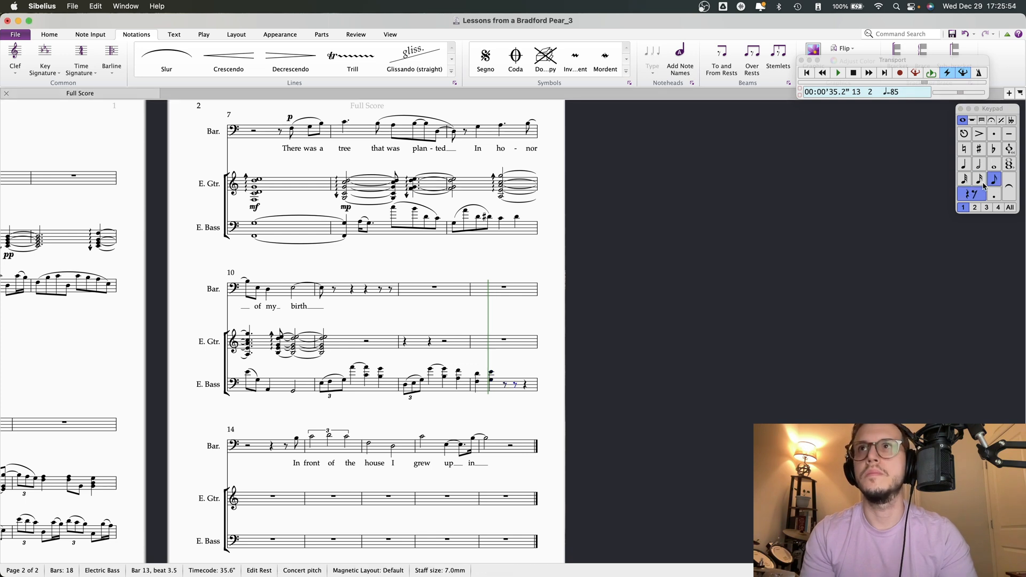
Enter two sixteenth notes, F and E, at beat 3.5 of electric bass bar 13 and a quarter note on beat 4
click(978, 179)
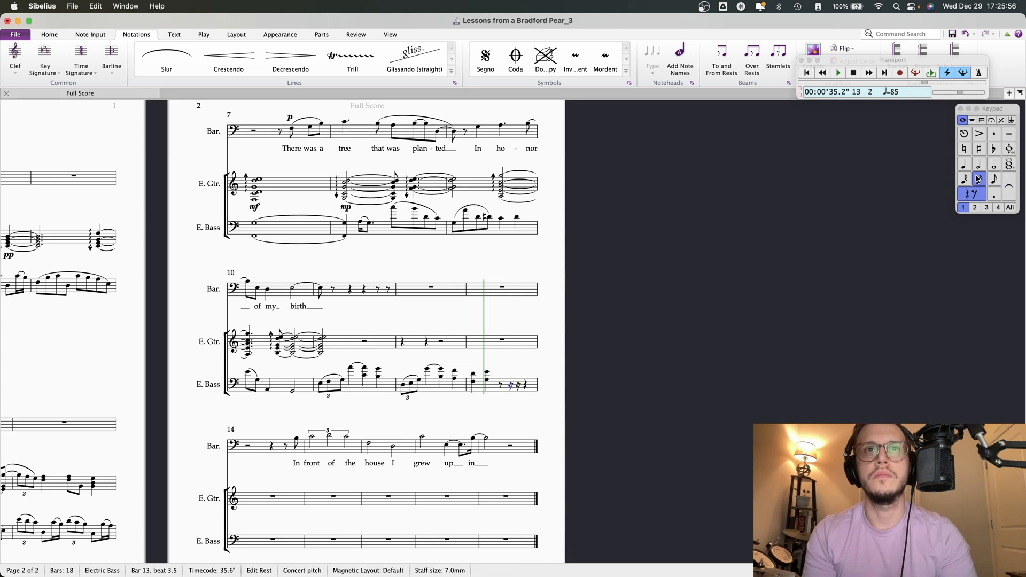
key(f)
key(Up)
key(Up)
key(Up)
key(Up)
key(Up)
key(Up)
key(e)
key(Right)
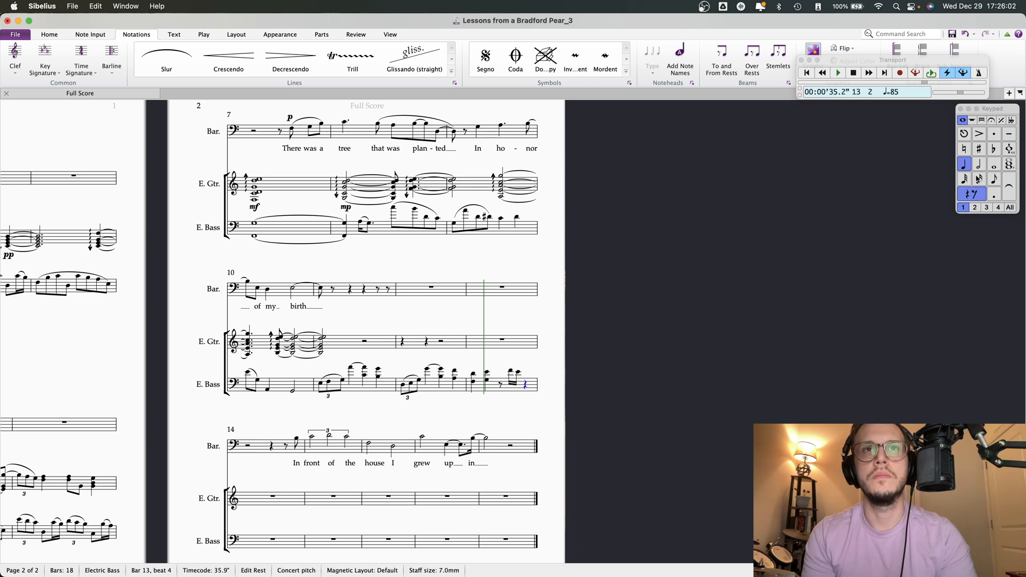
key(Right)
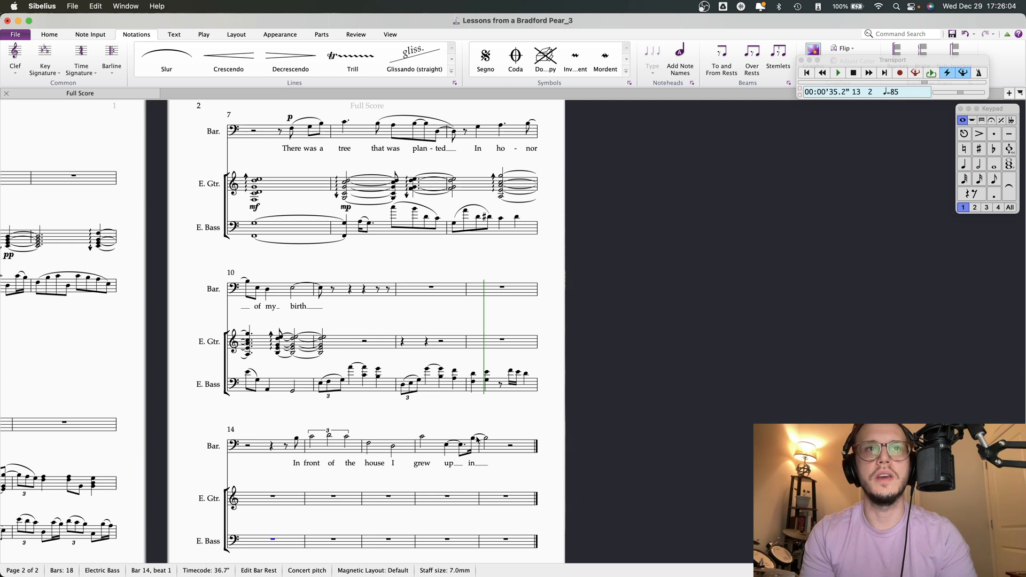
Move the baritone passage in bars 14 to 18, including its lyrics, so that it starts at bar 12
click(253, 450)
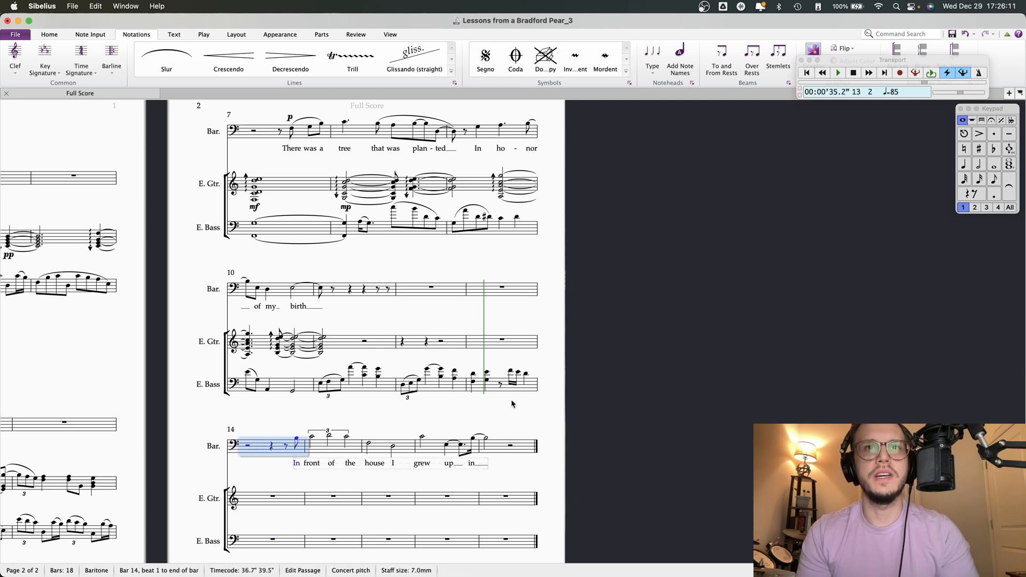
shift+click(493, 448)
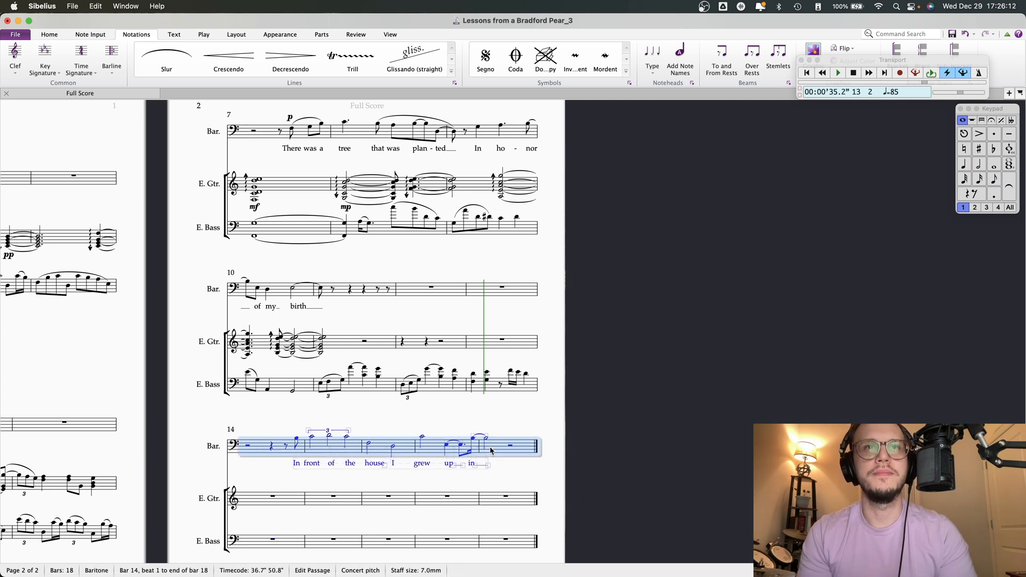
key(Delete)
key(super+z)
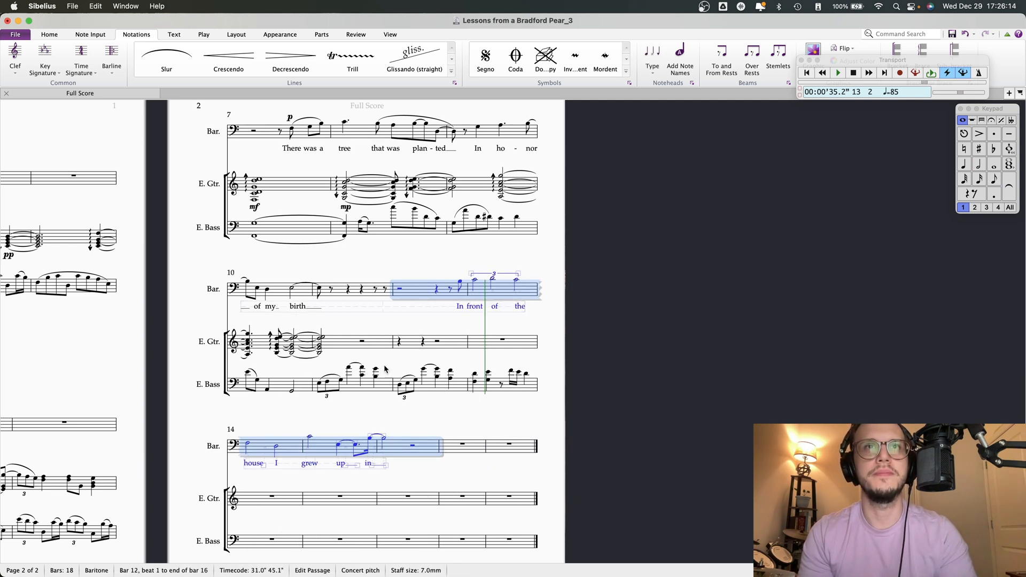
key(Escape)
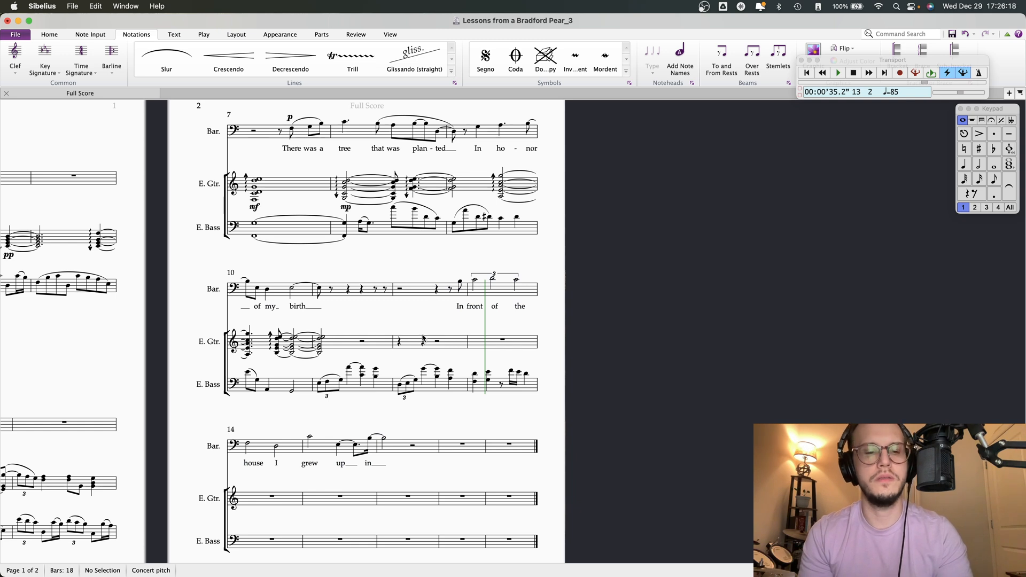
Move the baritone passage in bars 12 to 16, including its lyrics, one bar later to start at bar 13
click(419, 291)
shift+click(422, 449)
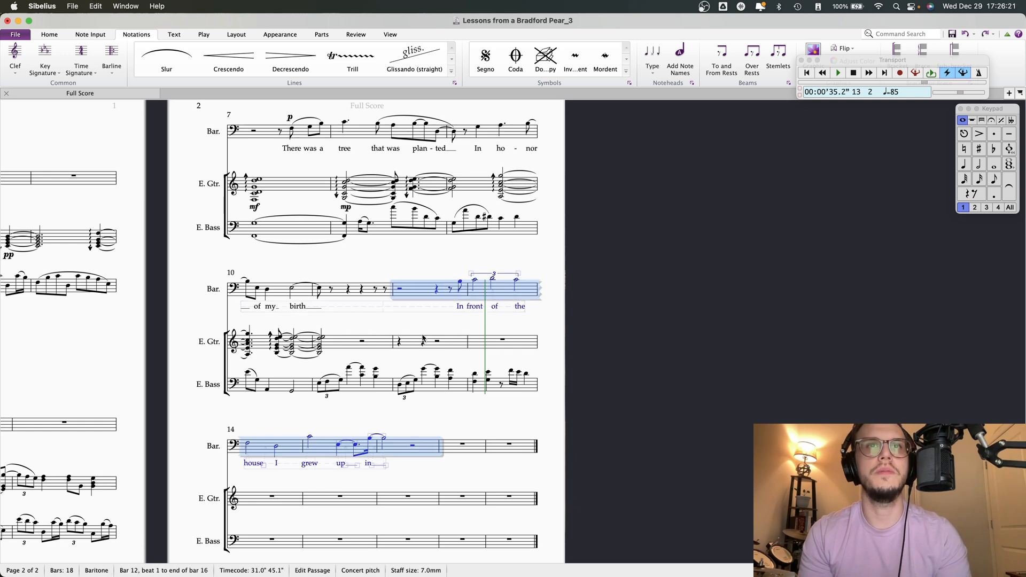
key(Delete)
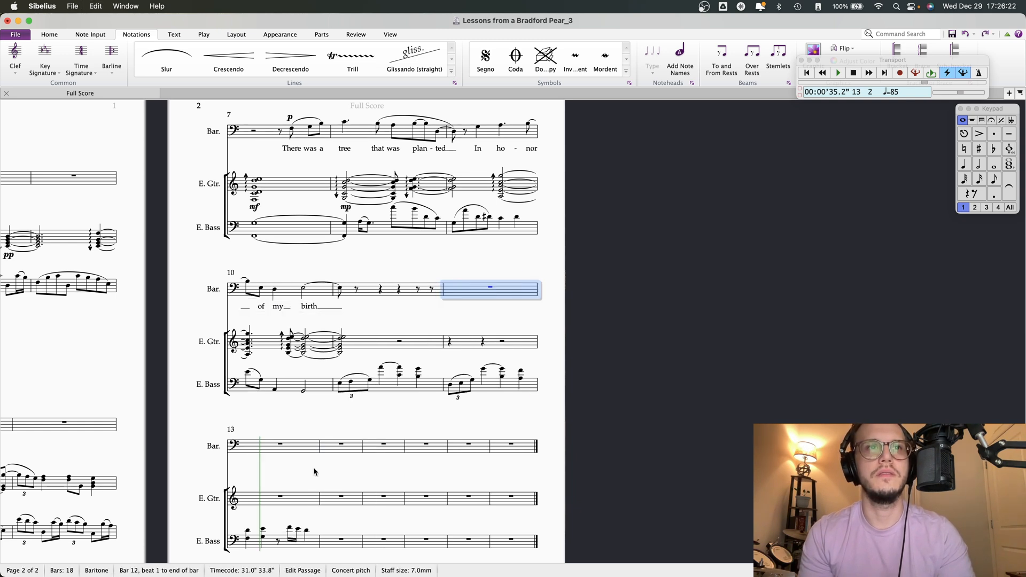
click(304, 443)
key(super+v)
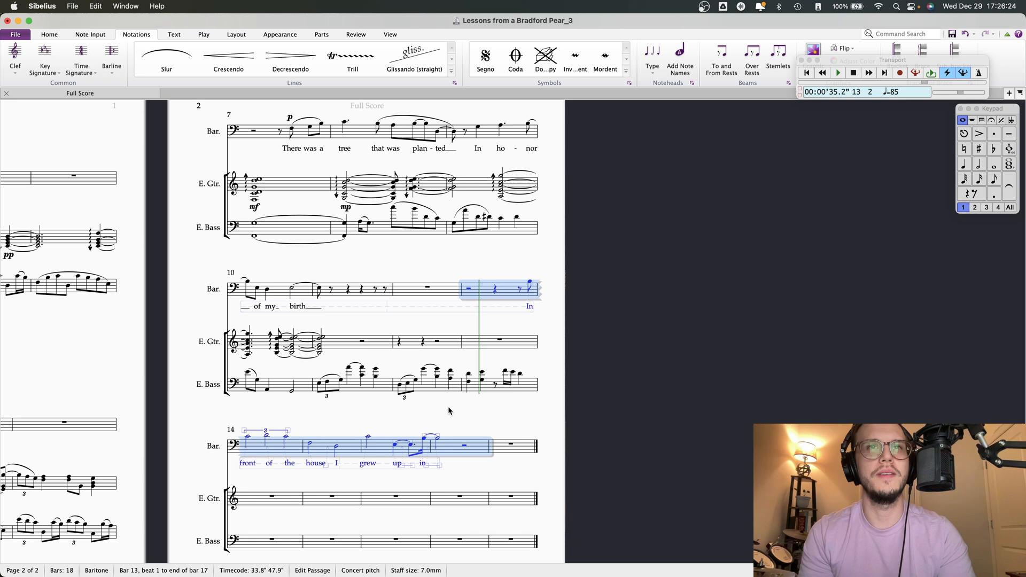
key(Escape)
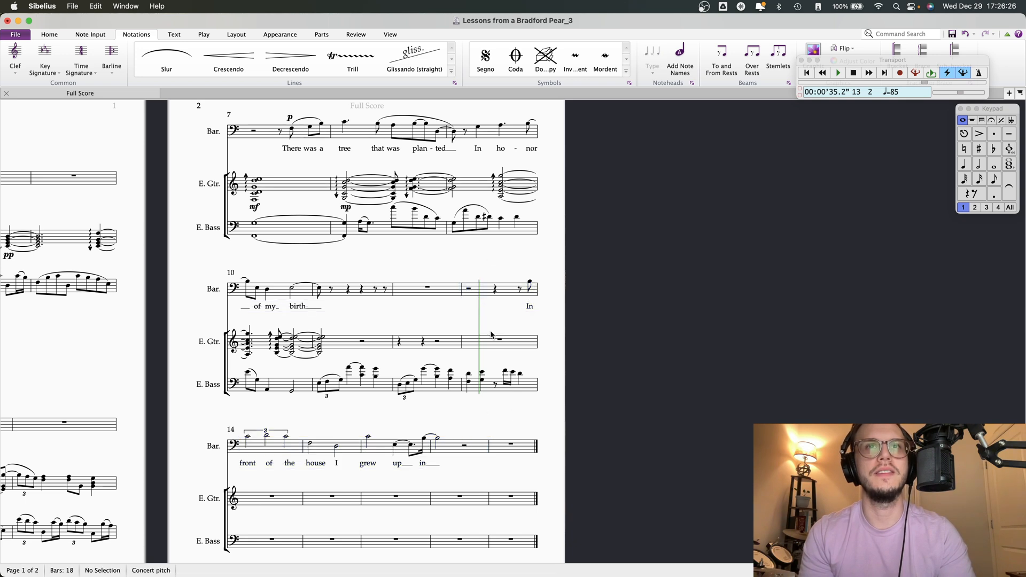
Add an eighth-note G2 and E3 chord on beat 3 of electric bass bar 13 and tie the beat 2 chord to it
click(483, 384)
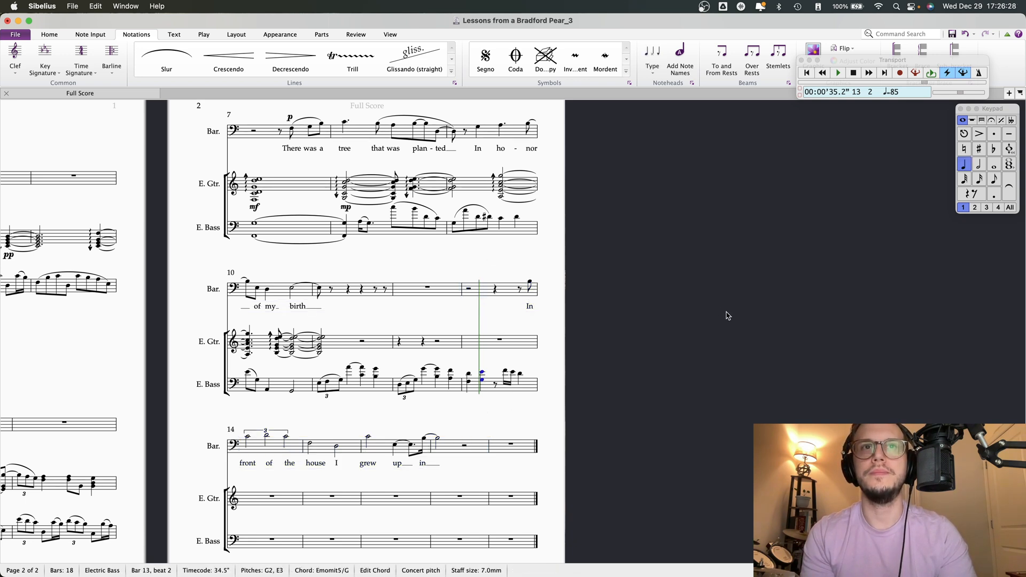
key(g)
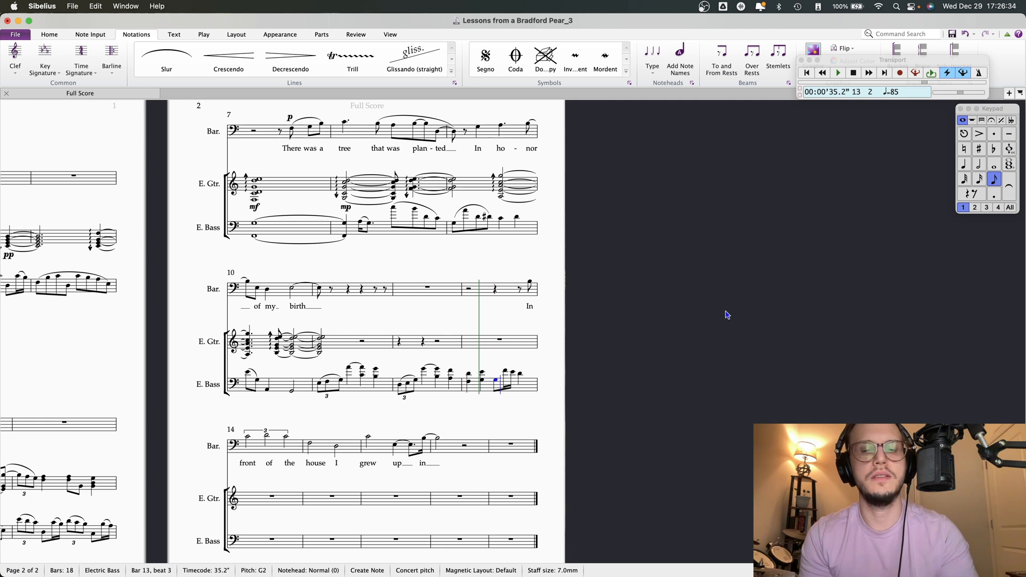
click(483, 383)
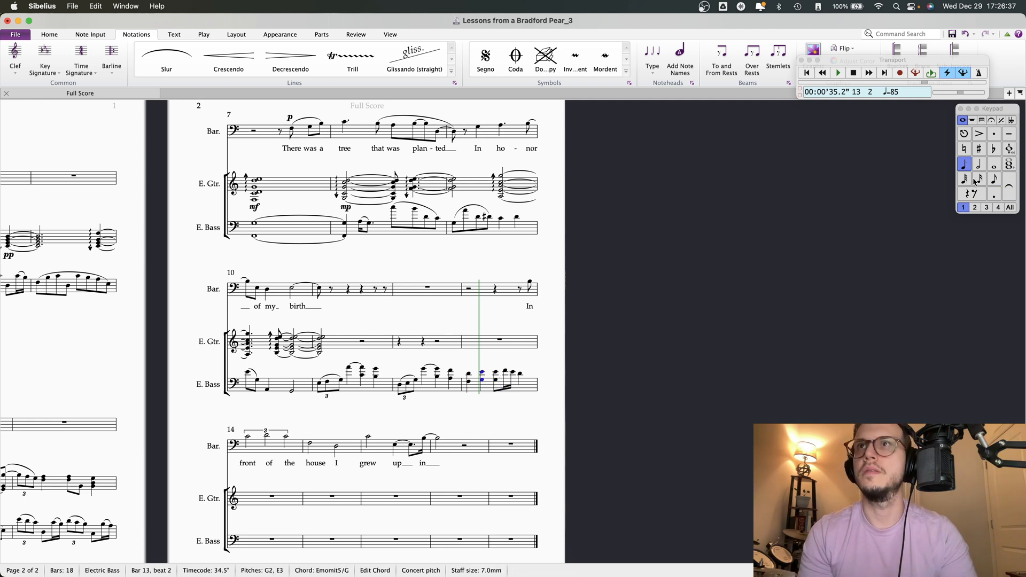
click(1004, 191)
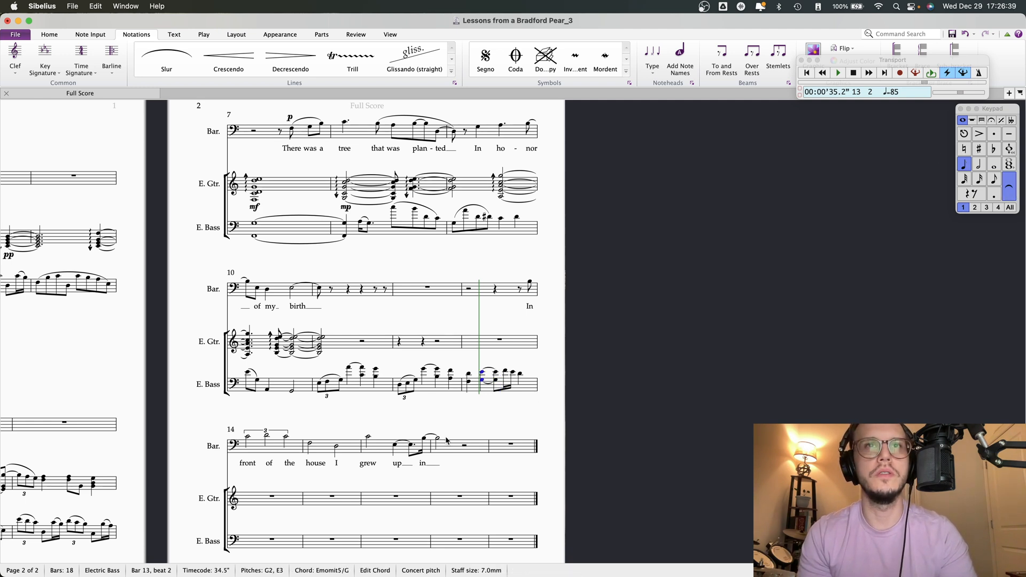
key(Escape)
Play back the score from the first electric bass note of bar 10 into bar 14
click(249, 373)
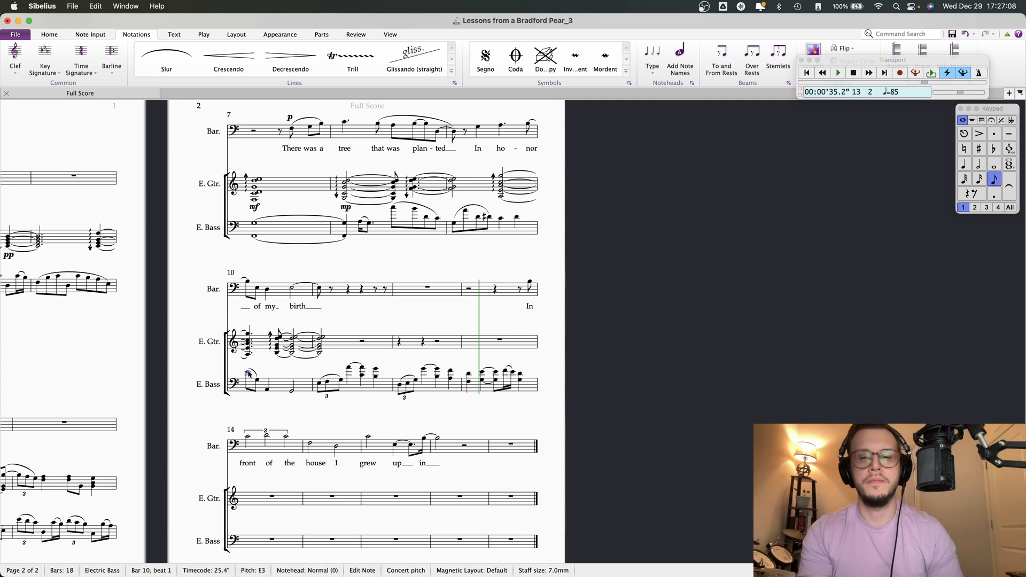
key(space)
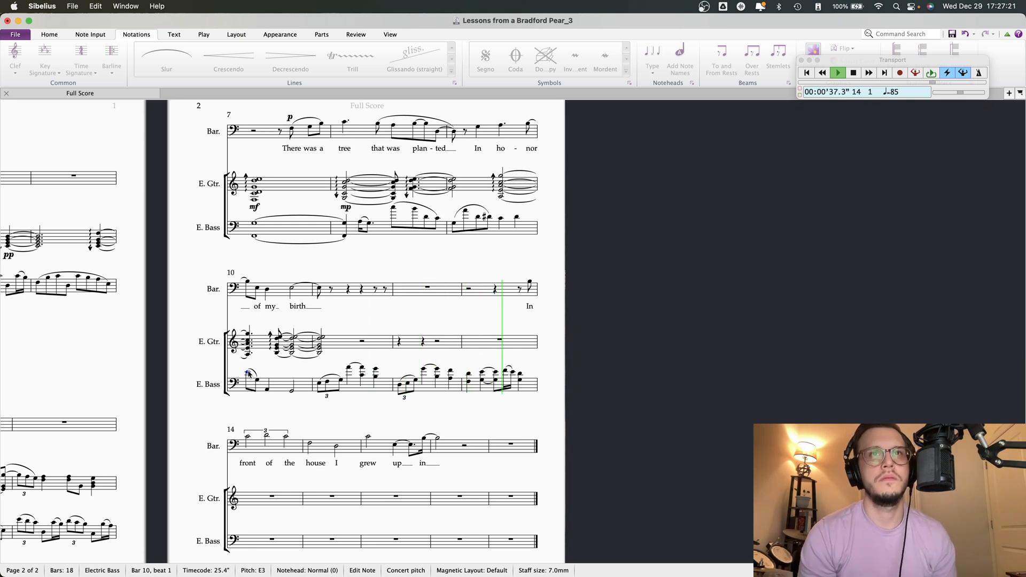
key(space)
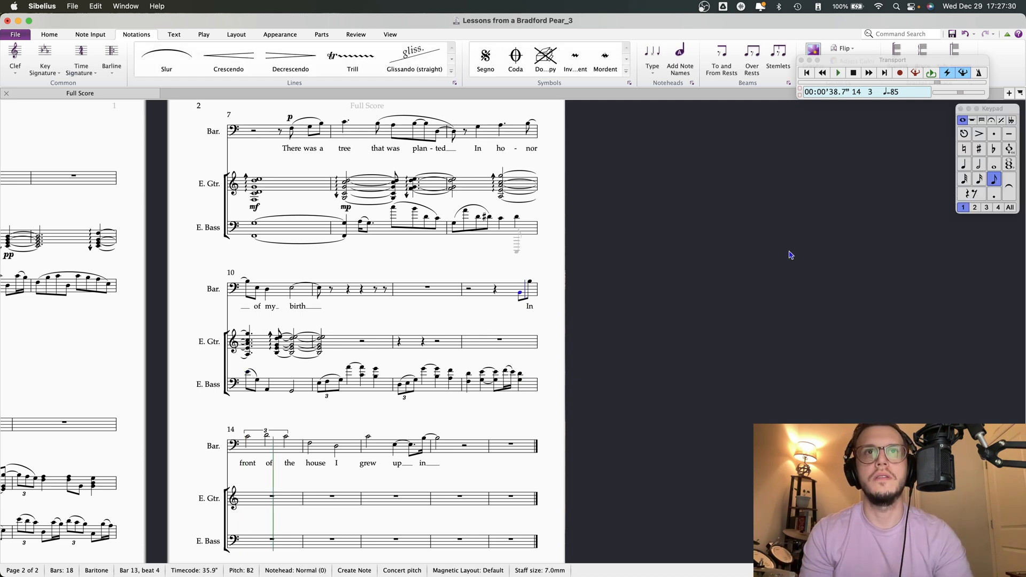
Change the baritone pickup in bar 13 to a quarter-note B3 on beat 4, carrying the lyric "In"
key(super+Up)
key(4)
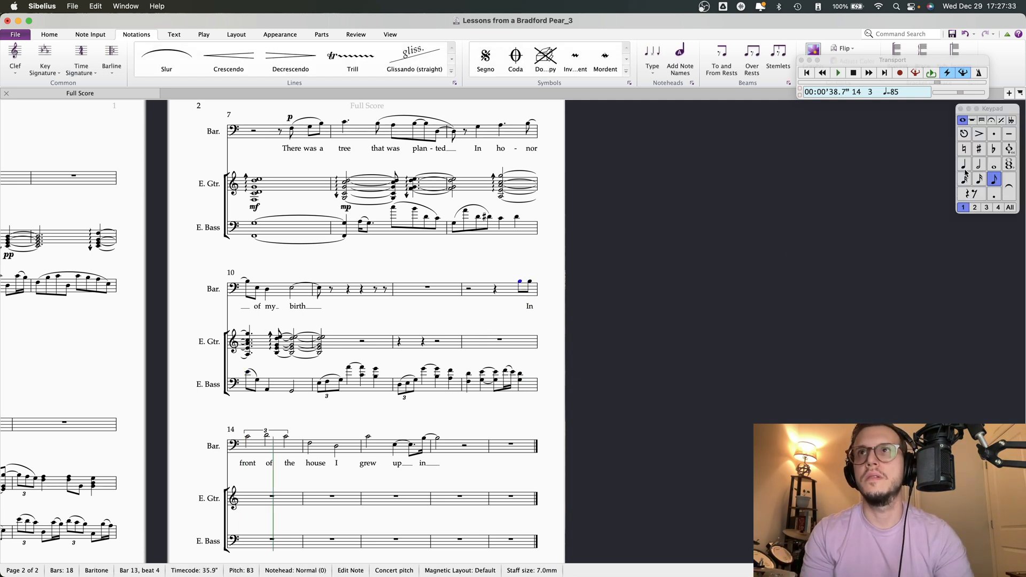
double_click(518, 309)
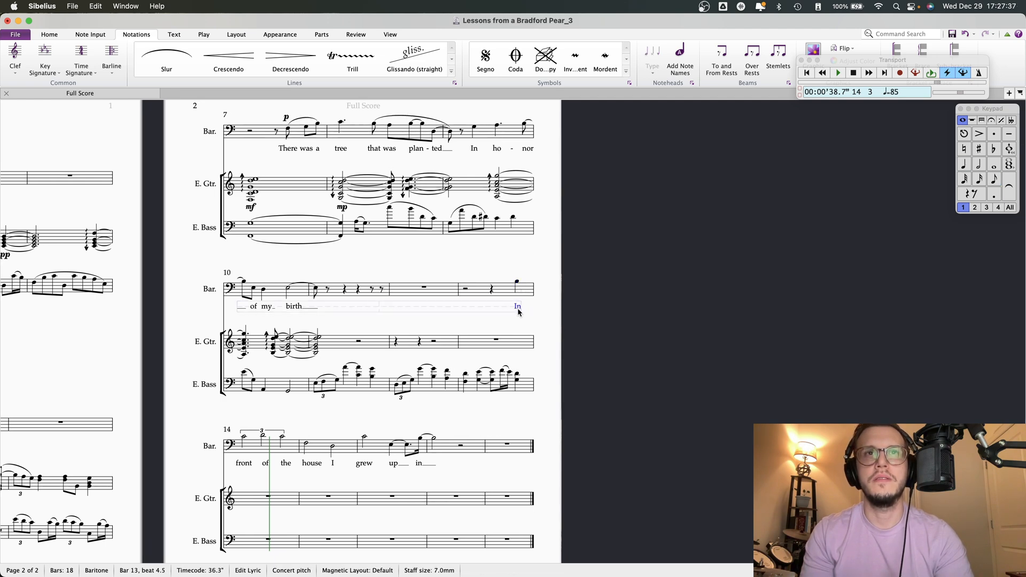
key(Escape)
key(Escape)
scroll(508, 363, left, 10)
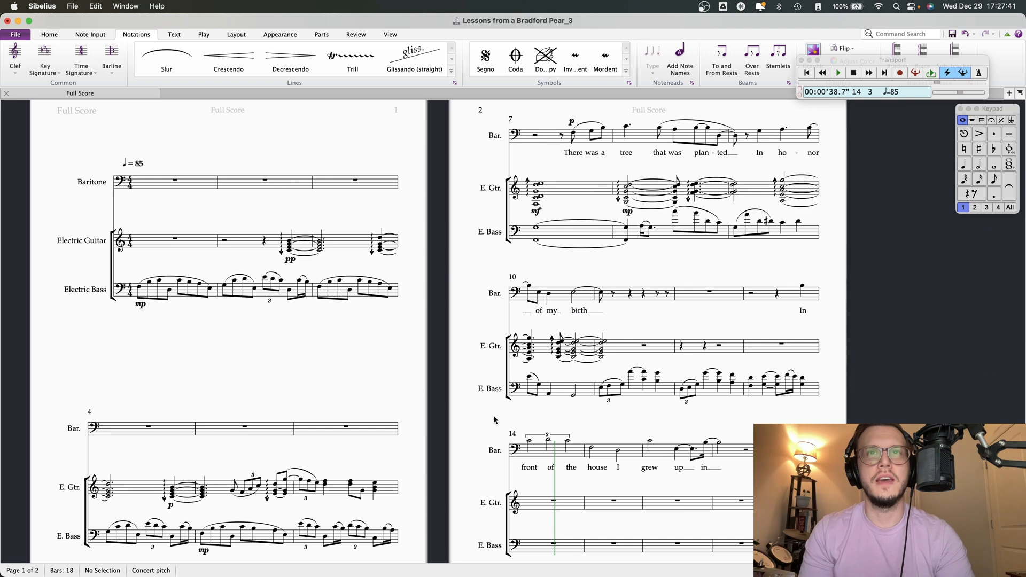
drag(581, 421, 424, 421)
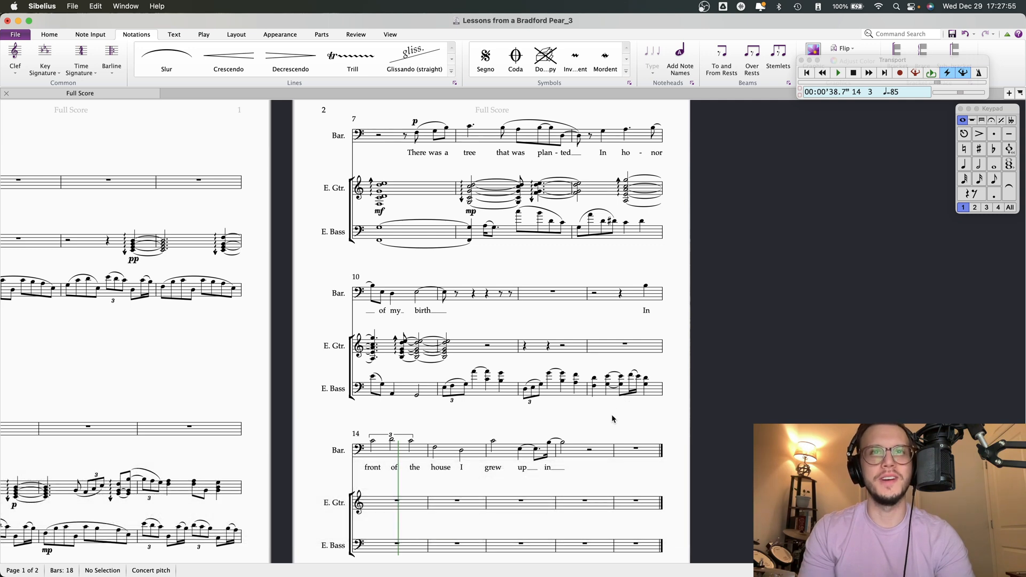
drag(568, 419, 581, 419)
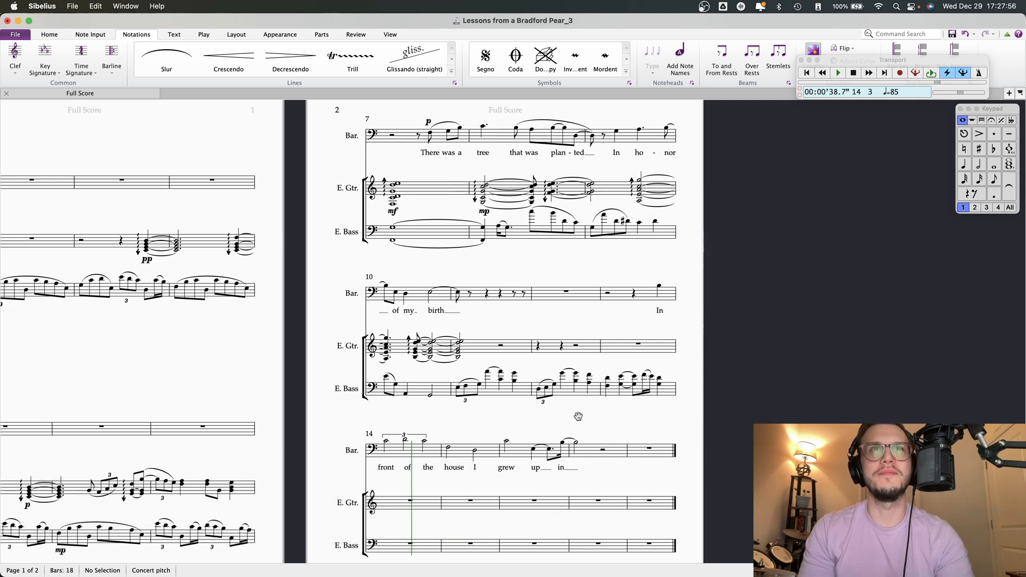
click(386, 287)
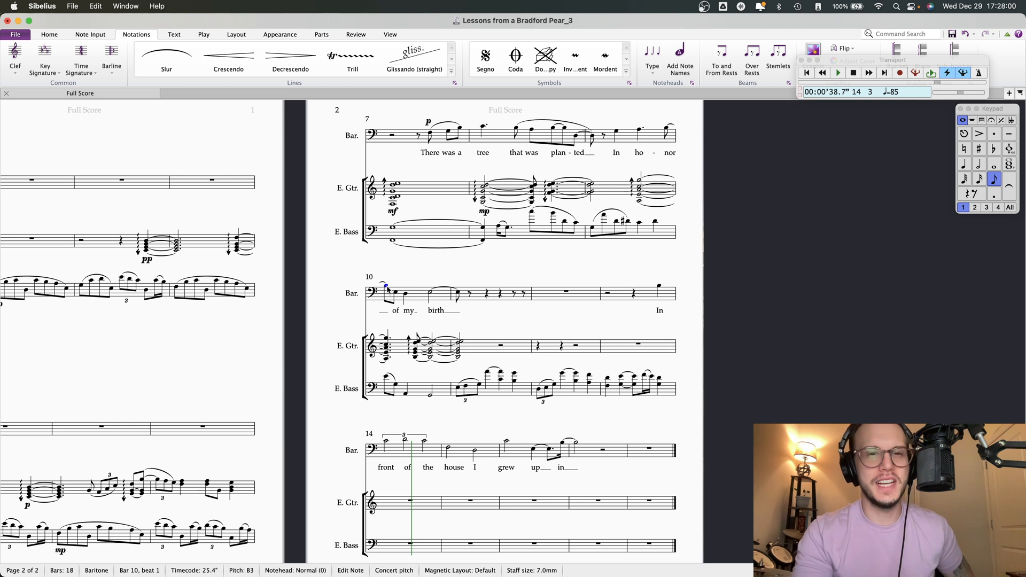
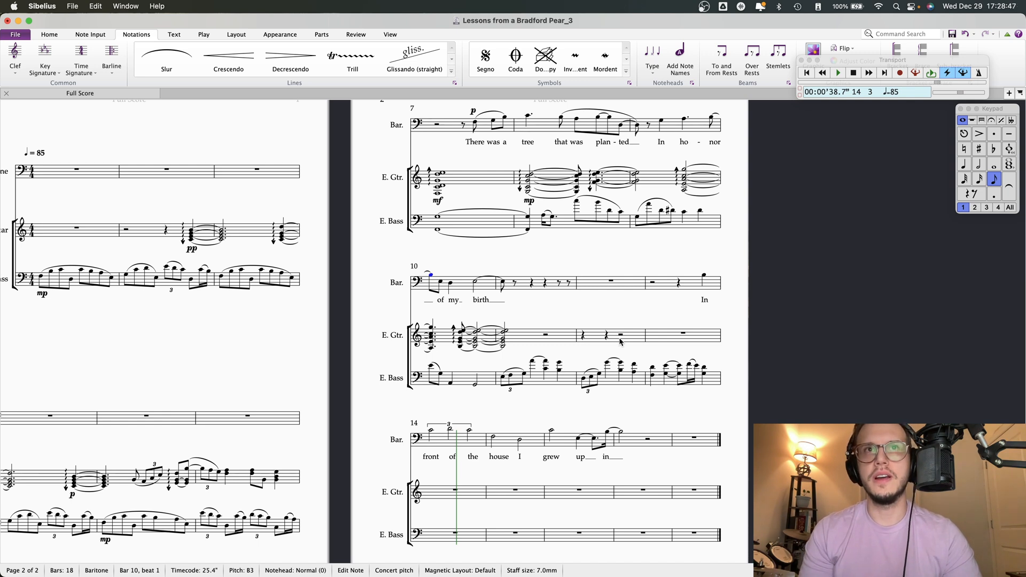
Lengthen the electric guitar chord in bar 11 to a whole note and tie it to a repeated eighth-note chord on beat 1 of bar 12
click(504, 345)
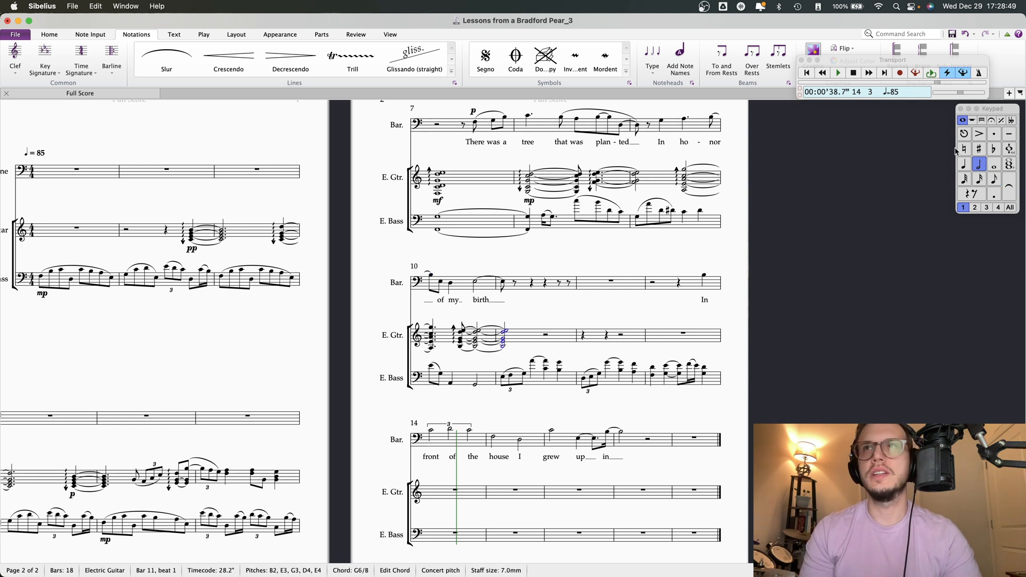
click(994, 165)
click(504, 348)
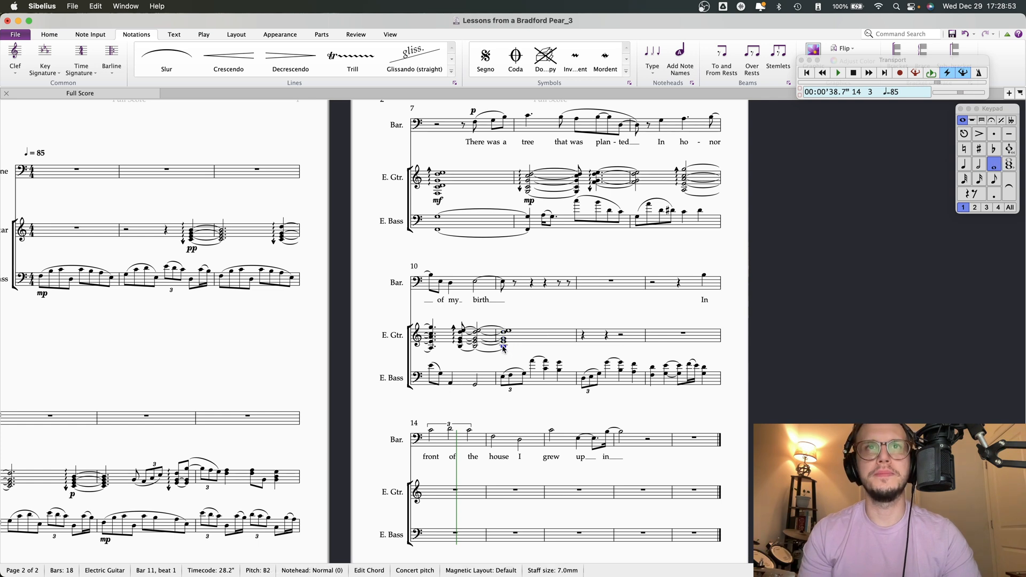
key(r)
click(994, 180)
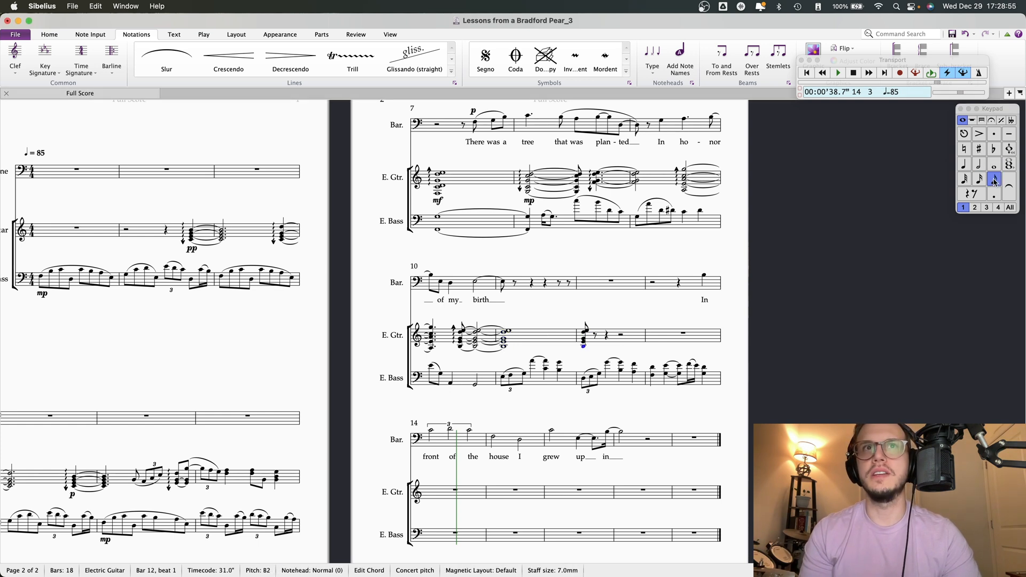
key(Left)
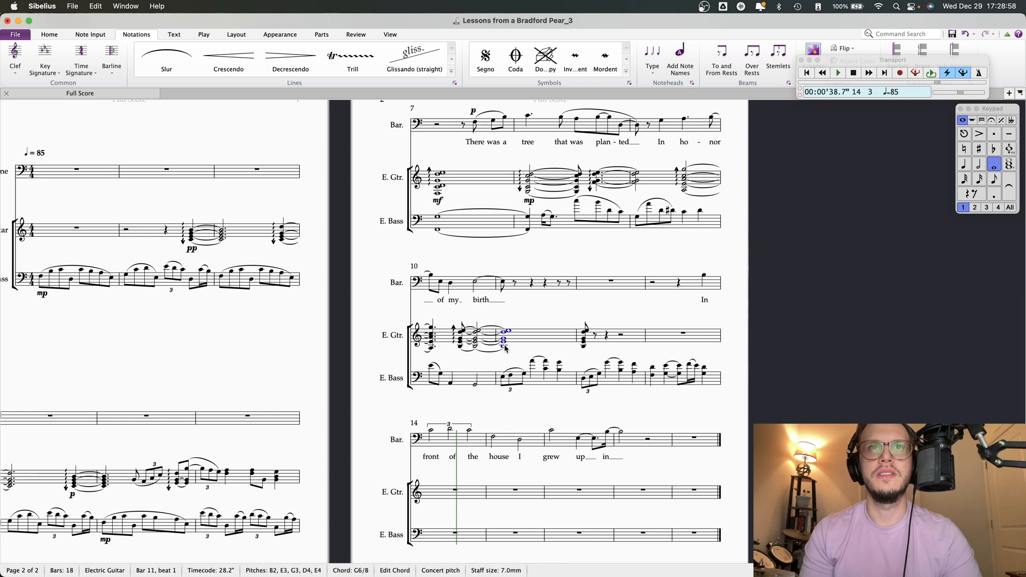
click(1008, 188)
key(Escape)
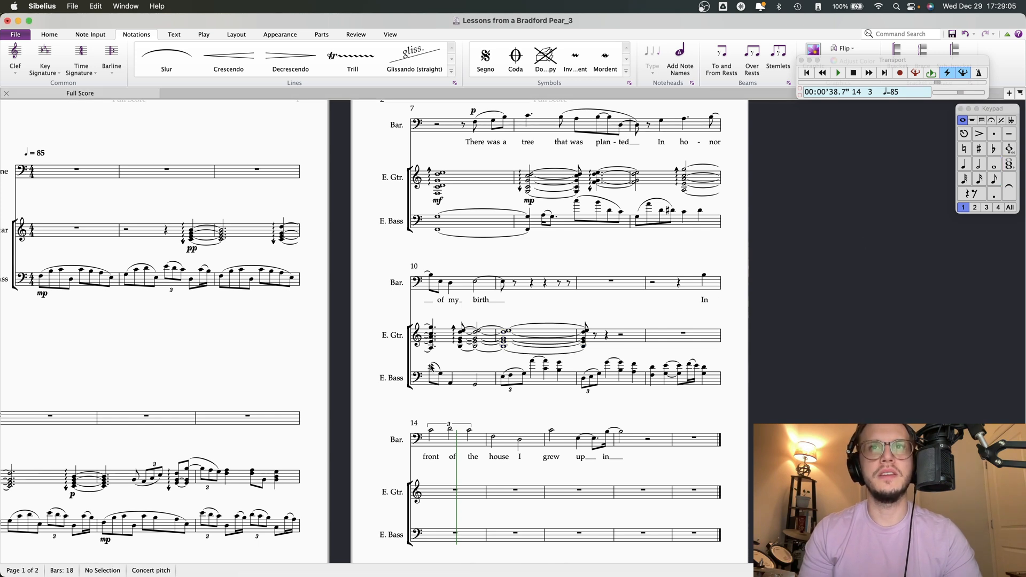
Play back the score from bar 10 to audition the extended guitar chord with the electric bass line
click(432, 367)
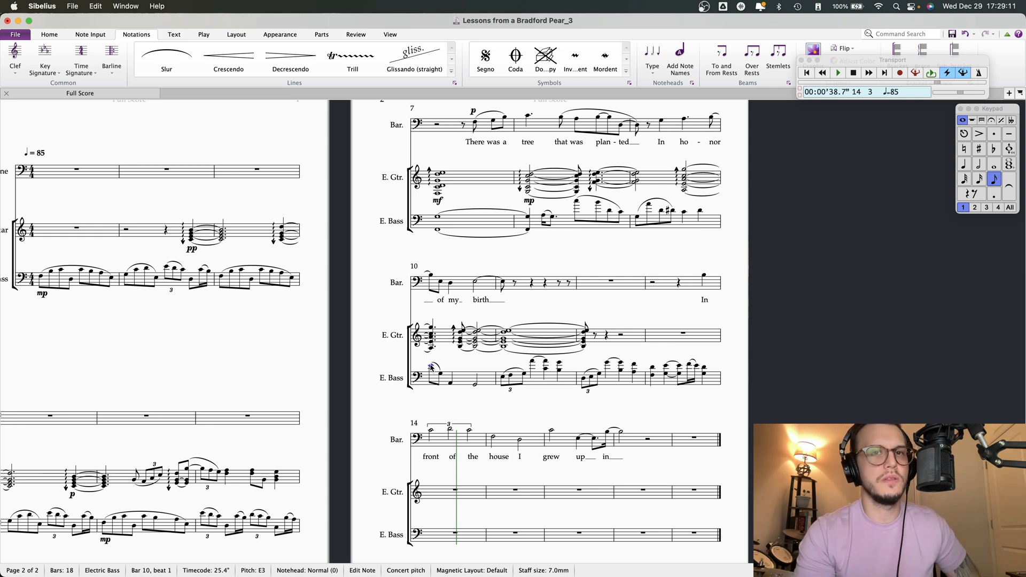
key(space)
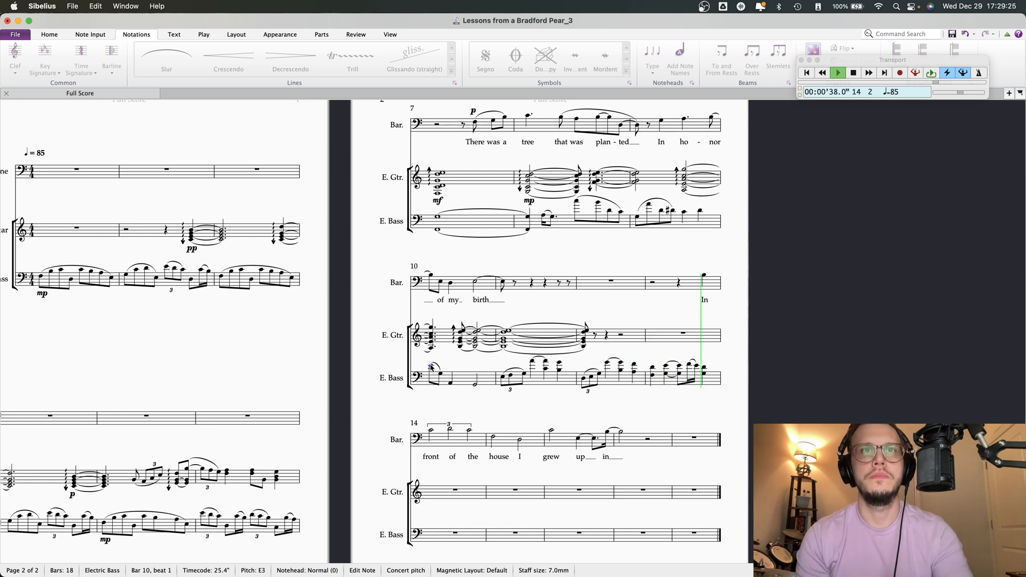
key(space)
drag(669, 402, 618, 406)
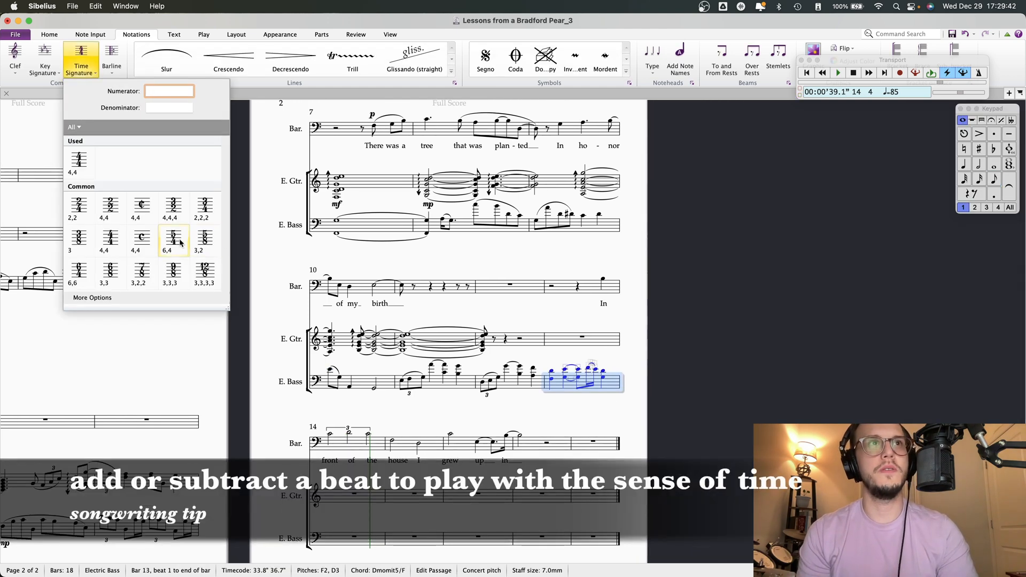
Change bar 13 to 5/4 and move the baritone pickup note with its lyric "In" to the bar's last beat
click(180, 244)
key(Escape)
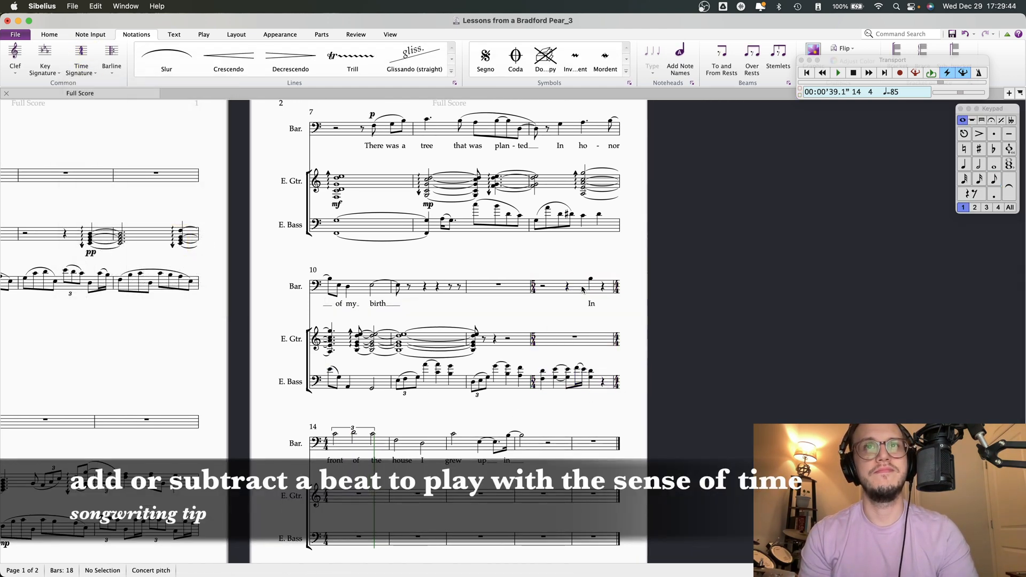
click(603, 289)
key(b)
drag(591, 304, 603, 305)
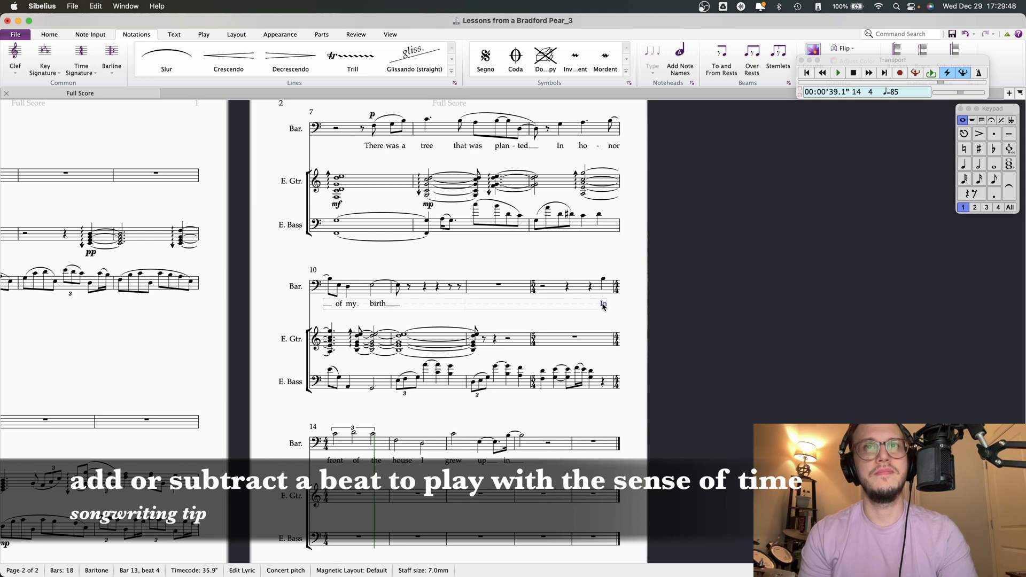
Lengthen the final electric bass chord of bar 13 to a half note, filling the added beat
click(591, 377)
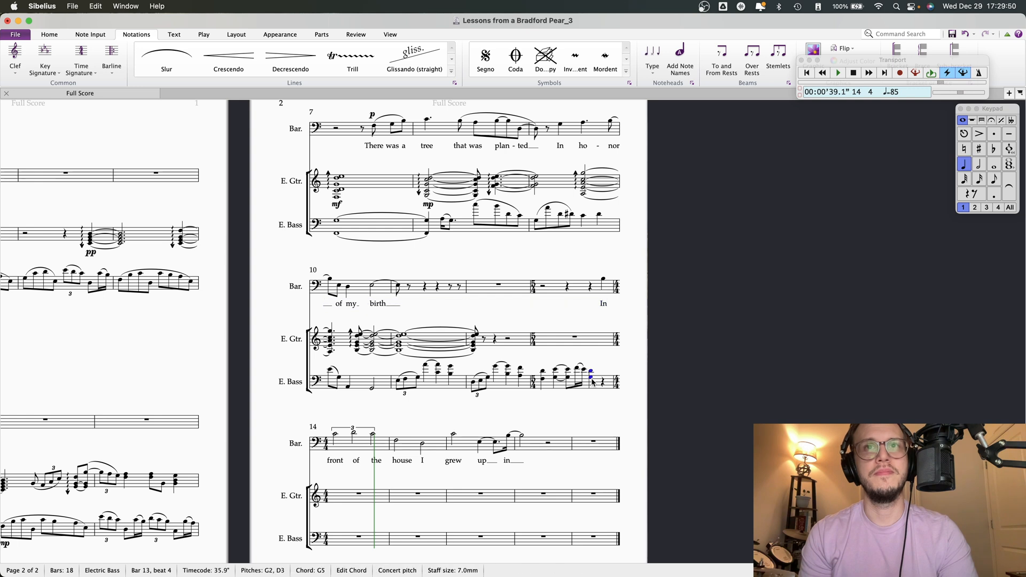
click(978, 166)
click(562, 406)
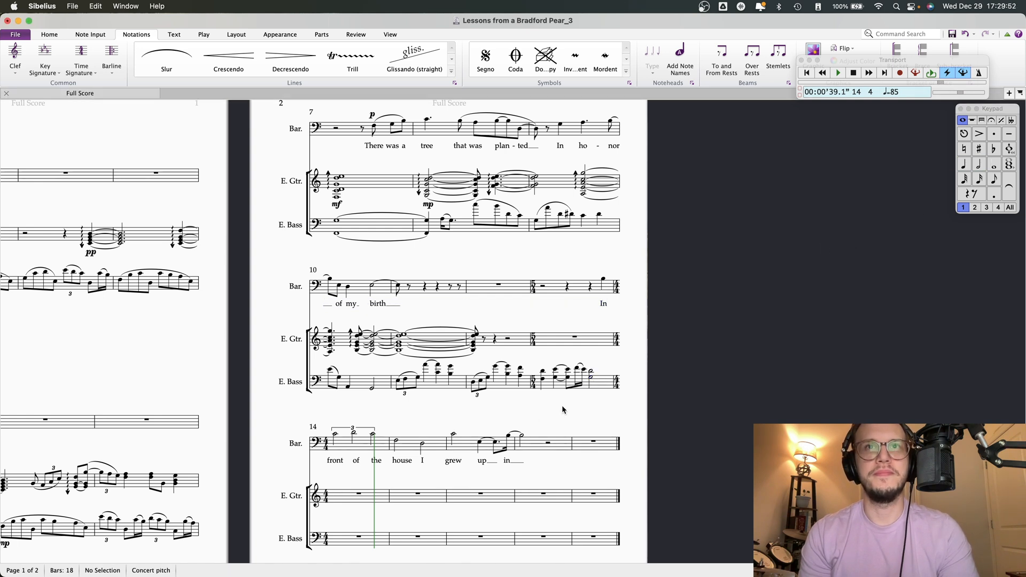
Play back the score from the first electric bass note of bar 12 through the 5/4 bar into bar 14
click(474, 383)
key(p)
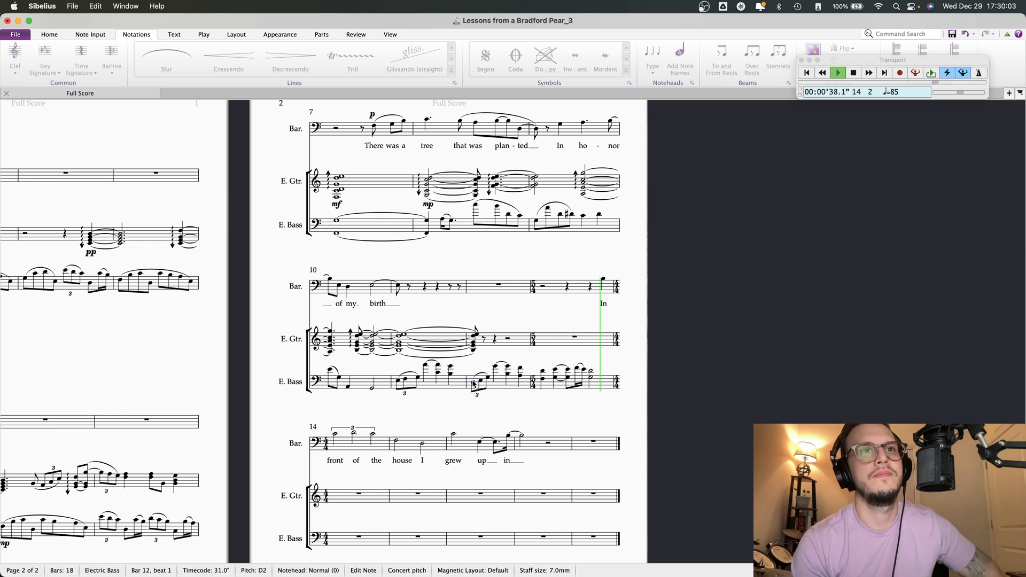
key(Escape)
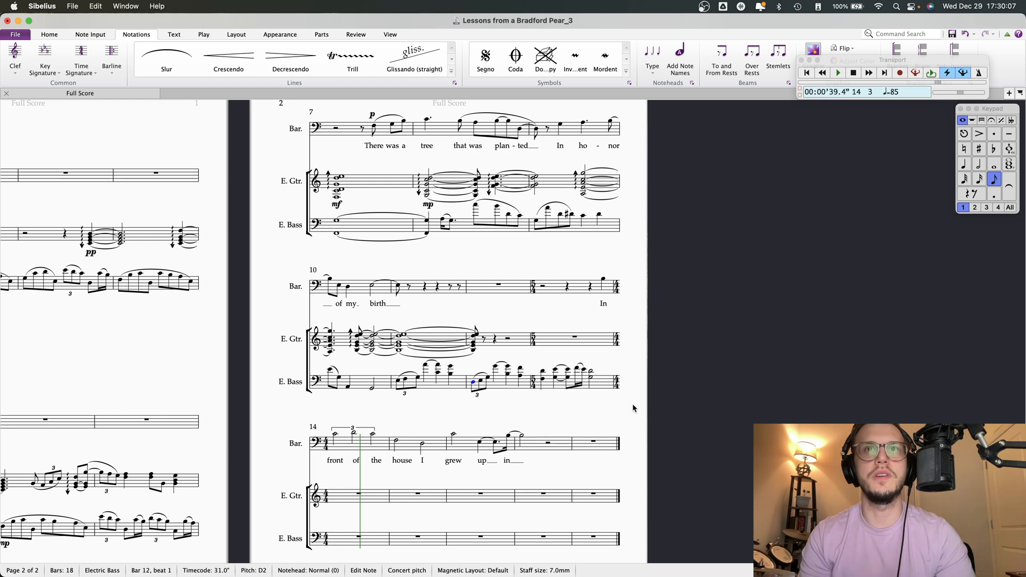
Enter a half-note A1 on beat 1 of bar 14 in the electric bass
drag(635, 405, 634, 396)
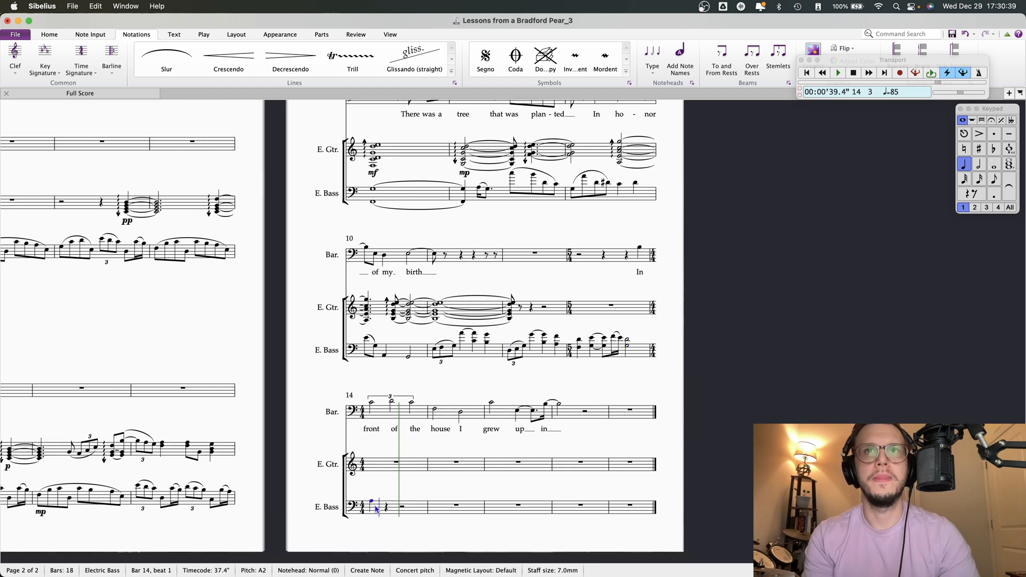
key(ctrl+Down)
key(Escape)
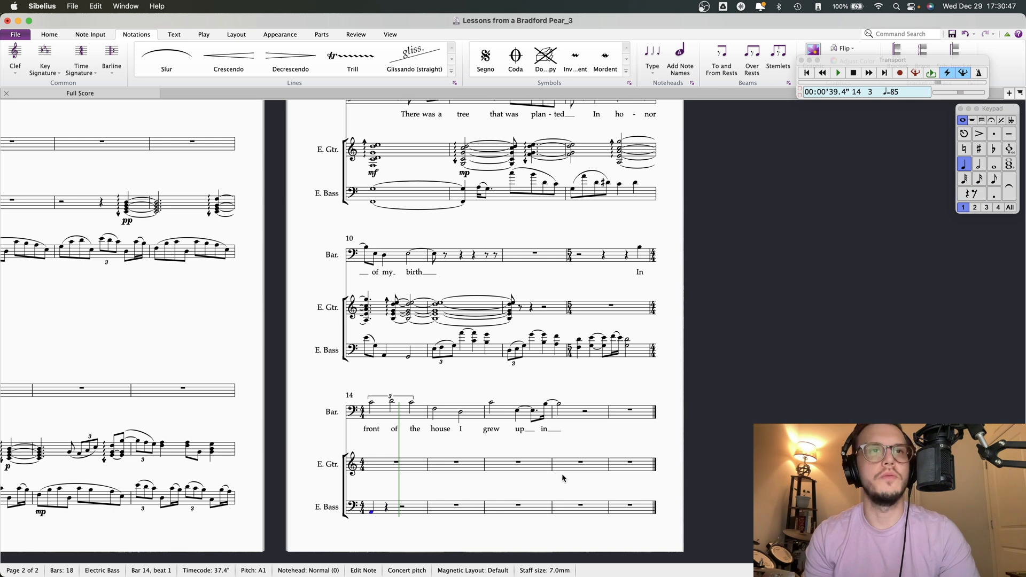
click(981, 167)
click(981, 167)
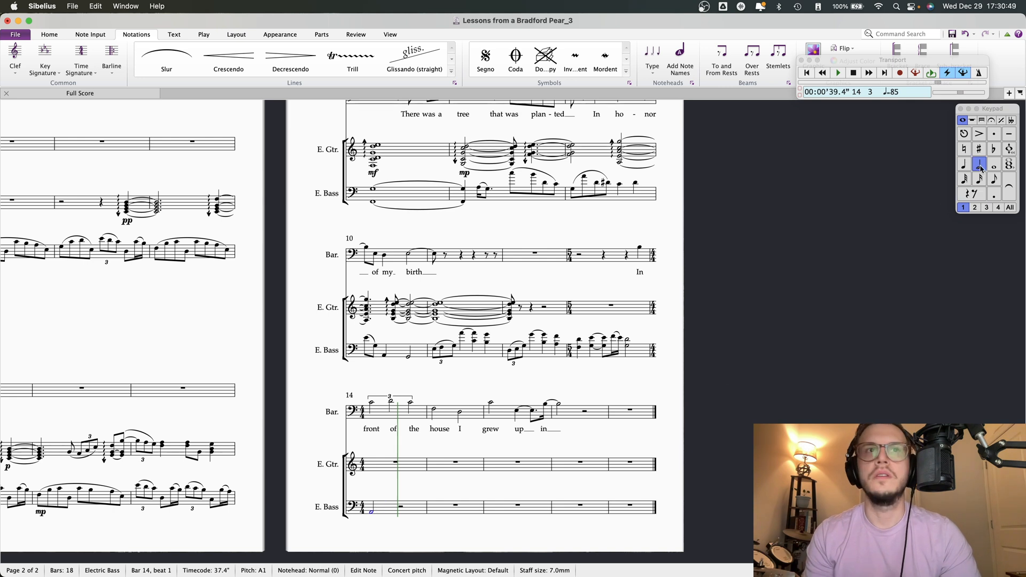
click(388, 483)
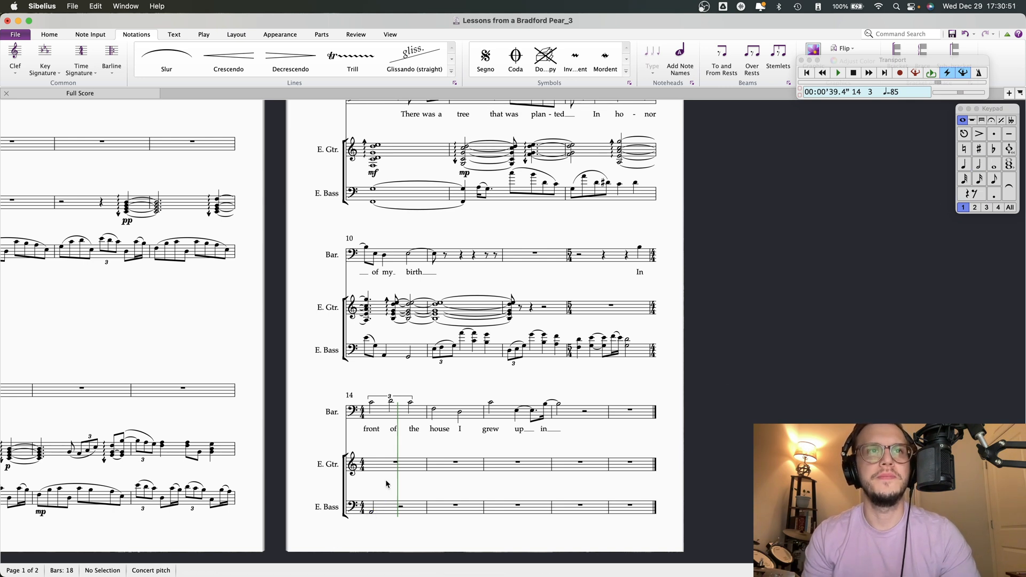
Fill bar 14 of the electric guitar with two half-note, two-note chords, starting from B3
click(361, 472)
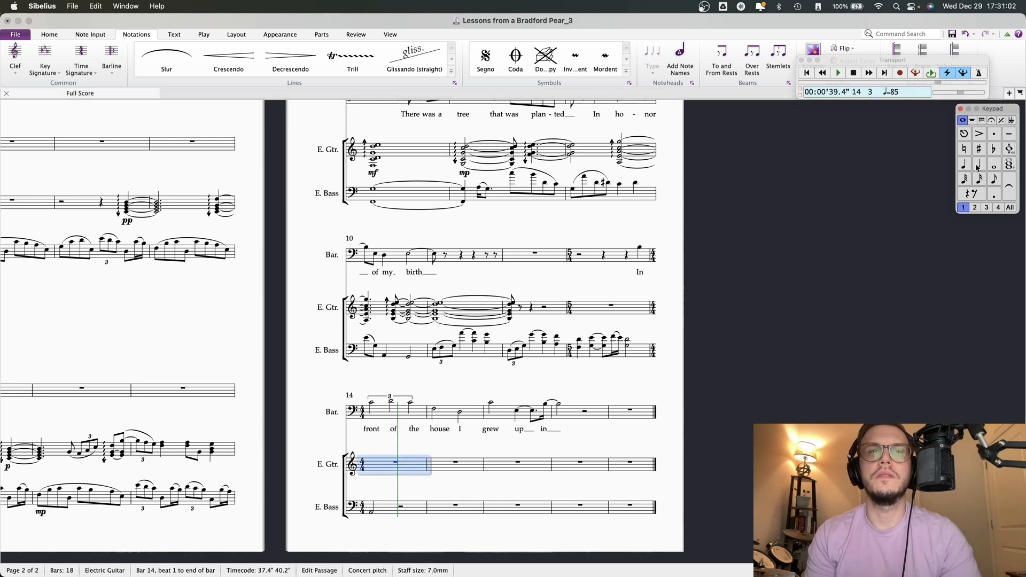
click(374, 490)
click(373, 464)
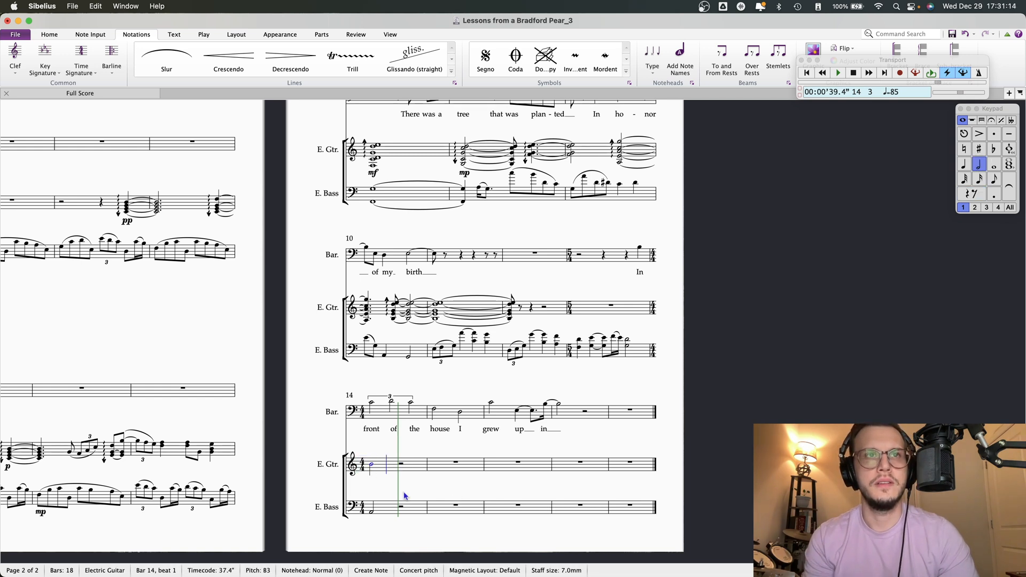
key(shift+4)
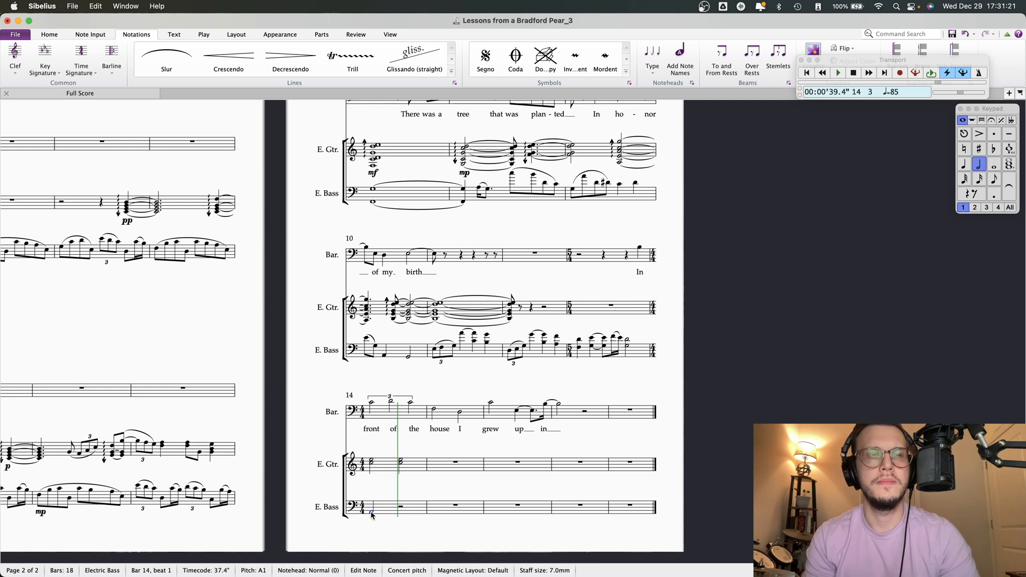
Shorten the electric bass A1 in bar 14 to a quarter note and add two eighth notes on beat 2, the second F2
key(alt+super+Down)
key(4)
key(a)
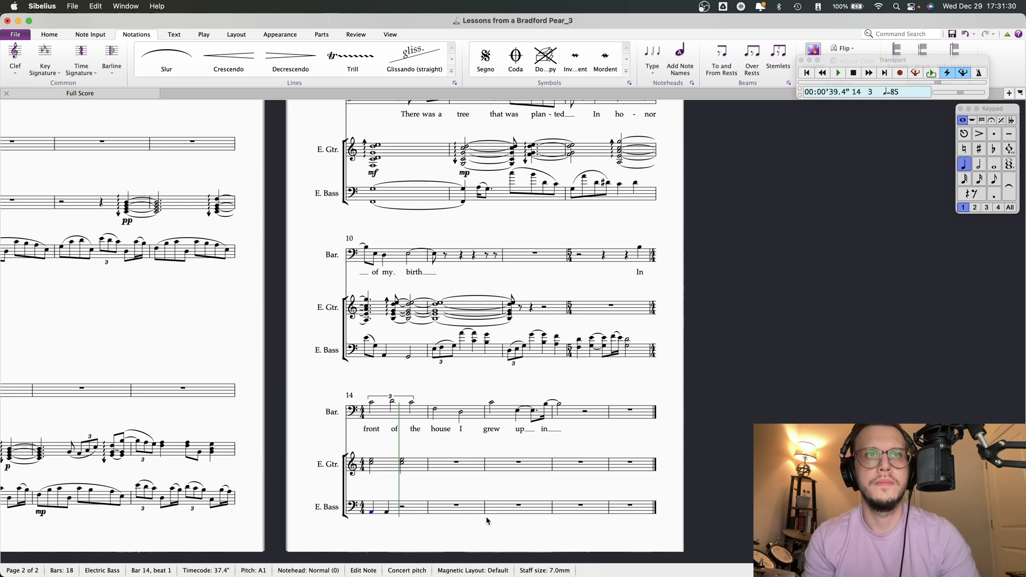
key(d)
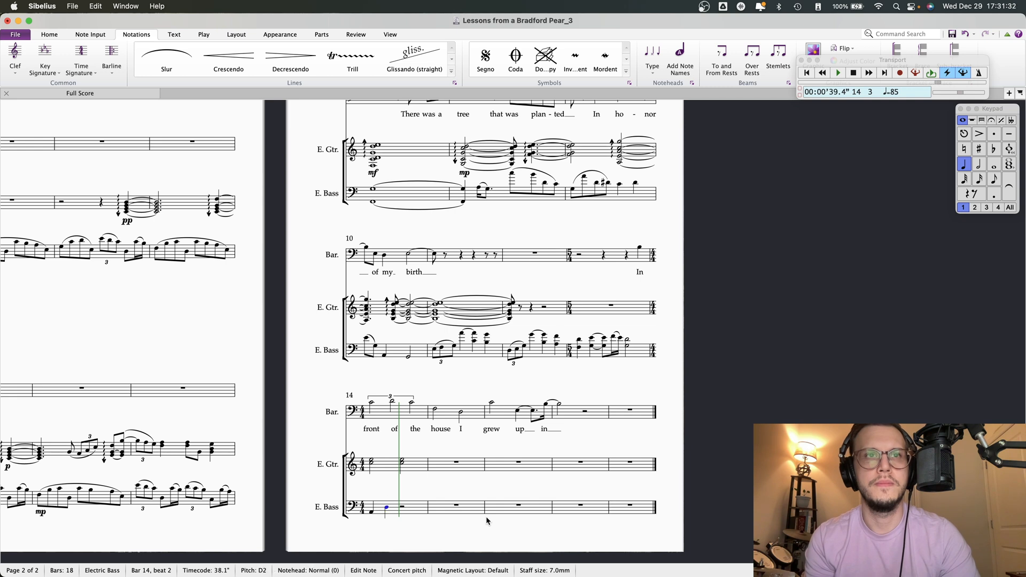
click(995, 181)
key(e)
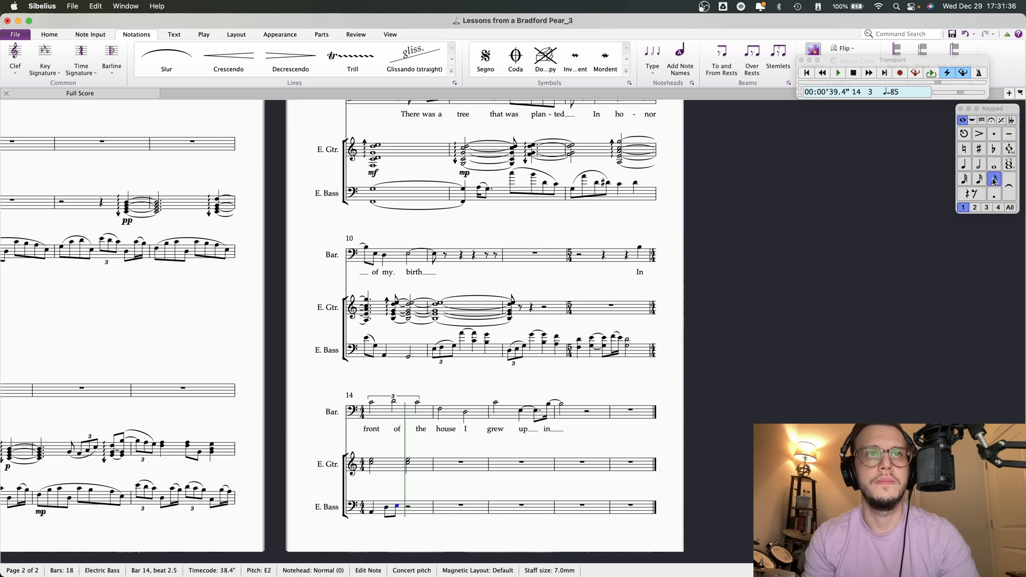
key(f)
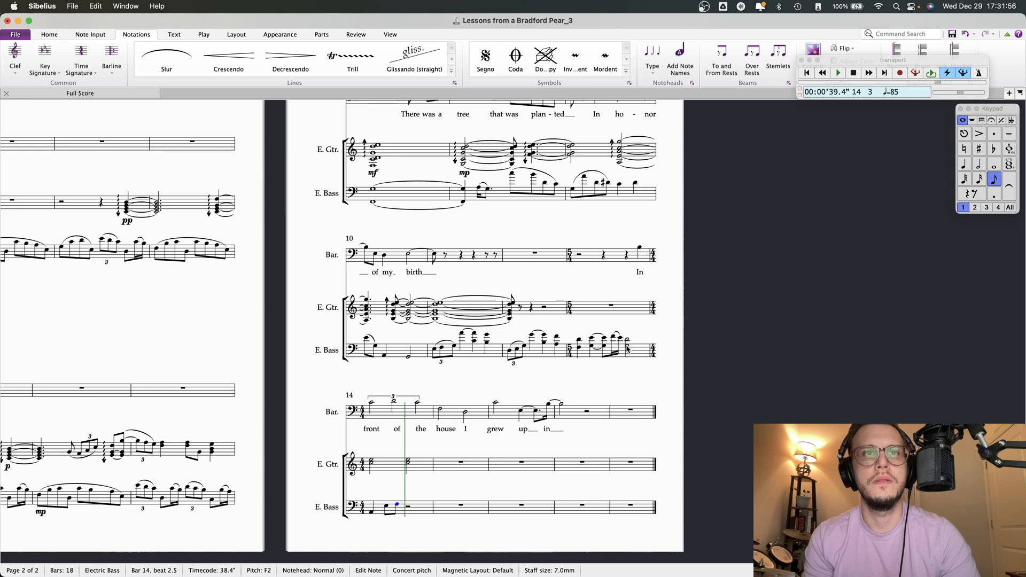
Complete the bass line of bar 14 with two eighth notes on beat 3, the second an A2 tied to a quarter-note A2
key(g)
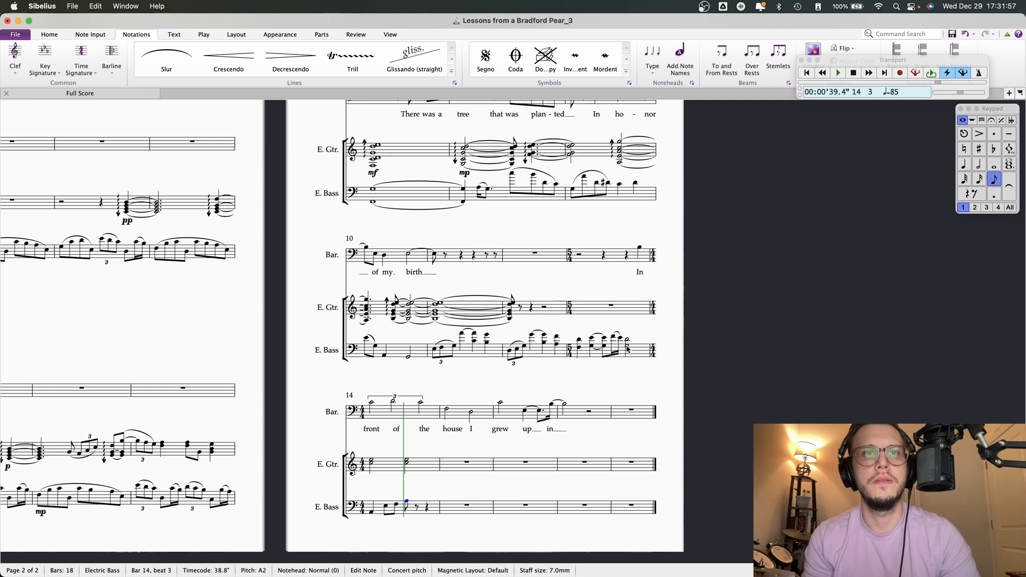
key(0)
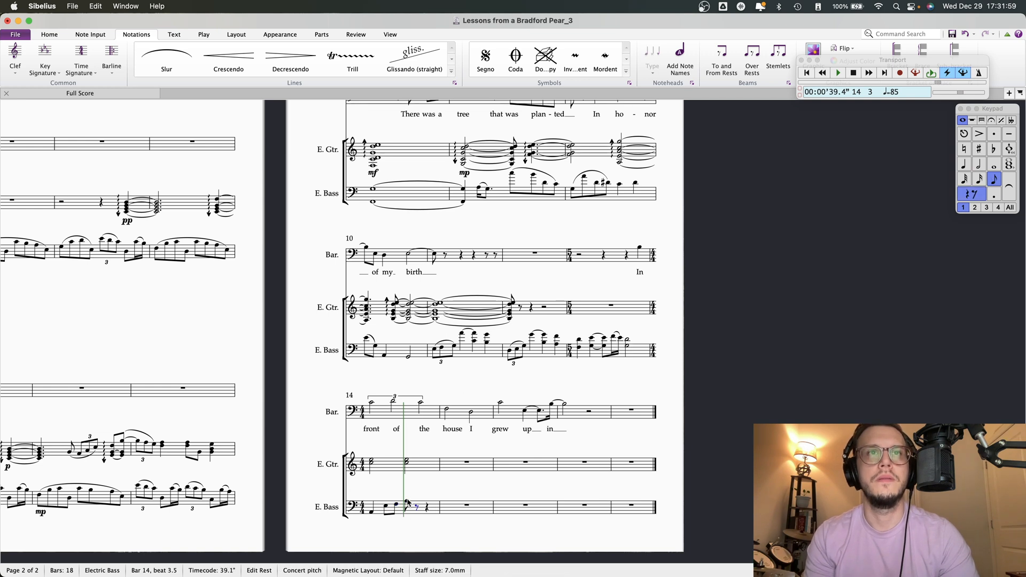
key(a)
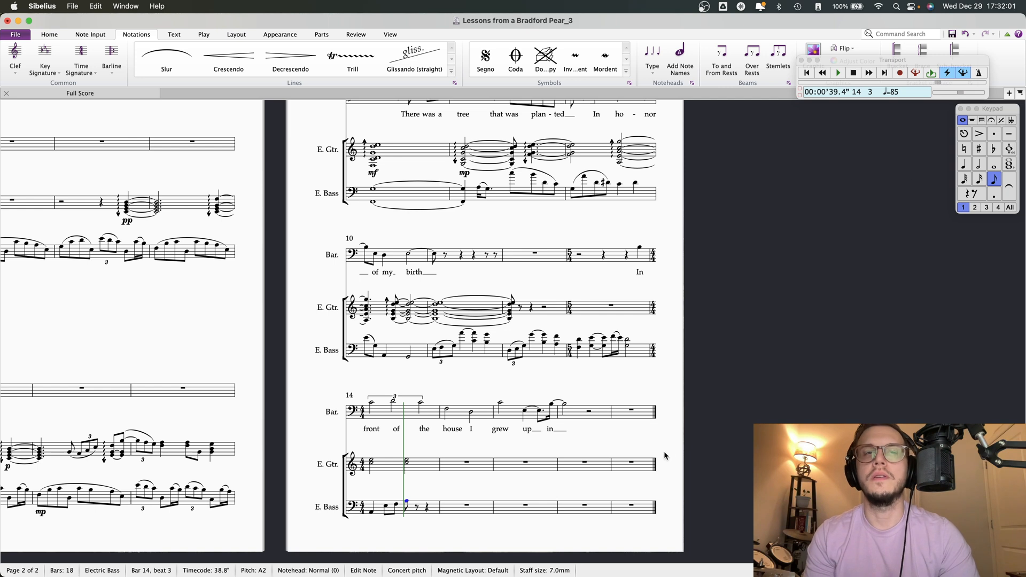
click(964, 169)
key(a)
click(1010, 187)
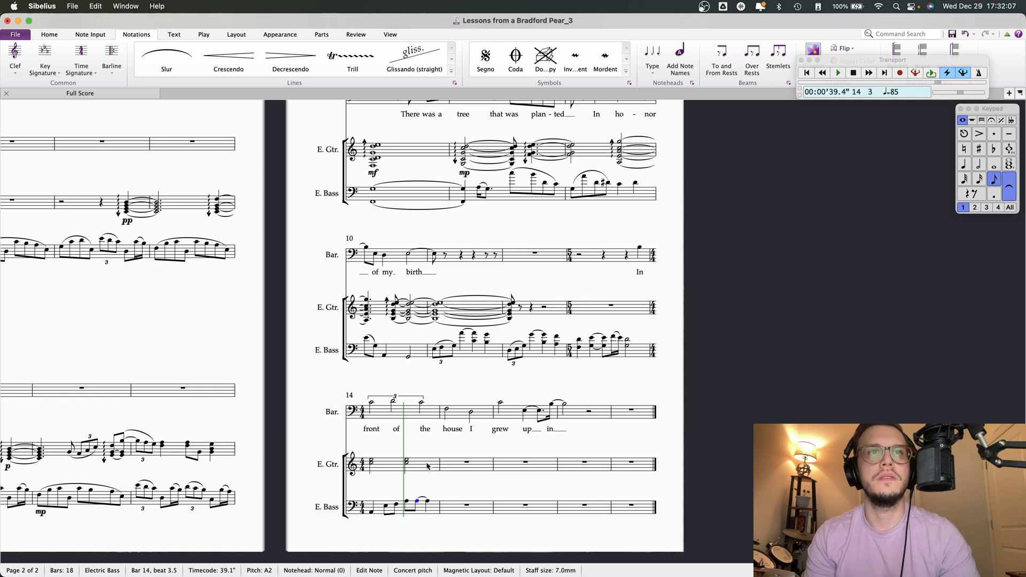
Slur the electric bass phrase in bar 14 from its opening A1 to the last note
key(Escape)
click(372, 512)
key(s)
key(space)
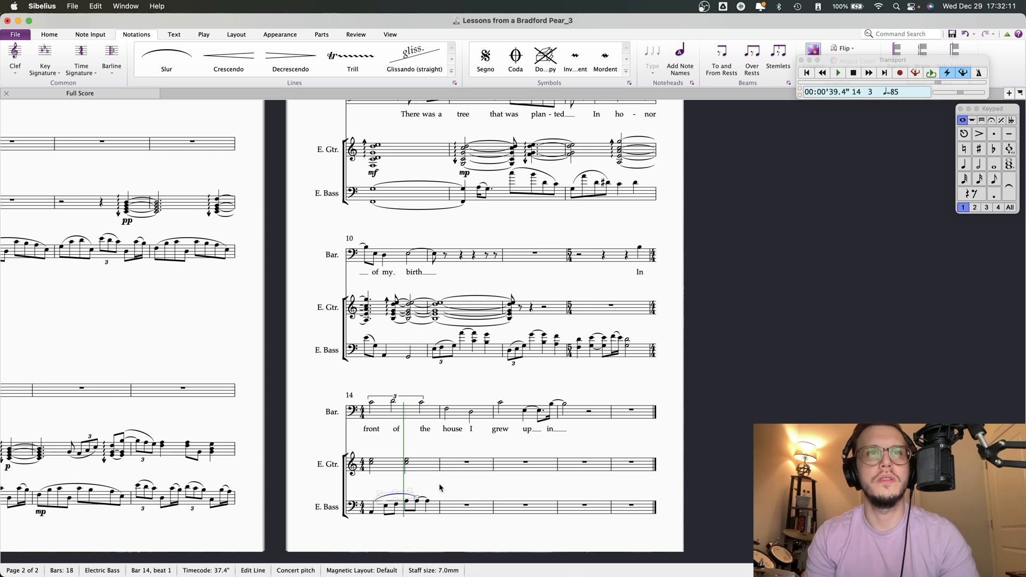
key(Escape)
Play back the score from the first electric bass note of bar 10 into bar 15
click(367, 339)
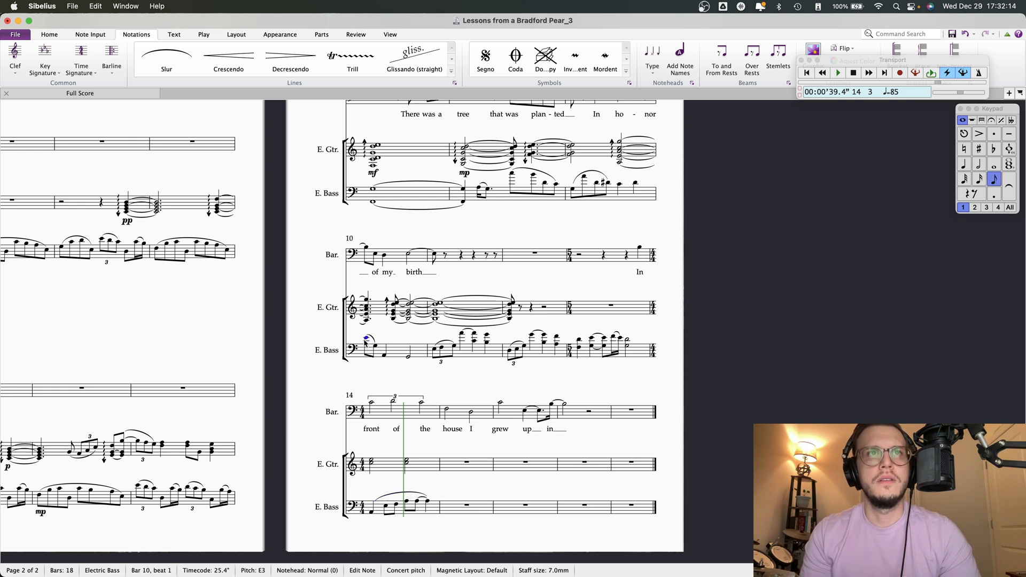
key(p)
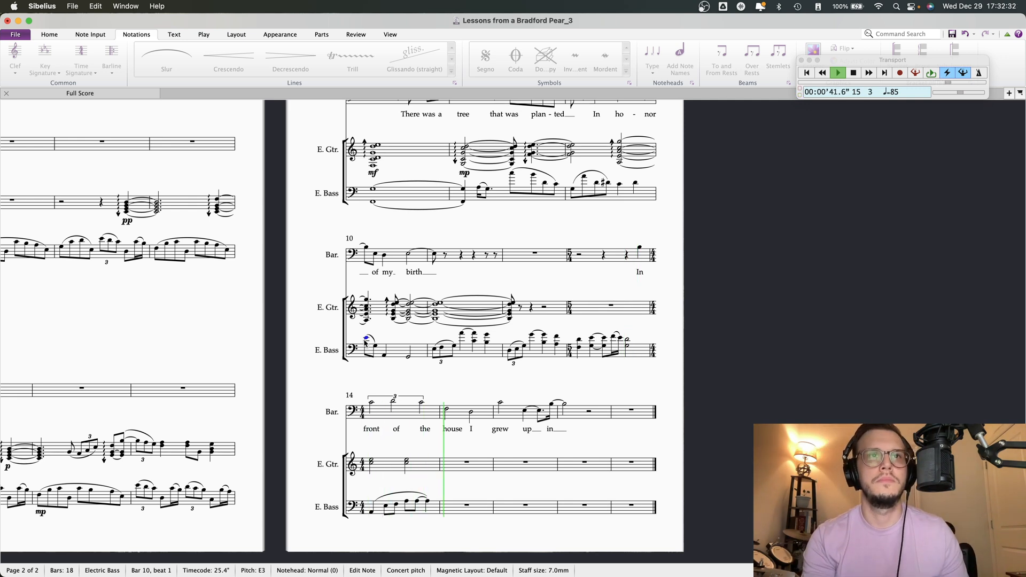
key(space)
Try higher pitches in the electric bass line of bar 14, with G2 on beat 2 and C3 on beat 3.5
click(371, 512)
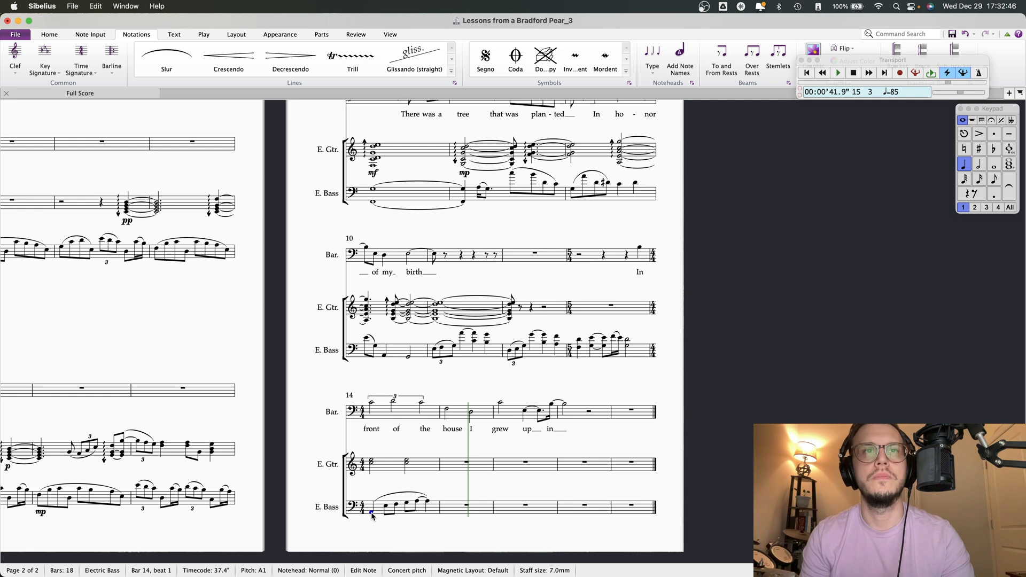
key(Right)
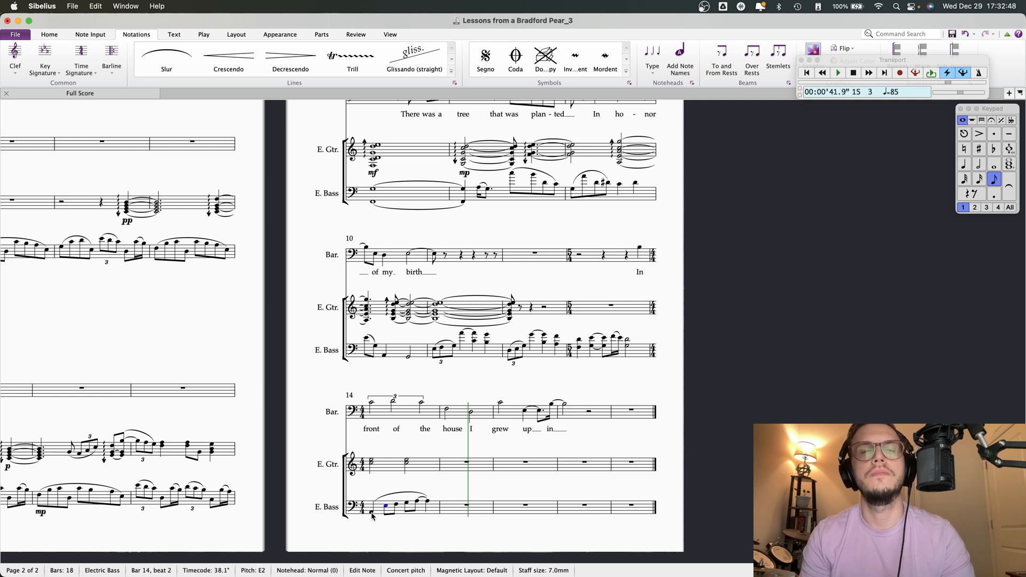
click(373, 513)
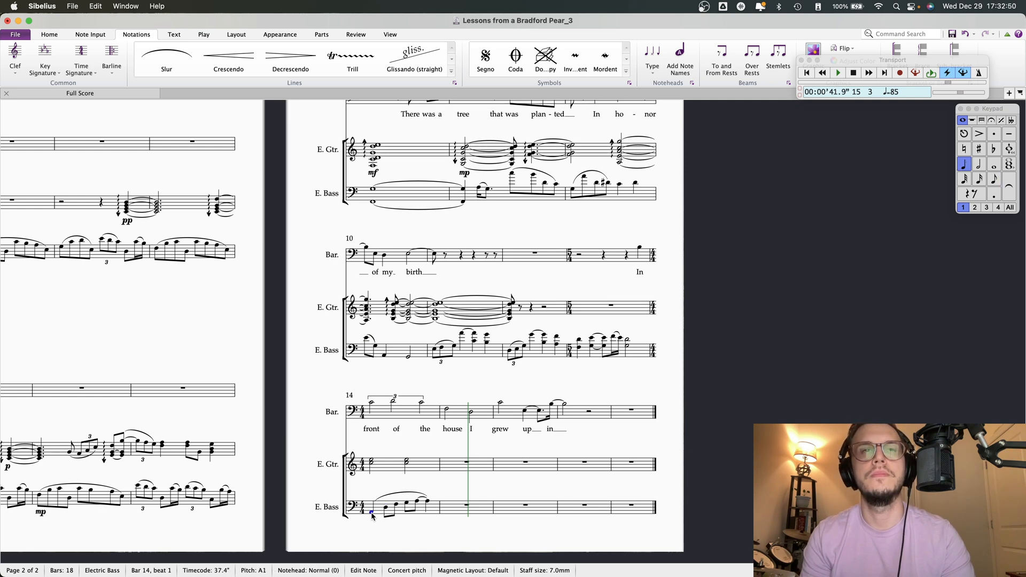
key(Right)
click(372, 513)
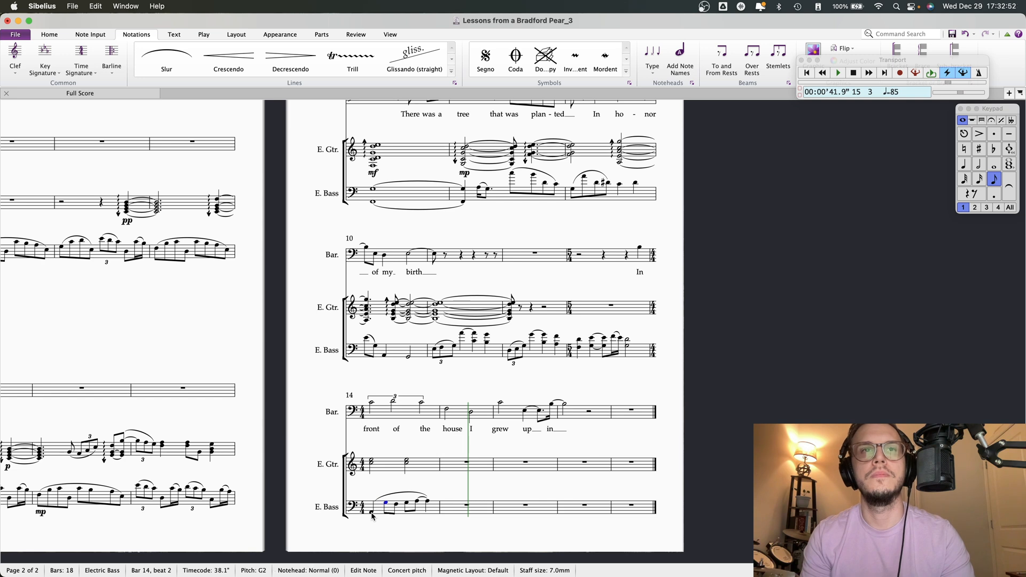
key(Right)
key(Right)
key(Right)
key(Right)
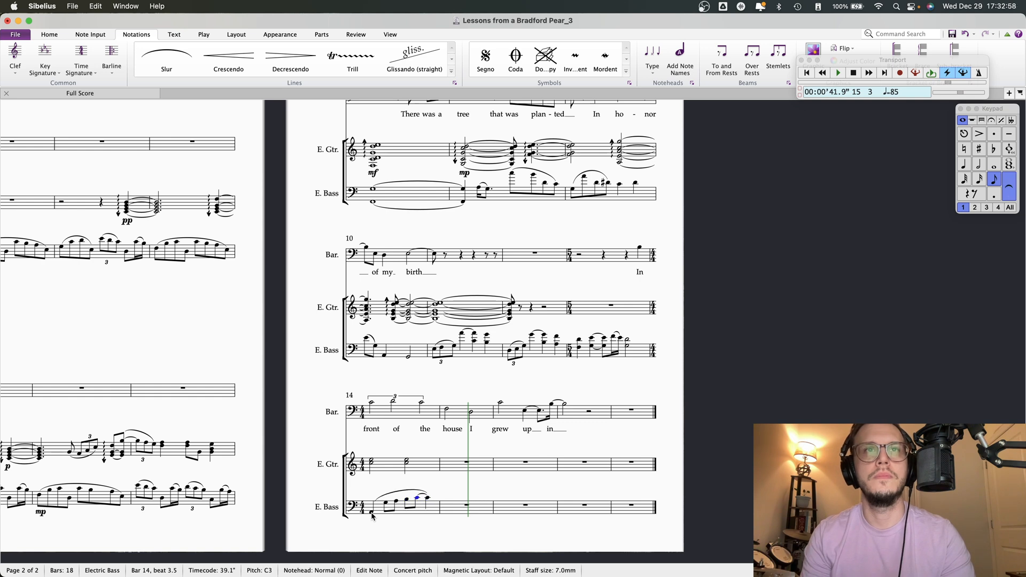
Lower the tied electric bass note on beat 3.5 of bar 14 to A2
key(Down)
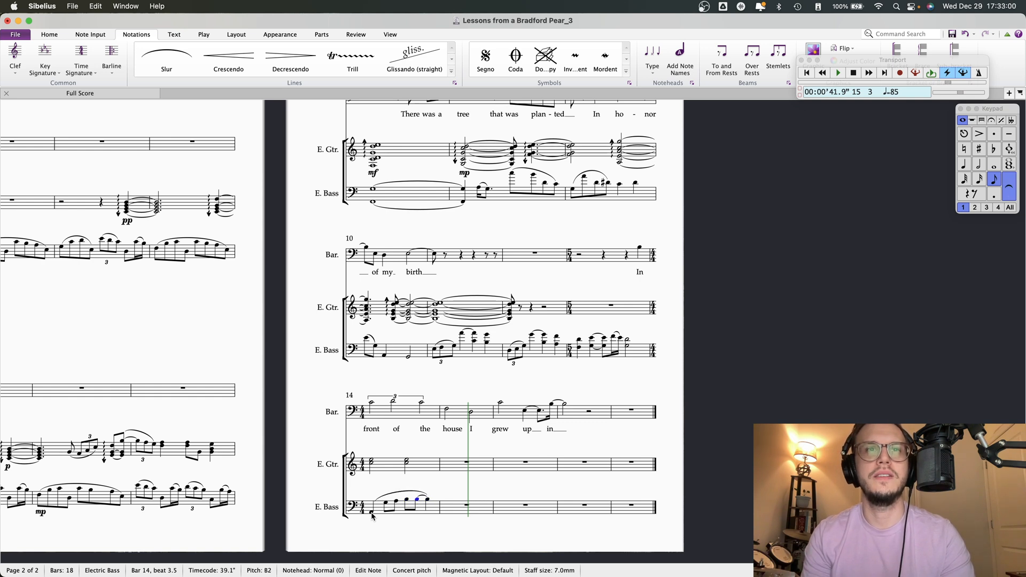
key(Left)
key(Left)
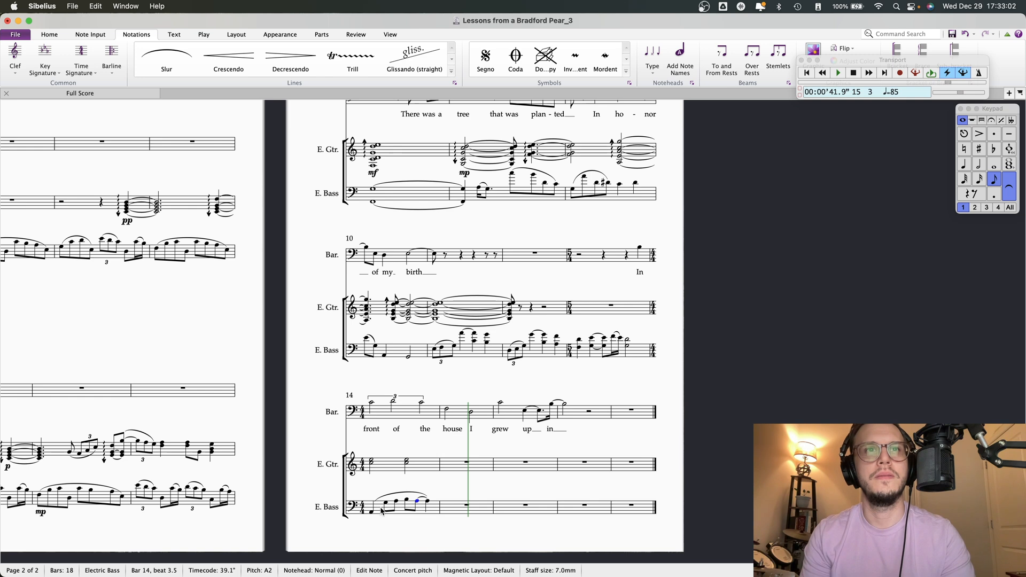
key(Right)
key(Right)
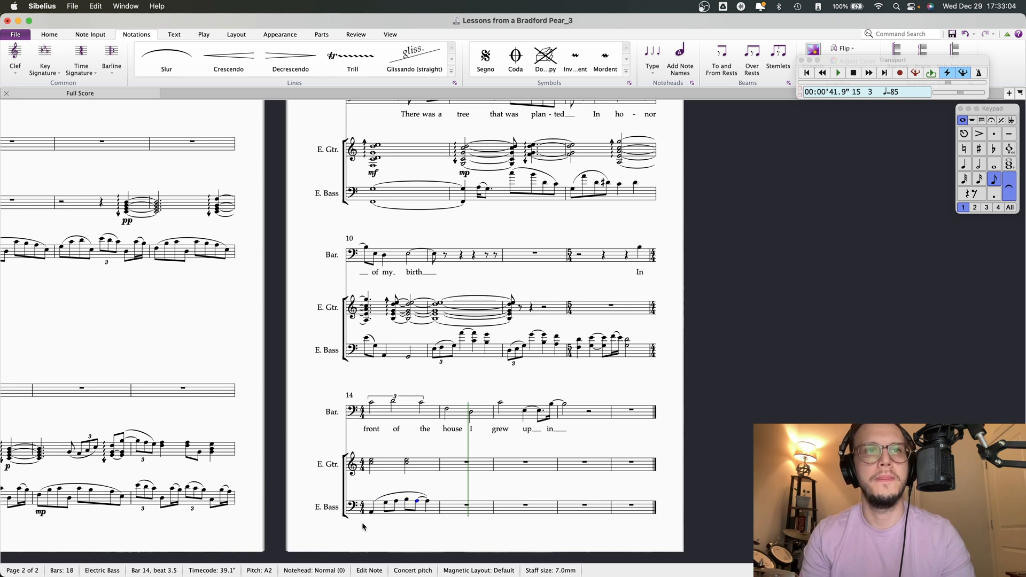
Set the two electric bass eighth notes on beat 2 of bar 14 to D2 and F2
key(Left)
key(Down)
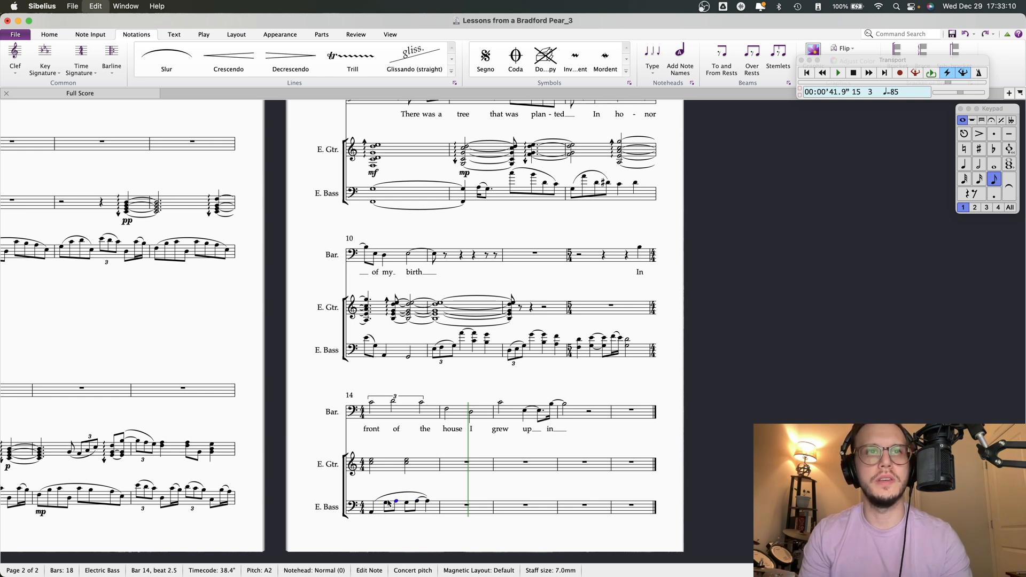
key(Left)
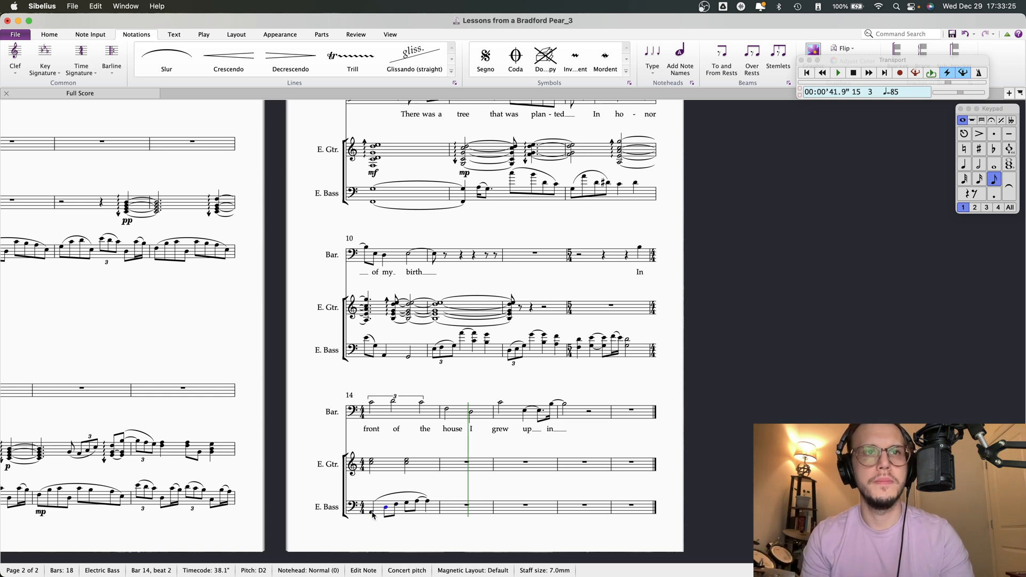
key(Left)
key(Right)
key(Right)
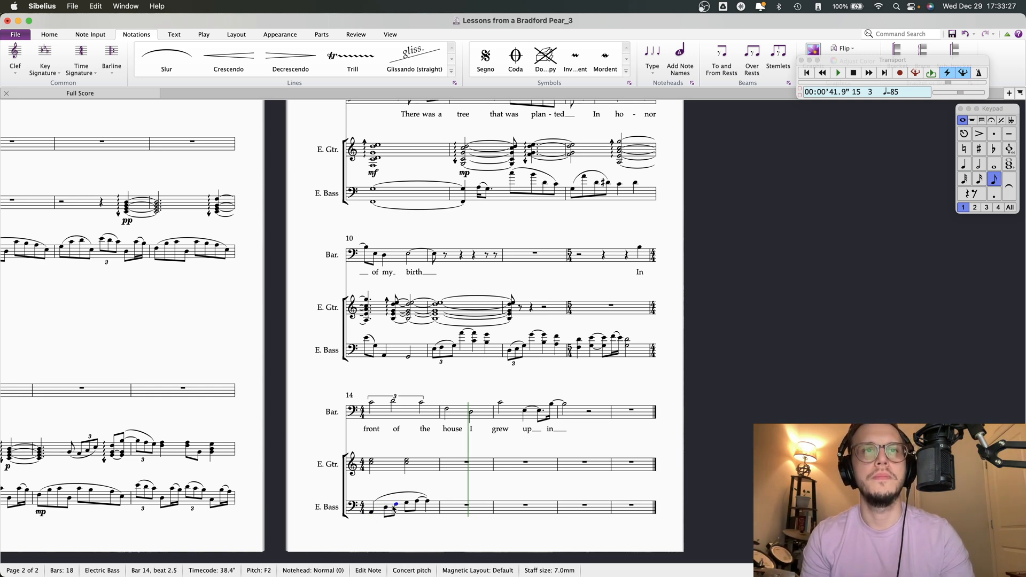
Play back the score from the first electric bass note of bar 14 into bar 15
key(Right)
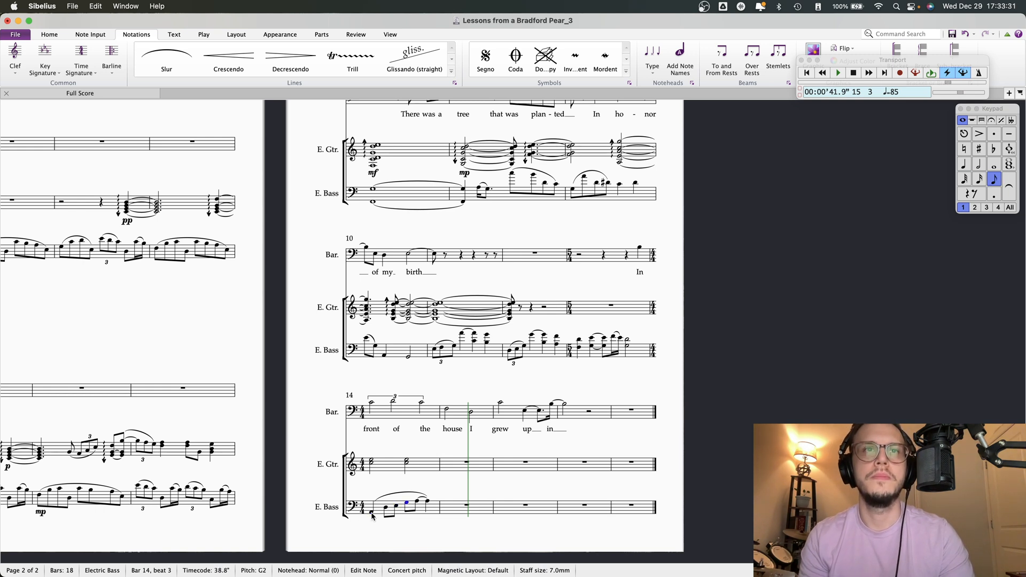
key(Right)
click(372, 513)
key(space)
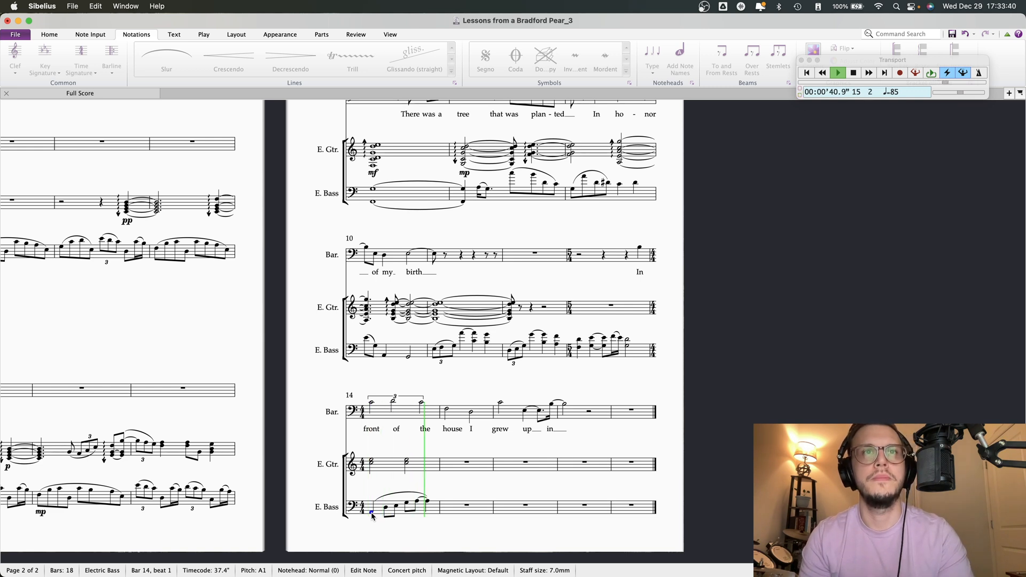
key(space)
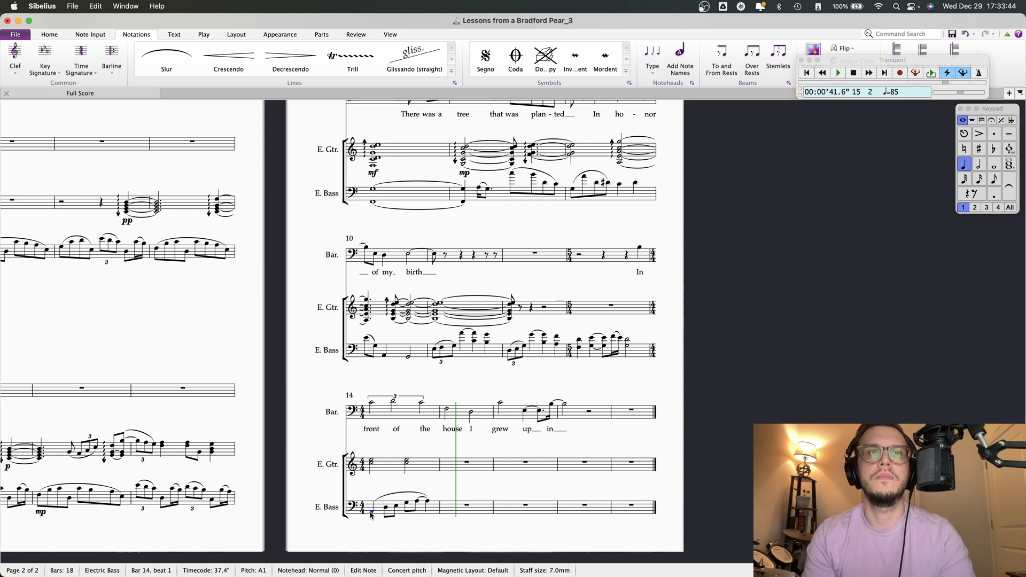
Raise the later electric bass notes of bar 14, with G2 on beat 2.5 and a tied D3 on beat 3.5
key(Right)
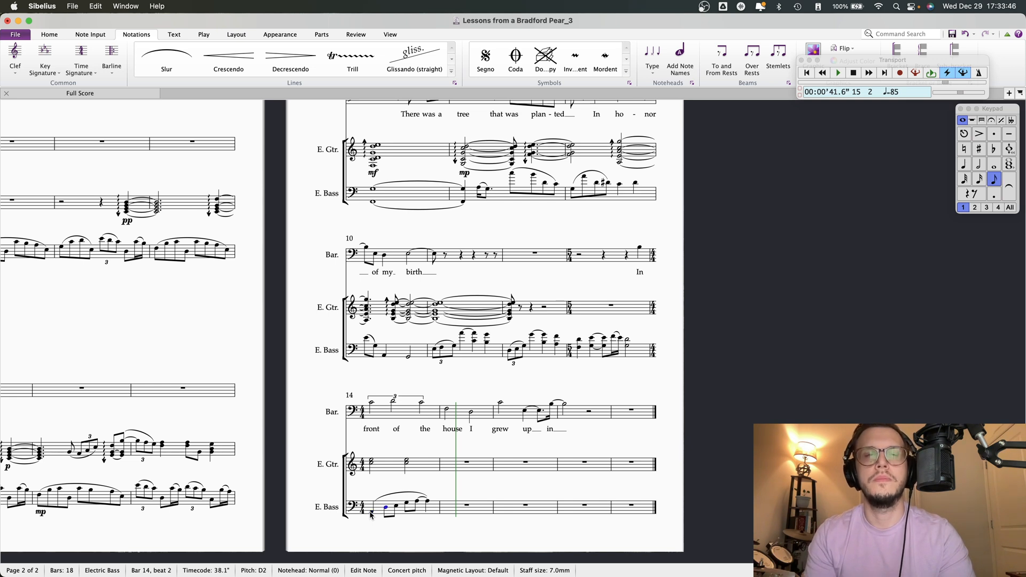
key(Left)
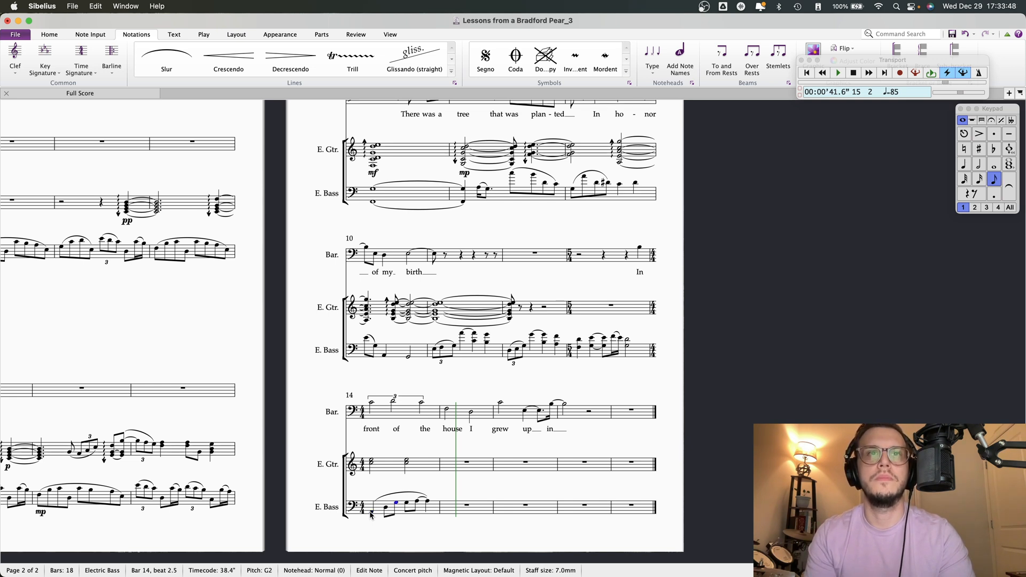
key(Right)
key(Right)
key(Right)
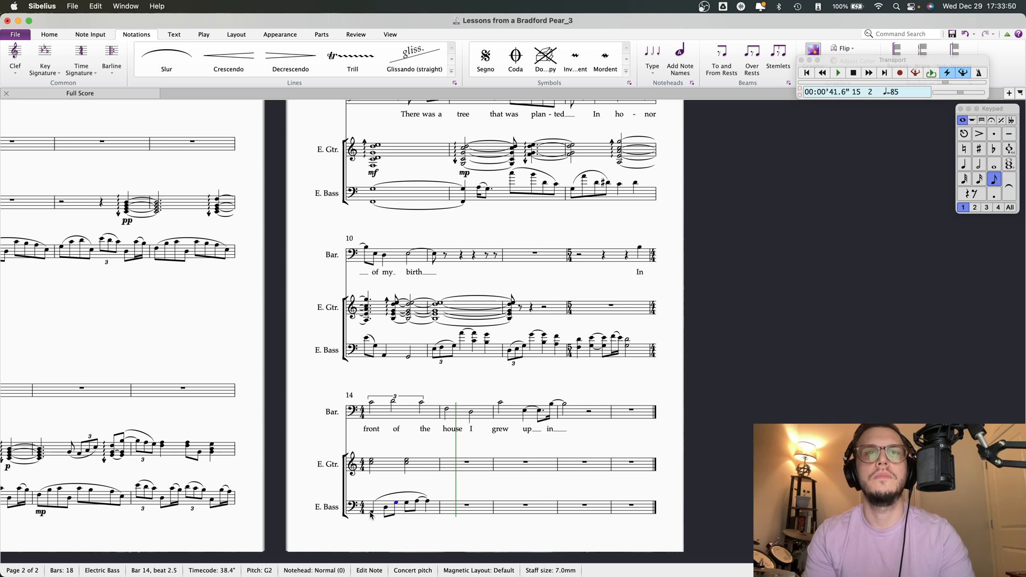
key(Right)
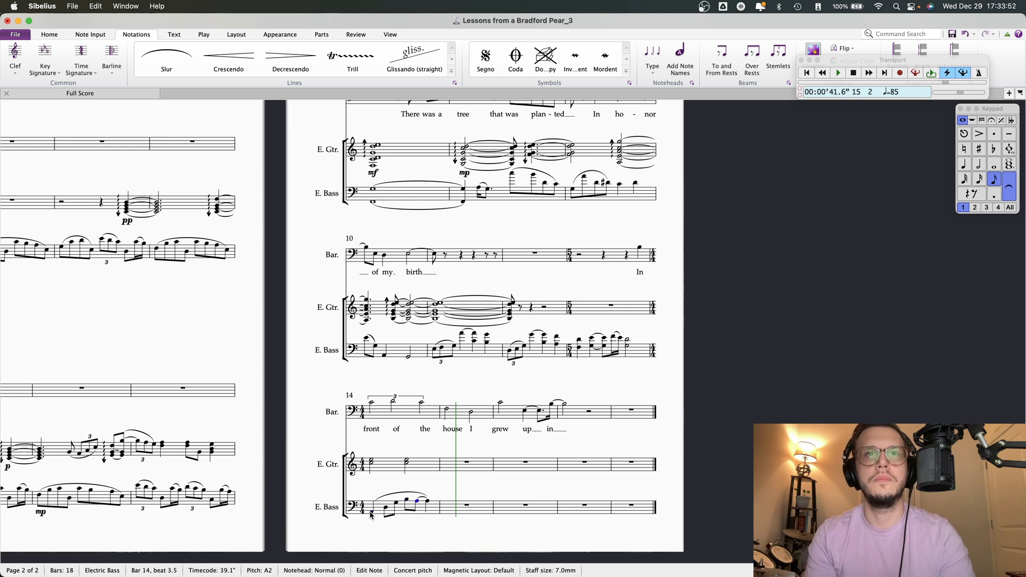
key(Up)
key(Up)
key(Up)
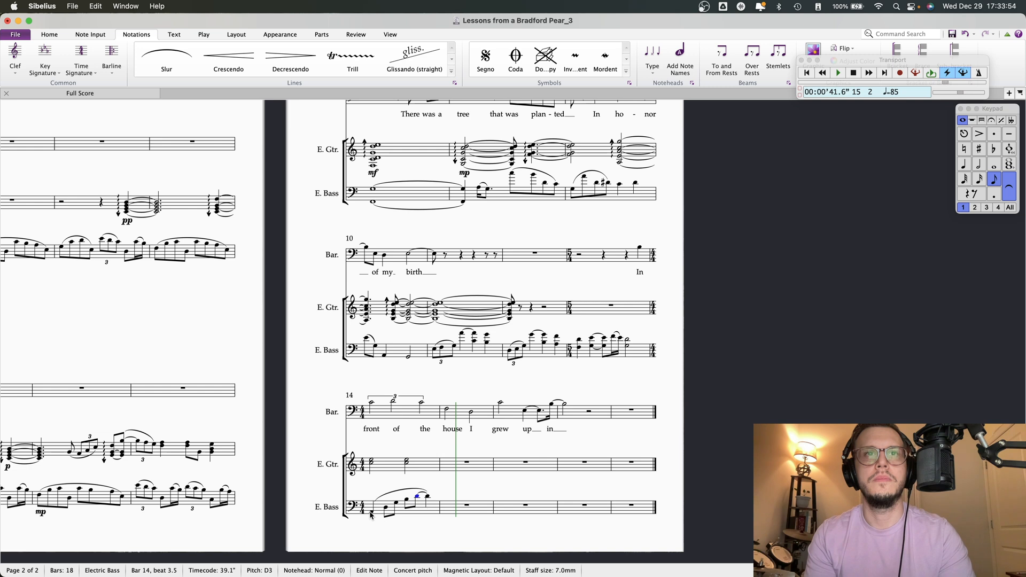
Listen to the revised electric bass line from beat 1 of bar 14 into bar 15
click(371, 514)
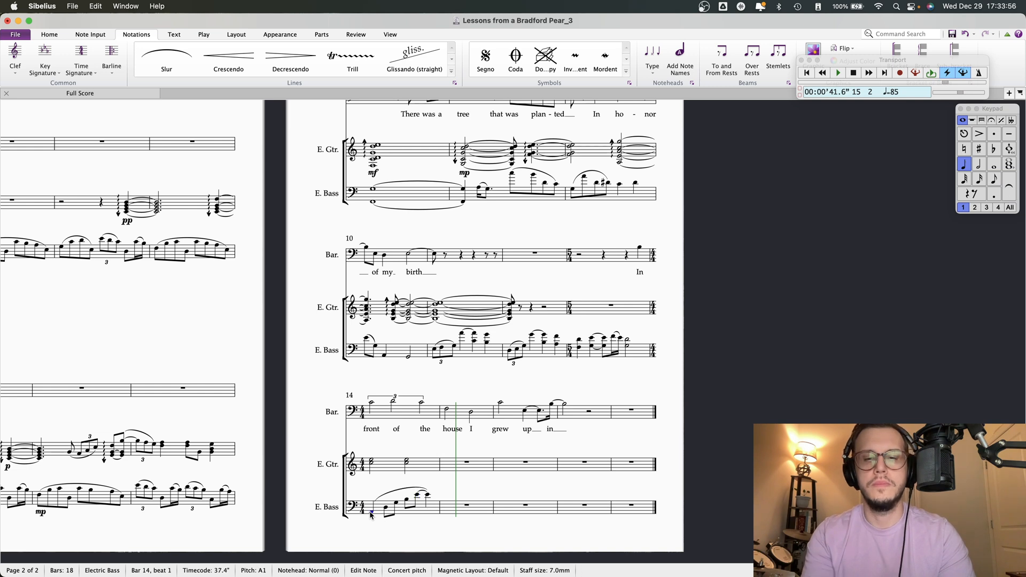
key(space)
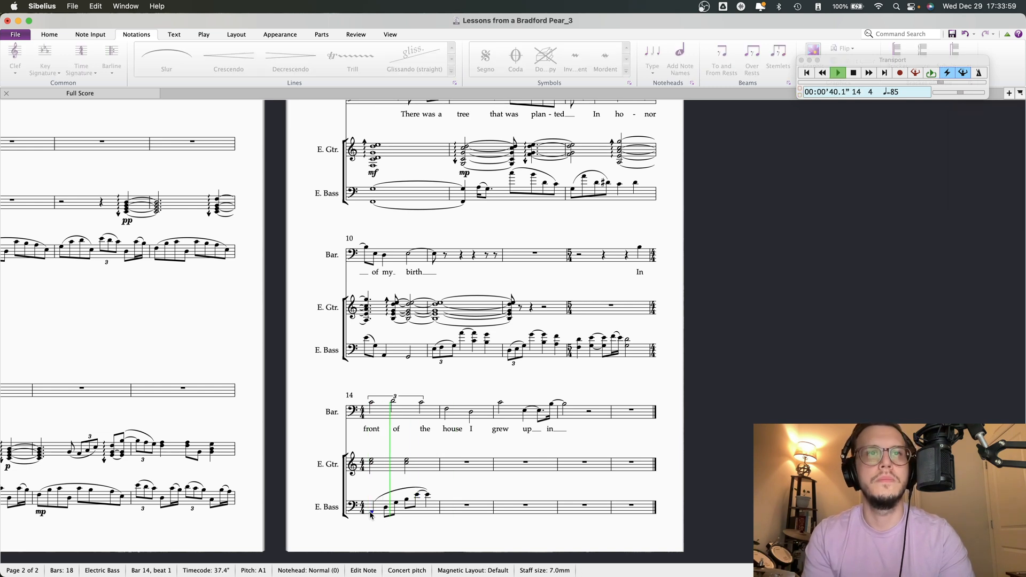
key(space)
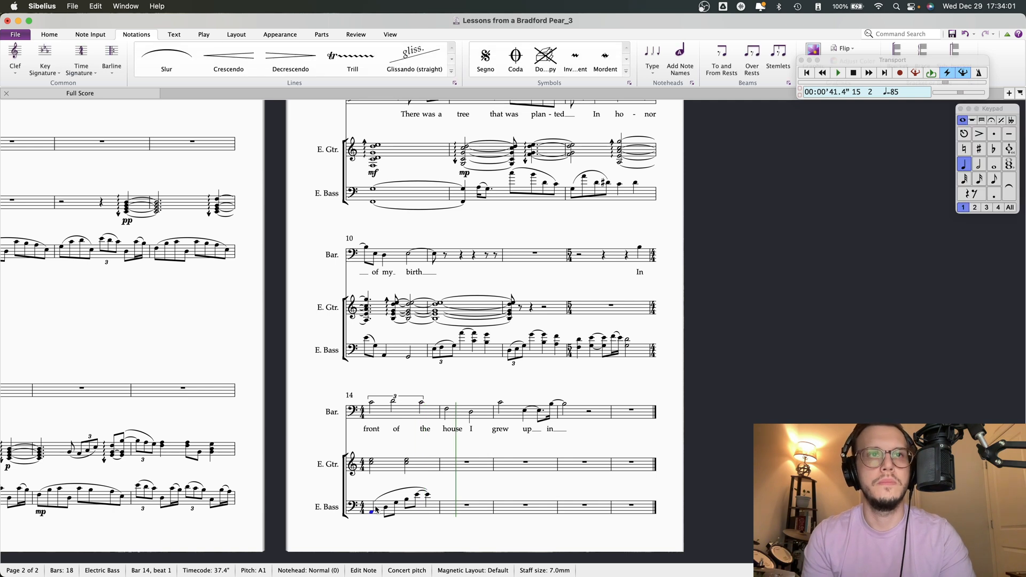
Set the electric bass eighth notes on beats 2 and 3 of bar 14 to E2 and C3
key(Right)
key(Right)
key(Right)
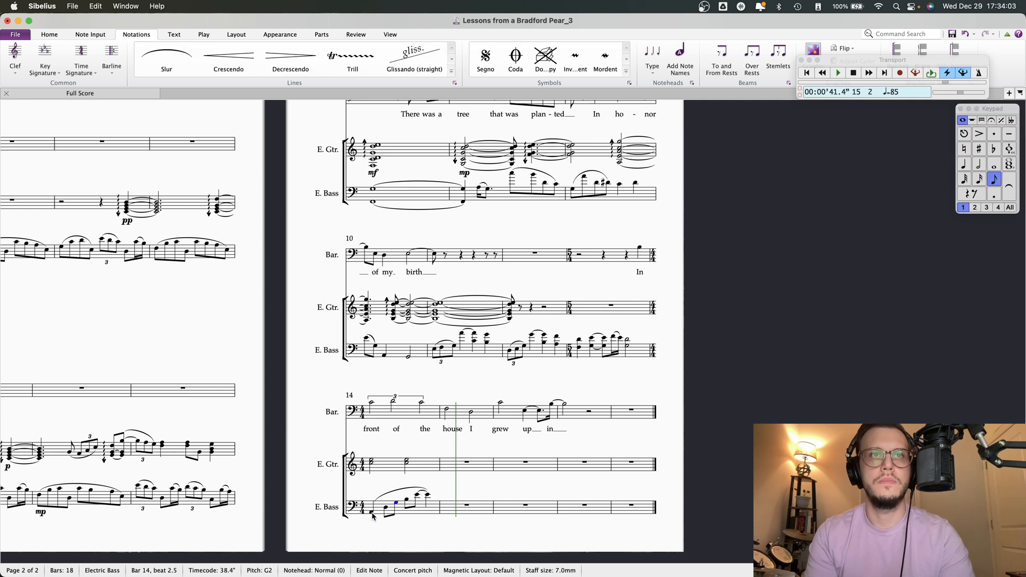
key(Up)
key(Left)
key(Left)
key(Left)
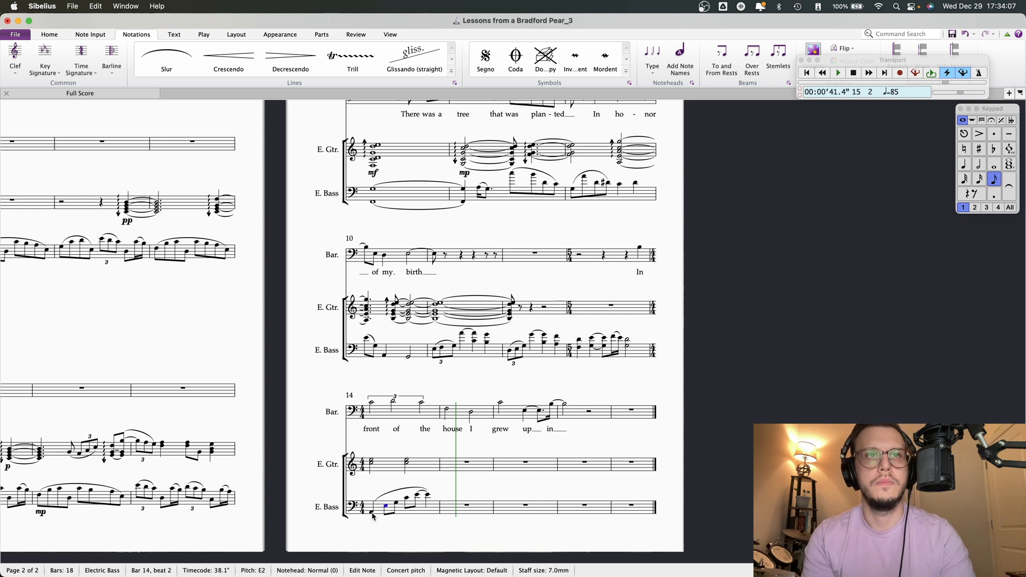
key(Right)
key(Right)
key(Right)
key(Right)
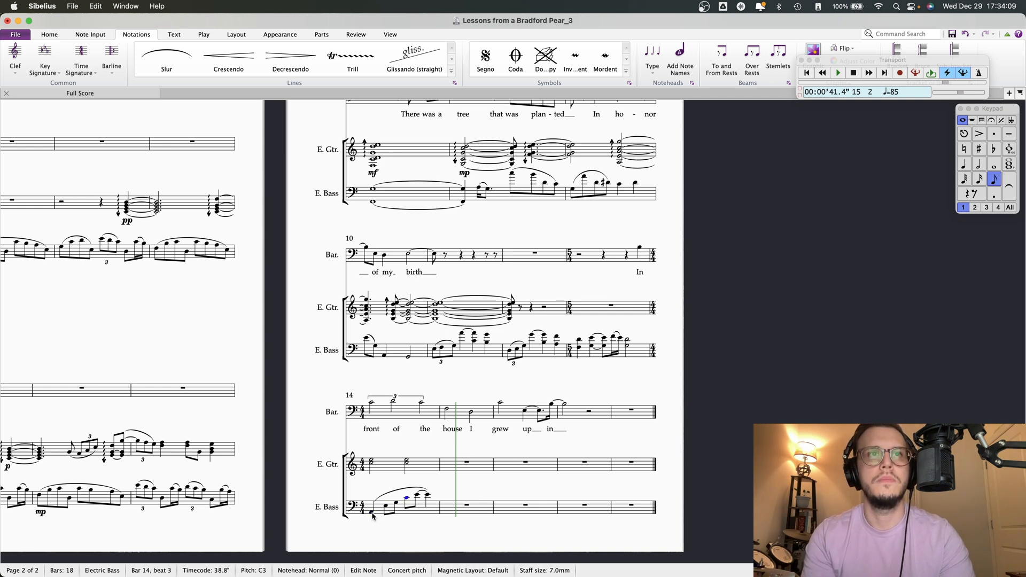
Set the tied electric bass note on beat 3.5 of bar 14 to D3
key(Left)
key(Left)
key(Left)
key(Left)
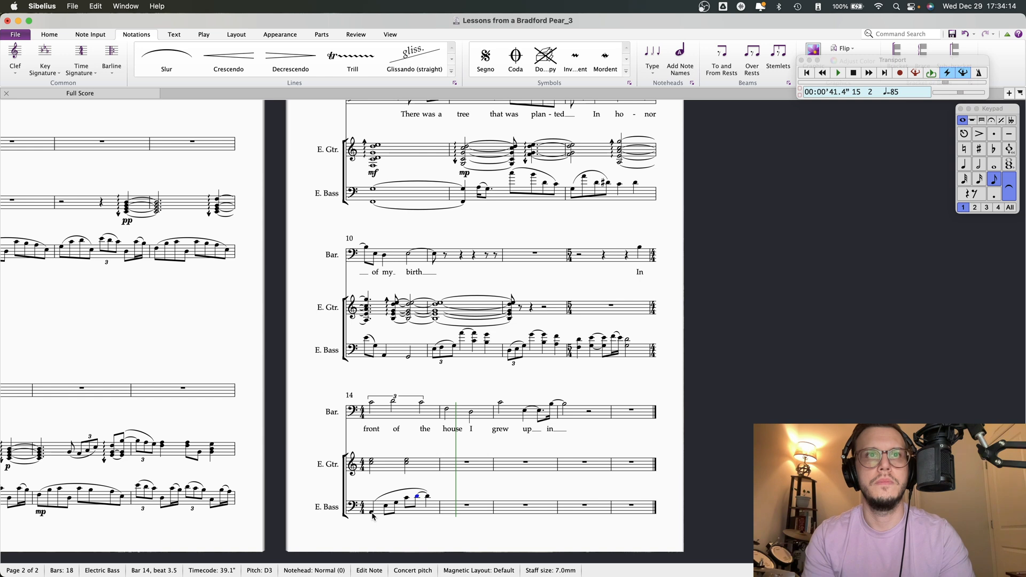
key(Right)
key(Right)
key(Right)
key(Right)
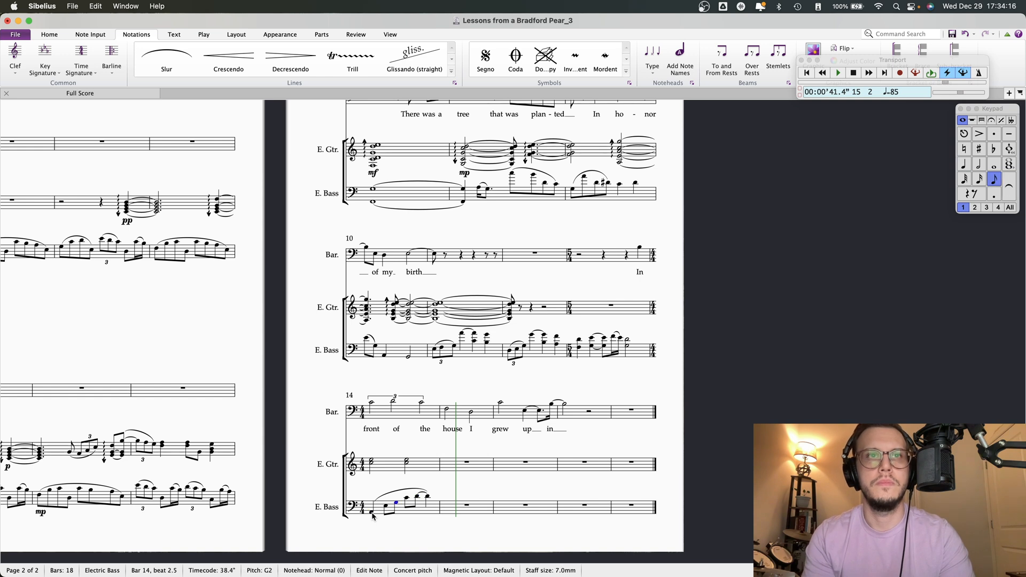
Play back bar 14 from its first electric bass note into bar 15
click(372, 513)
key(p)
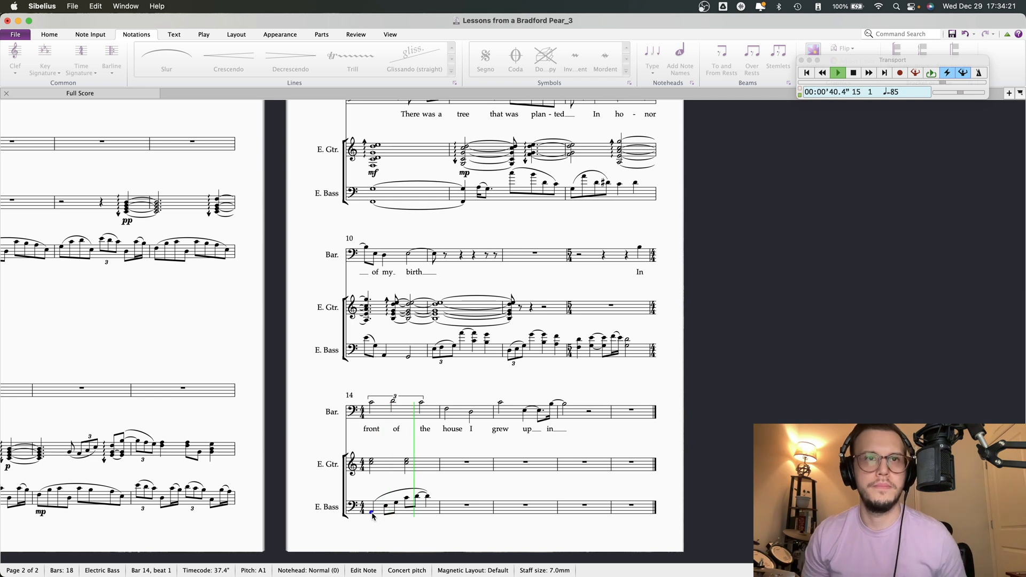
key(space)
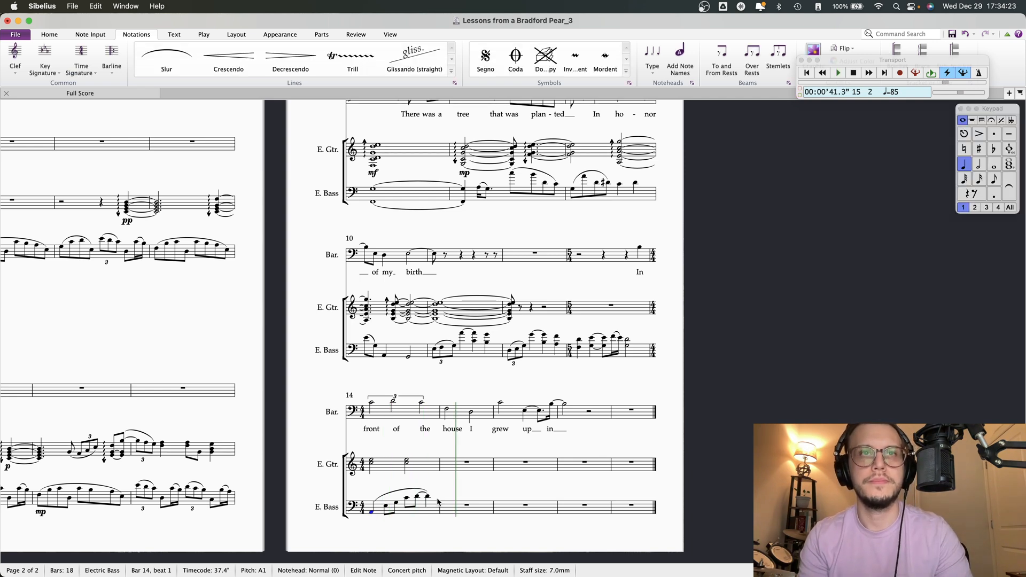
Copy the electric bass passage of bar 14 into bar 15
click(416, 514)
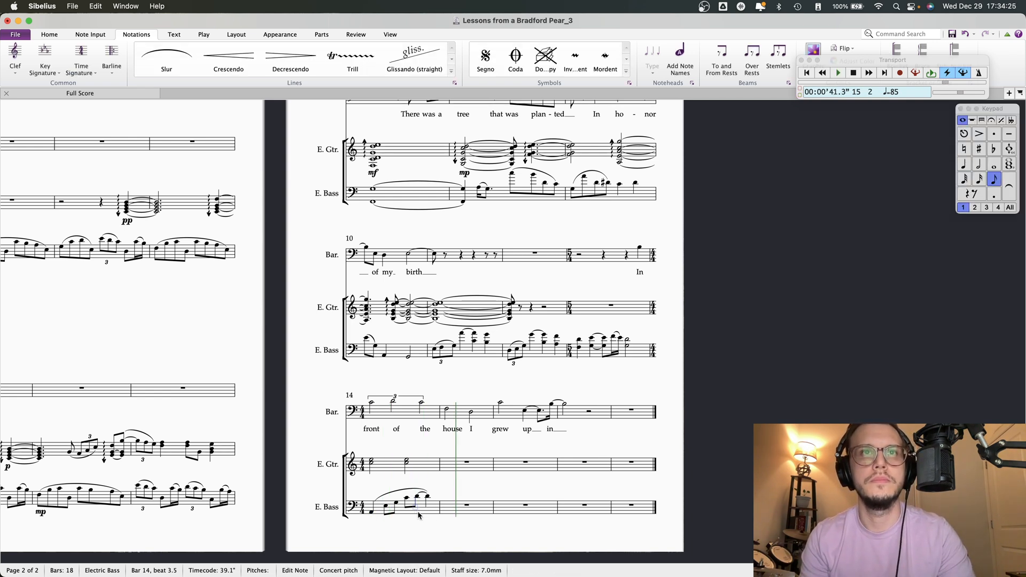
click(422, 514)
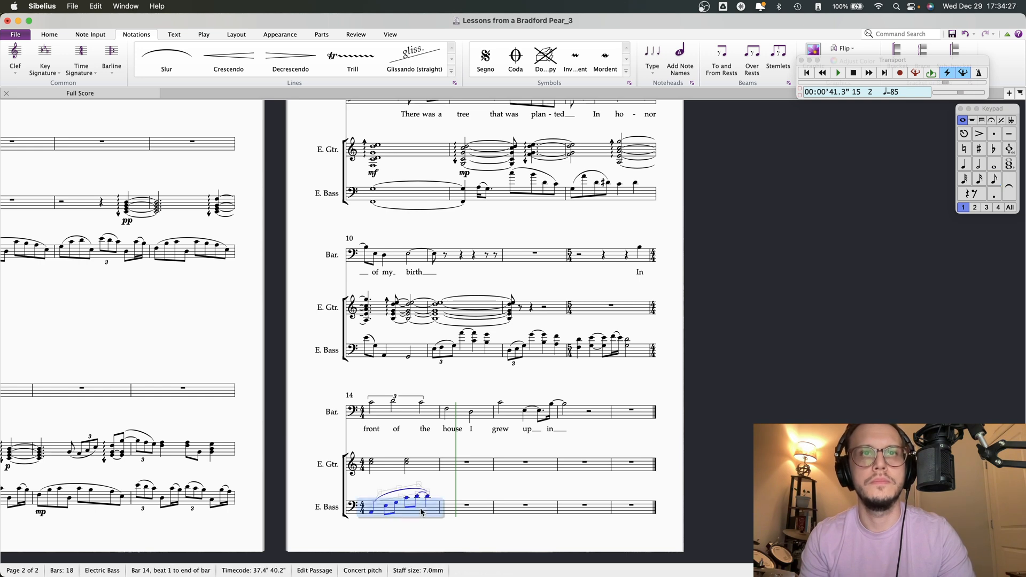
click(449, 512)
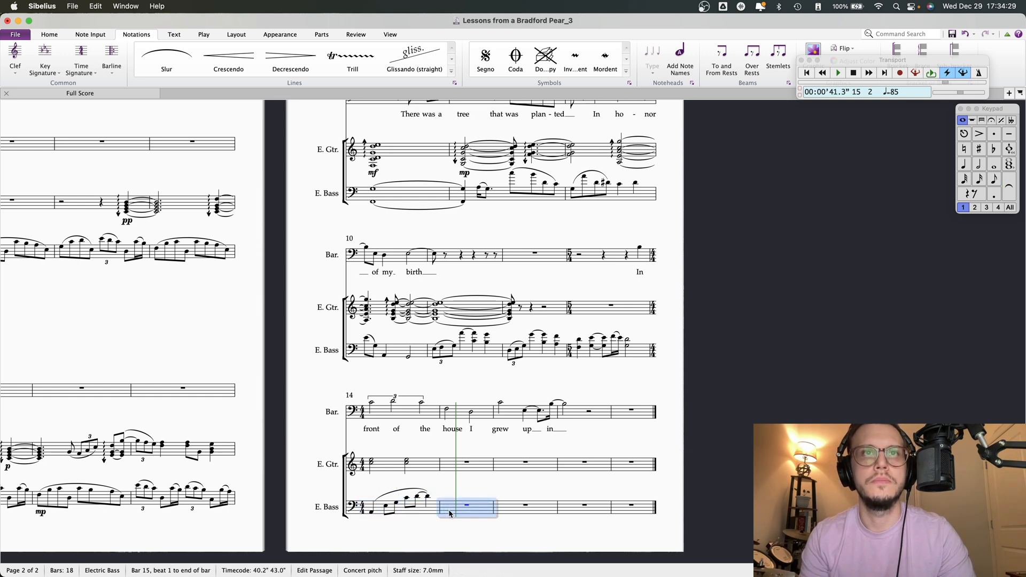
key(super+v)
click(451, 527)
Raise the copied electric bass notes after beat 1 in bar 15, with a tied E3 on beat 3.5
click(442, 514)
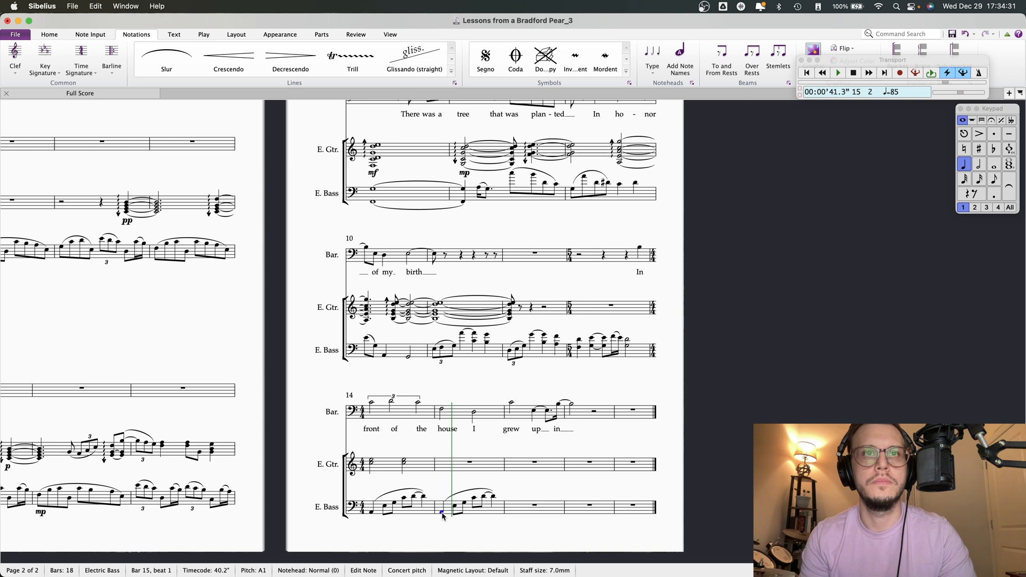
key(Right)
key(Right)
key(Right)
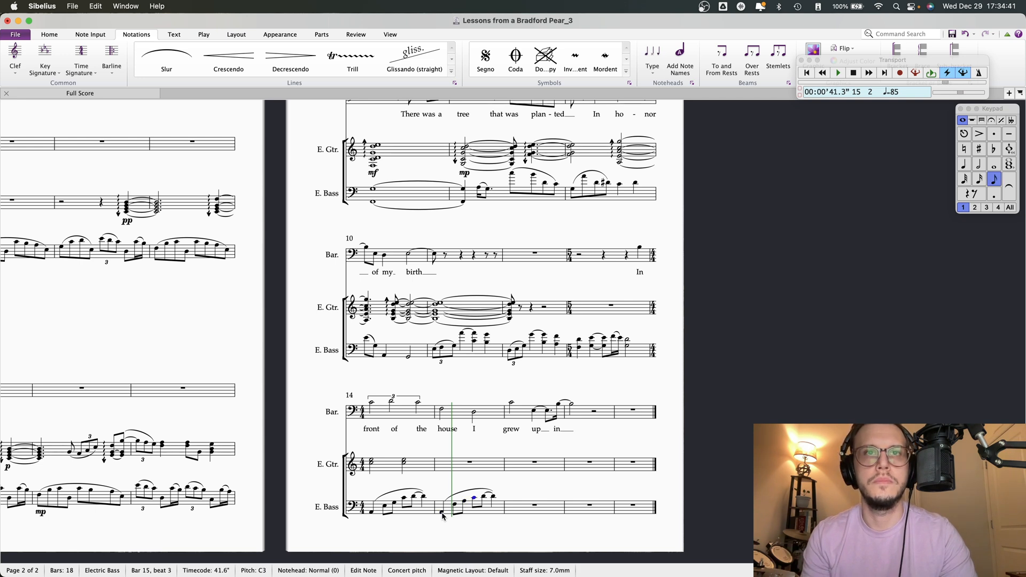
key(Right)
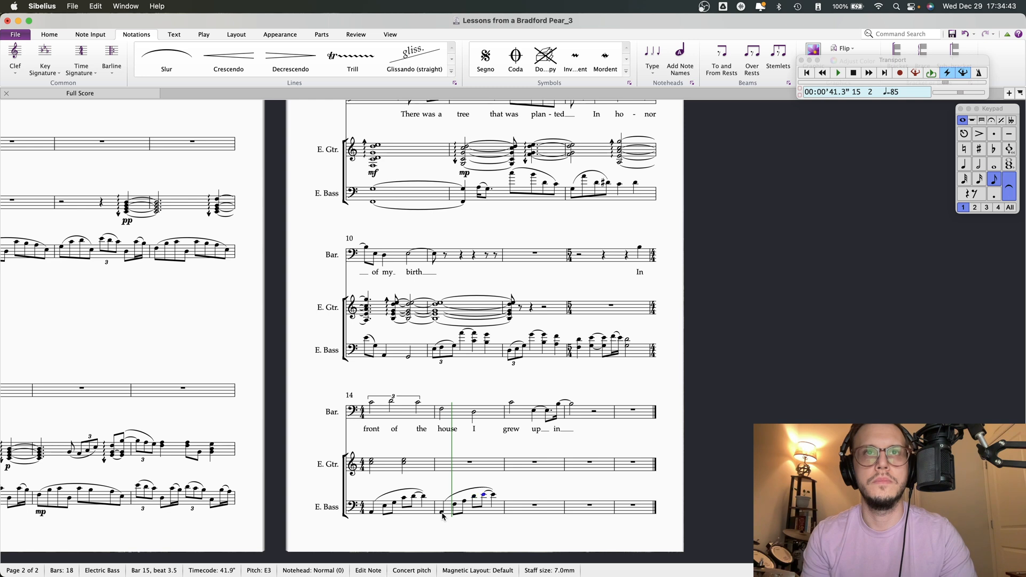
Play back bars 14 and 15 from the first electric bass note of bar 14
click(372, 513)
key(p)
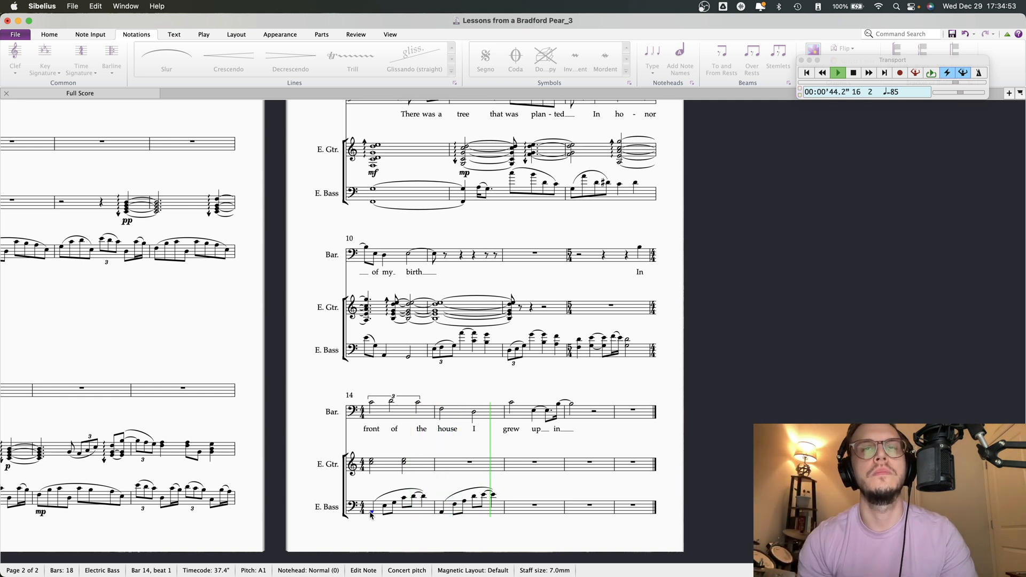
key(space)
Enter electric bass eighth notes F3 and E3 at the start of bar 16, followed by a quarter-note B2 on beat 2
scroll(494, 496, right, 2)
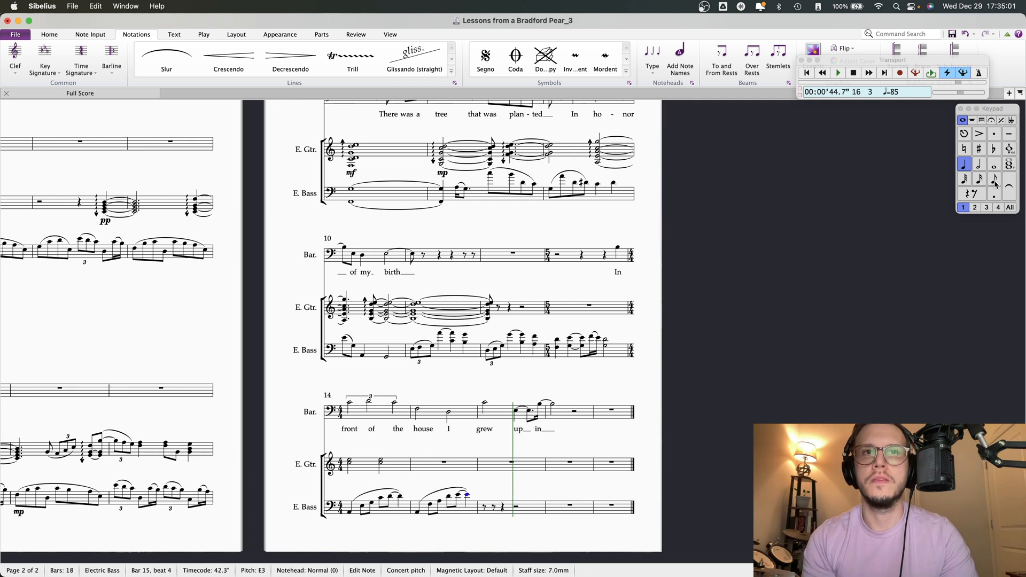
click(512, 506)
click(995, 180)
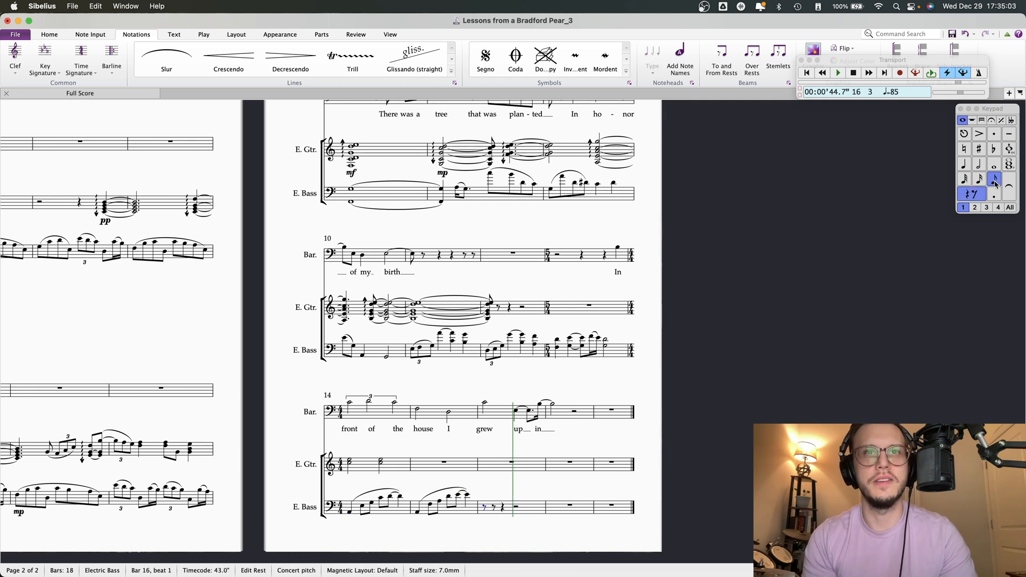
key(d)
key(f)
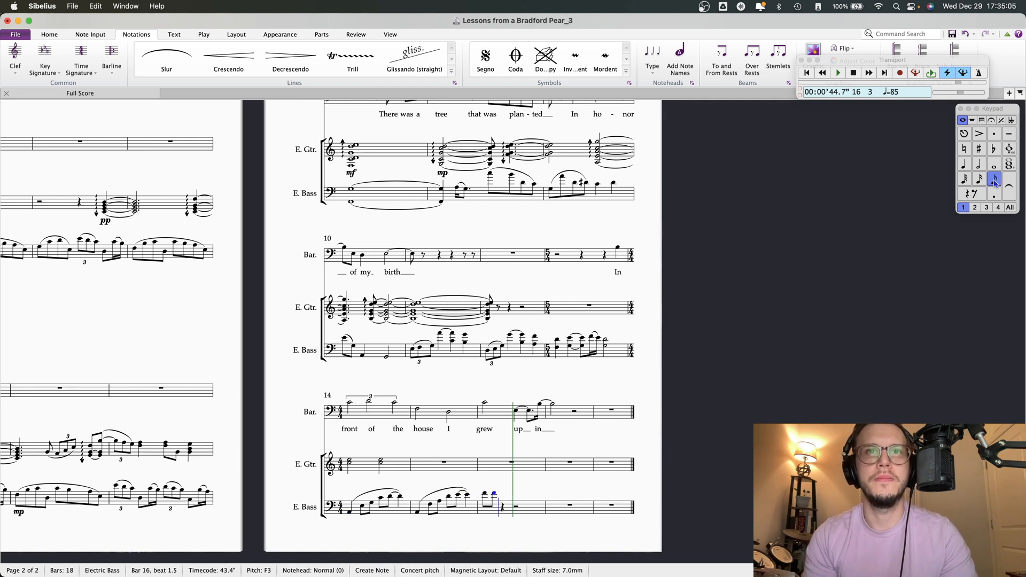
key(4)
key(d)
key(Down)
key(Escape)
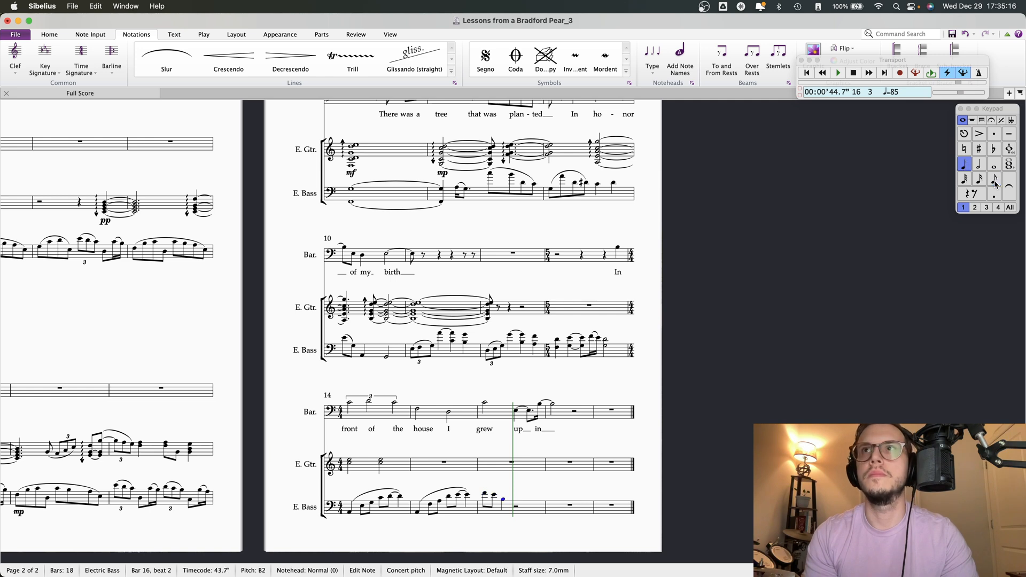
Make the electric bass note on beat 2 of bar 16 an eighth-note D3 and continue with eighth notes down to B2 on beat 3
click(995, 181)
key(Up)
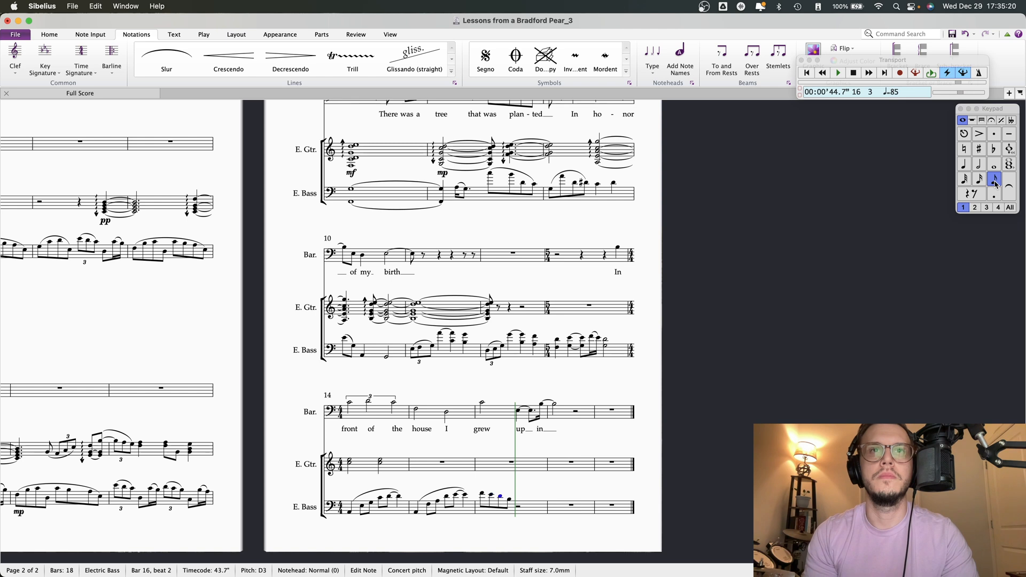
key(Right)
key(r)
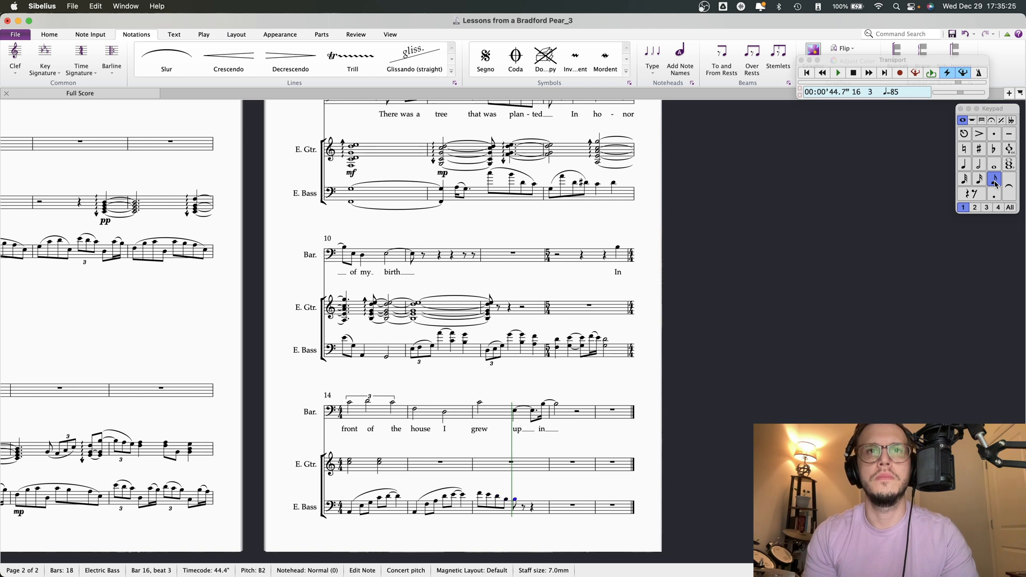
key(Up)
key(Down)
key(Left)
key(Up)
key(Right)
Change beat 1 of the electric bass in bar 16 to a dotted-eighth F3 and a sixteenth E3
click(480, 494)
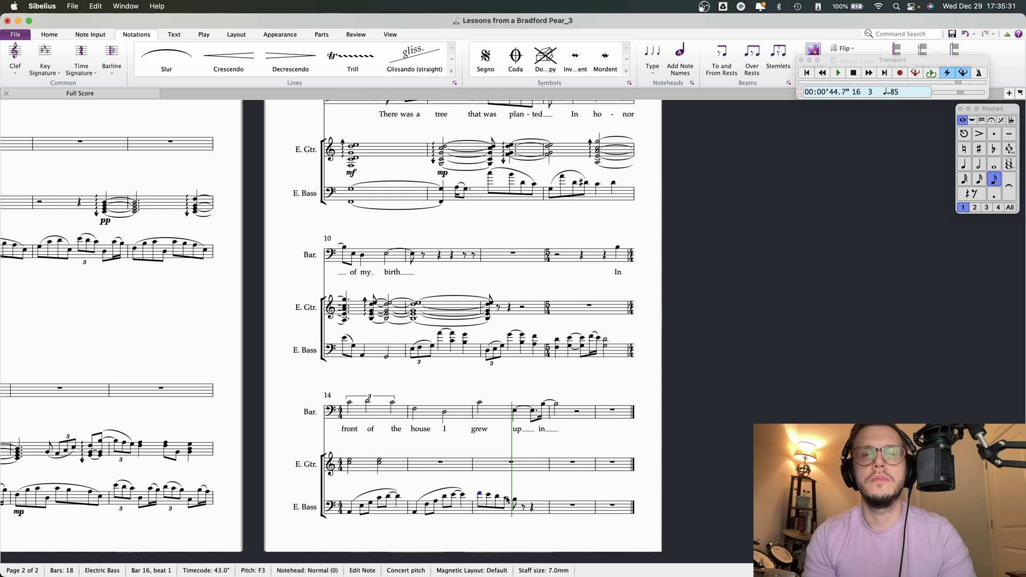
click(995, 195)
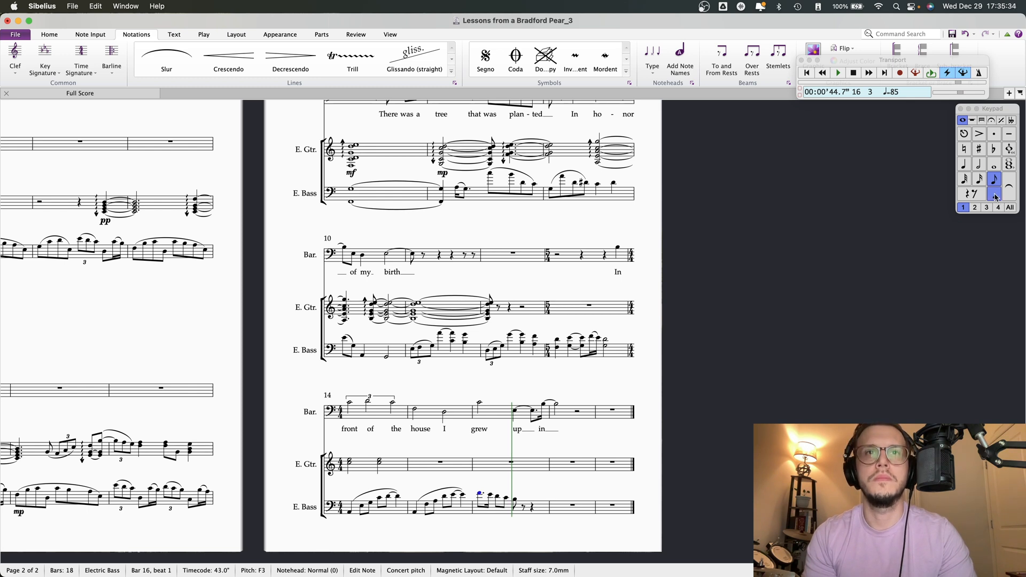
click(491, 495)
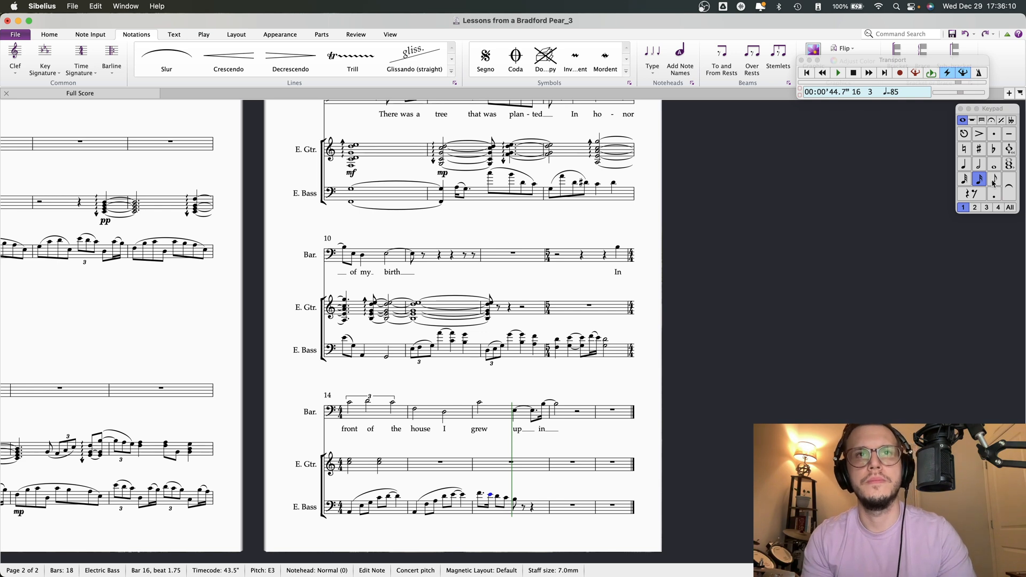
key(Right)
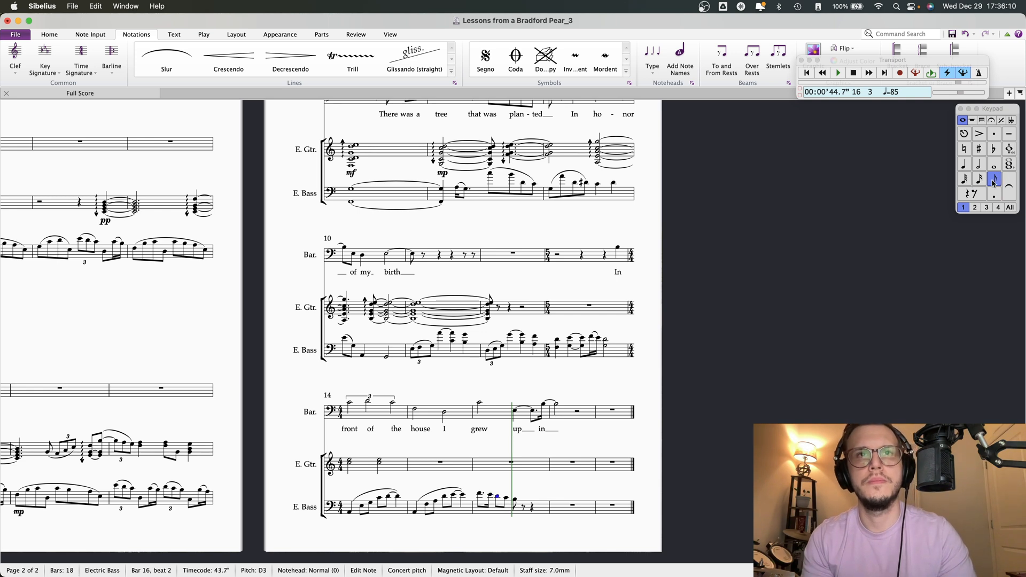
Make the electric bass B2 on beat 3 of bar 16 a half note and enter a half-note A2 on beat 1 of bar 17
key(Right)
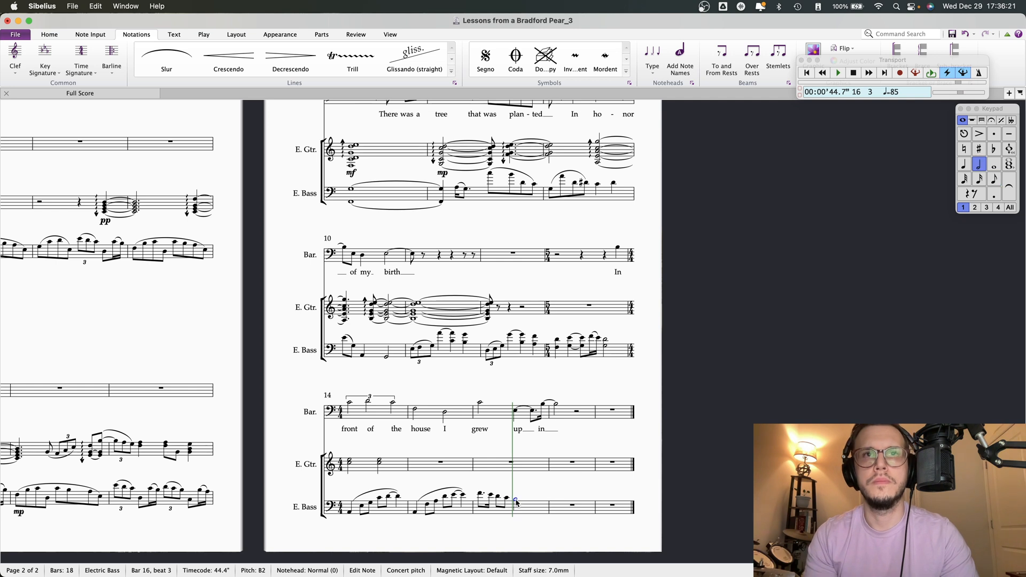
key(5)
key(r)
key(Left)
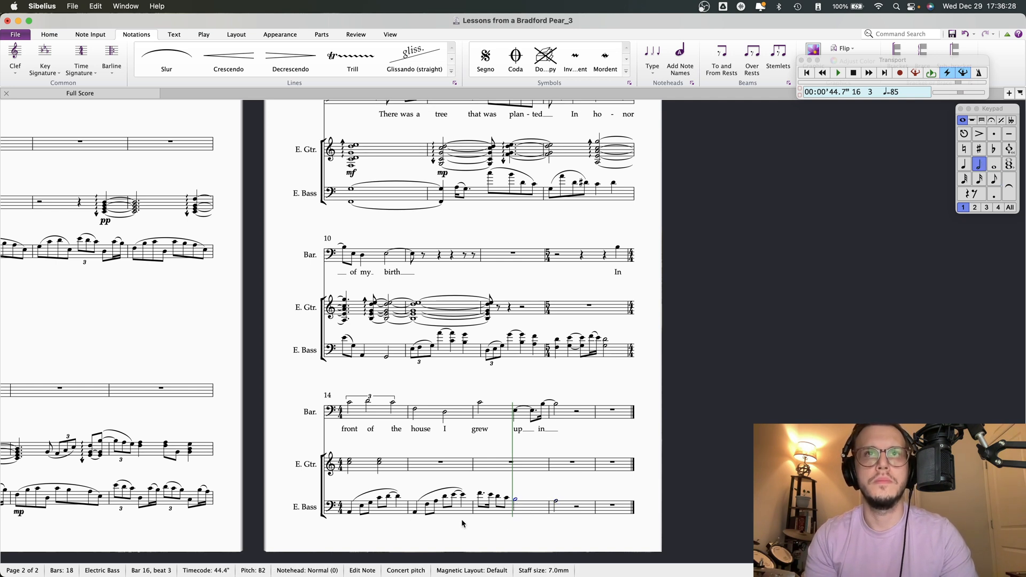
Play back the score from the first electric bass note of bar 14 into bar 17
click(350, 514)
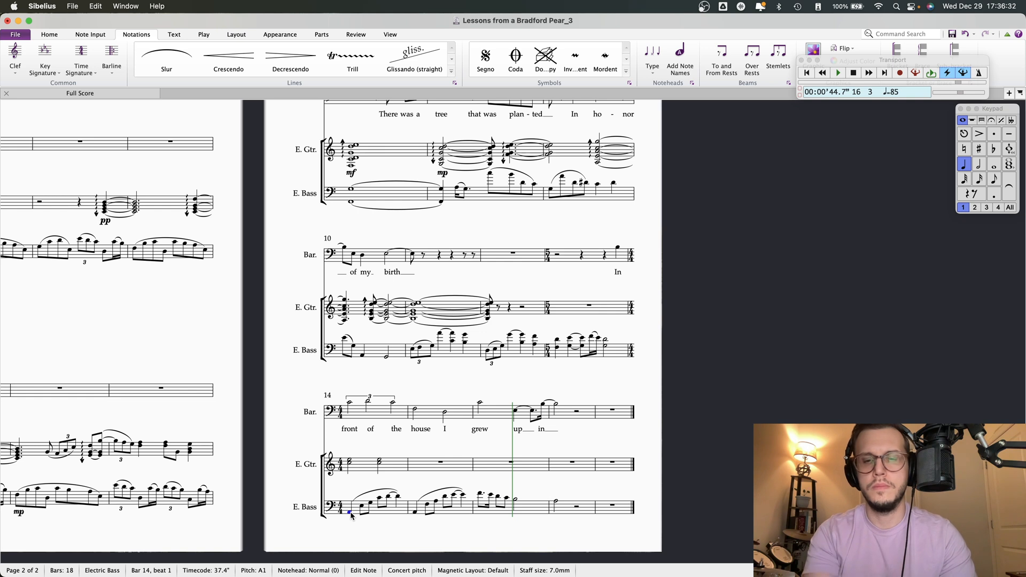
key(space)
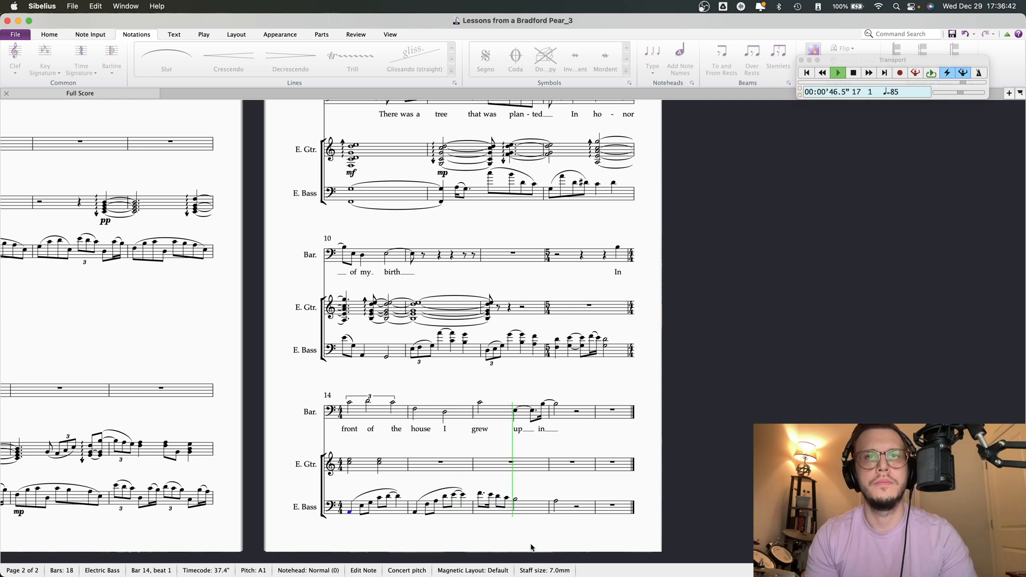
key(space)
Change beat 2 of the electric bass in bar 16 to a dotted-eighth D3 and a sixteenth C3
click(480, 495)
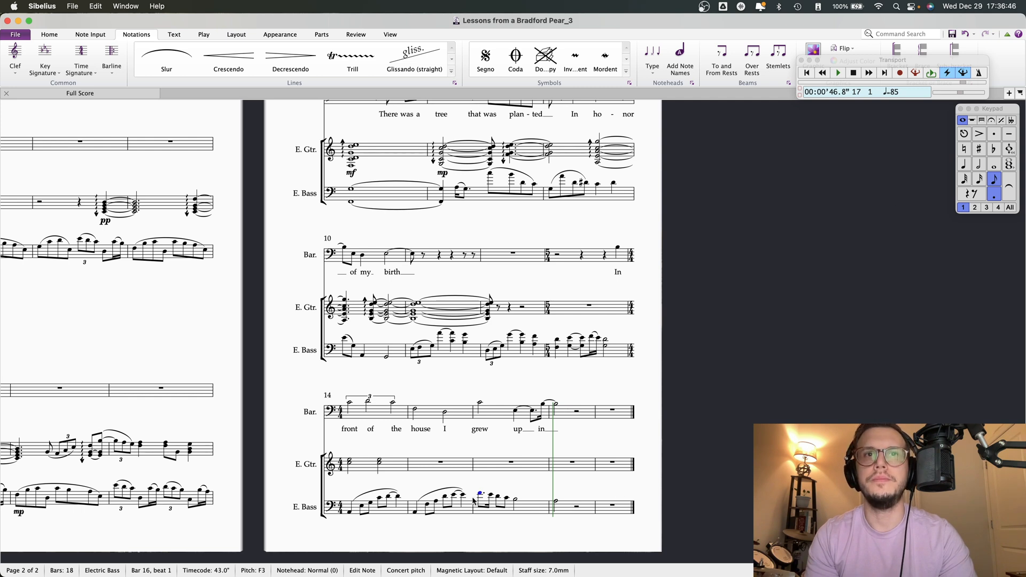
key(Right)
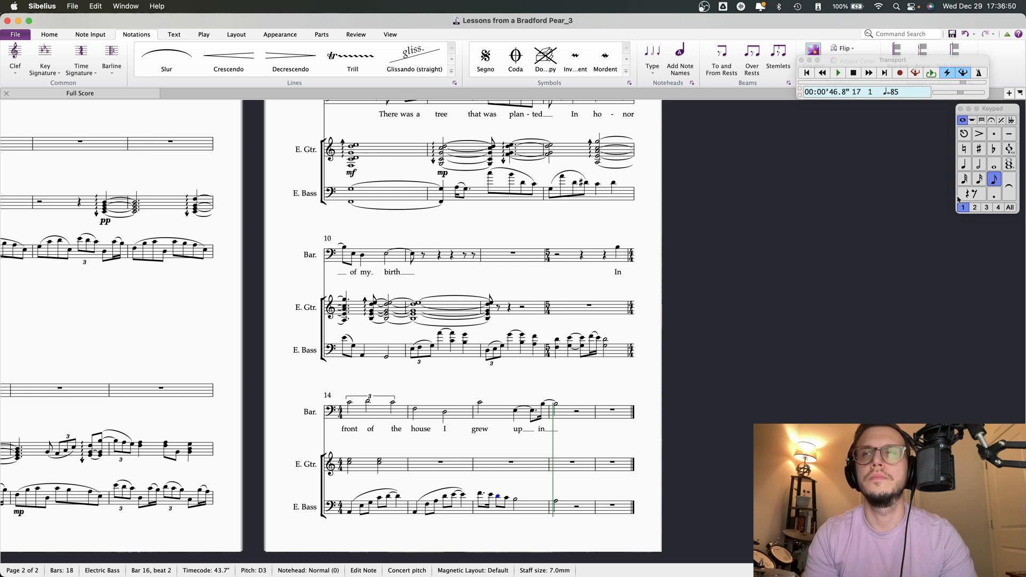
click(995, 194)
key(Right)
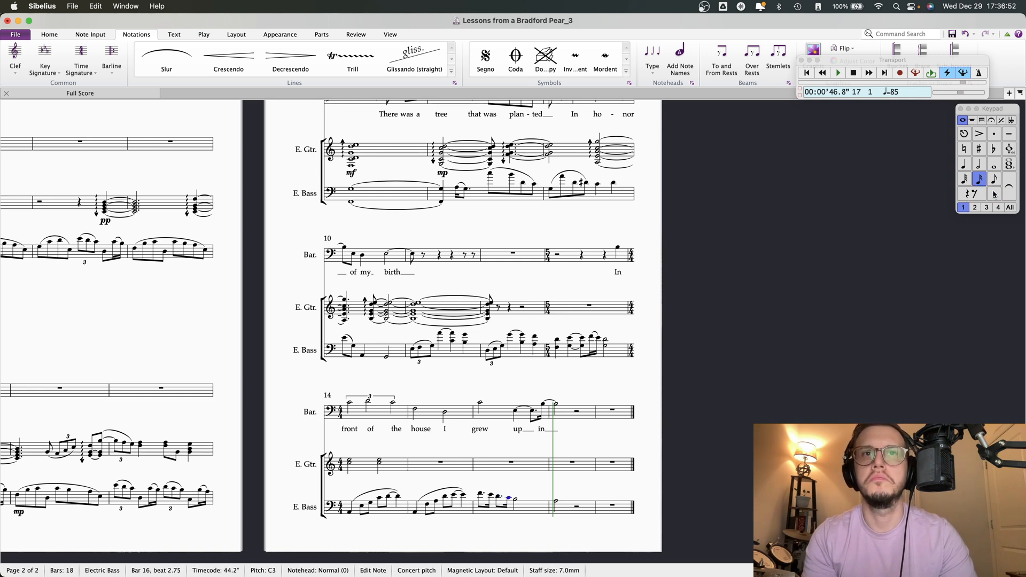
key(Right)
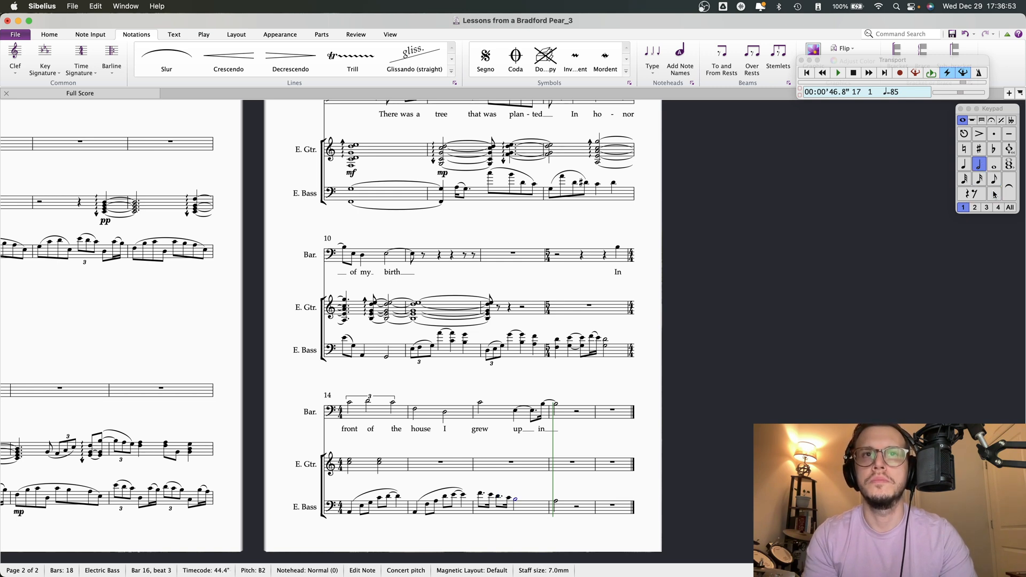
Shorten the electric bass B2 on beat 3 of bar 16 to a quarter note and place a quarter-note G2 on beat 4
click(965, 167)
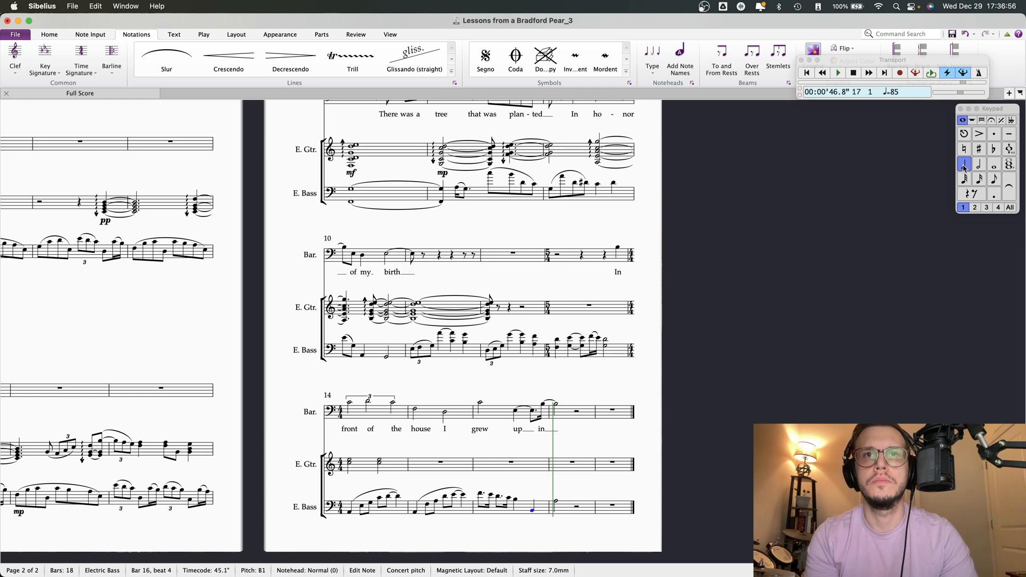
key(Right)
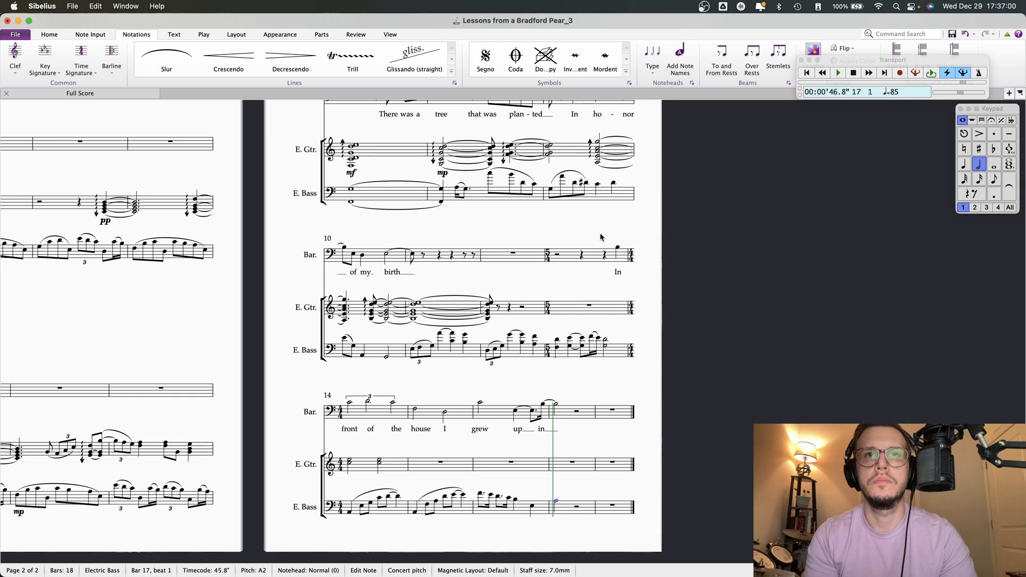
click(533, 506)
key(Right)
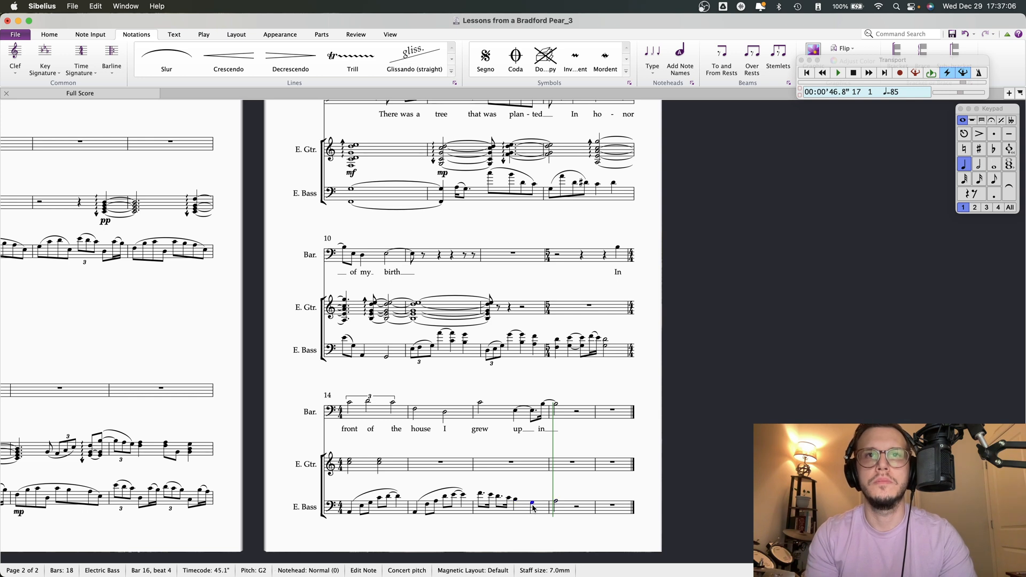
Play back from the start of bar 16 and lower the electric bass half note in bar 17 an octave to A1
click(481, 494)
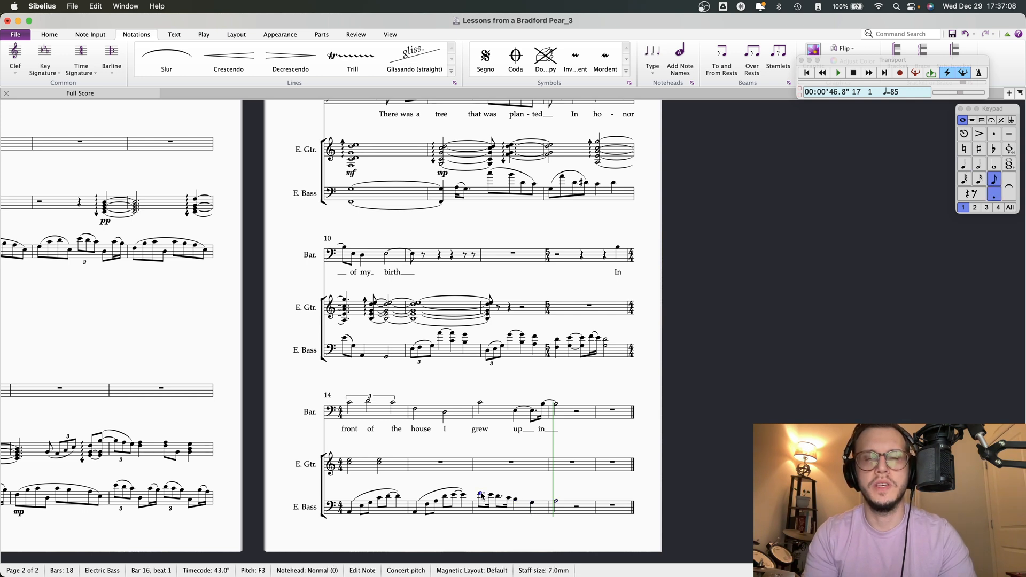
key(space)
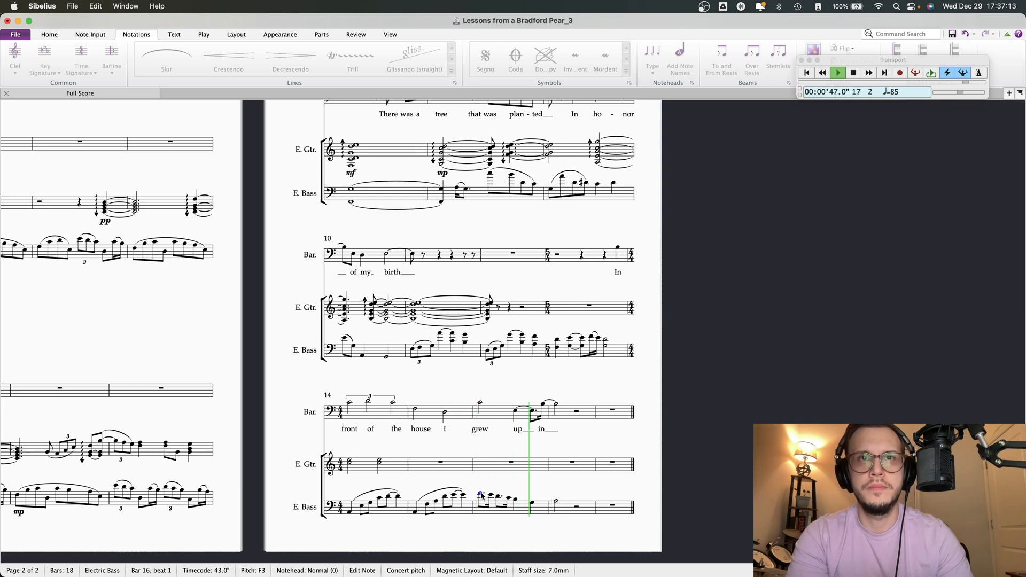
key(Right)
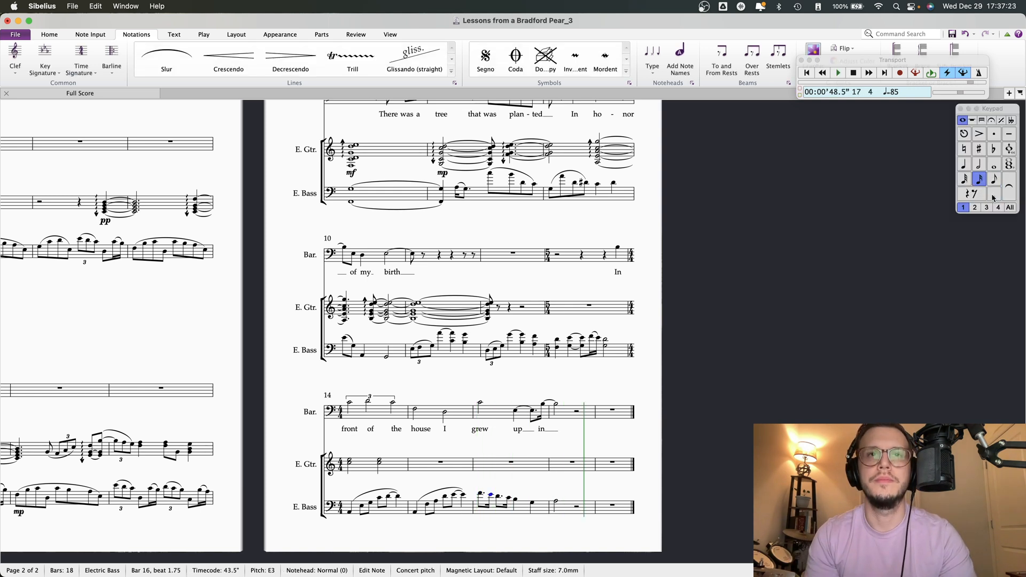
key(Right)
key(Right)
key(Left)
key(Right)
key(Right)
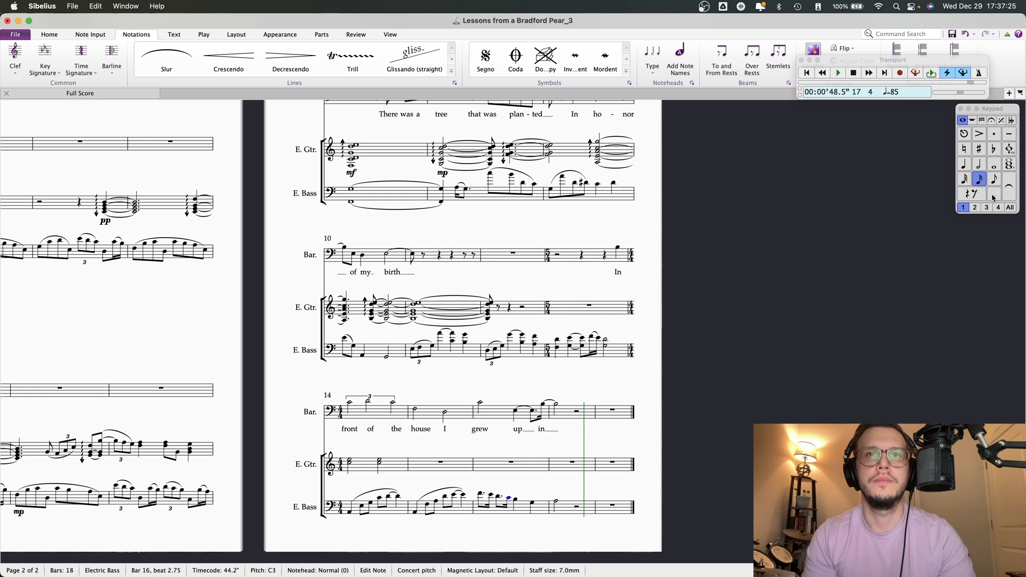
key(Right)
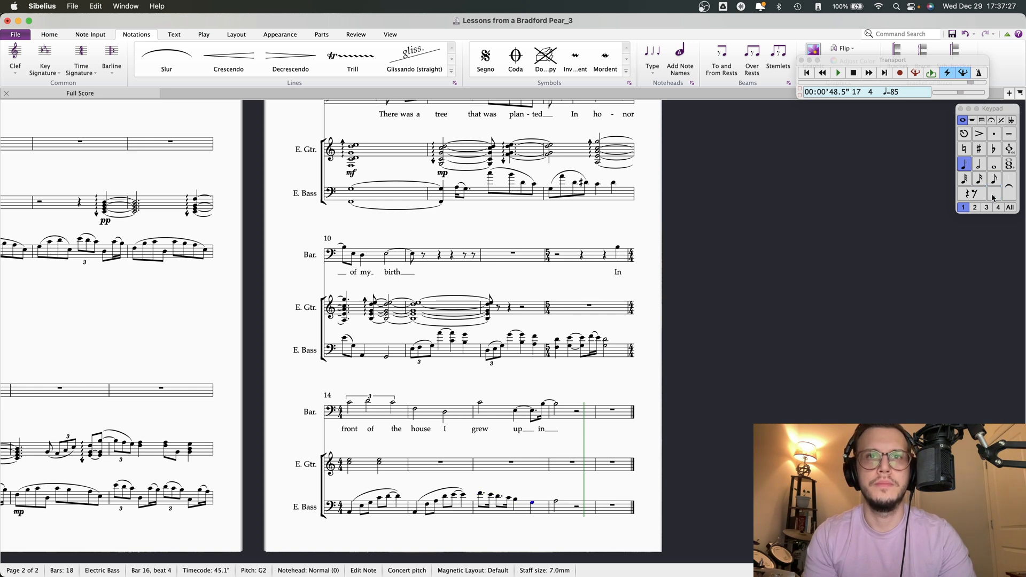
key(Right)
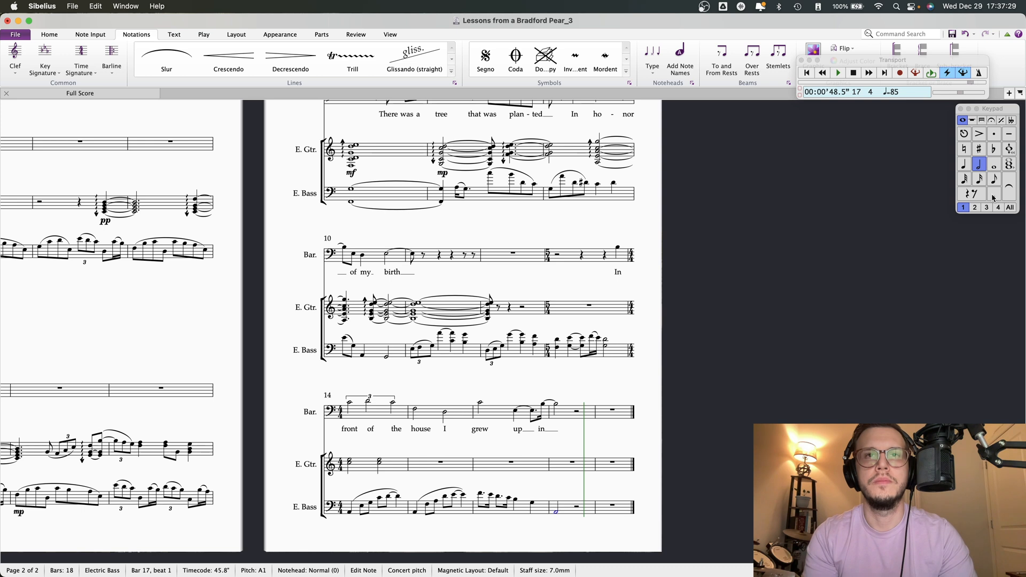
Remove the tie between the last two electric bass notes of bar 14 and raise the beat 4 note to E3
click(349, 513)
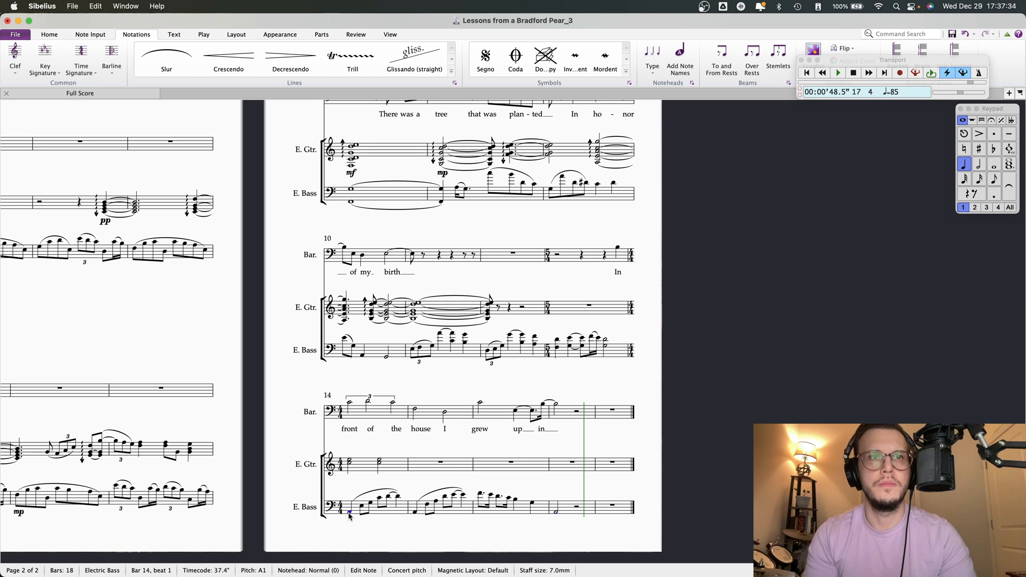
key(Right)
key(Right)
key(Right)
key(Right)
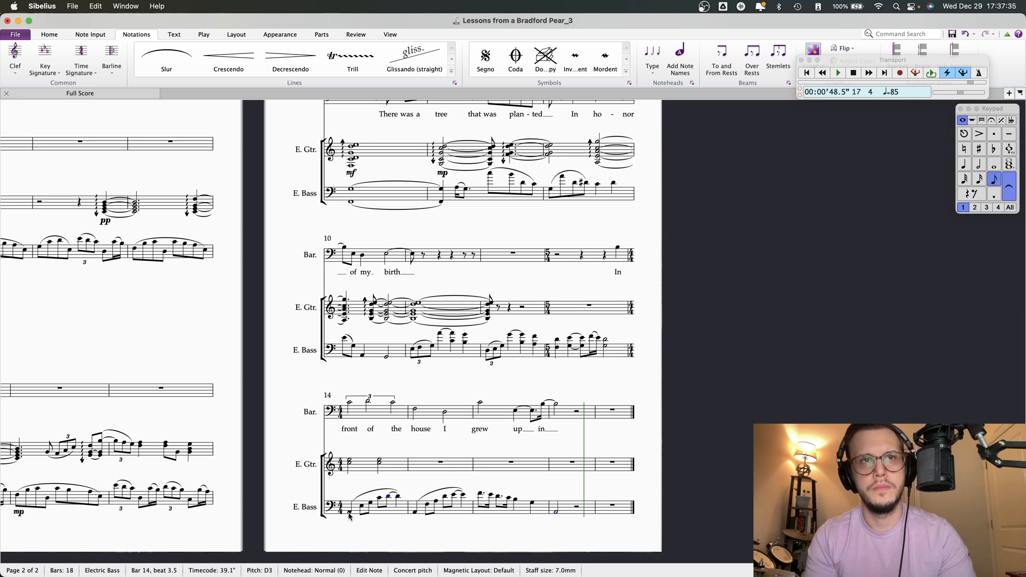
key(Right)
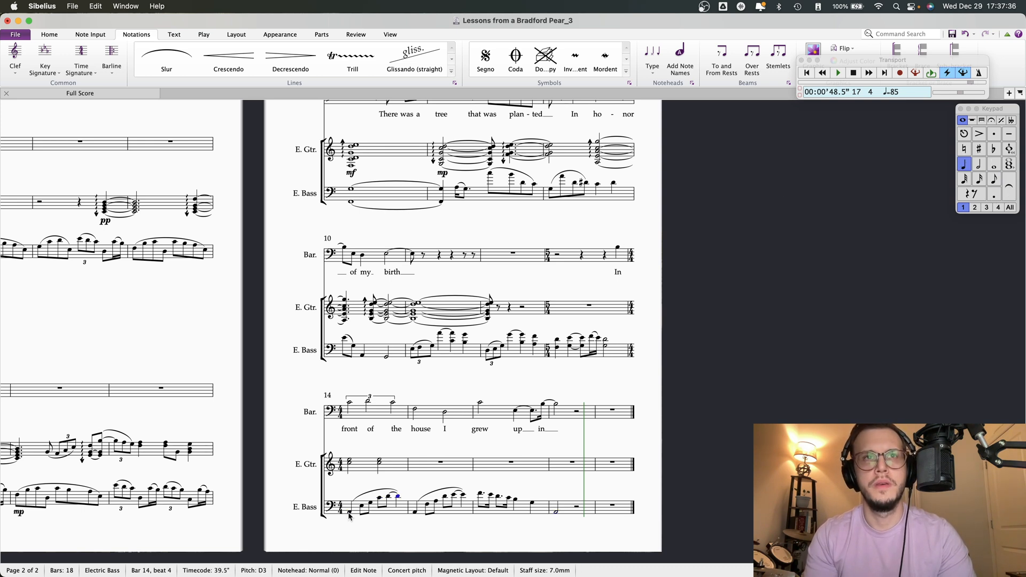
click(389, 497)
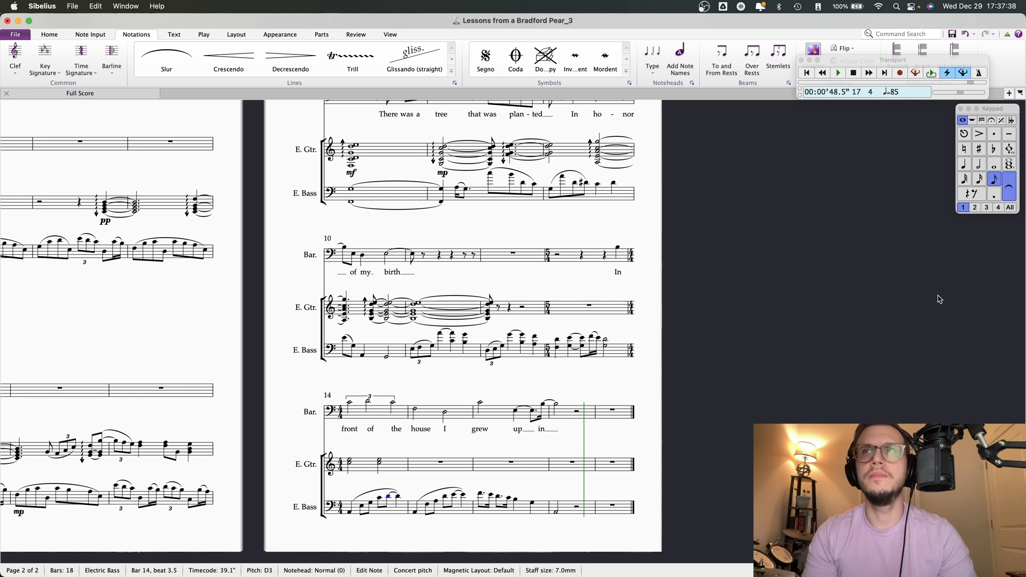
key(Right)
key(Up)
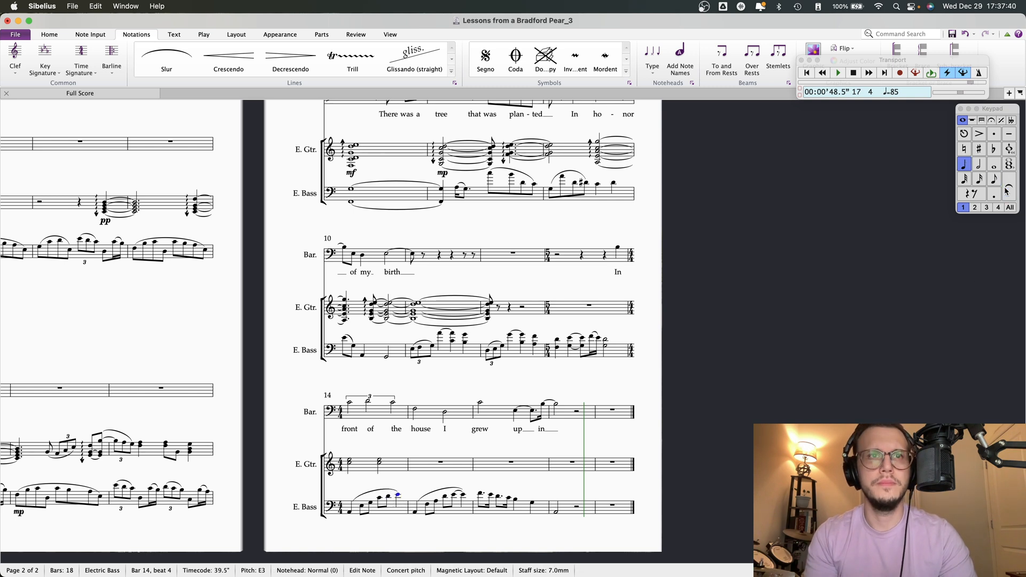
Lower the last two electric bass notes of bar 14 to C3 on beat 3.5 and D3 on beat 4
key(Left)
key(Left)
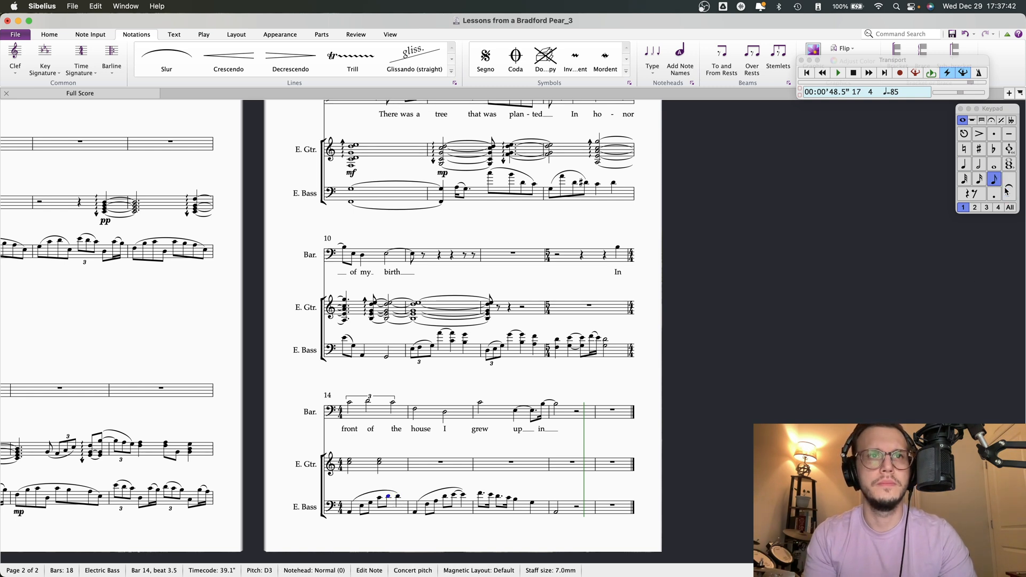
key(Down)
key(Right)
key(Down)
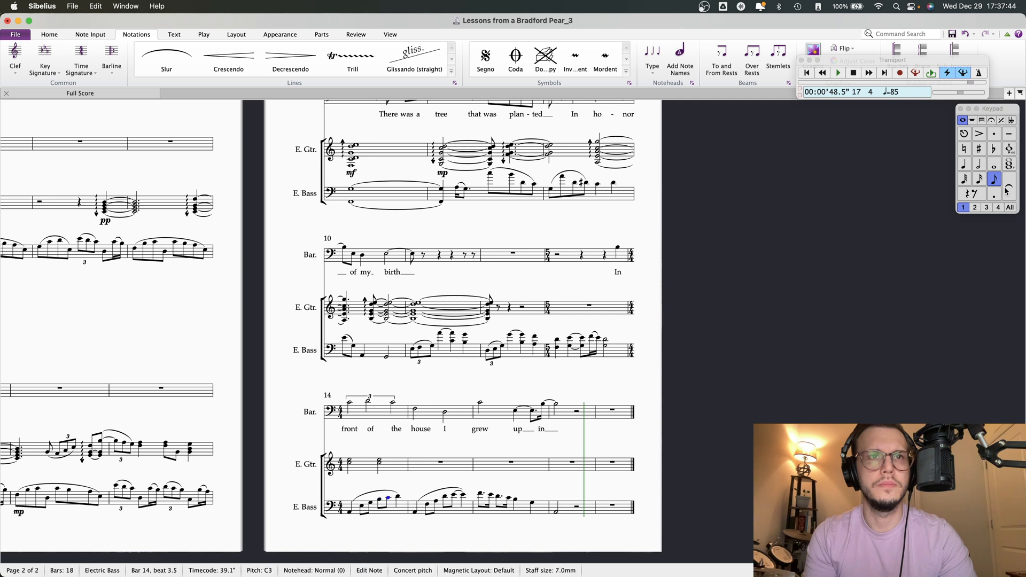
key(Right)
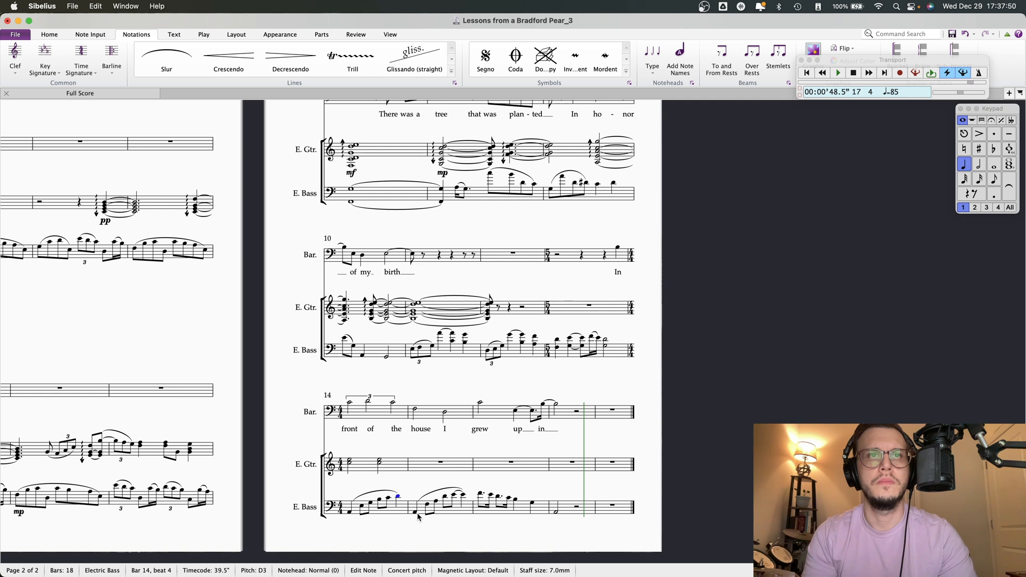
Remove the tie between the last two electric bass notes of bar 15
key(Right)
key(Right)
key(Right)
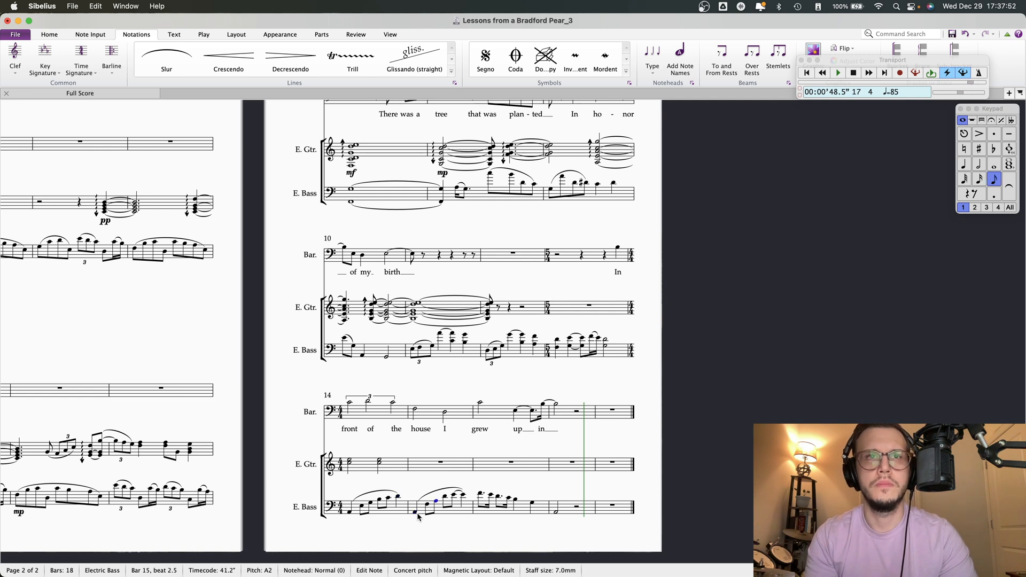
key(Right)
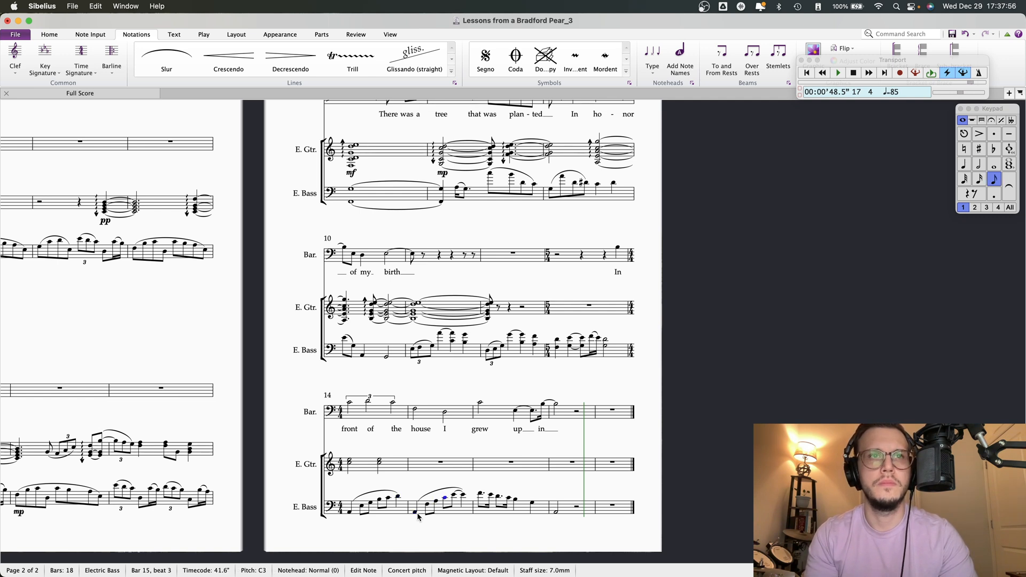
key(Right)
key(Right)
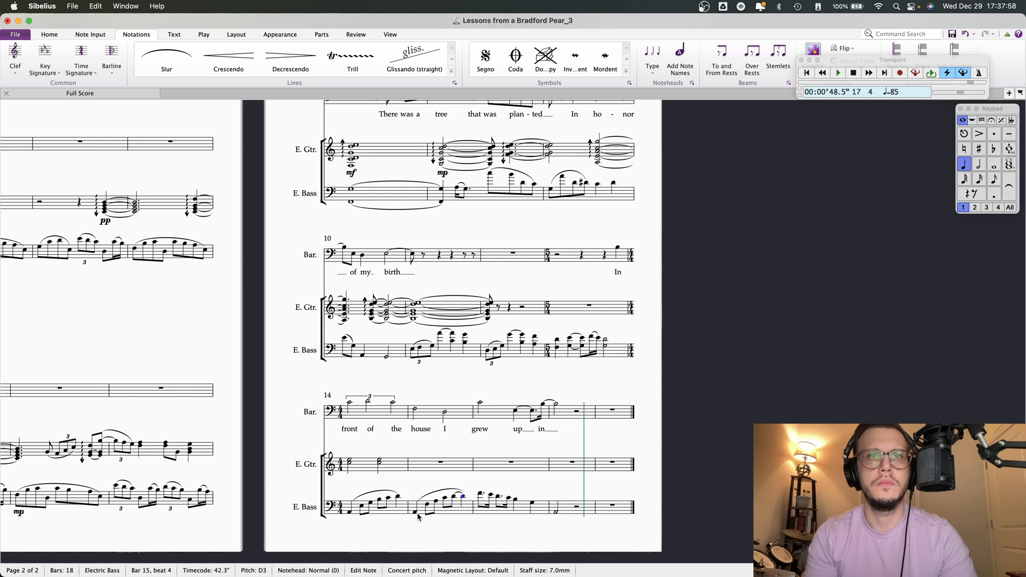
key(Left)
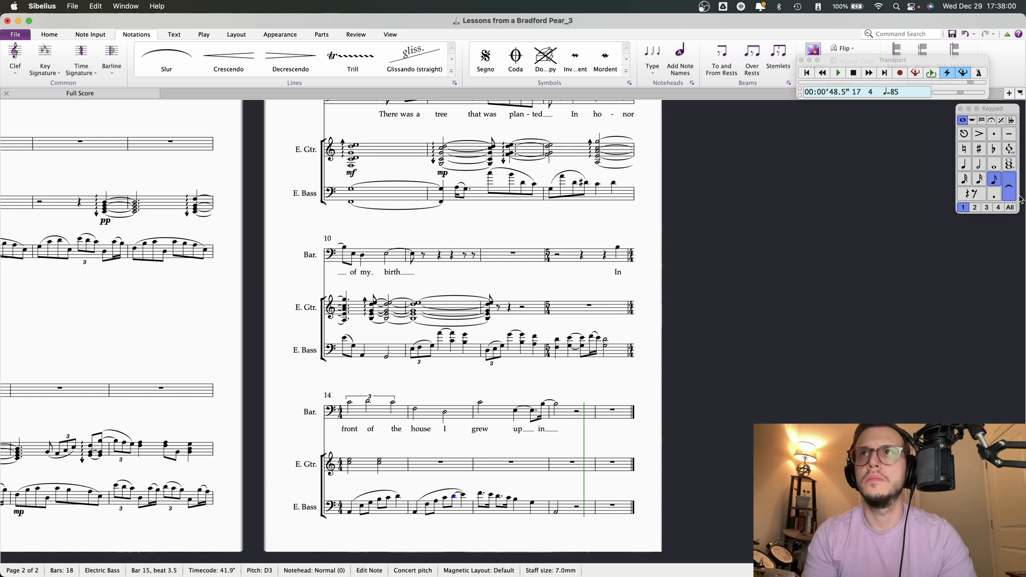
Add a slur over the electric bass notes of bar 16 from the F3 on beat 1 to the G2 on beat 4
click(350, 512)
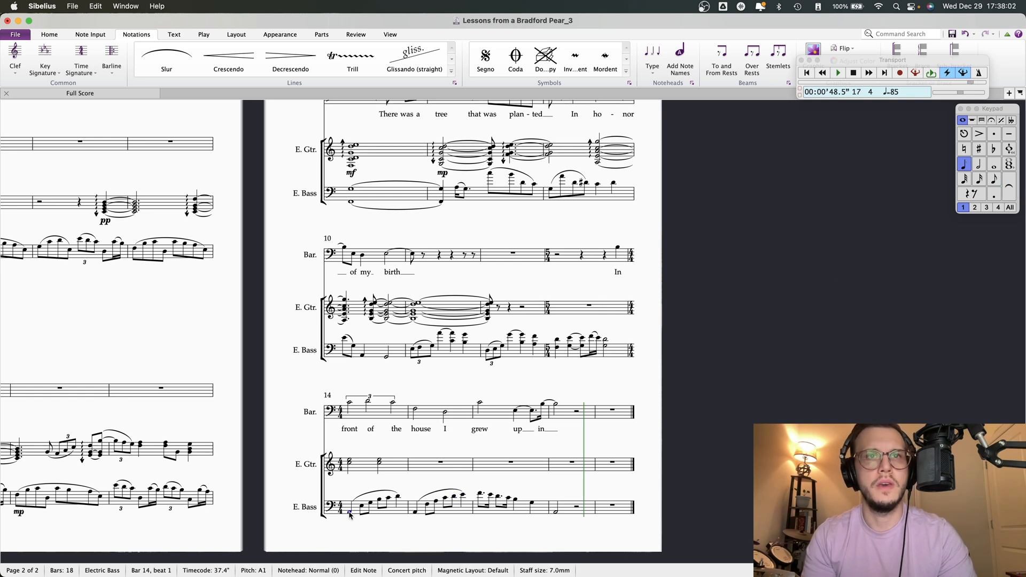
click(480, 496)
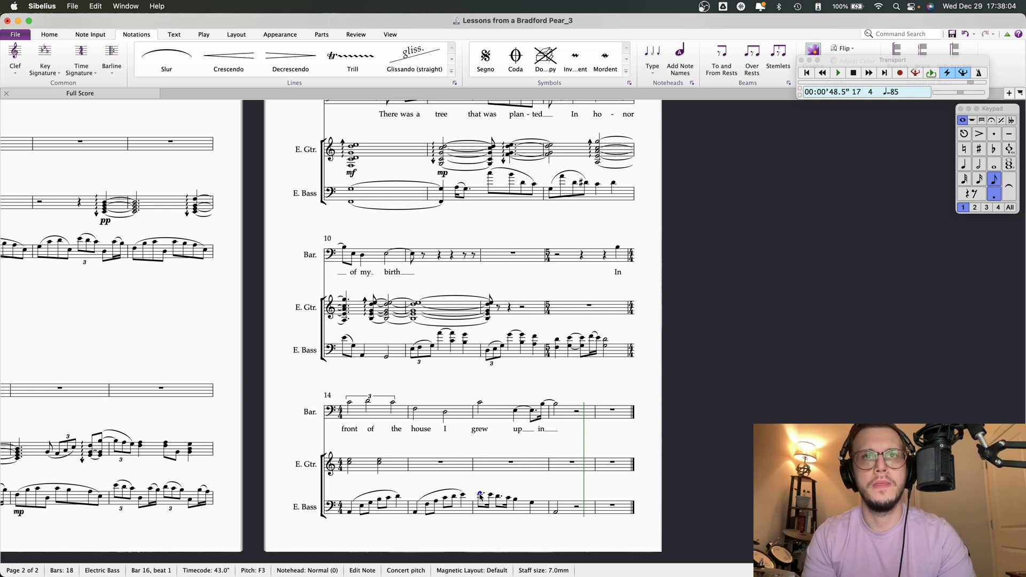
key(space)
key(space)
key(space)
key(space)
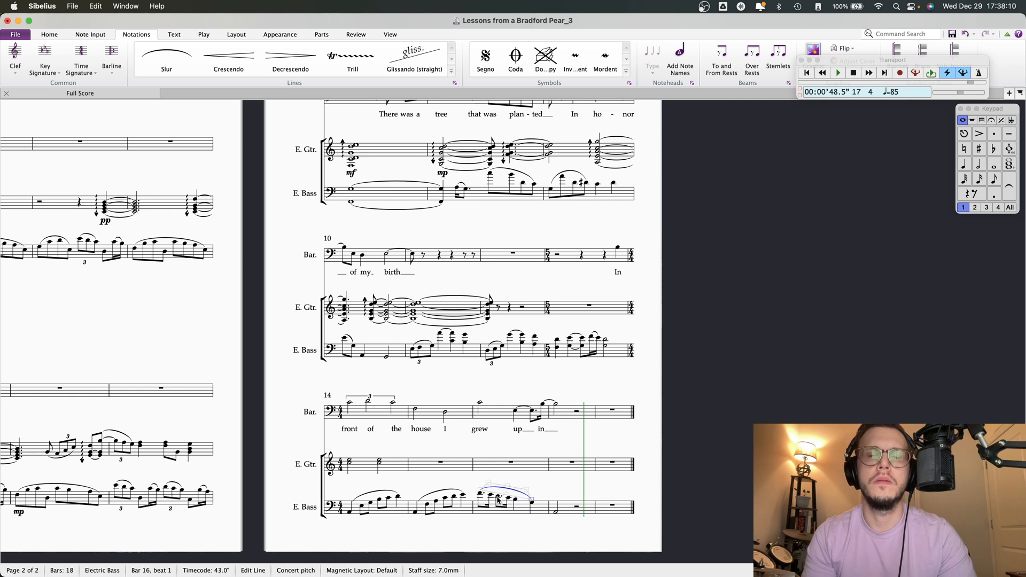
key(shift+space)
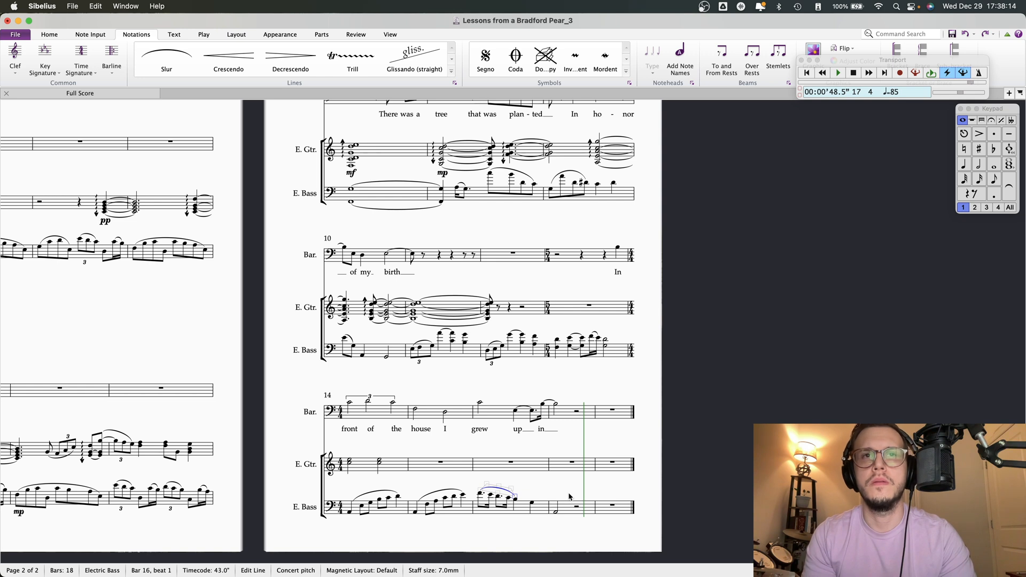
key(p)
key(Return)
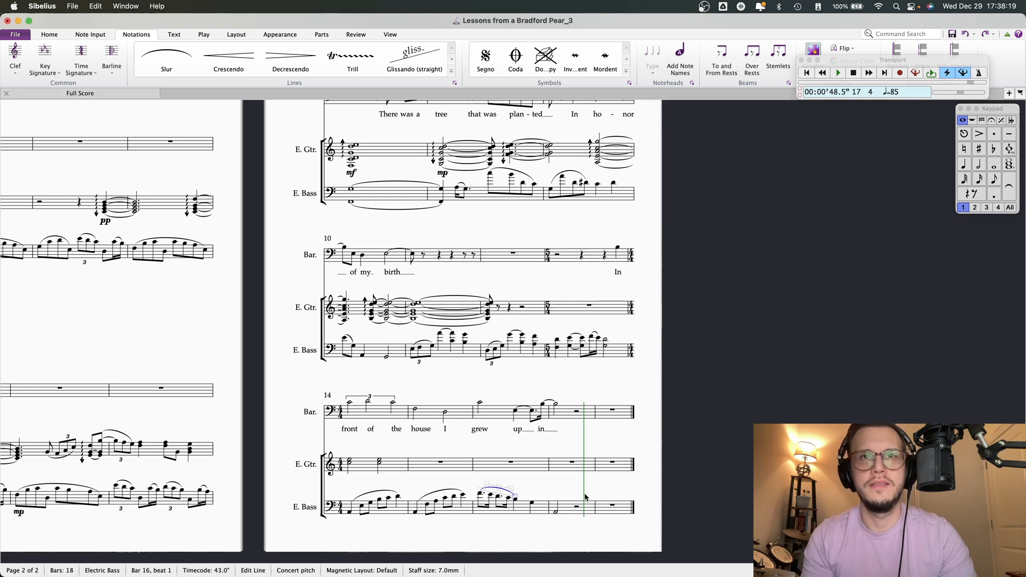
key(p)
key(Return)
key(Escape)
Play back the score from beat 1 of bar 14 through bar 17
click(350, 513)
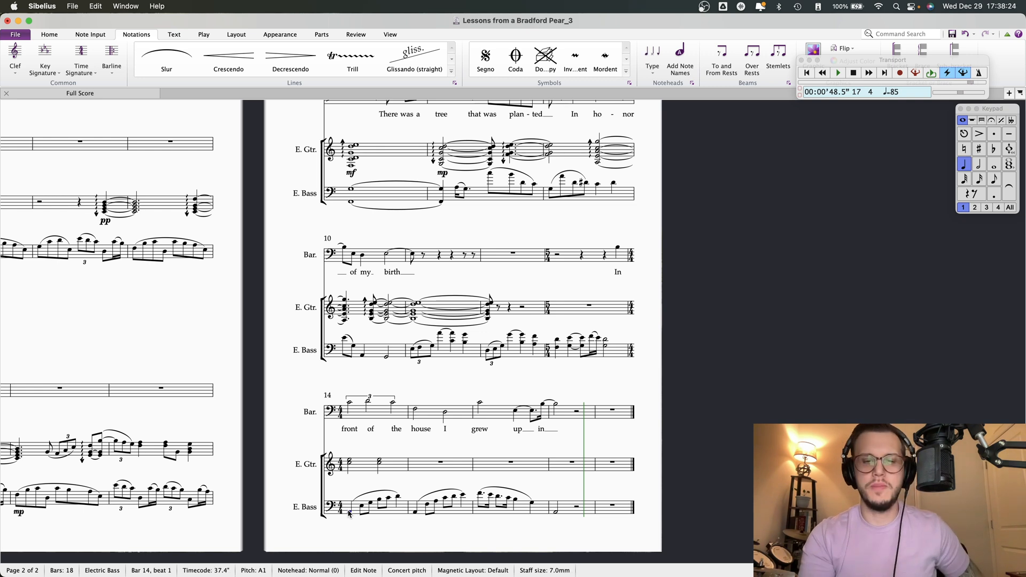
key(p)
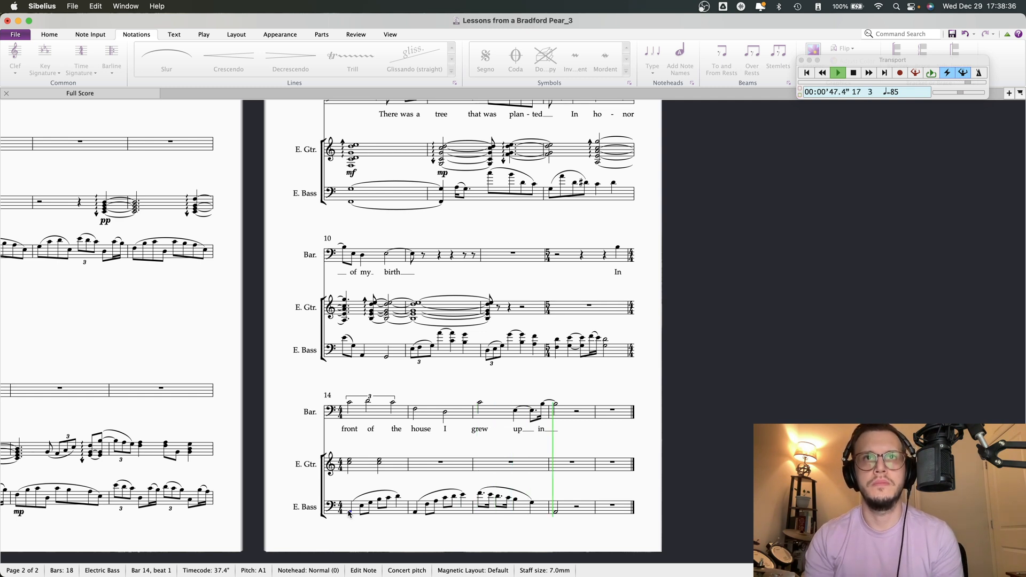
click(349, 512)
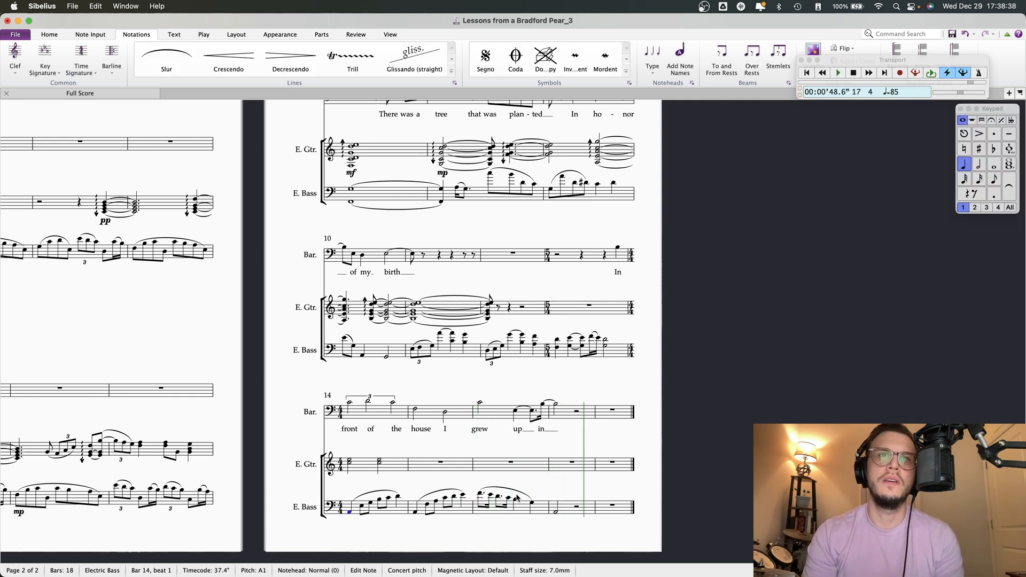
Even out beat 1 of the electric bass in bar 16 into two plain eighth notes, F3 and E3
click(481, 494)
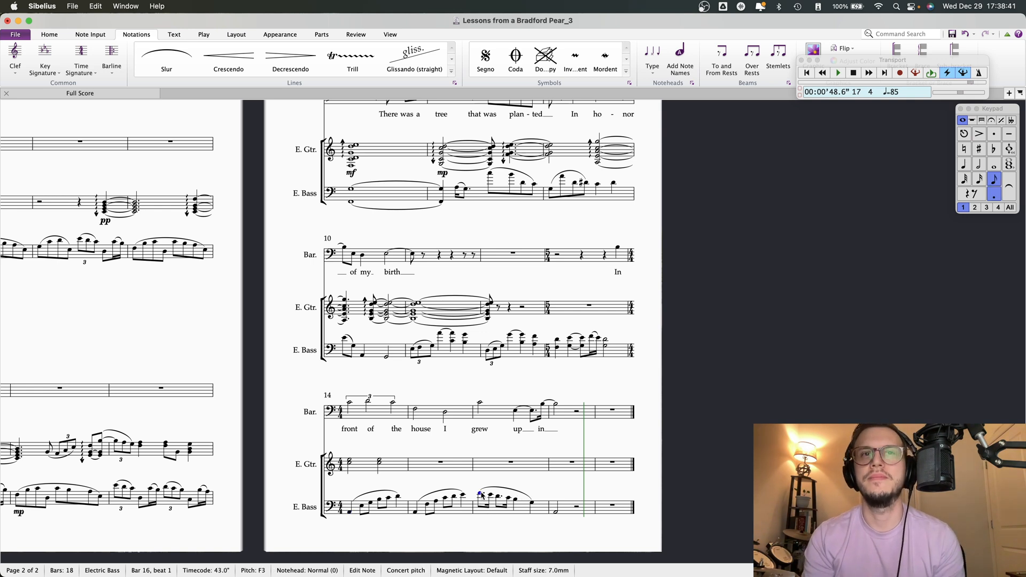
click(997, 201)
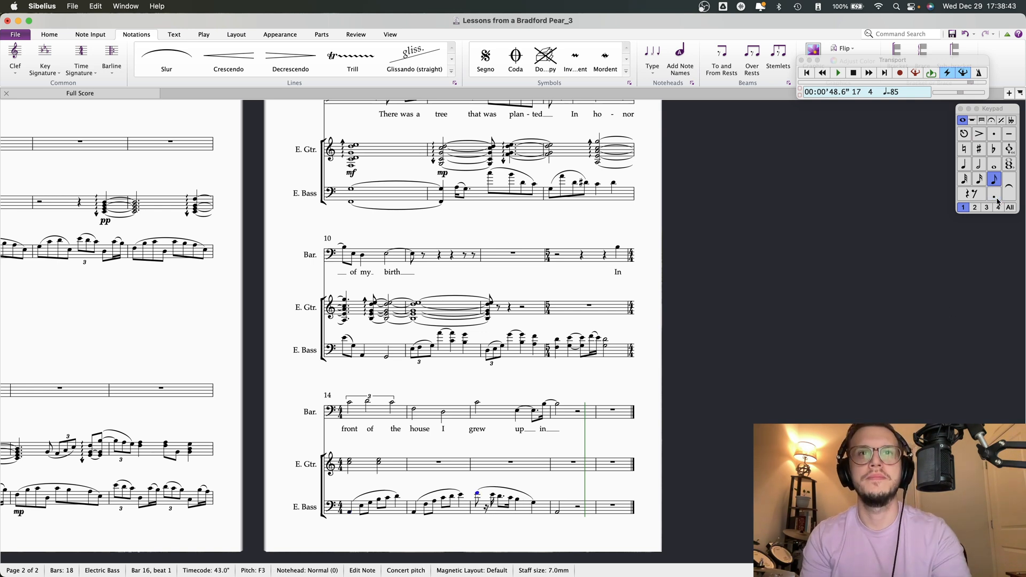
key(Right)
click(995, 182)
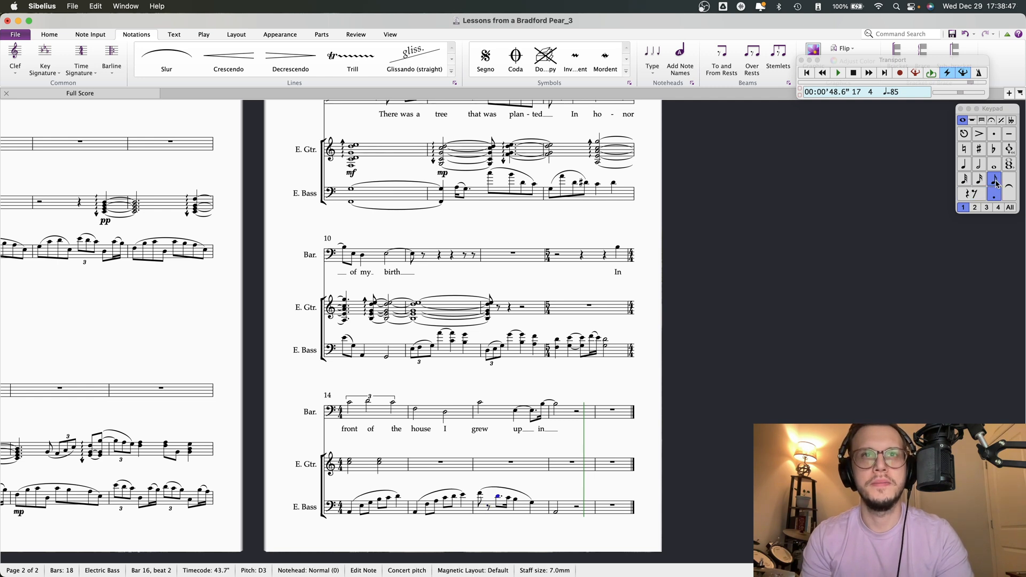
key(Right)
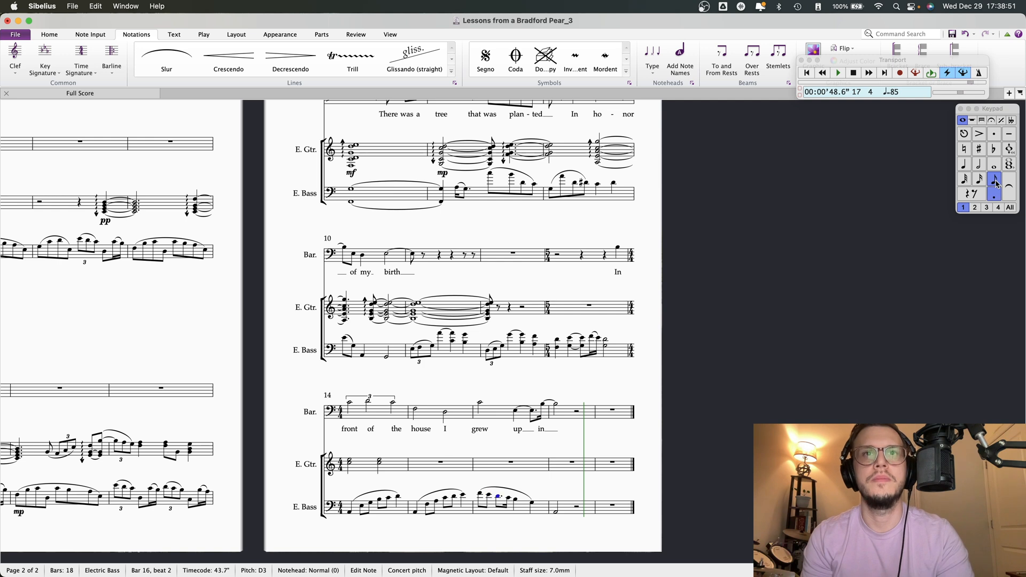
key(Right)
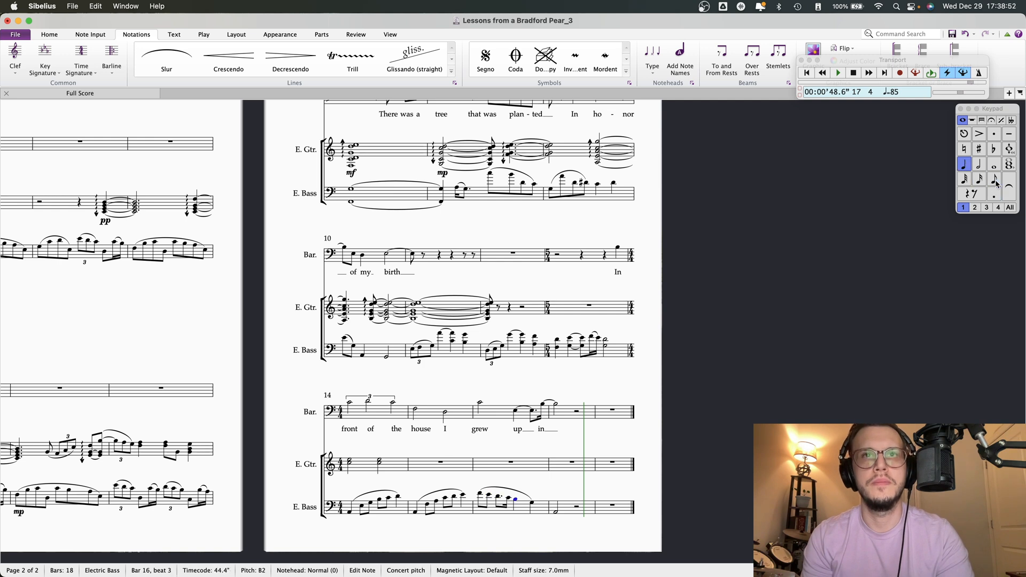
Play back the score from beat 1 of bar 15 into bar 17
click(416, 512)
key(space)
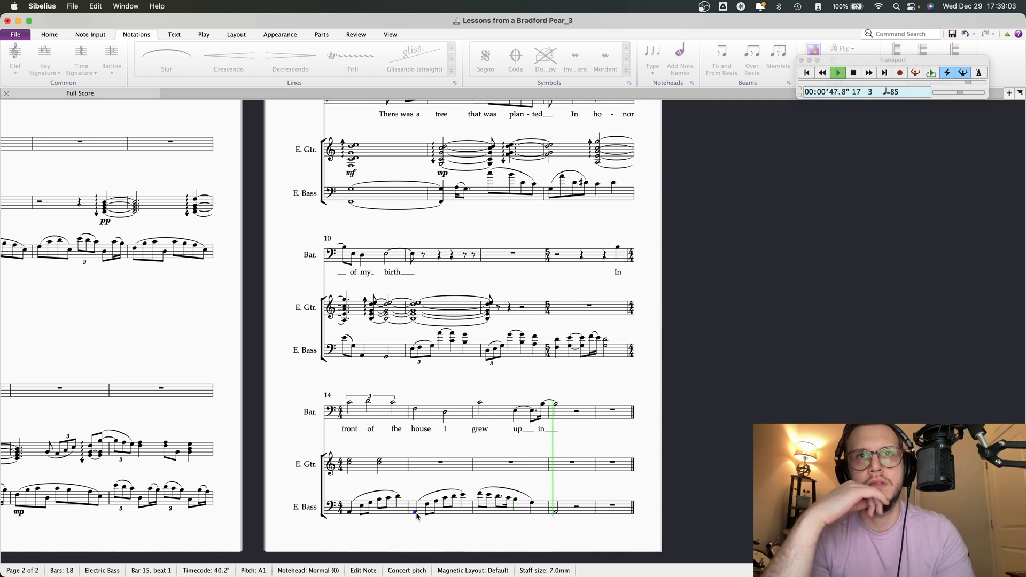
key(space)
Raise the electric bass half note on beat 1 of bar 17 to F2
click(555, 512)
key(Up)
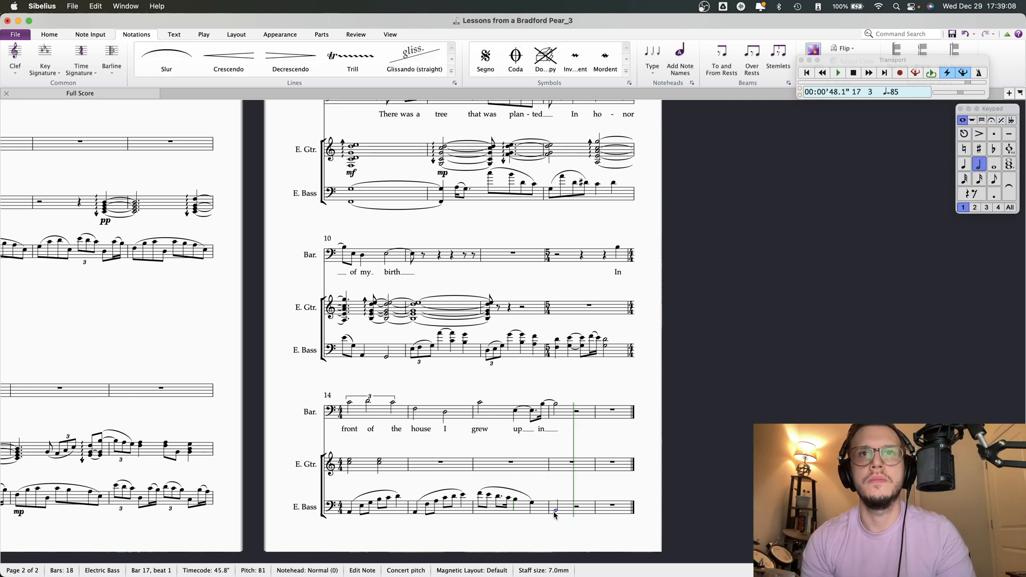
key(Up)
key(Up)
key(Up)
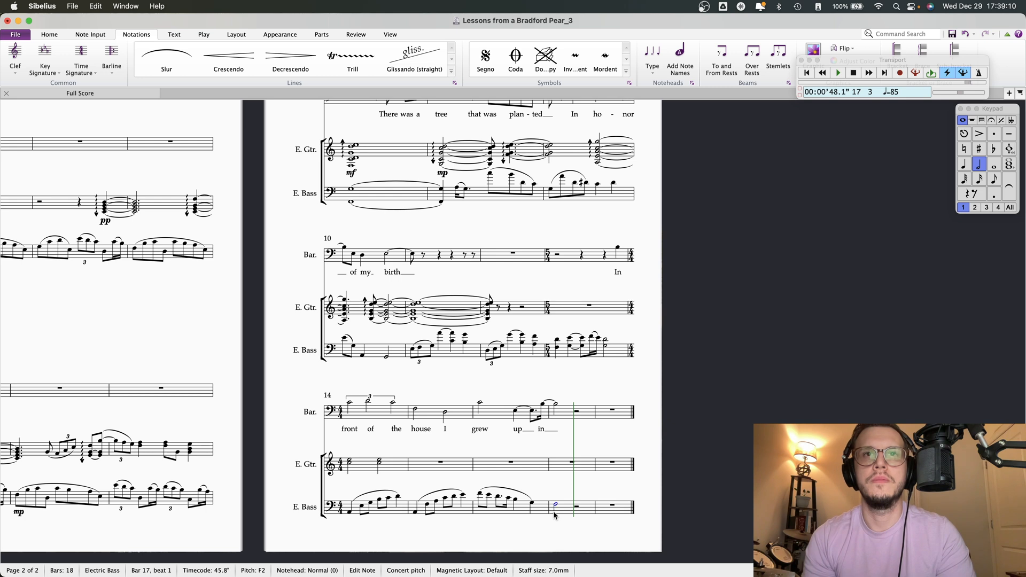
key(Left)
key(Right)
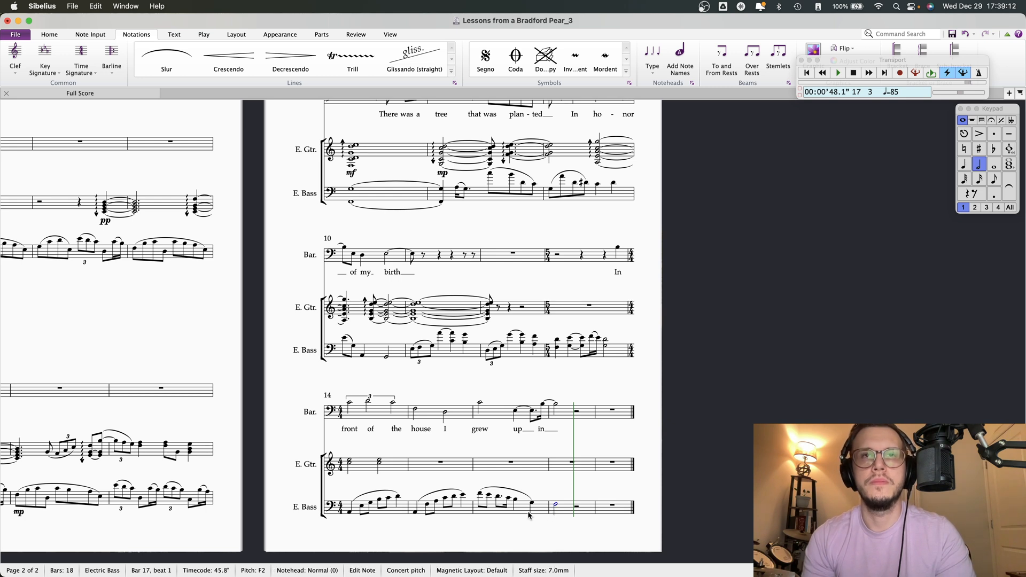
key(Left)
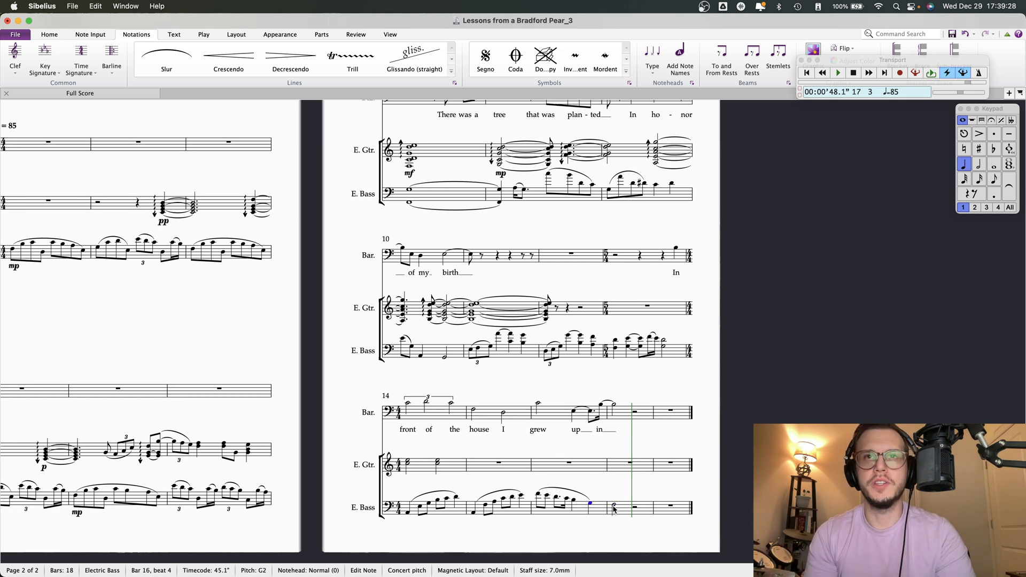
Delete the electric bass half note on beat 1 of bar 17
click(614, 506)
key(Delete)
click(613, 526)
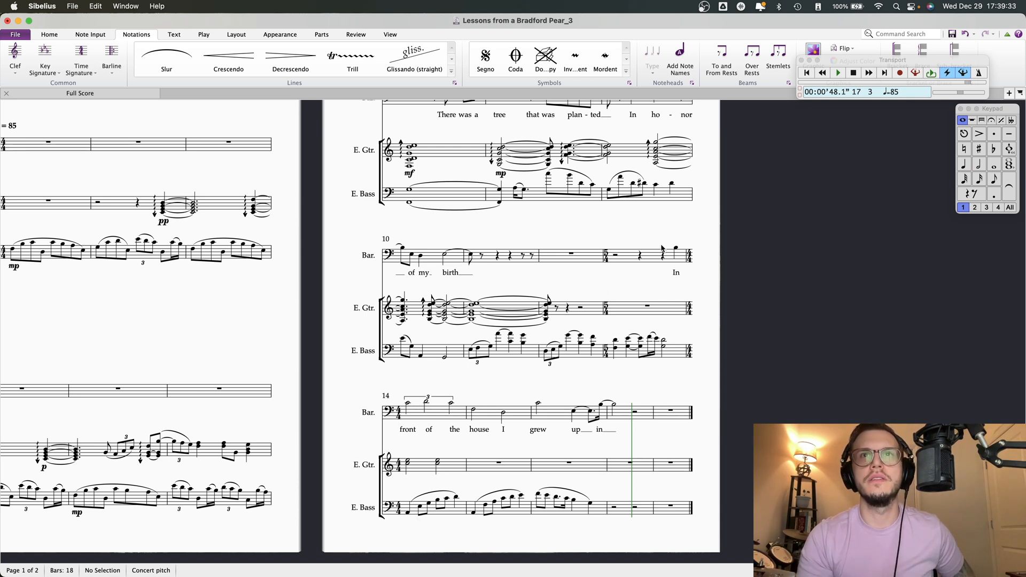
Play back the whole piece from the first electric bass note of bar 1 to bar 17
drag(348, 282, 437, 294)
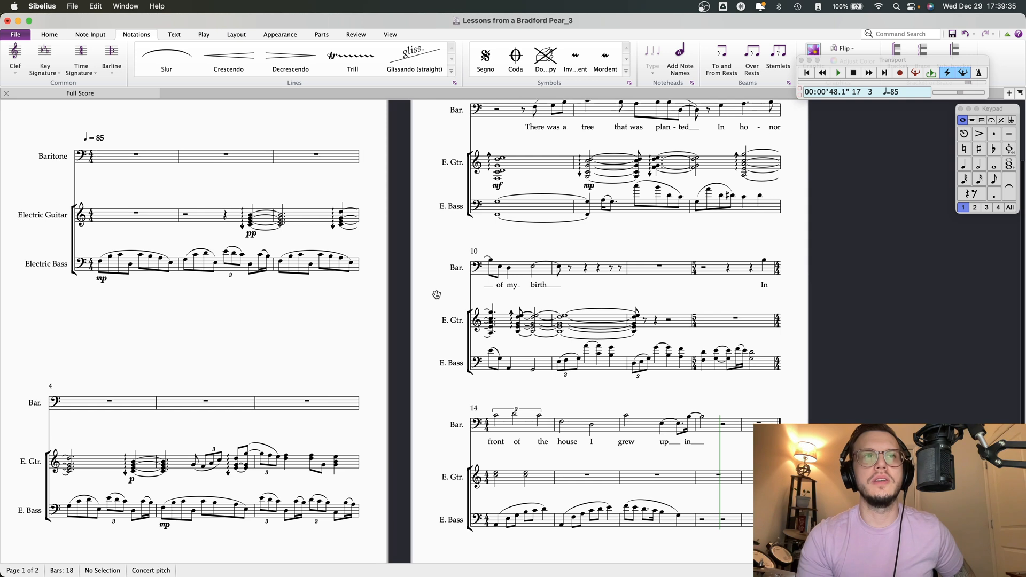
click(100, 263)
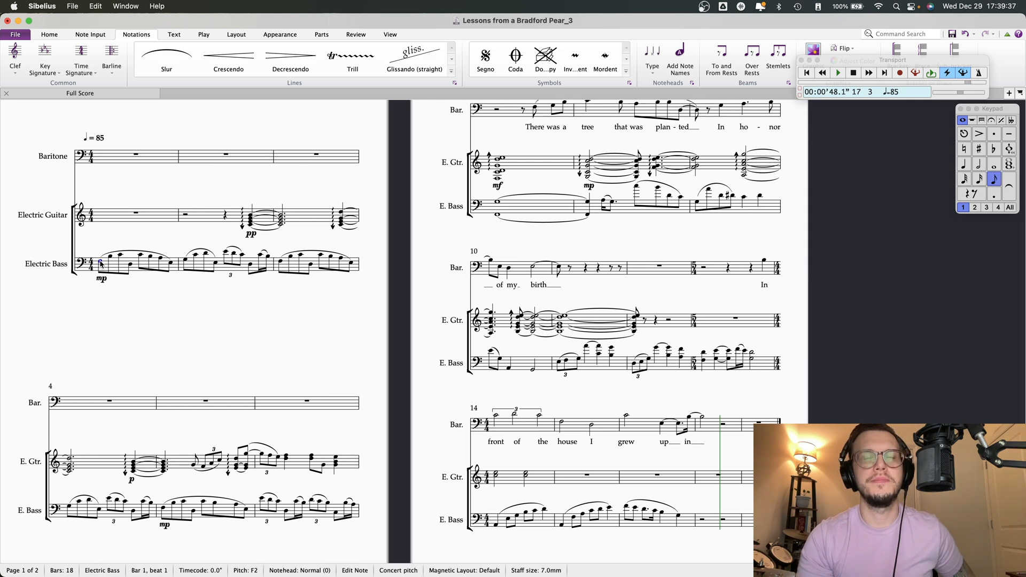
key(space)
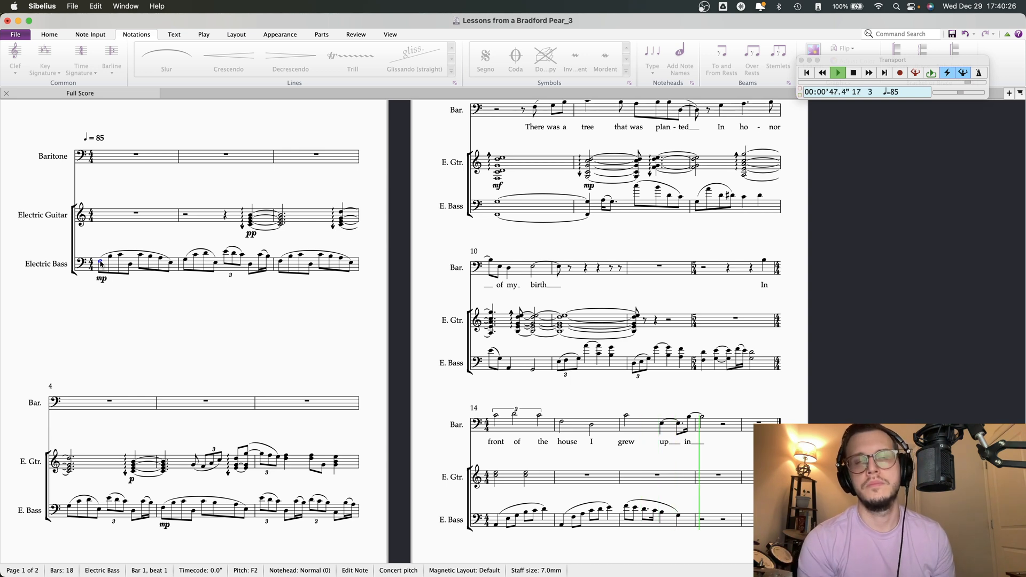
key(space)
Change the electric bass note on beat 4 of bar 16 to B1 and enter E2 on beat 1 of bar 17
click(687, 517)
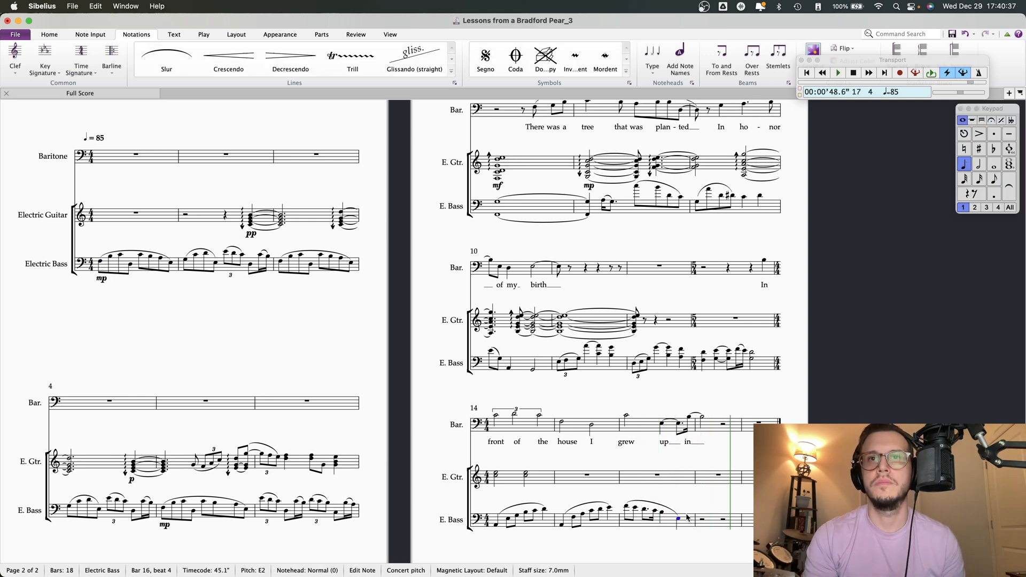
key(Down)
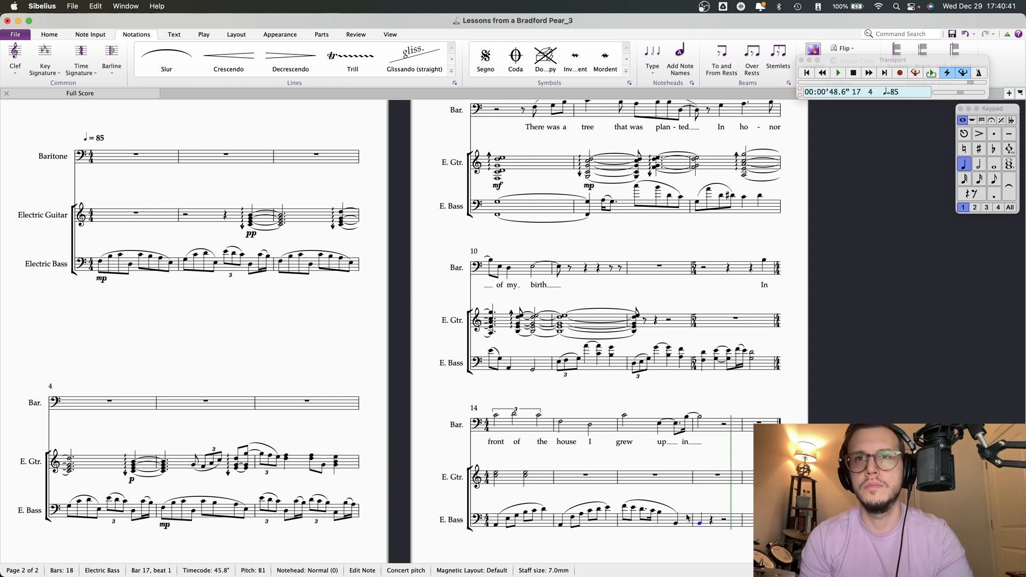
key(e)
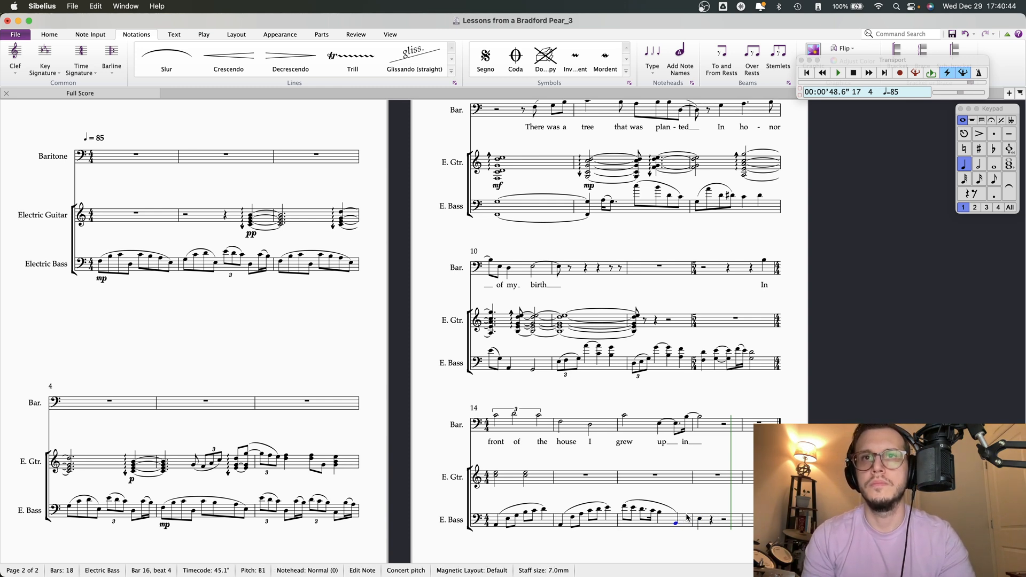
Play back the score from beat 1 of bar 16 into bar 17
click(627, 508)
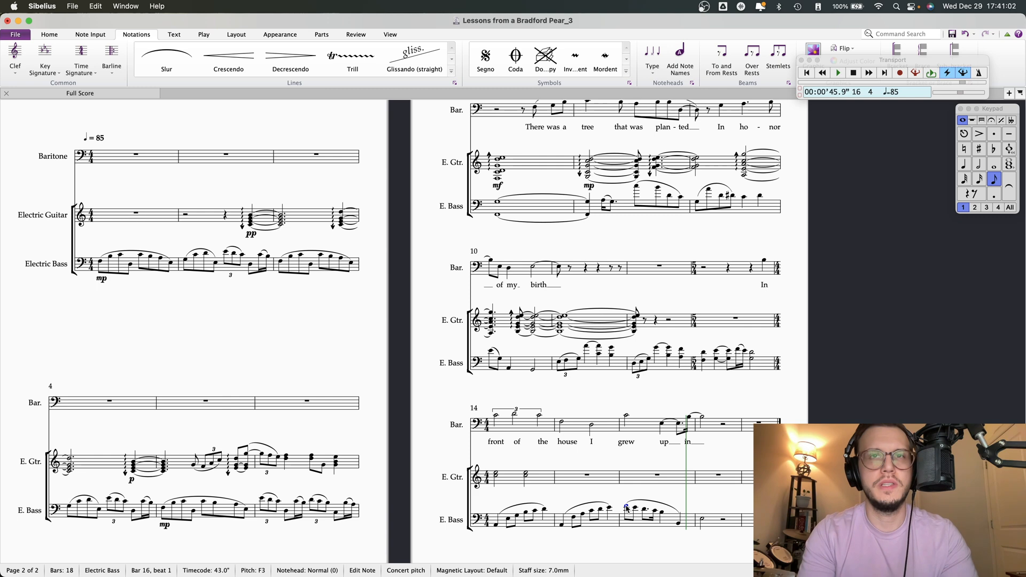
key(space)
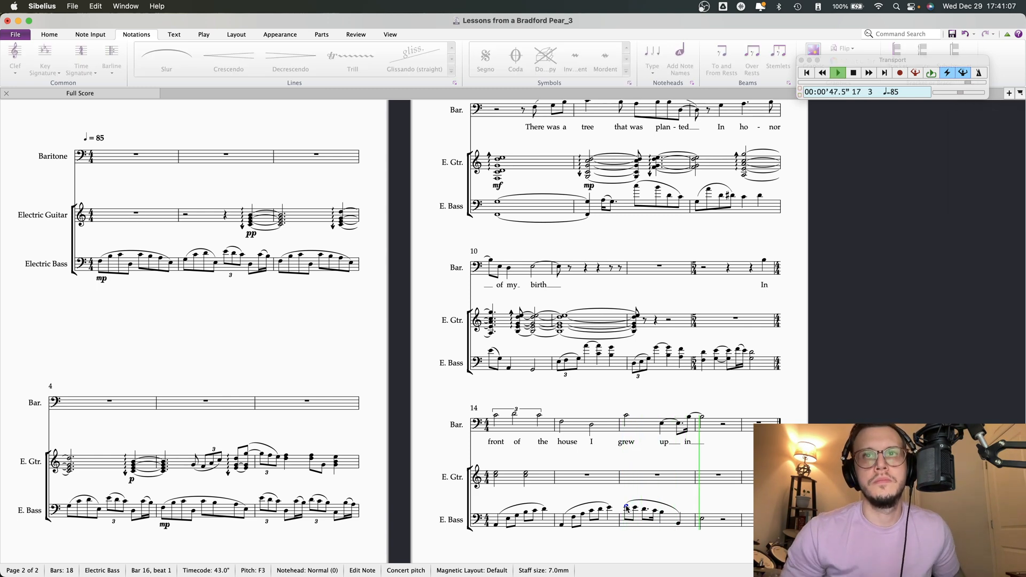
key(space)
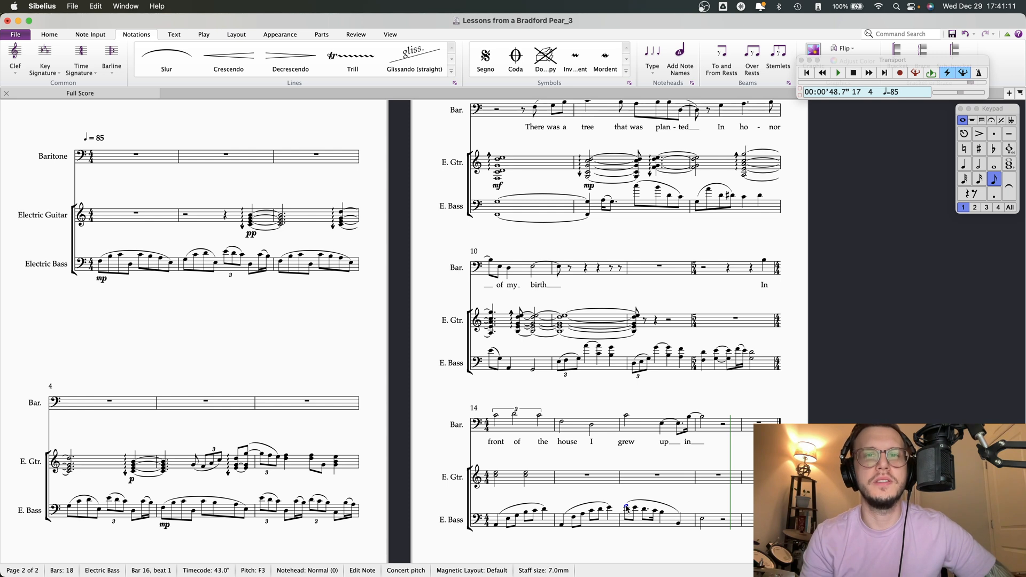
Raise the electric bass note on beat 4 of bar 16 by an octave to B2
key(Right)
key(Right)
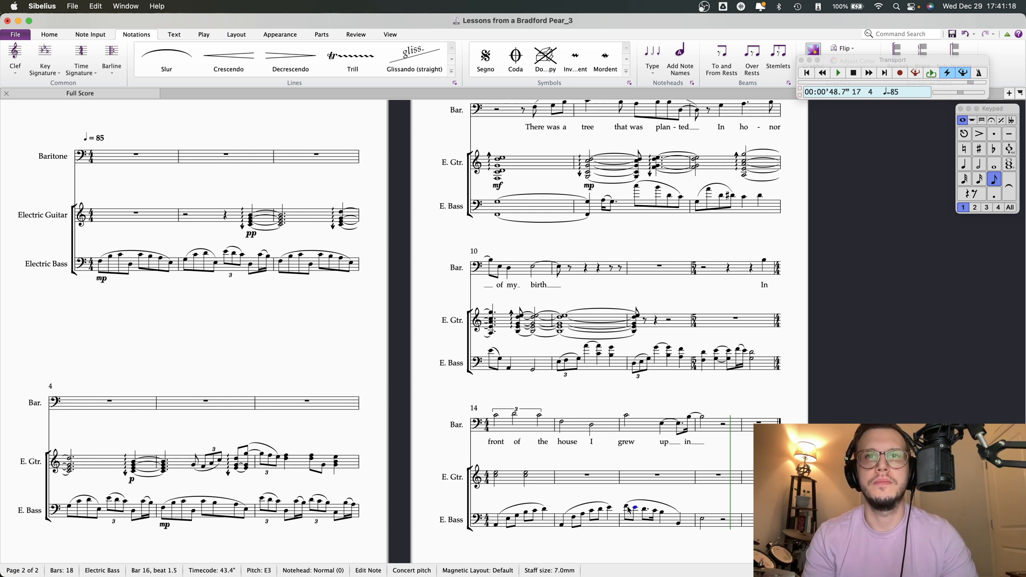
key(Right)
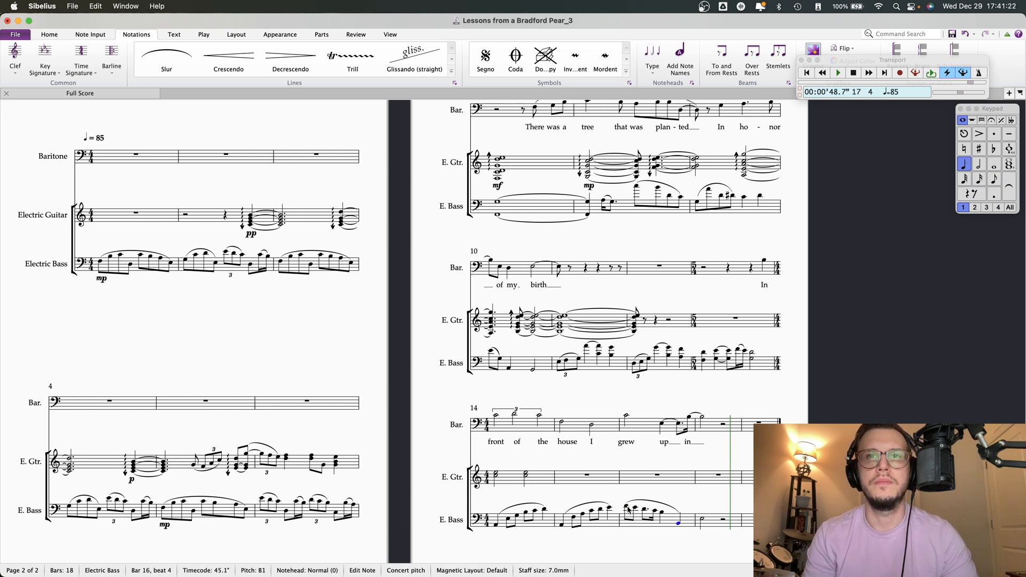
key(super+Up)
Change the electric bass half note on beat 1 of bar 17 to C2
key(Right)
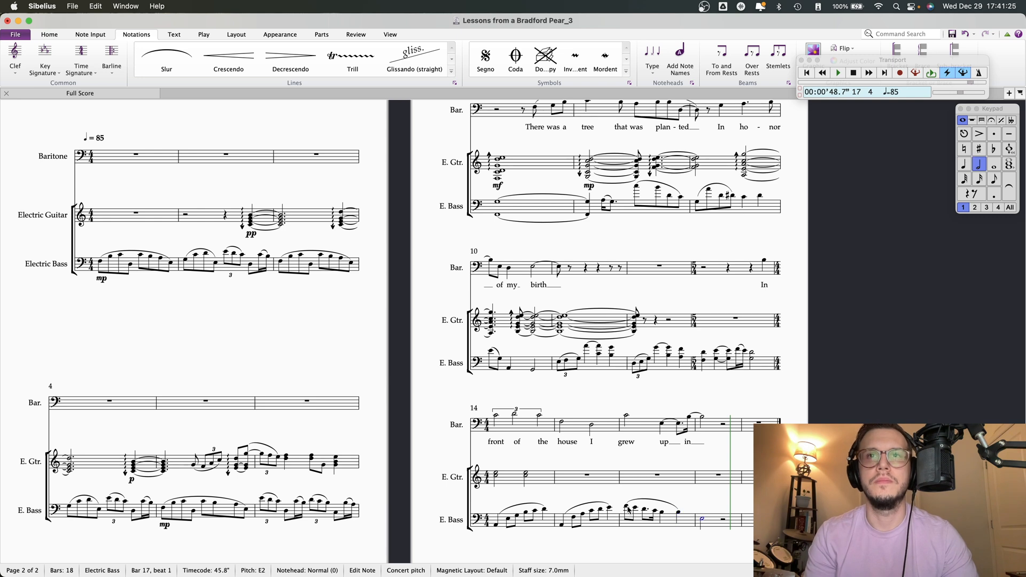
key(c)
key(Left)
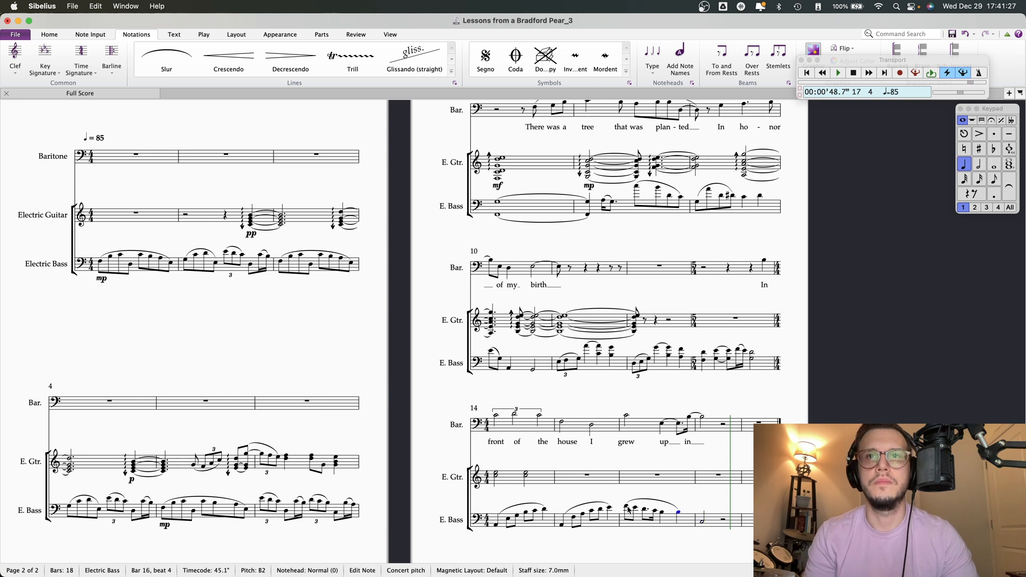
key(Right)
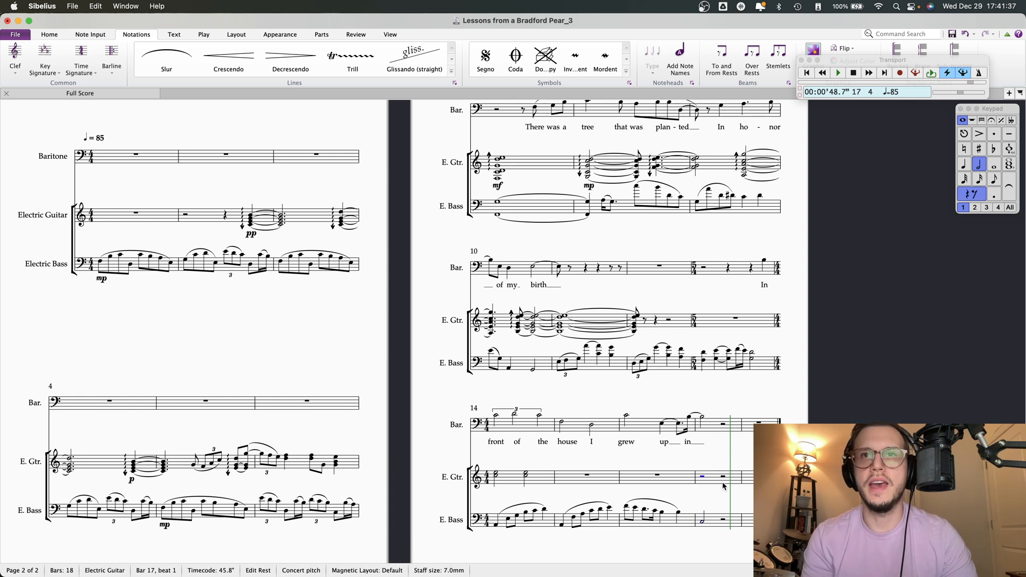
Enter a half-note Cmaj7 guitar chord from C3 up to E4 on beat 1 of bar 17 and play back from bar 16
key(c)
key(shift+4)
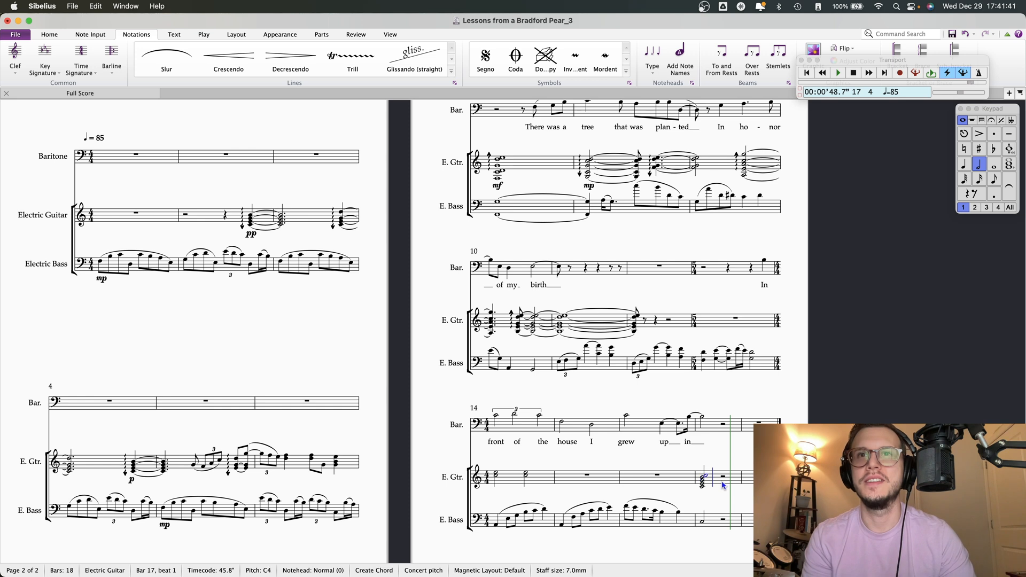
key(Escape)
click(704, 483)
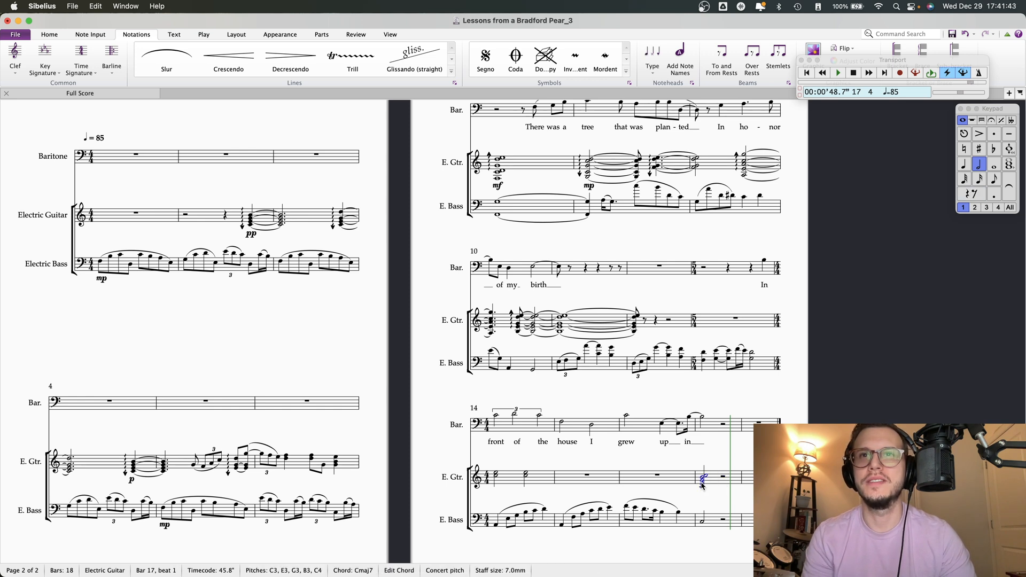
key(3)
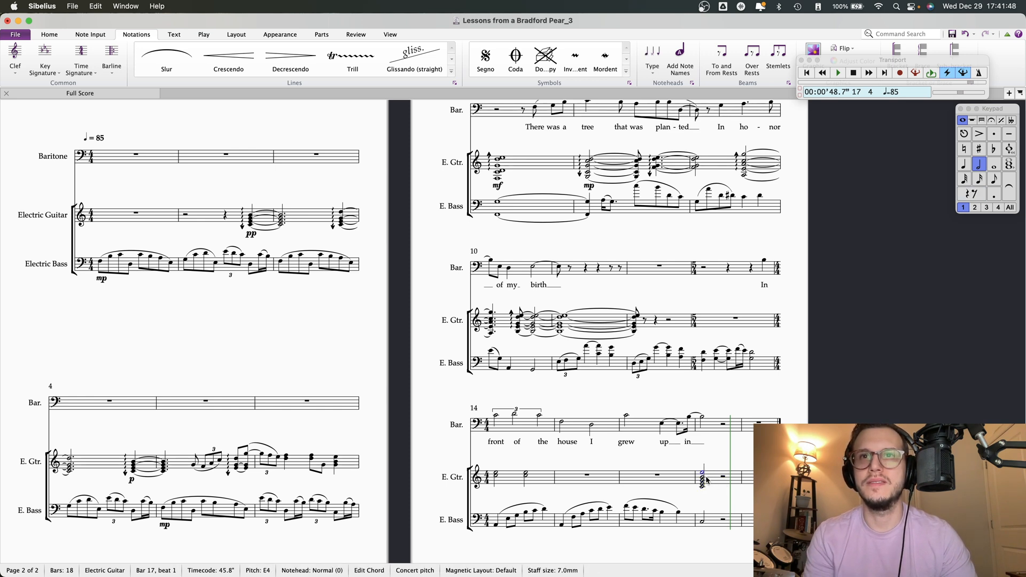
click(704, 476)
click(626, 417)
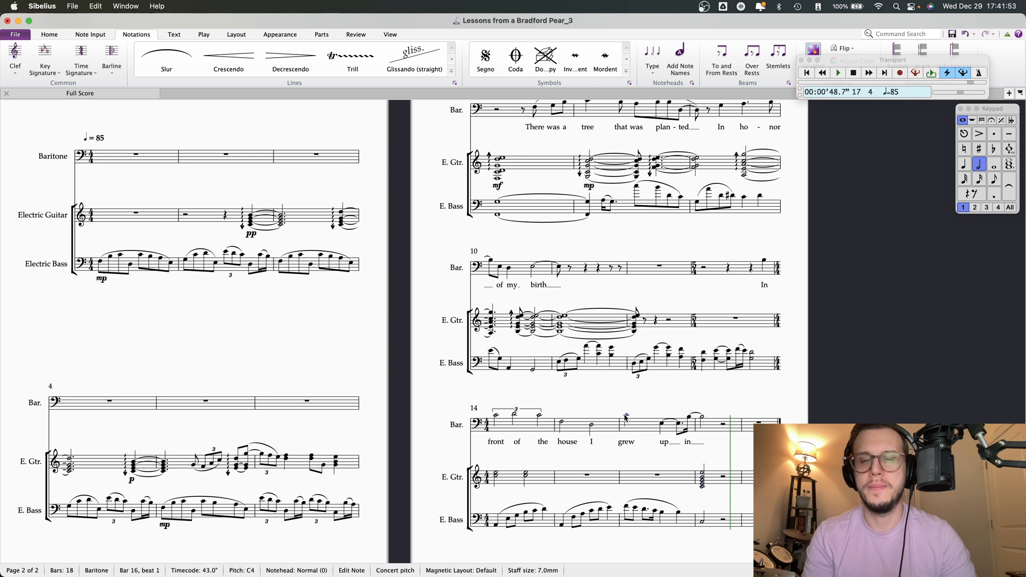
key(space)
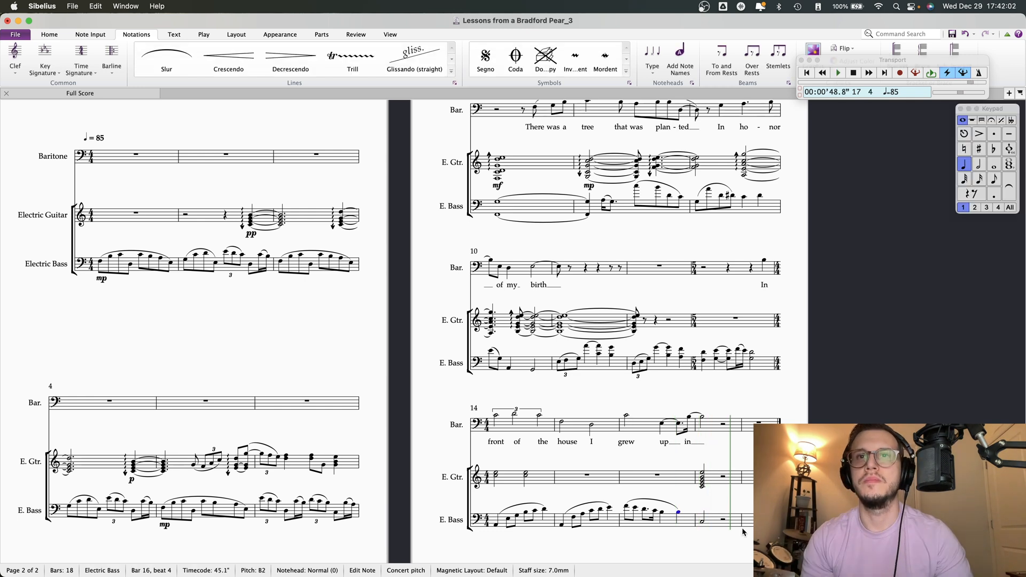
Raise the electric bass half note in bar 17 to E2, audition the passage, and move the note up an octave to E3
key(Right)
key(Up)
key(Up)
key(Left)
key(space)
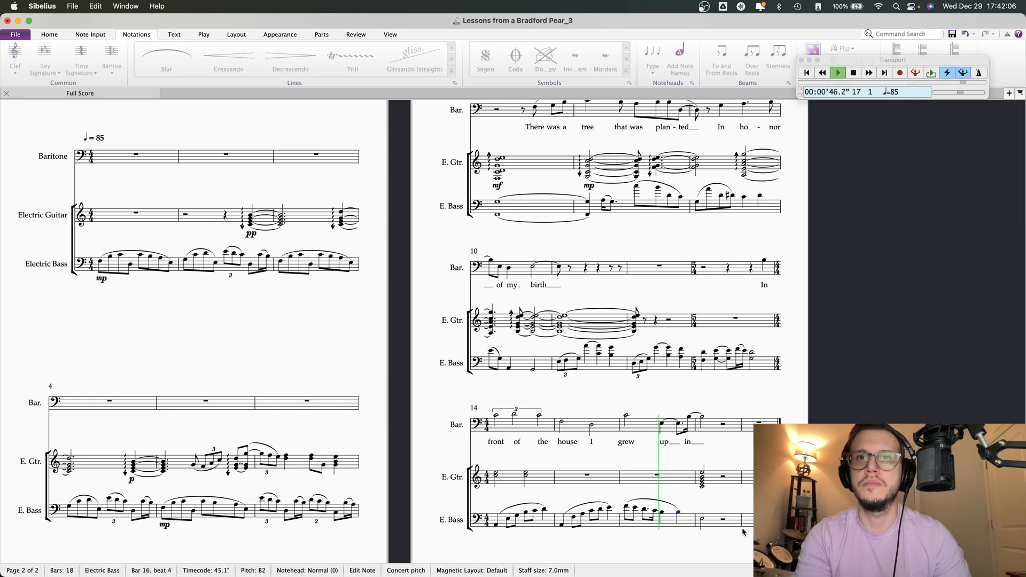
click(702, 519)
key(super+Up)
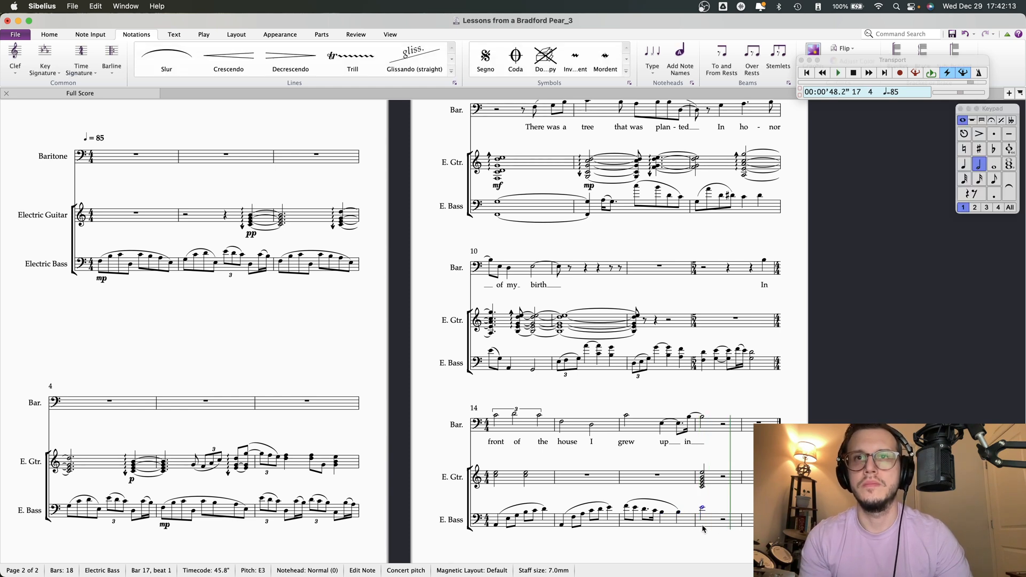
Raise the electric bass note on beat 4 of bar 16 to D3 and play back from the start of the bar
key(Left)
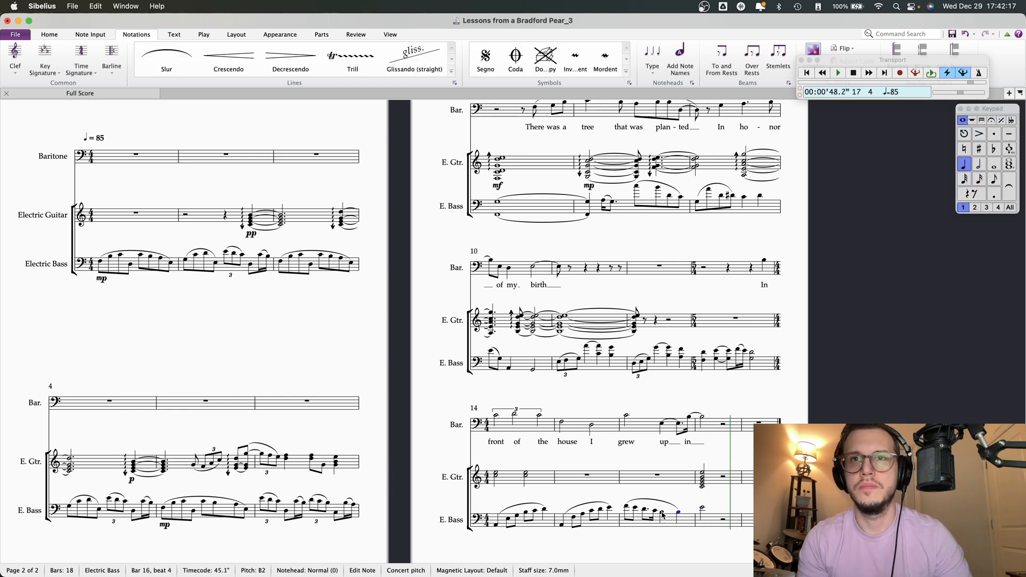
key(Right)
key(Left)
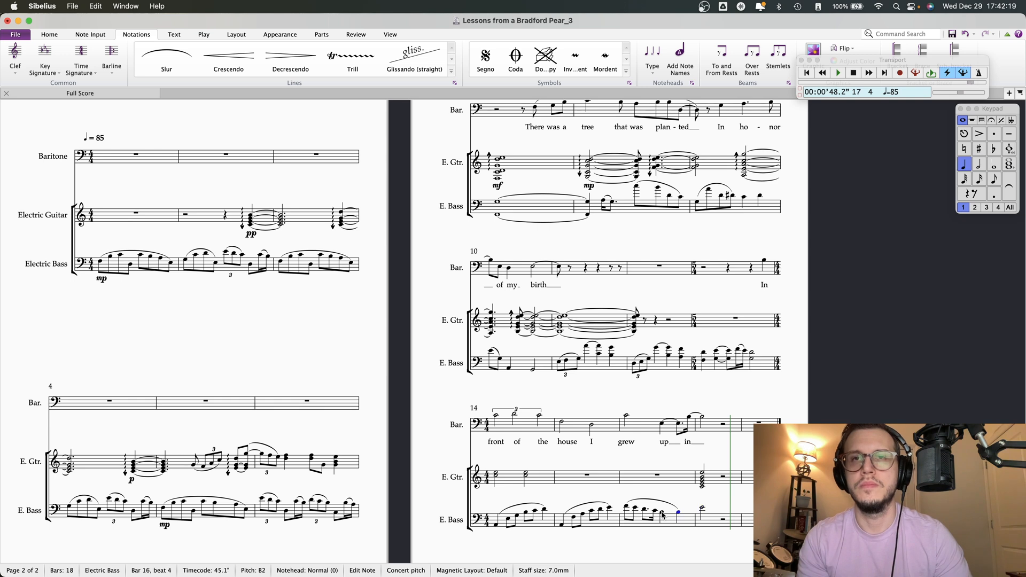
key(Up)
key(Up)
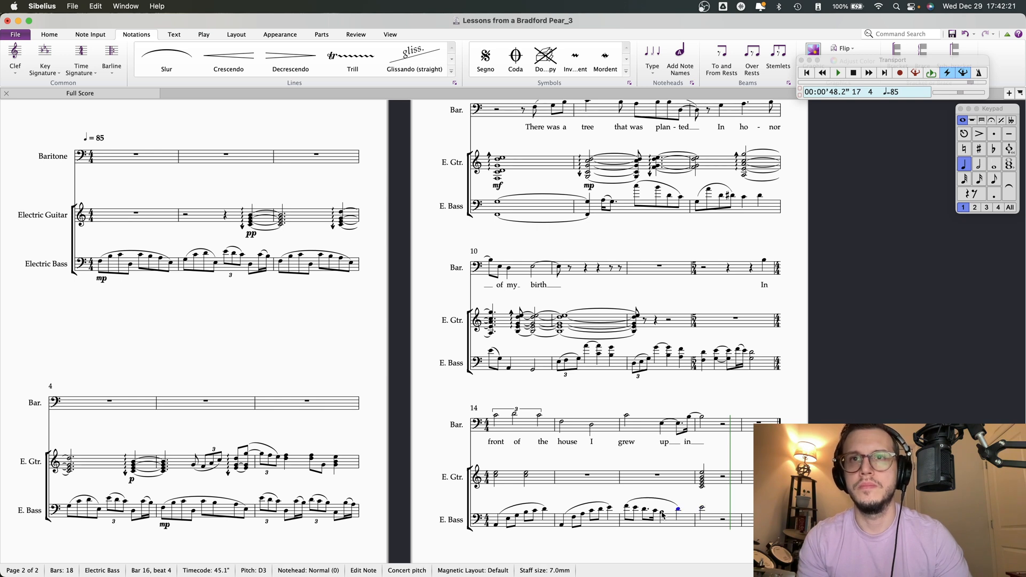
click(628, 507)
key(space)
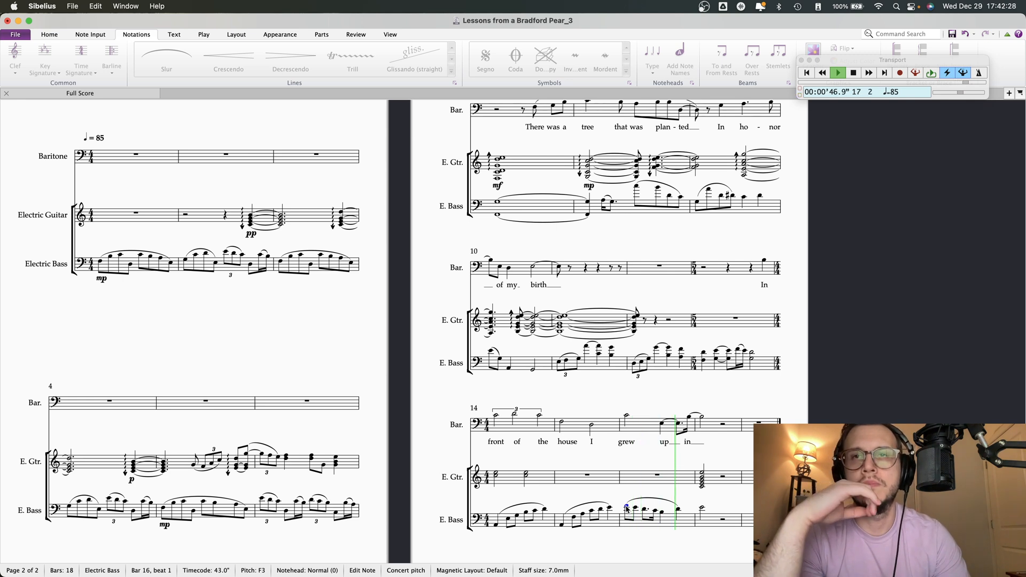
Lower the electric bass note on beat 4 of bar 16 an octave to D2 and audition the passage
click(678, 510)
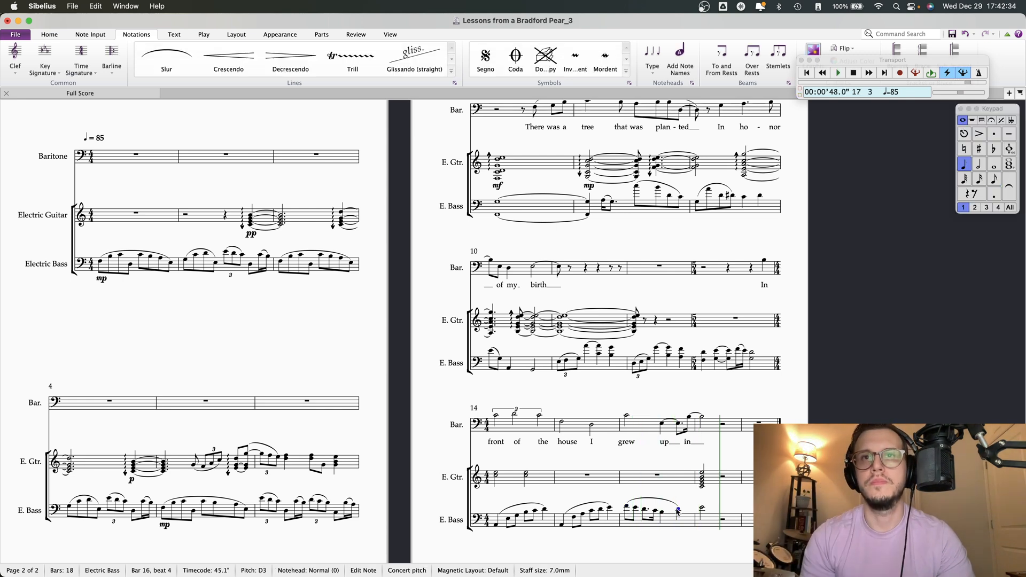
click(626, 507)
key(space)
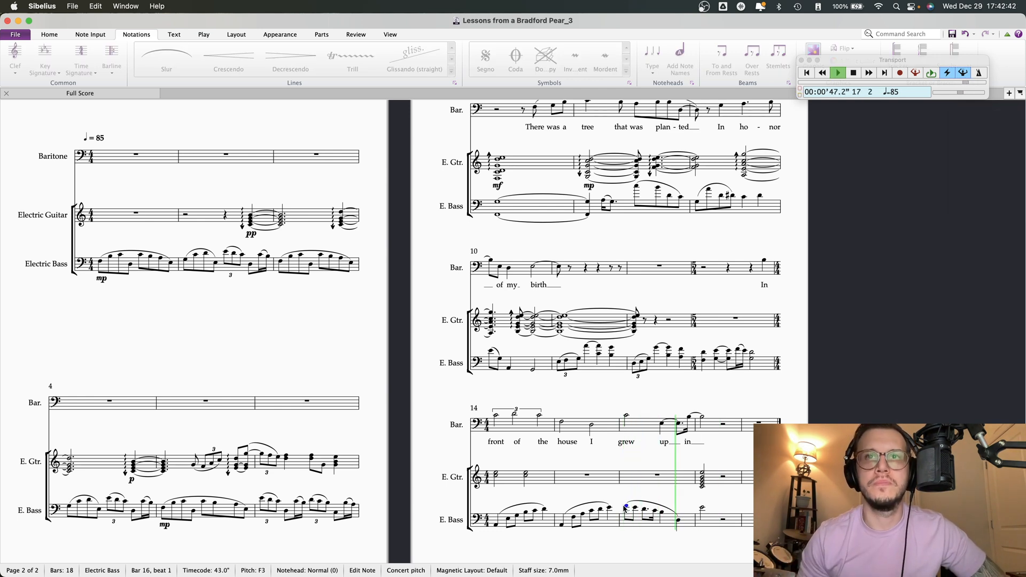
key(space)
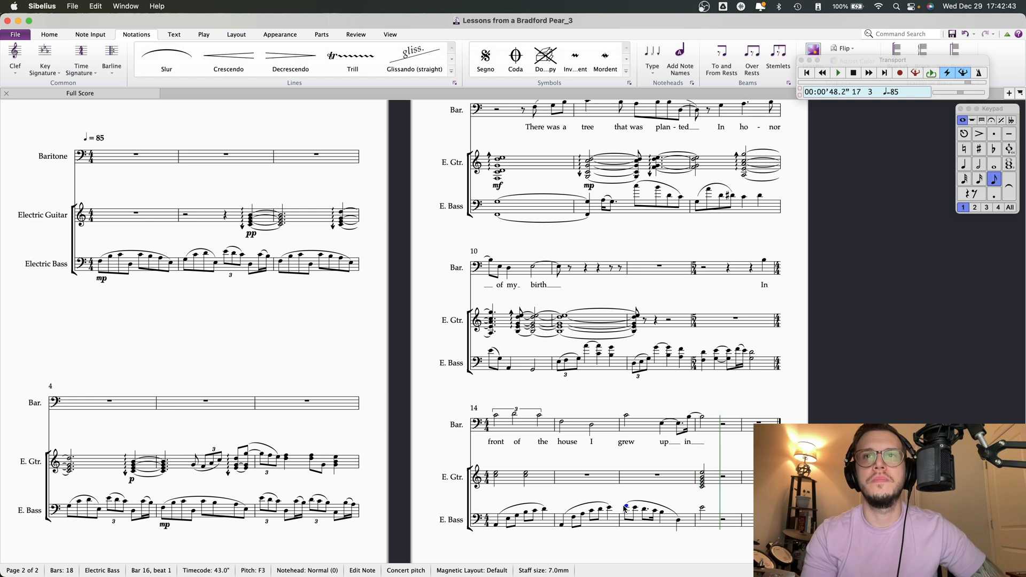
Lower the electric bass half note on beat 1 of bar 17 an octave to E2
click(703, 512)
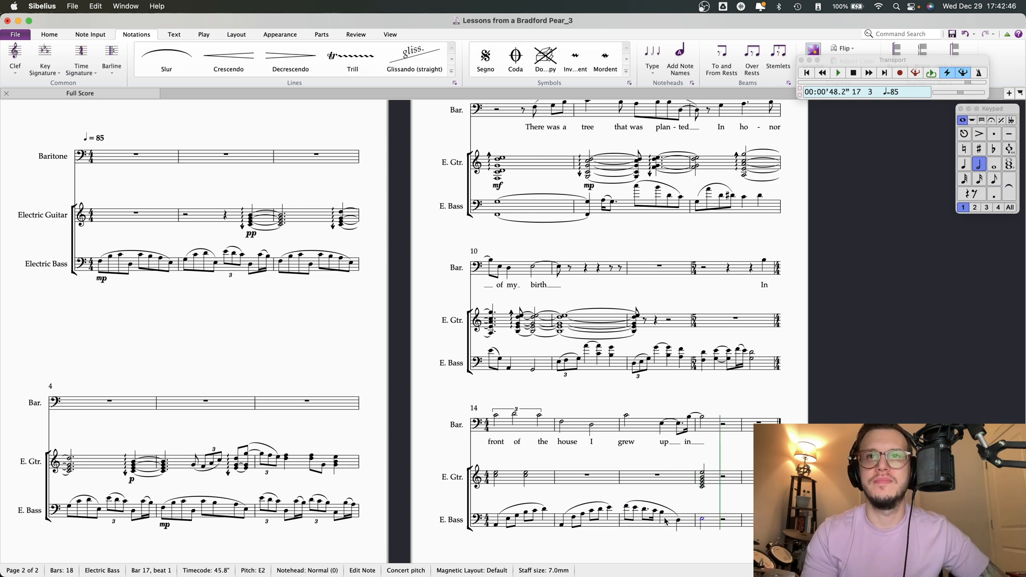
key(Left)
key(Left)
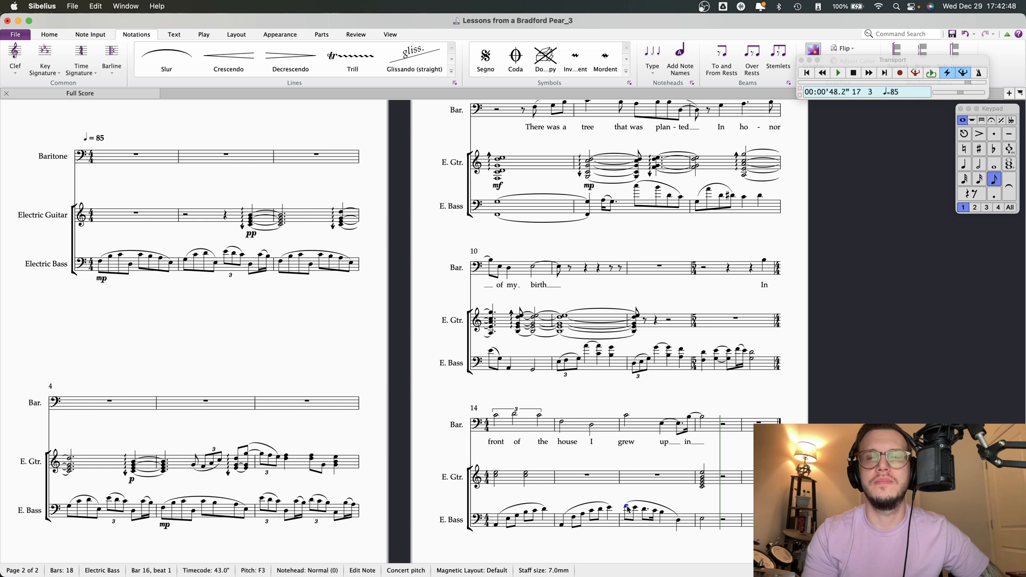
Step through the electric bass notes of bar 16, lower the beat 4 note below D2, and play back from bar 16
click(627, 507)
key(Right)
key(Right)
key(Right)
key(Right)
key(Right)
key(Right)
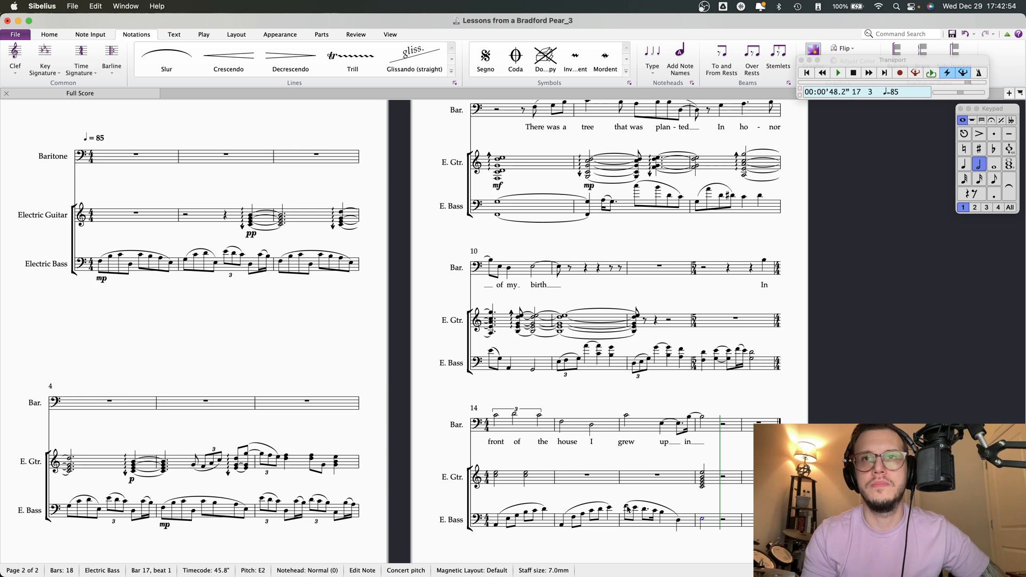
key(Left)
key(Right)
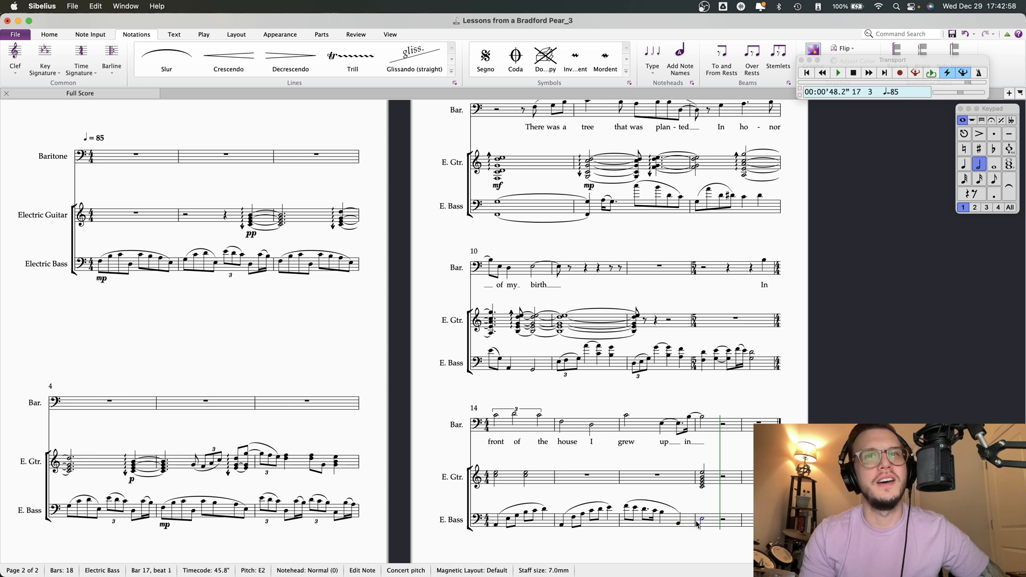
click(628, 508)
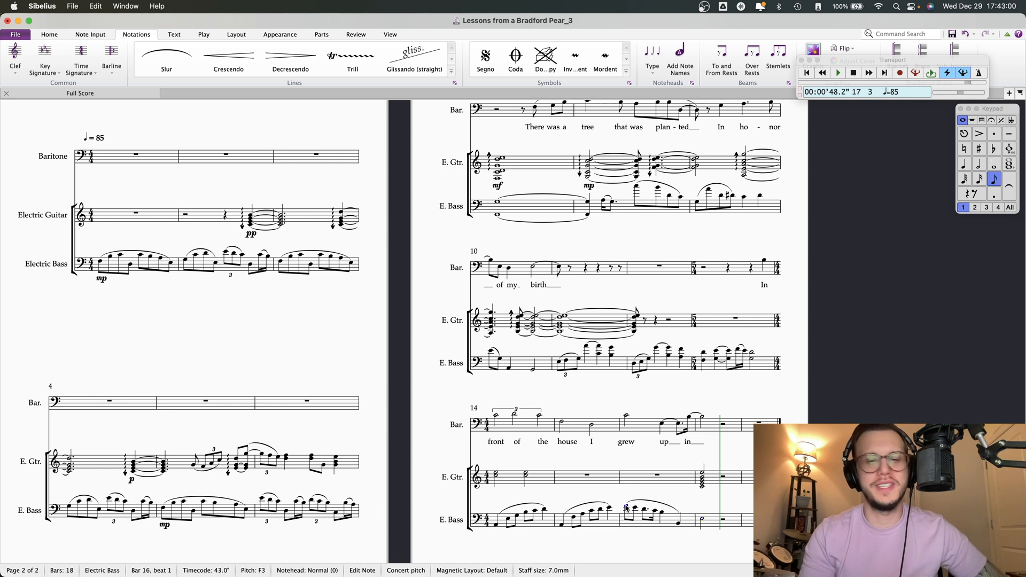
key(space)
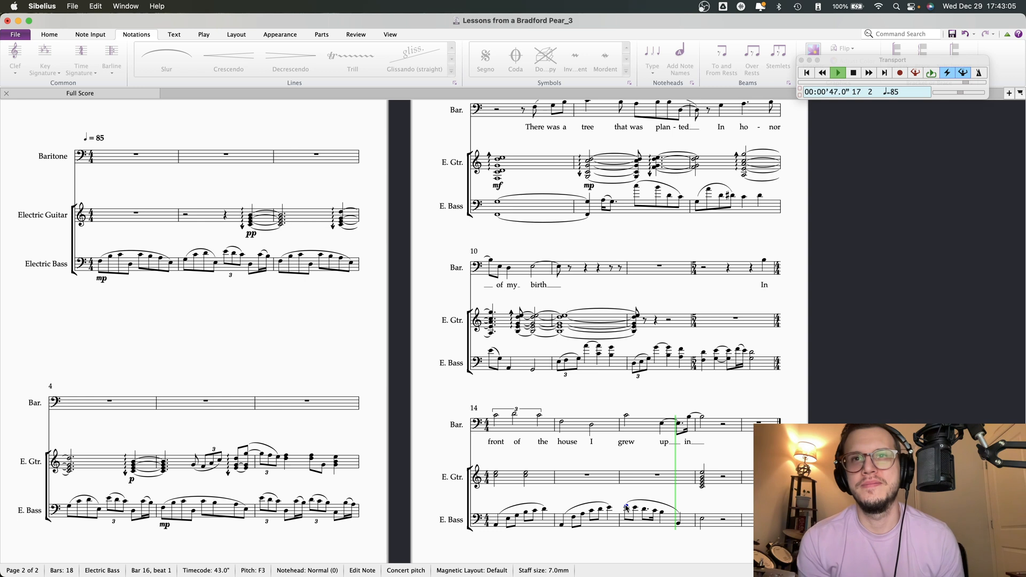
key(space)
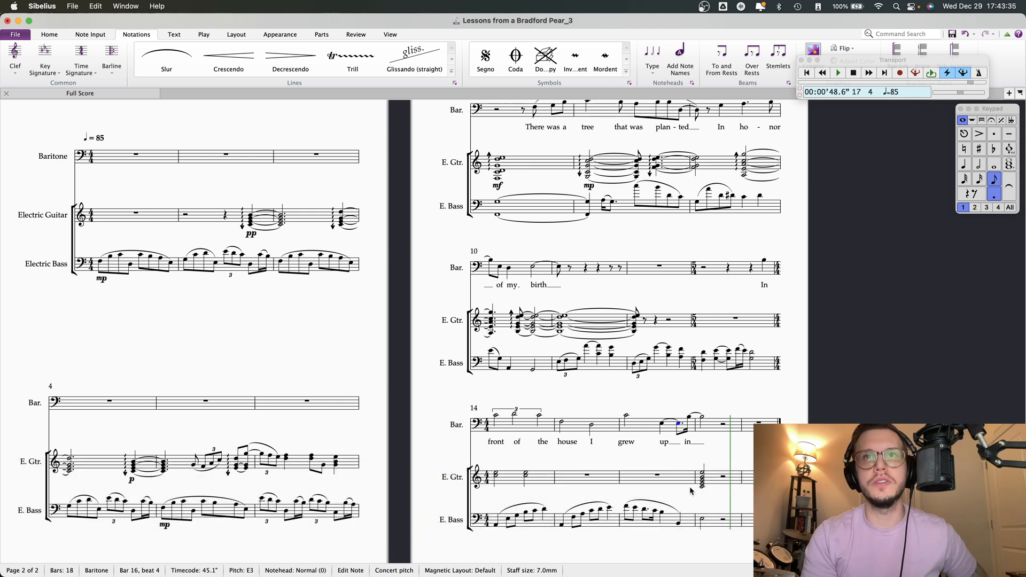
Examine the pitches of the baritone and electric bass notes in bars 16 and 17 and the guitar chord on beat 4 of bar 6
click(663, 425)
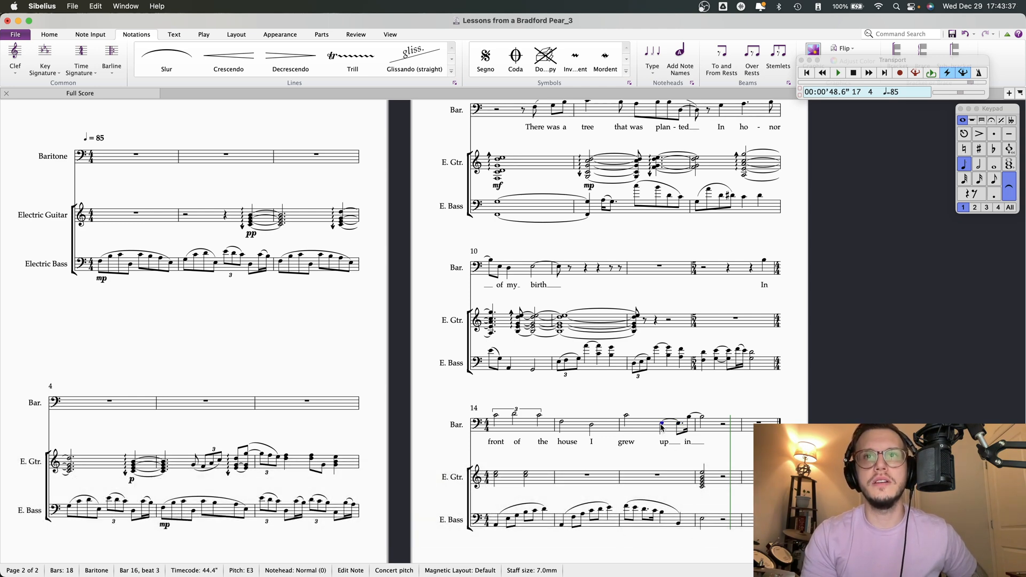
click(702, 520)
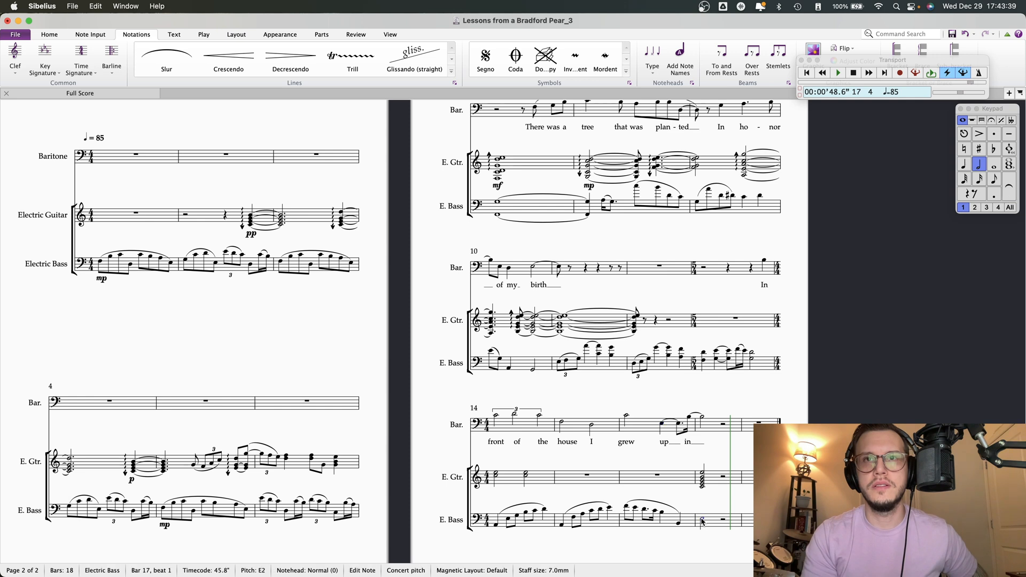
click(662, 512)
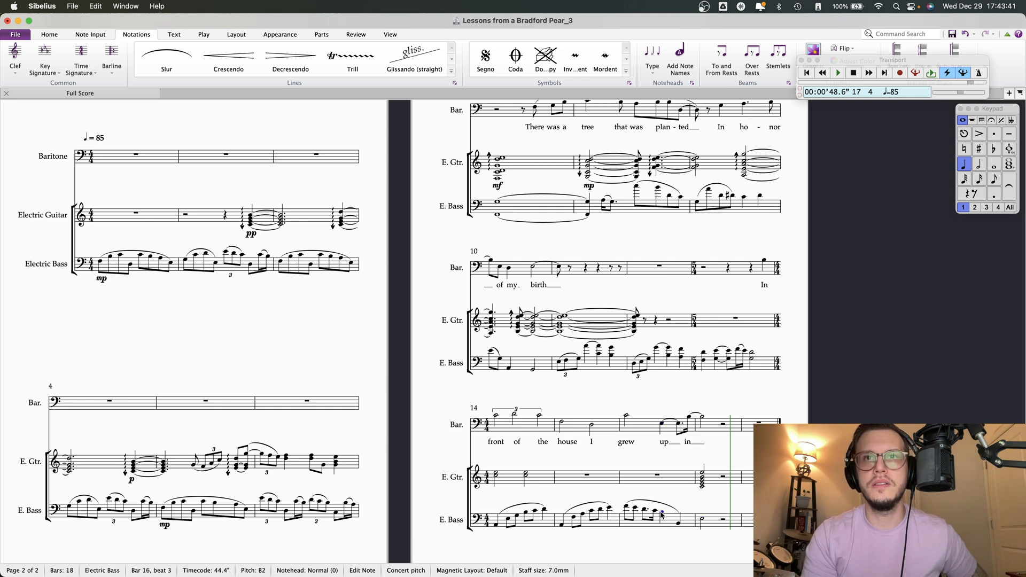
click(689, 418)
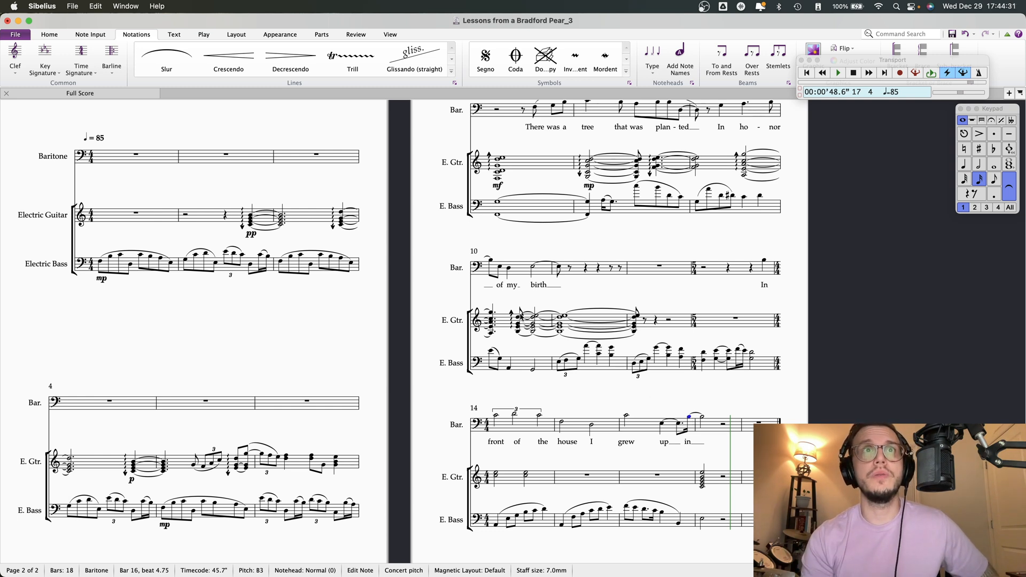
scroll(389, 316, left, 2)
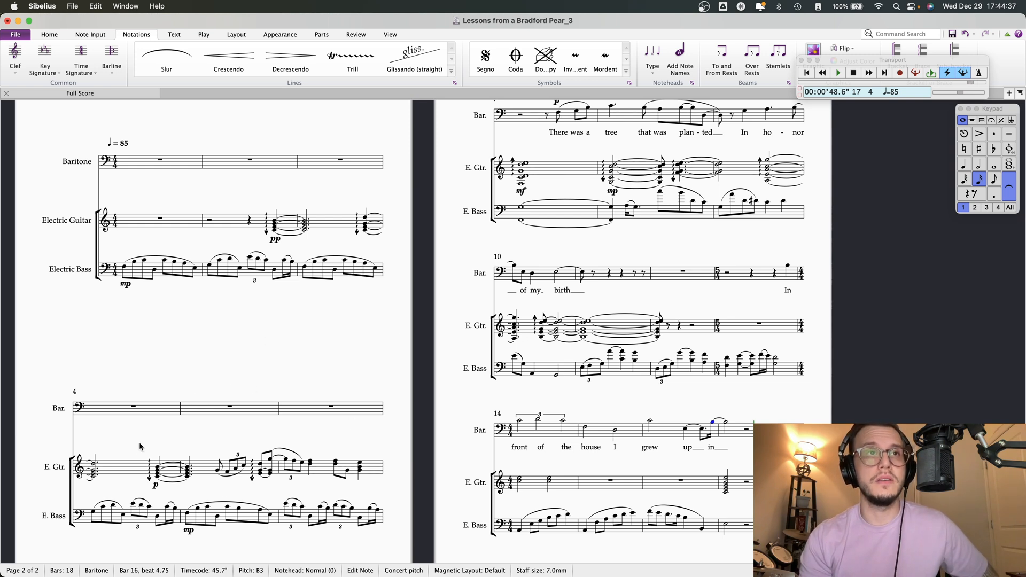
click(360, 471)
key(Up)
key(Up)
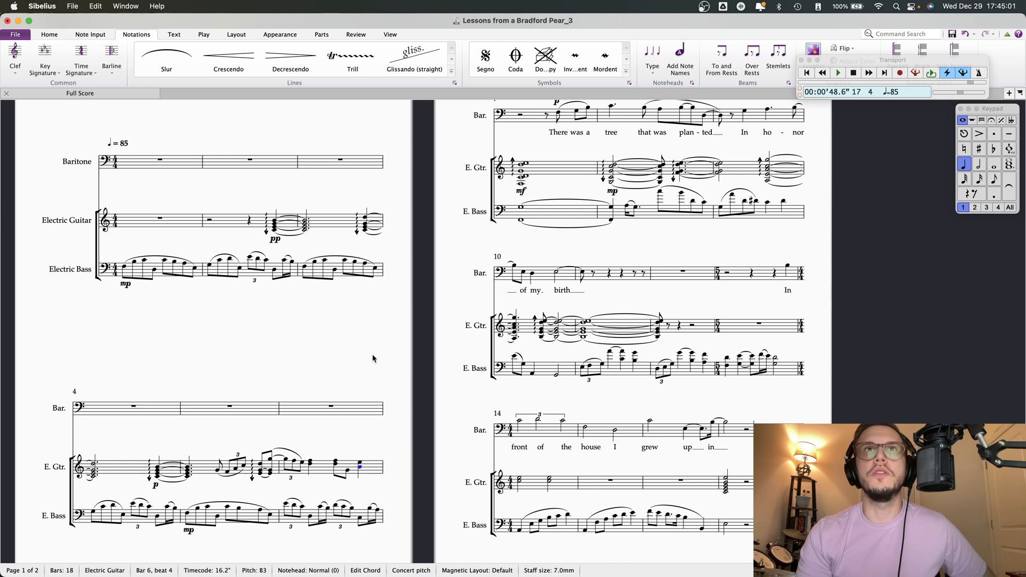
drag(372, 349, 307, 361)
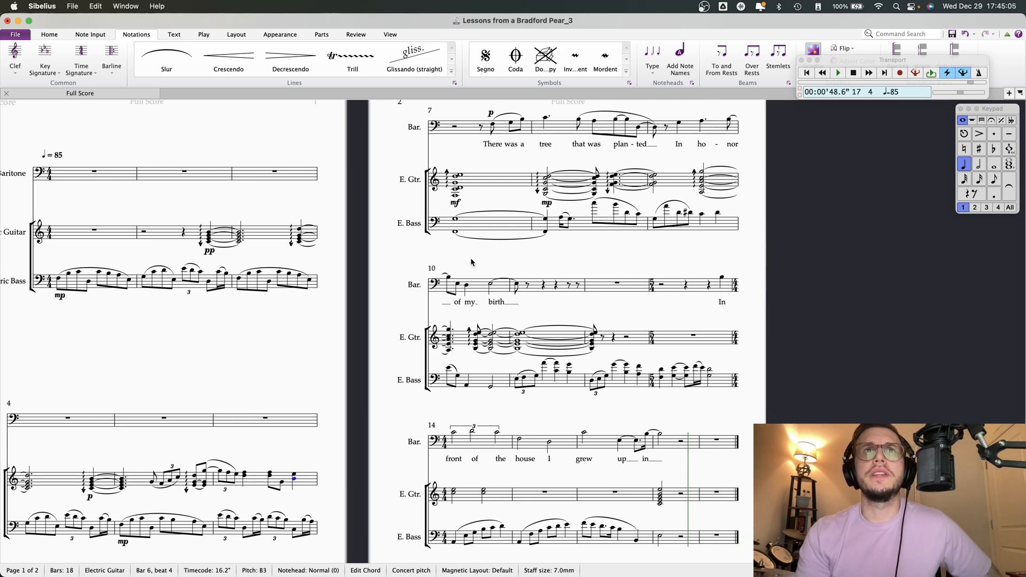